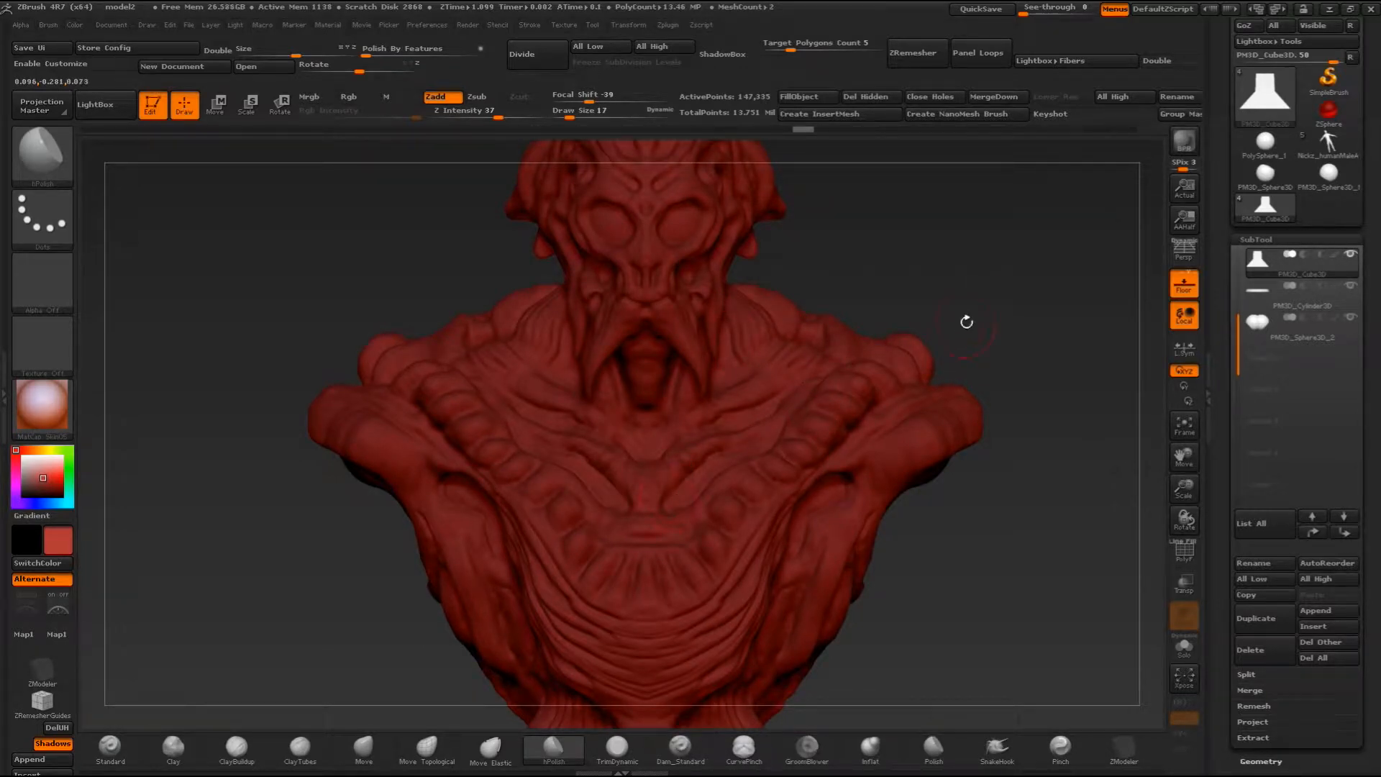
- Examine the bust, its tapered pedestal and the round base from the front
drag(962, 335, 718, 328)
mouse_move(996, 307)
shift+mouse_down()
mouse_move(1149, 465)
mouse_move(1182, 529)
shift+mouse_up()
alt+drag(863, 460, 797, 252)
alt+drag(841, 386, 864, 265)
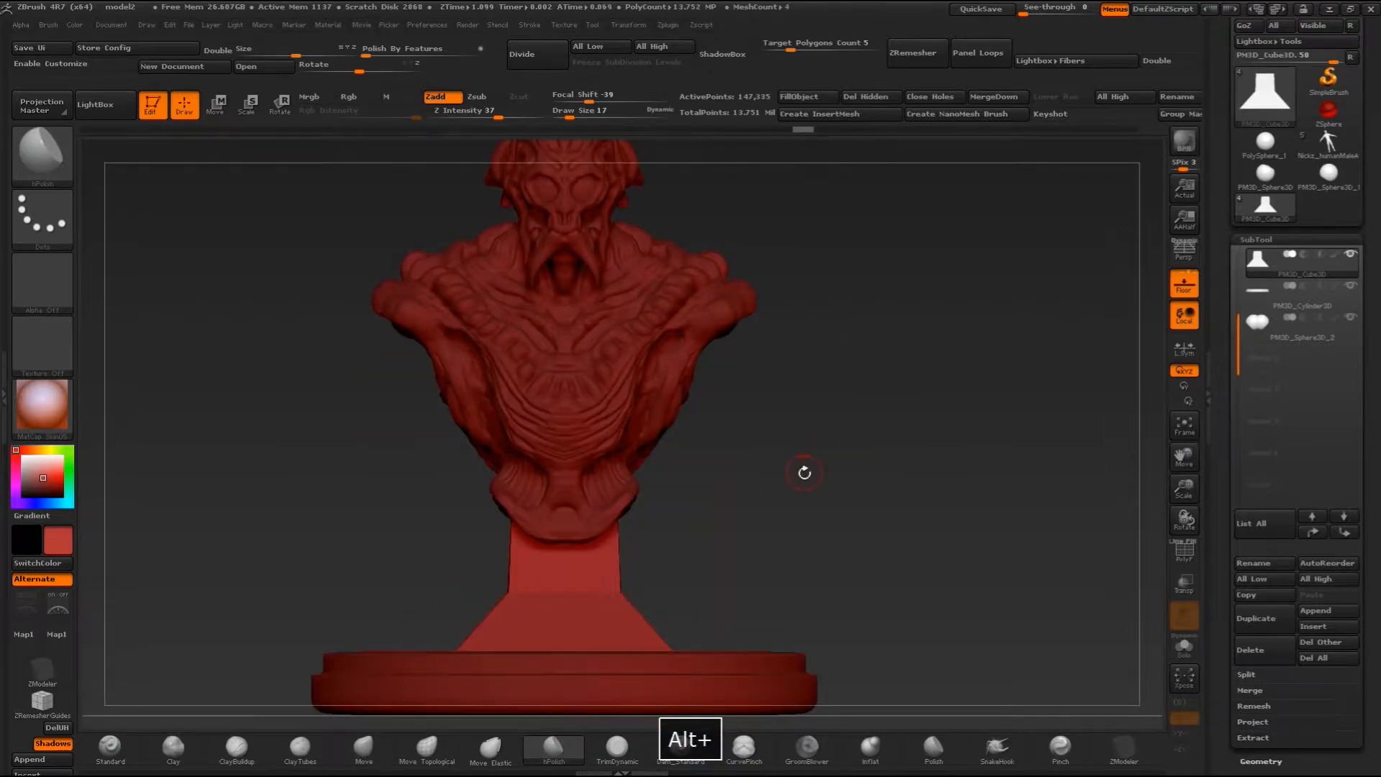
alt+drag(805, 472, 877, 423)
drag(820, 499, 872, 472)
alt+drag(975, 466, 937, 466)
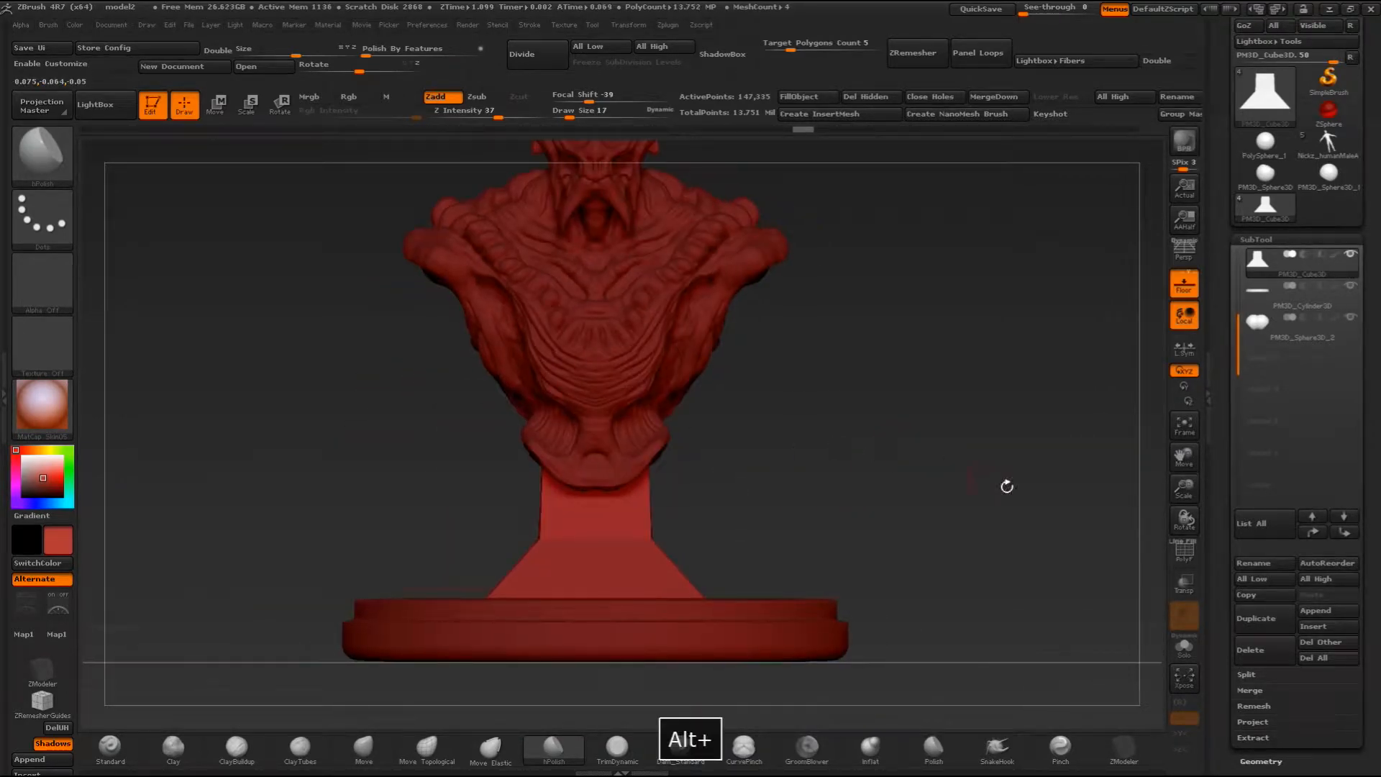
drag(1186, 487, 1183, 528)
alt+drag(1076, 460, 962, 511)
mouse_move(787, 526)
mouse_down()
mouse_move(675, 554)
mouse_move(722, 460)
mouse_up()
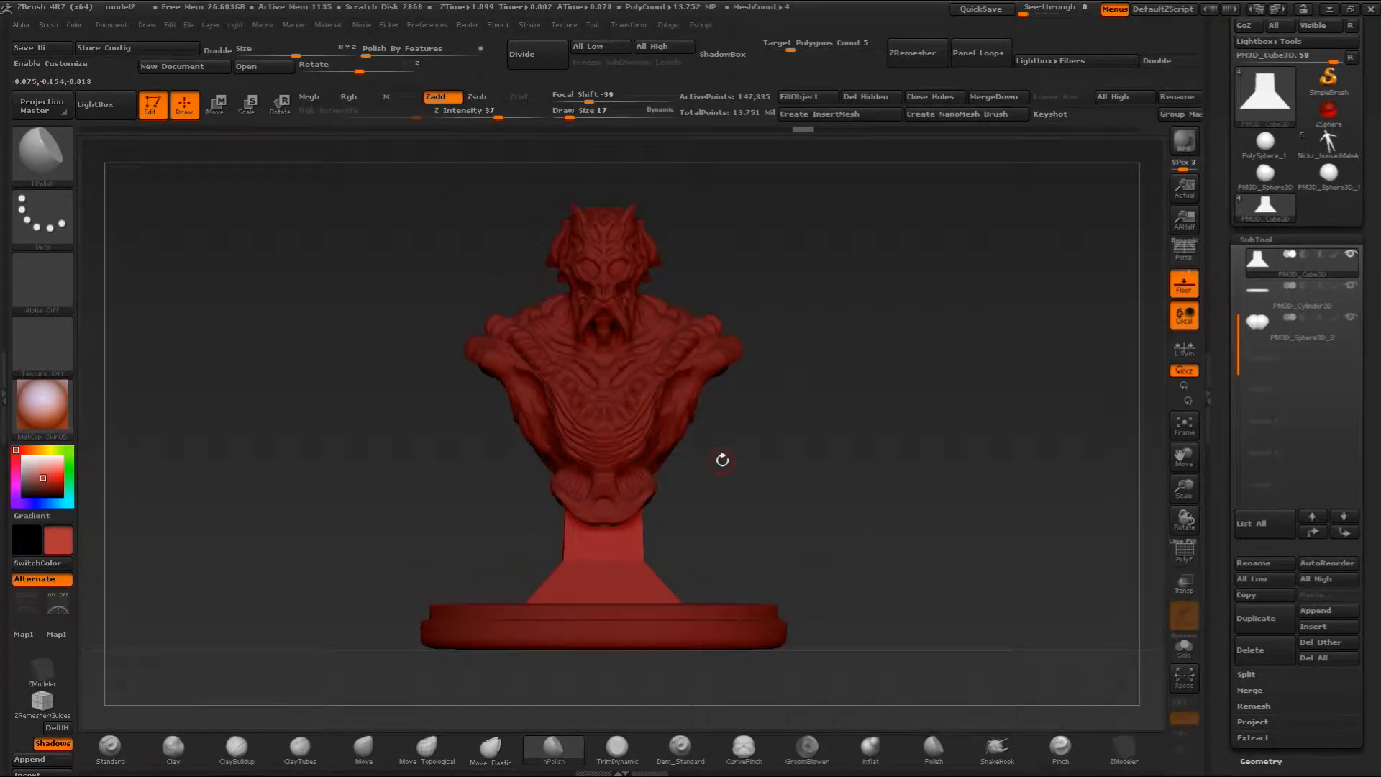
- Insert a Cube3D as a new subtool below the tapered pedestal and make it the active subtool
drag(1229, 653, 1230, 591)
click(1249, 618)
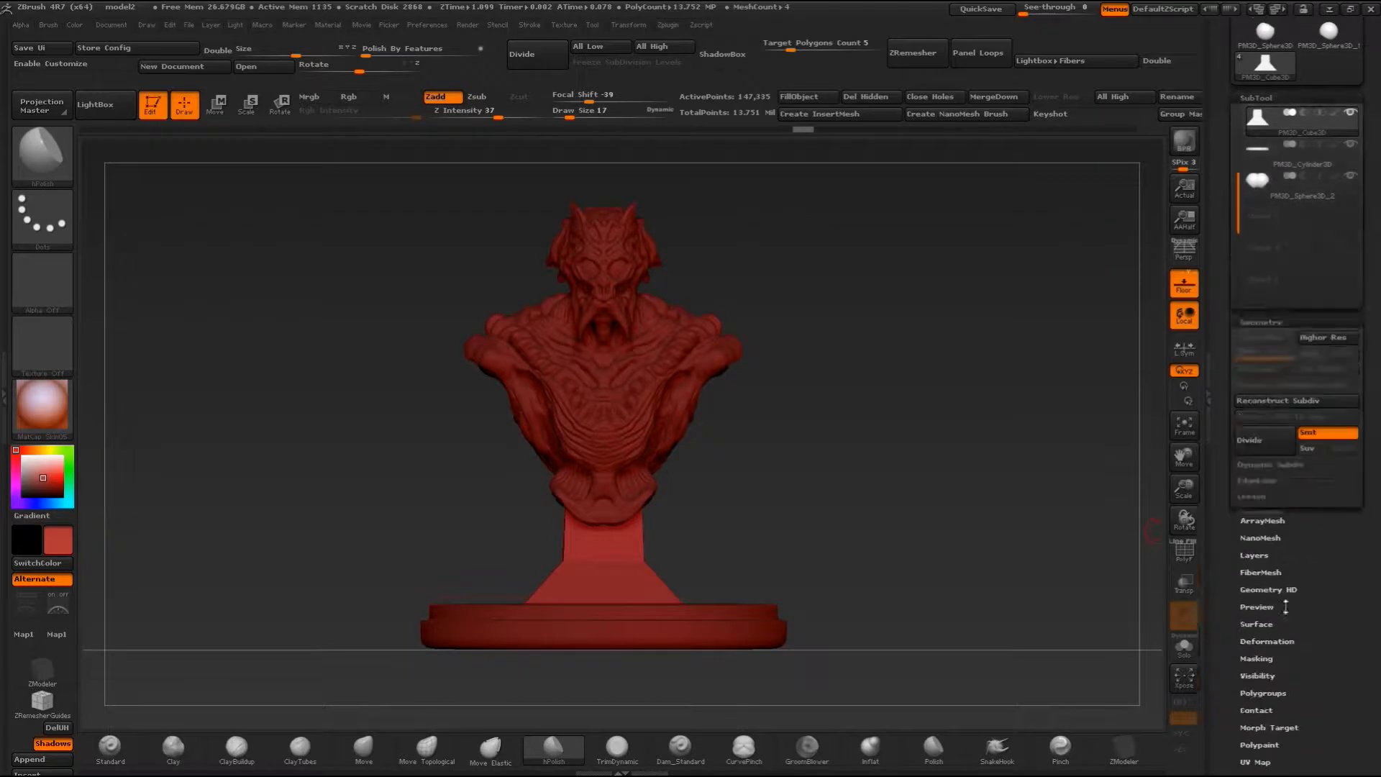
click(1262, 96)
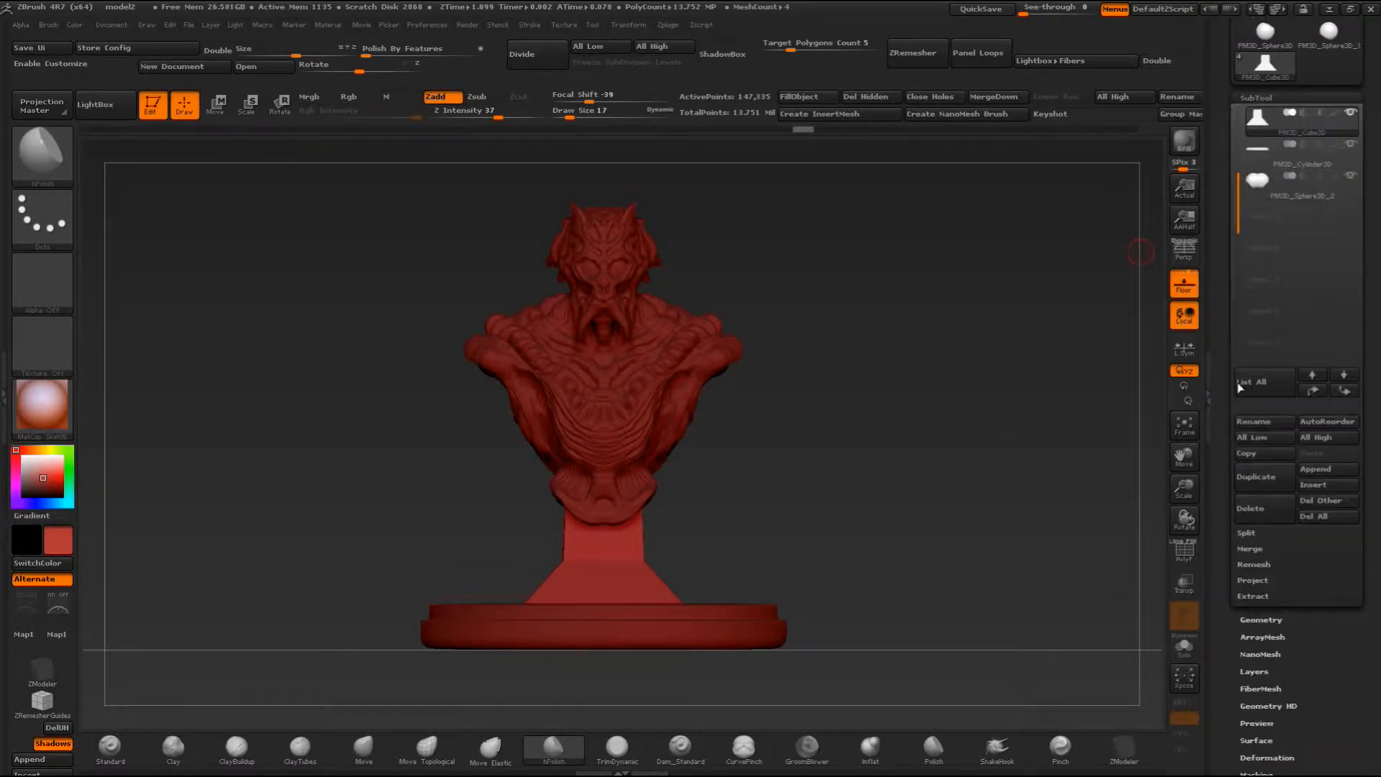
click(1332, 487)
click(1340, 488)
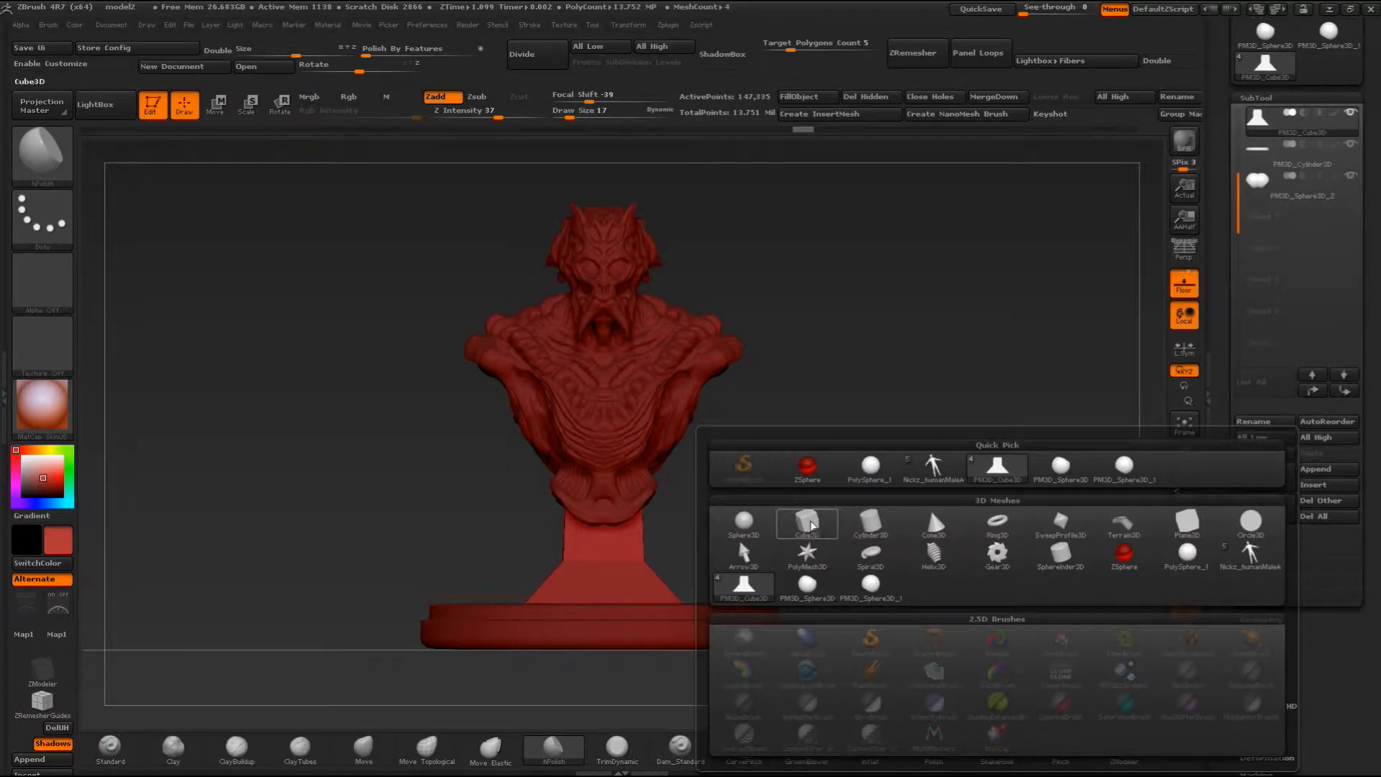
click(807, 522)
click(1260, 154)
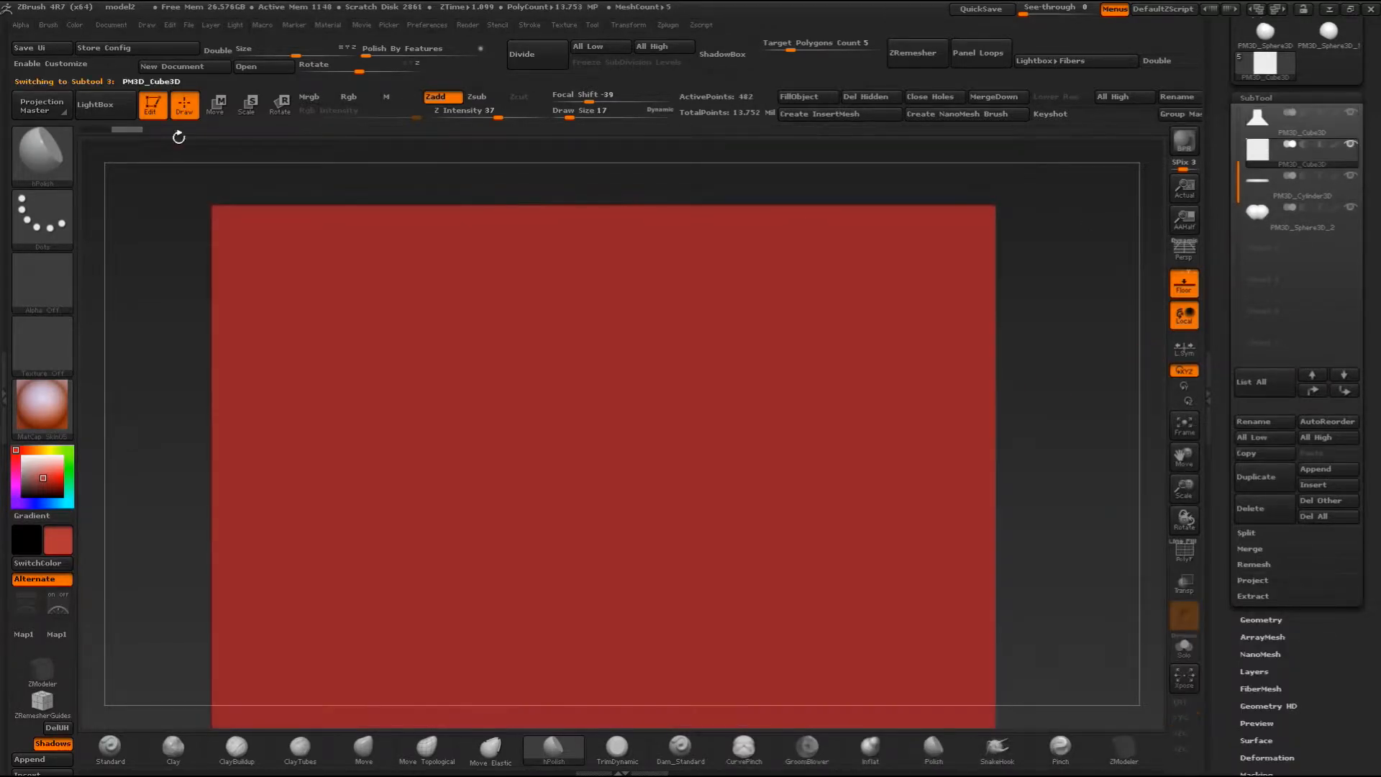
- Shrink the new cube with a Size deformation of -50
click(310, 57)
text(-50)
key(Return)
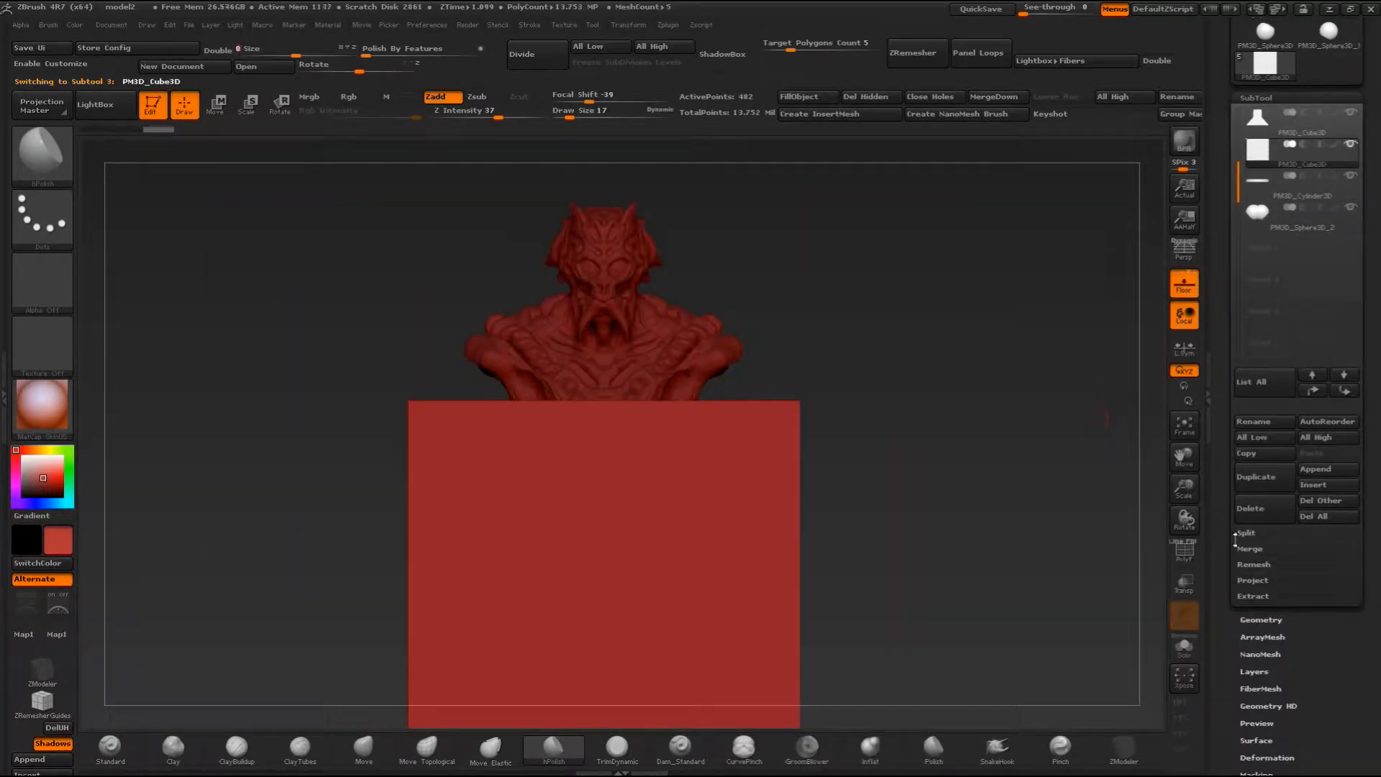
- Open the cube's Initialize settings and display its polyframe to inspect the mesh divisions
scroll(1225, 561, down, 5)
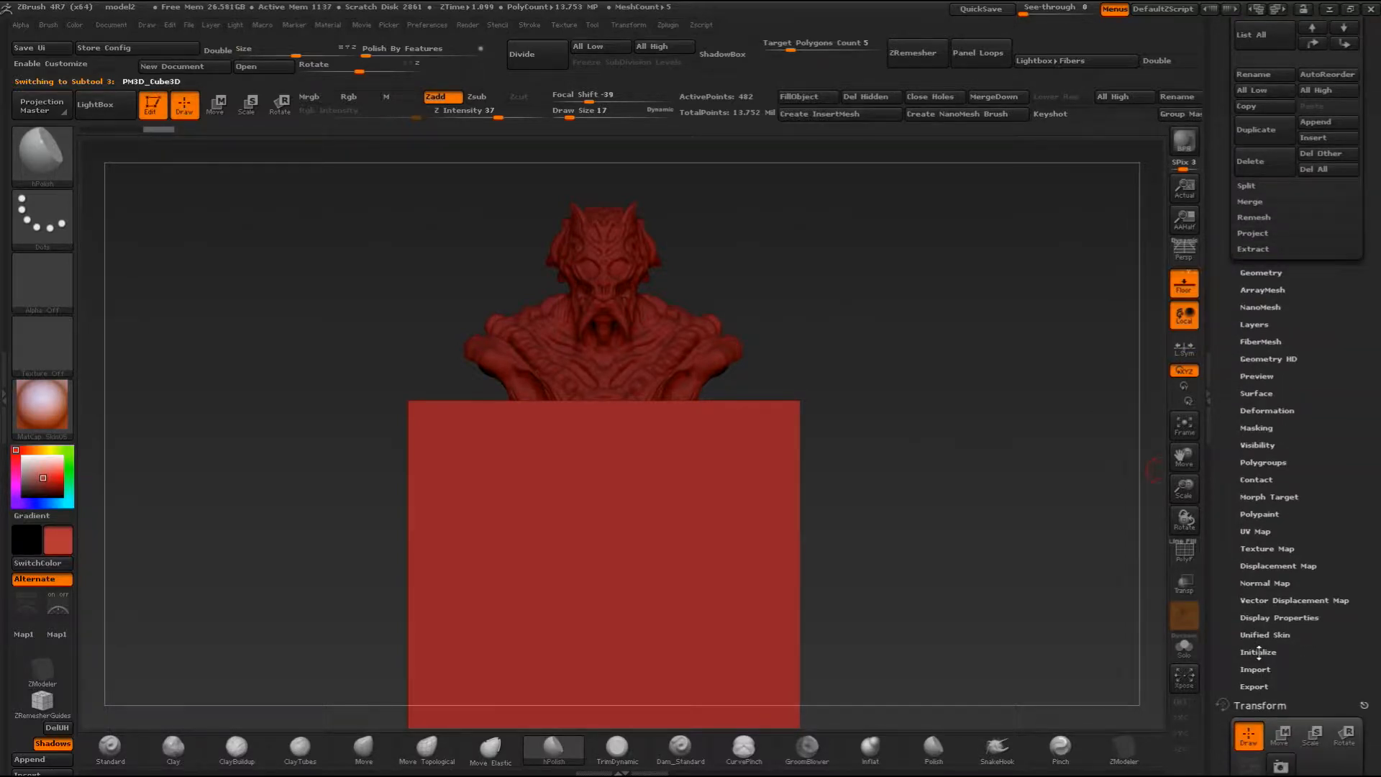
click(1258, 651)
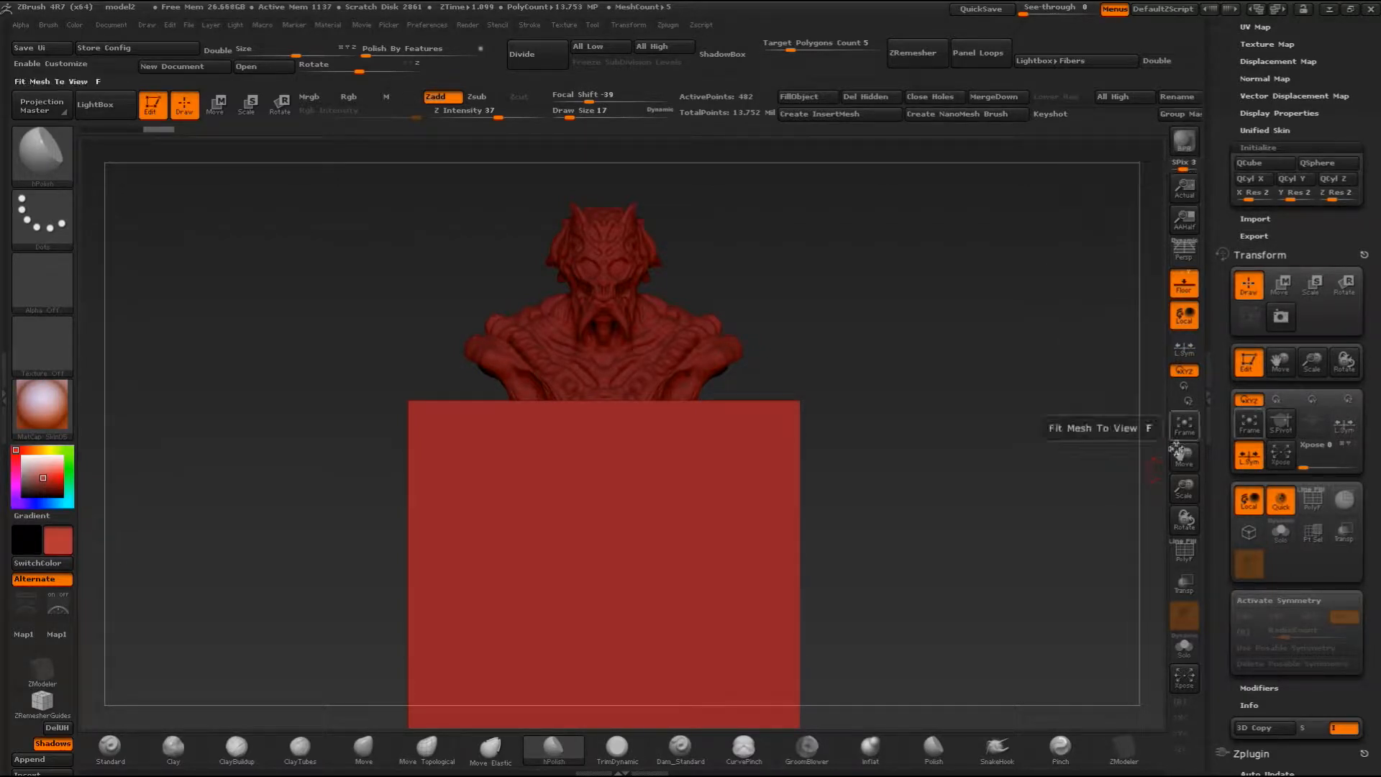
click(1186, 558)
drag(1122, 533, 980, 476)
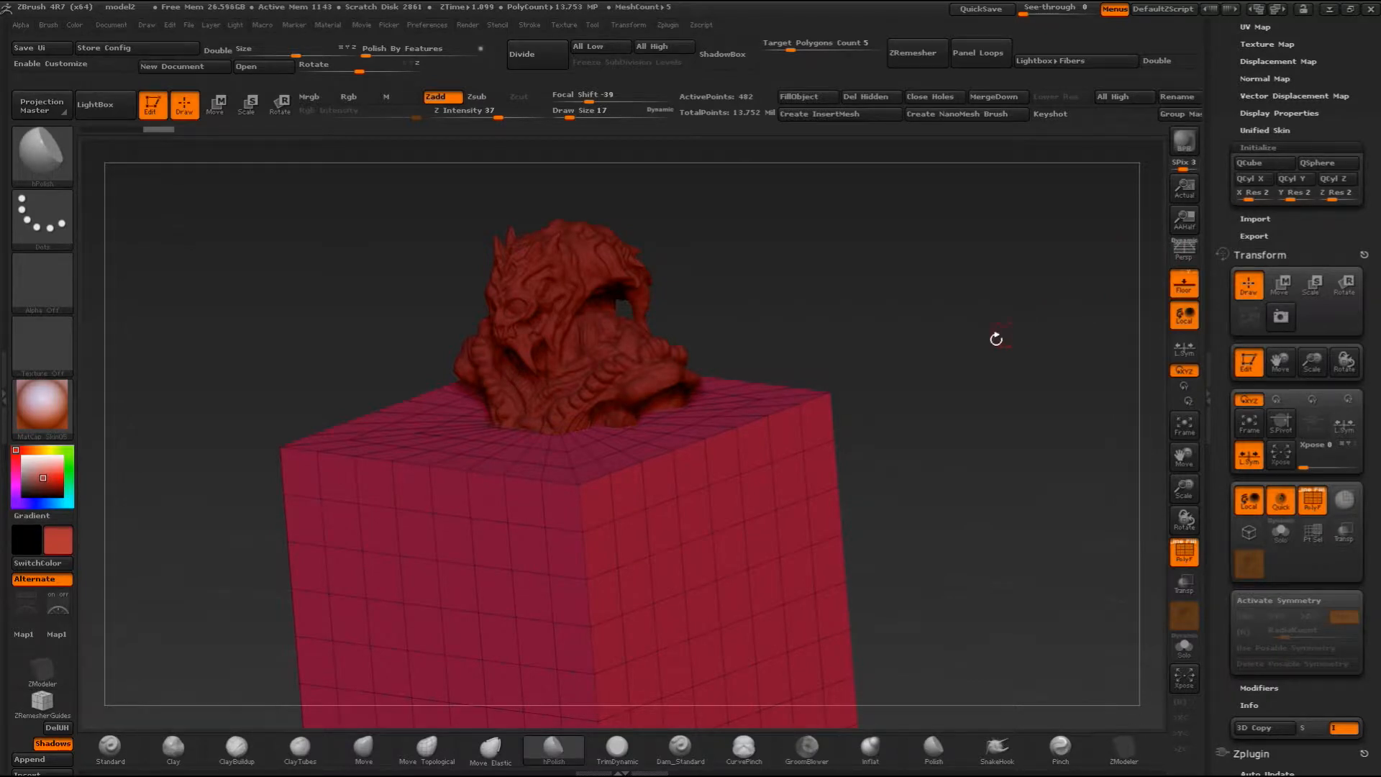
drag(1012, 331, 985, 360)
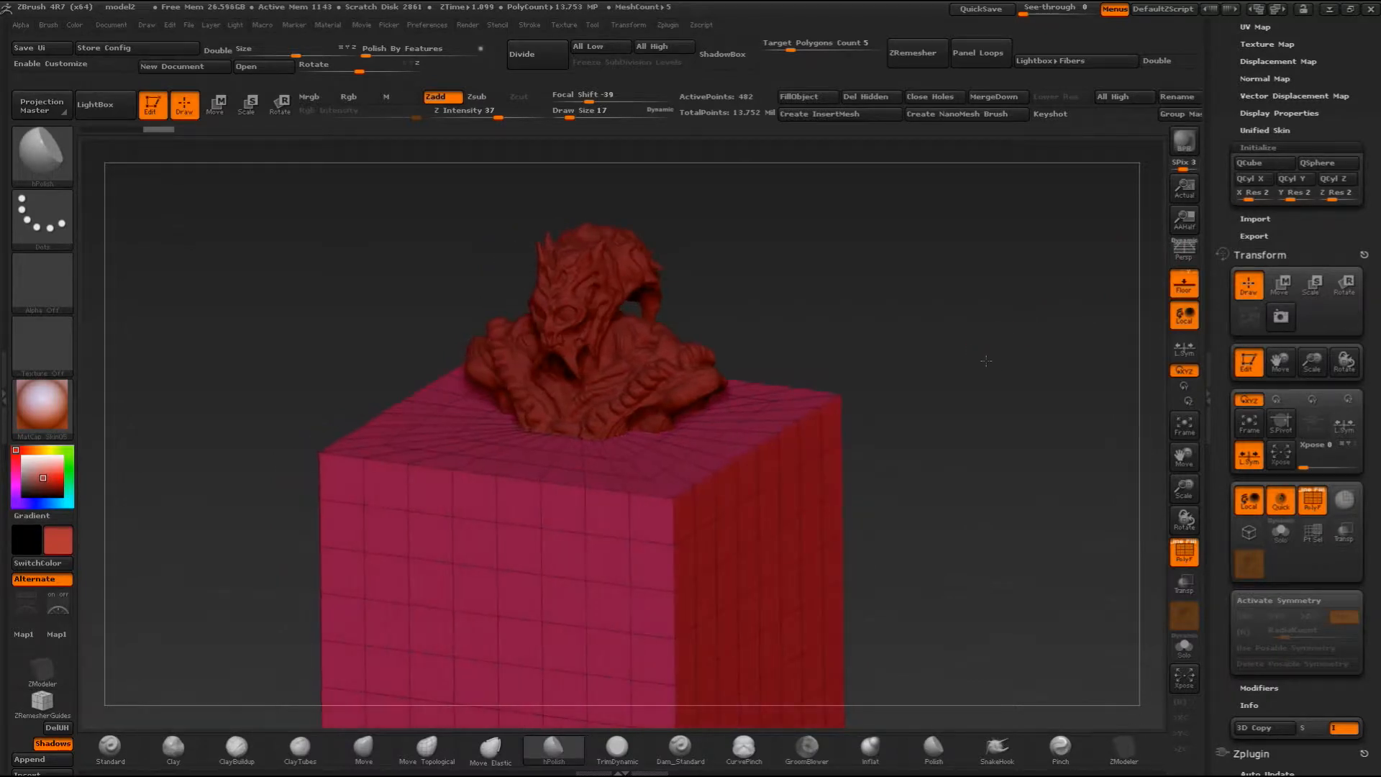
- Rebuild the cube as a QCube with X, Y and Z resolution set to 1
click(1243, 194)
click(1282, 194)
click(1331, 194)
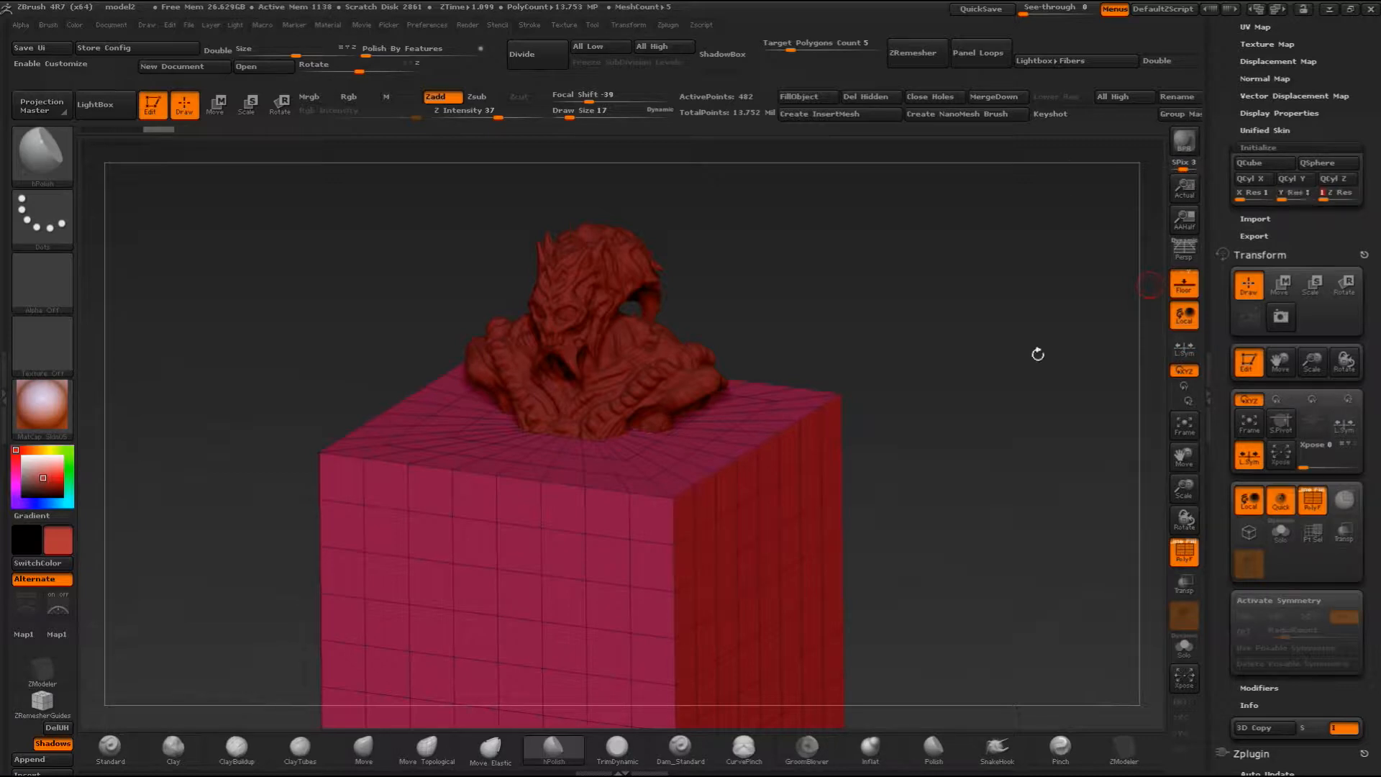
click(1254, 162)
drag(792, 485, 685, 552)
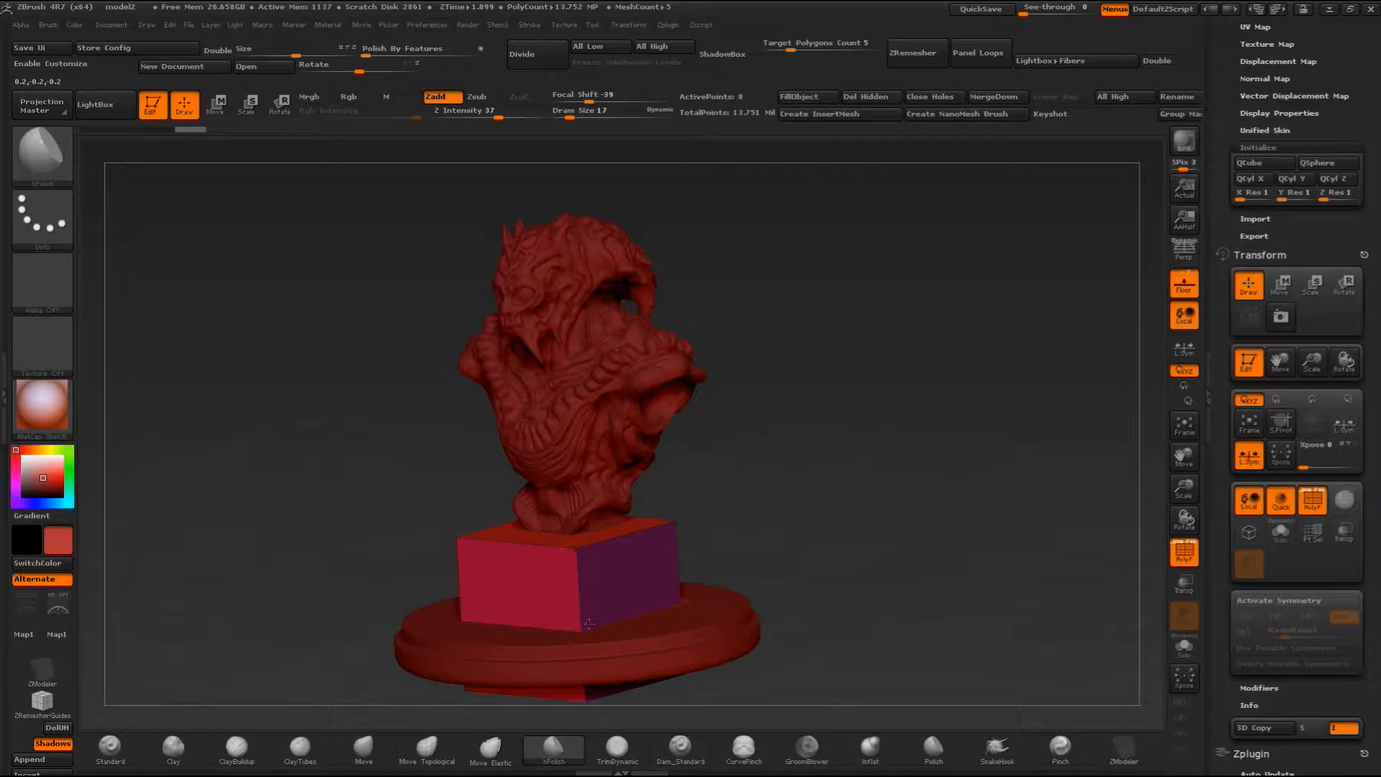
- Narrow and raise the cube with the Move transpose line so it fits between the round base and the bust
drag(778, 453, 833, 432)
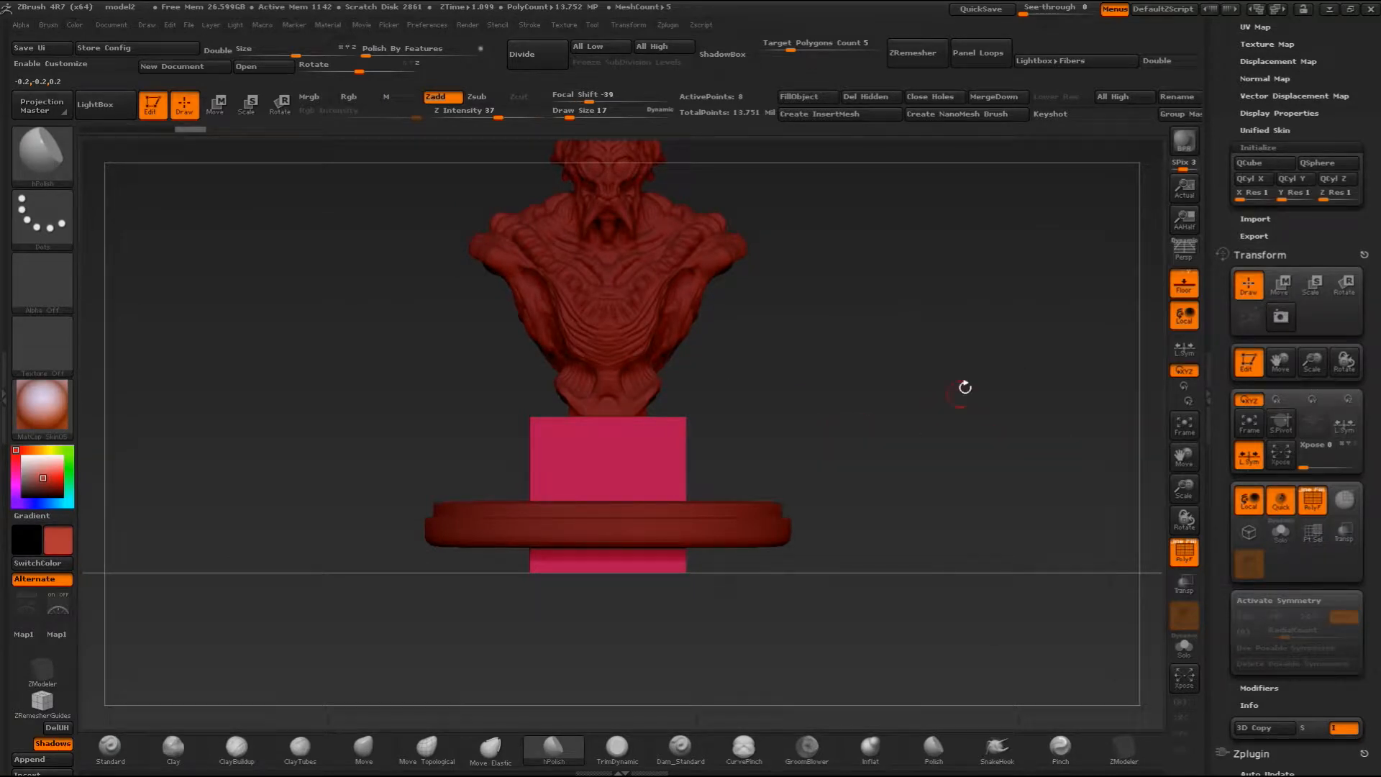
click(216, 106)
mouse_move(655, 462)
shift+mouse_down()
mouse_move(808, 461)
mouse_move(713, 463)
shift+mouse_up()
drag(842, 365, 718, 380)
mouse_move(801, 458)
shift+mouse_down()
mouse_move(949, 459)
mouse_move(862, 465)
mouse_move(967, 397)
shift+mouse_up()
shift+drag(803, 435, 913, 435)
mouse_move(785, 464)
shift+mouse_down()
mouse_move(784, 336)
mouse_move(789, 396)
mouse_move(790, 374)
shift+mouse_up()
mouse_move(1007, 374)
mouse_down()
mouse_move(889, 401)
mouse_move(964, 396)
mouse_move(1007, 374)
mouse_up()
- Hide the original tapered pedestal subtool so only the new block supports the bust
scroll(1218, 130, up, 5)
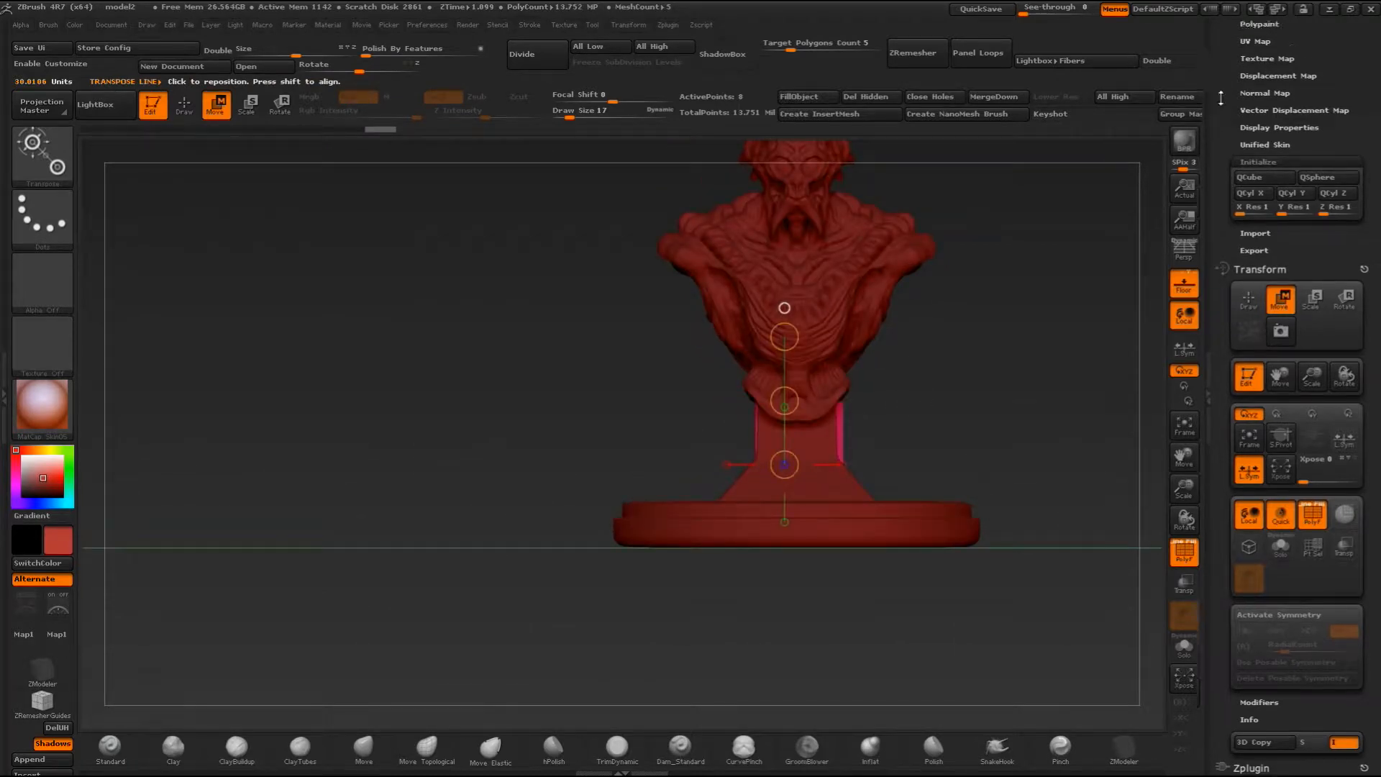
scroll(1218, 129, up, 1)
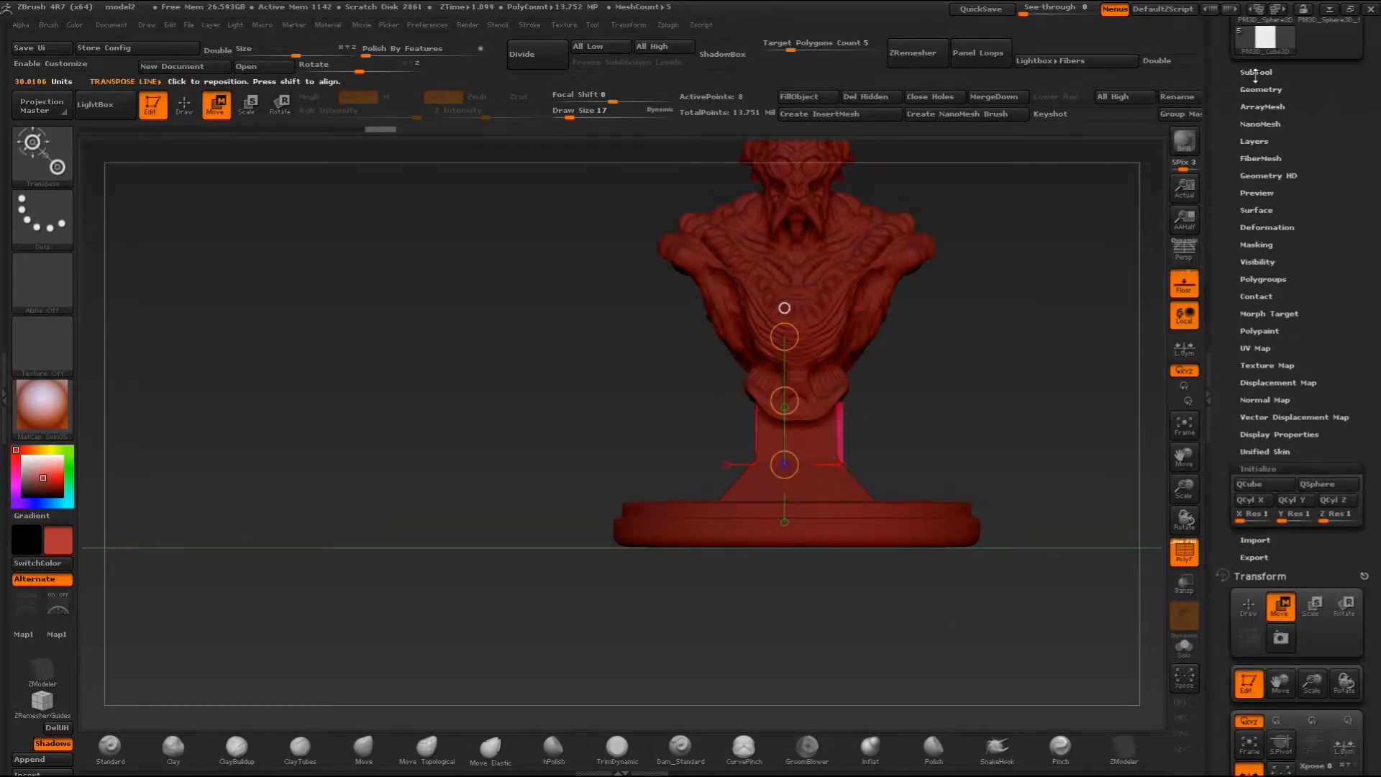
click(1257, 72)
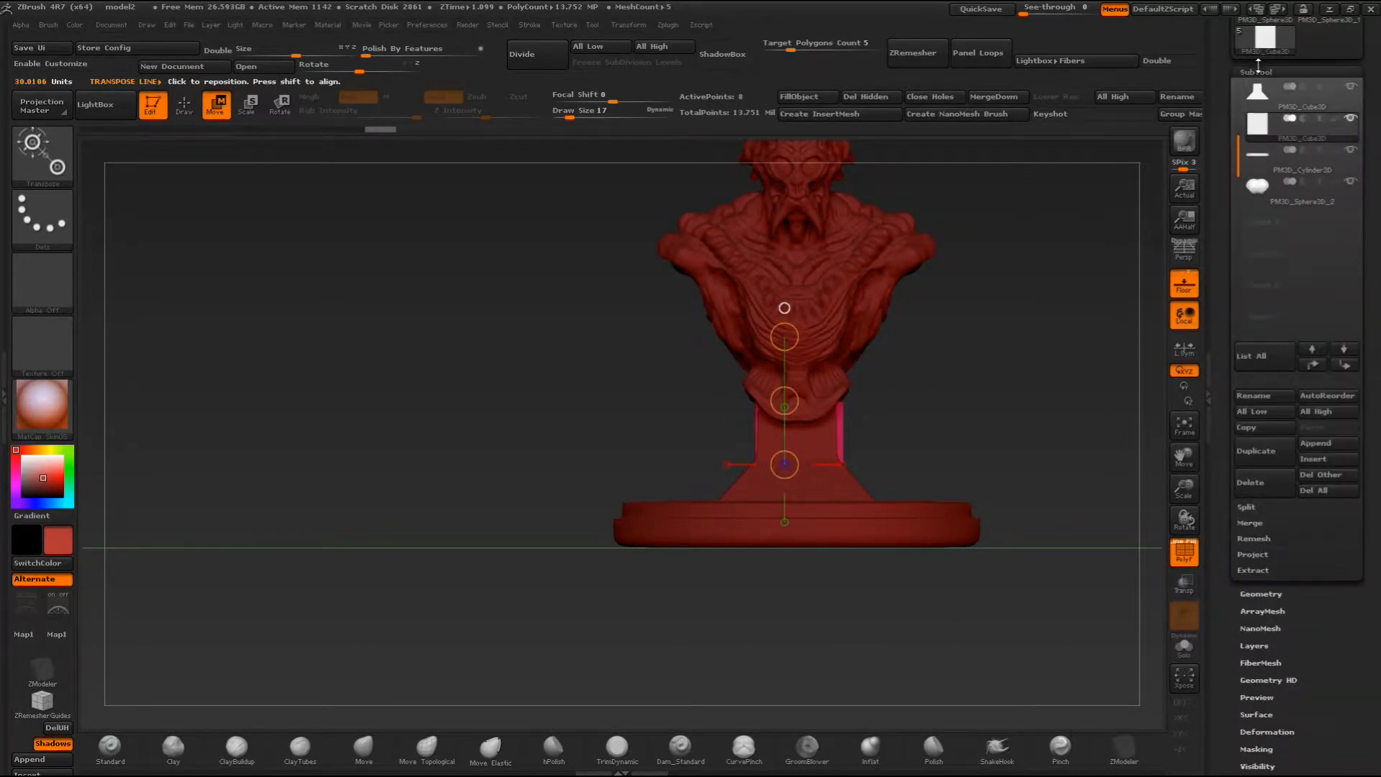
click(1352, 89)
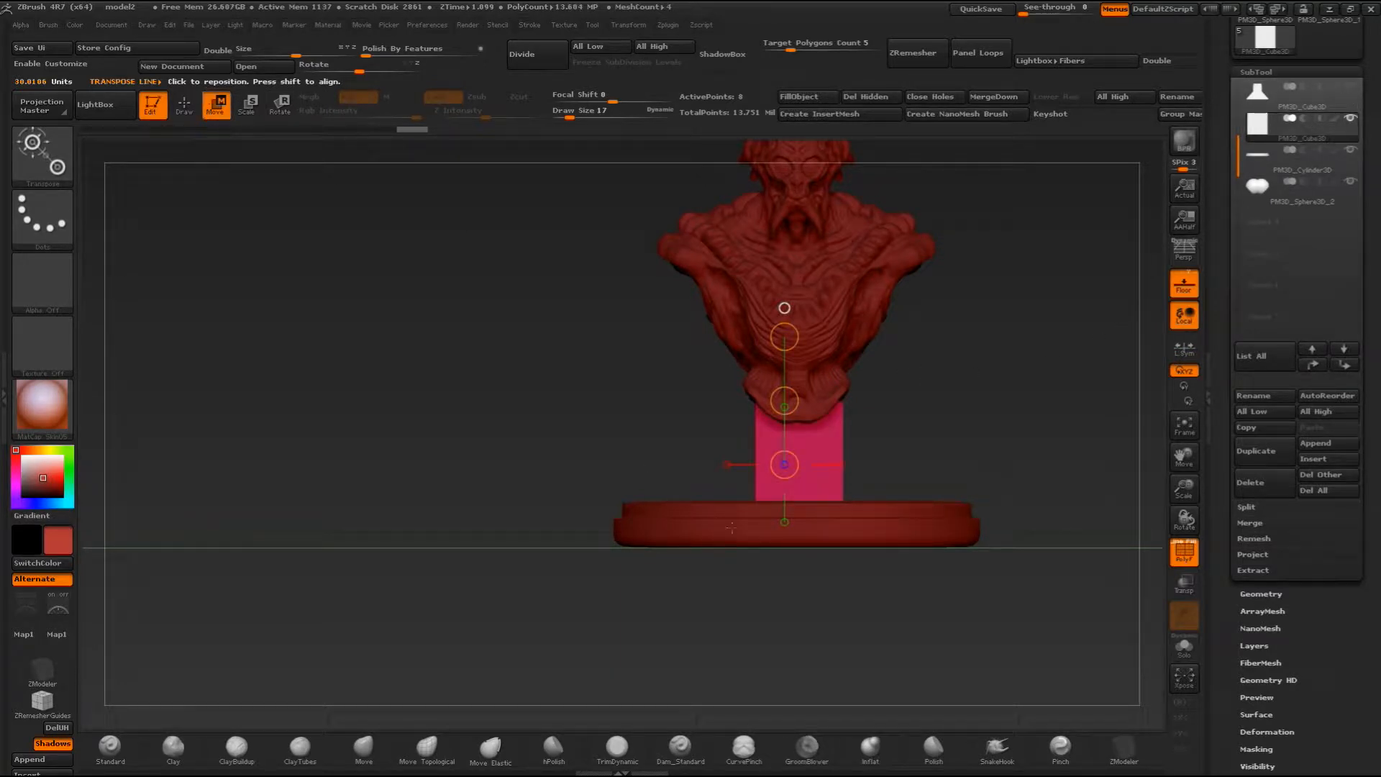
- Draw a vertical transpose line from the block up over the bust and turn off the polyframe display
click(805, 441)
shift+drag(800, 468, 800, 333)
click(1191, 561)
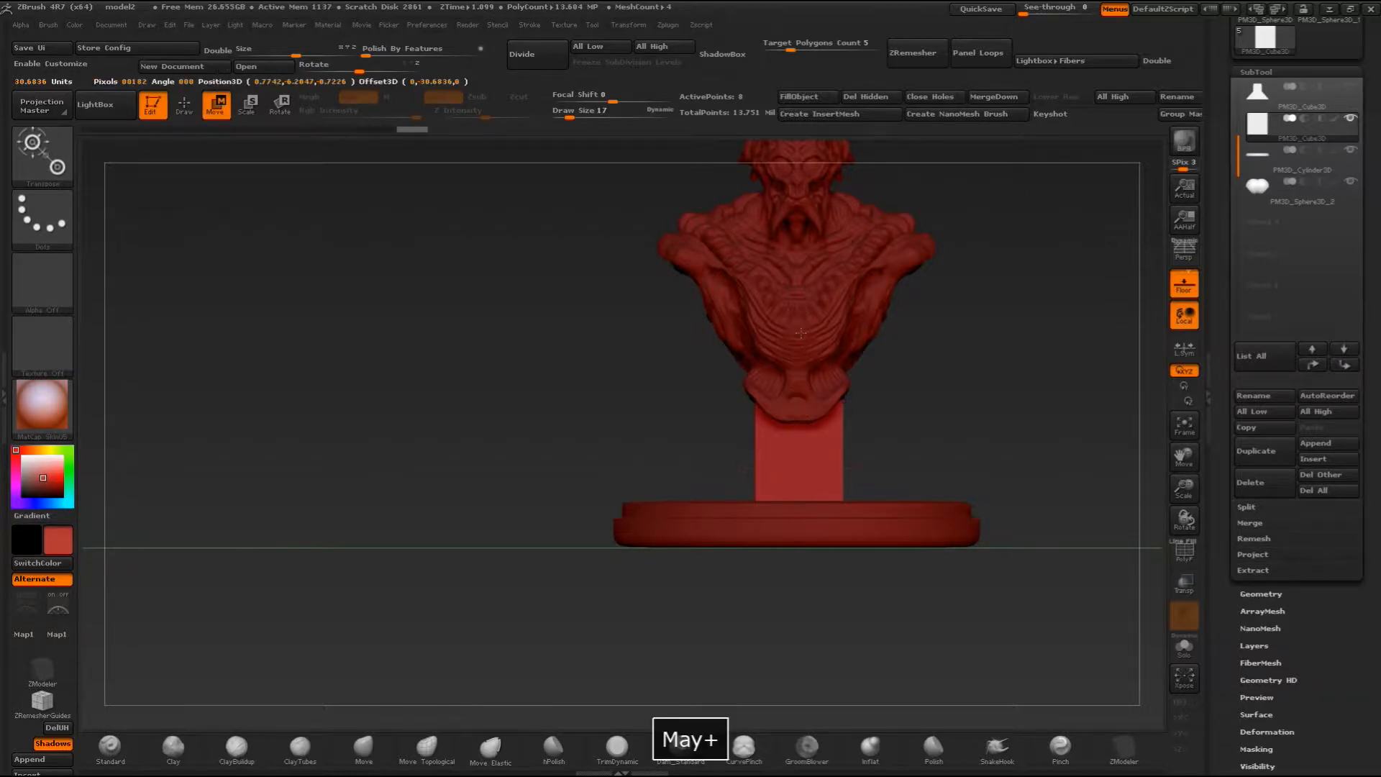
mouse_move(1017, 392)
mouse_down()
mouse_move(935, 394)
mouse_move(1018, 400)
mouse_up()
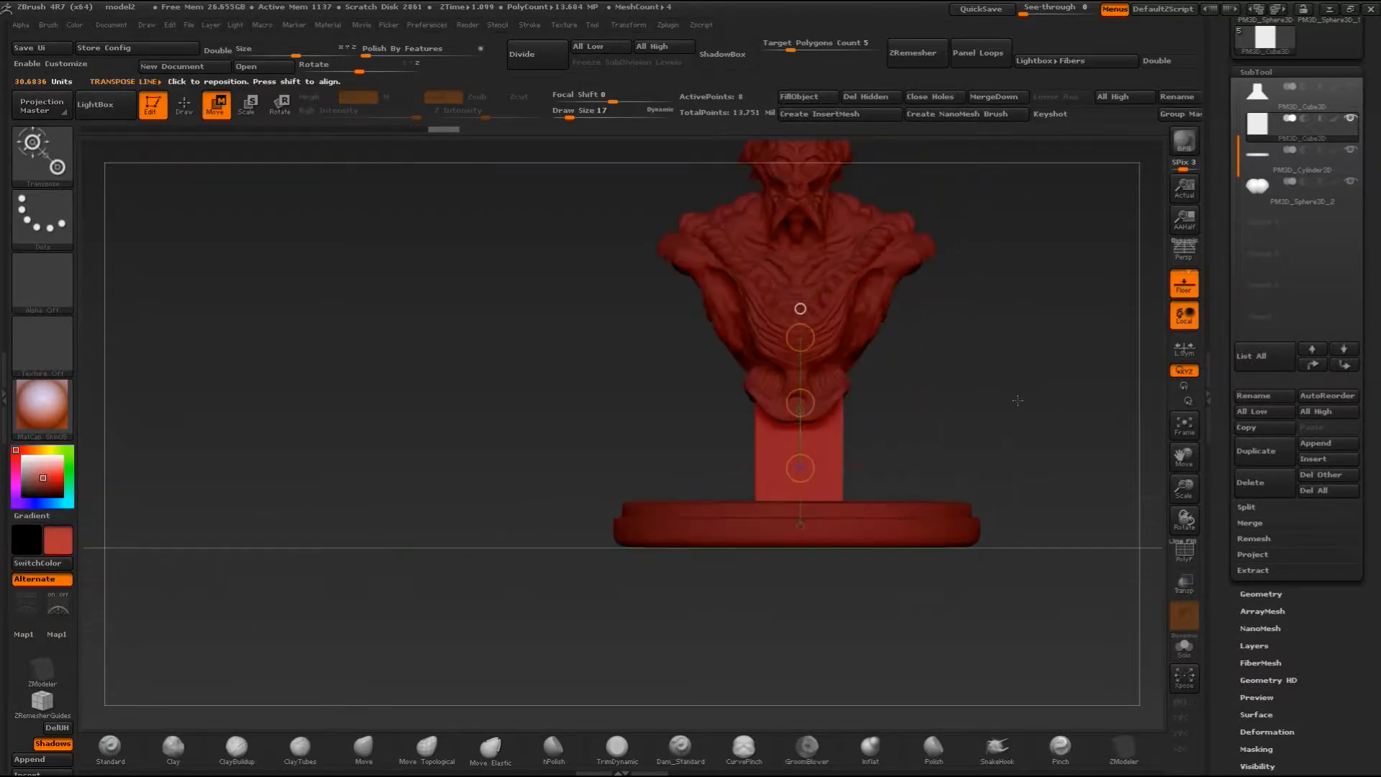
- Return to Draw mode, select the ZModeler brush and display the block's polyframe
key(q)
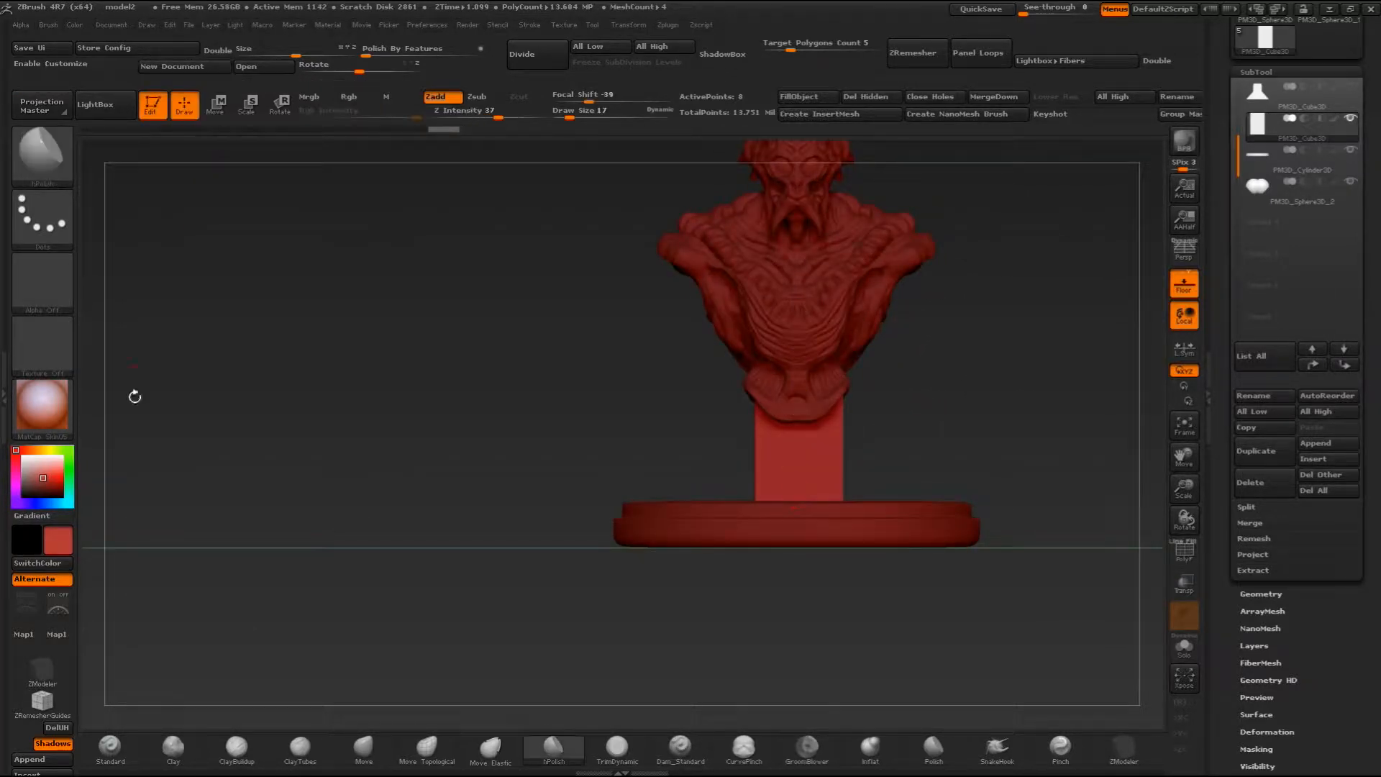
click(42, 674)
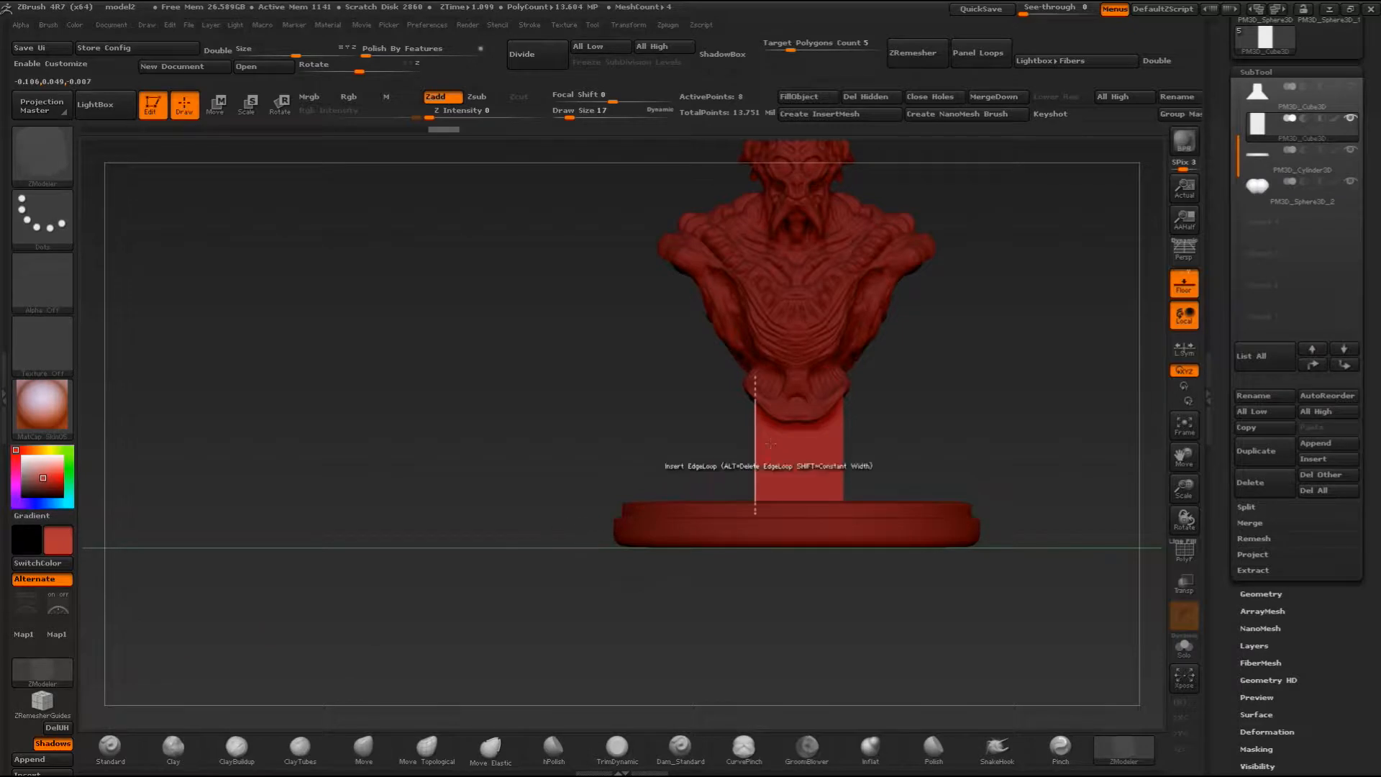
drag(238, 555, 287, 569)
drag(871, 448, 742, 464)
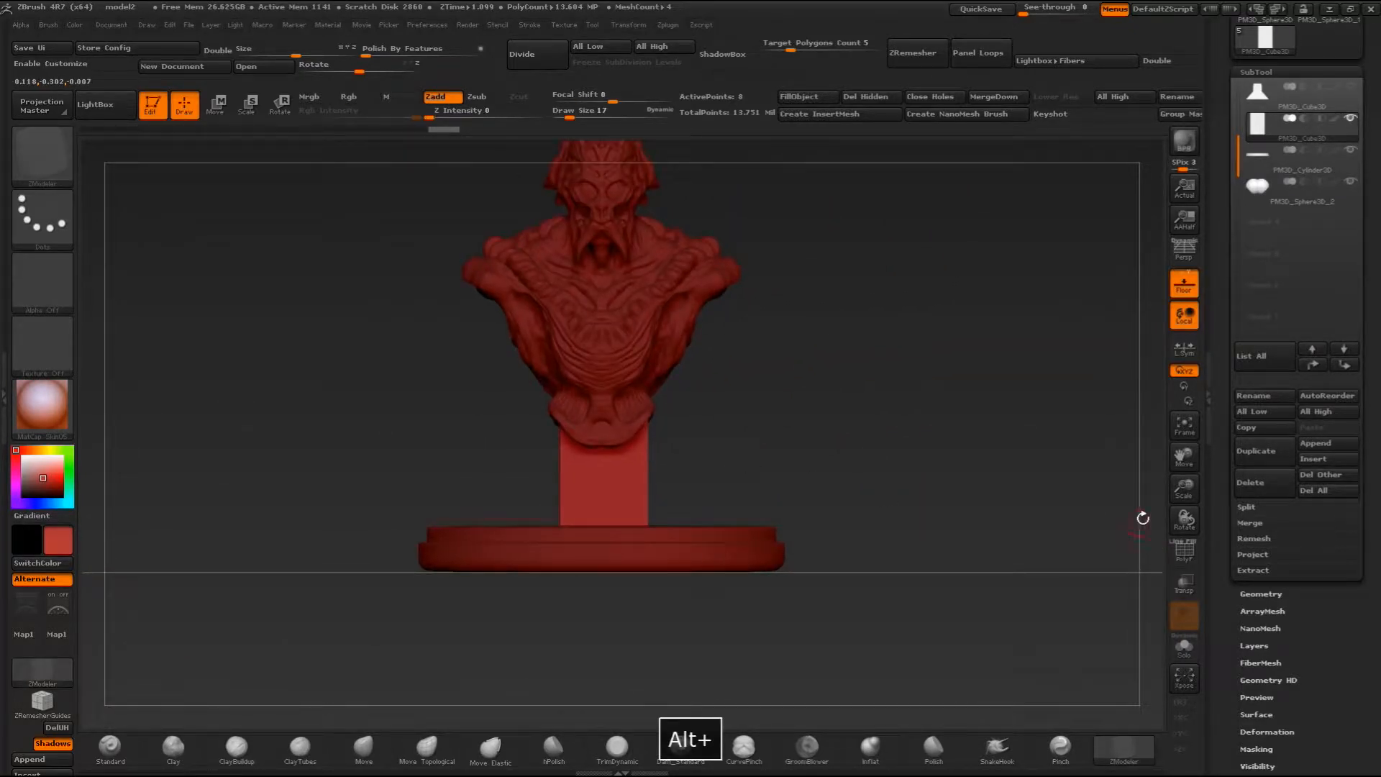
drag(1184, 489, 1185, 533)
alt+drag(889, 429, 900, 497)
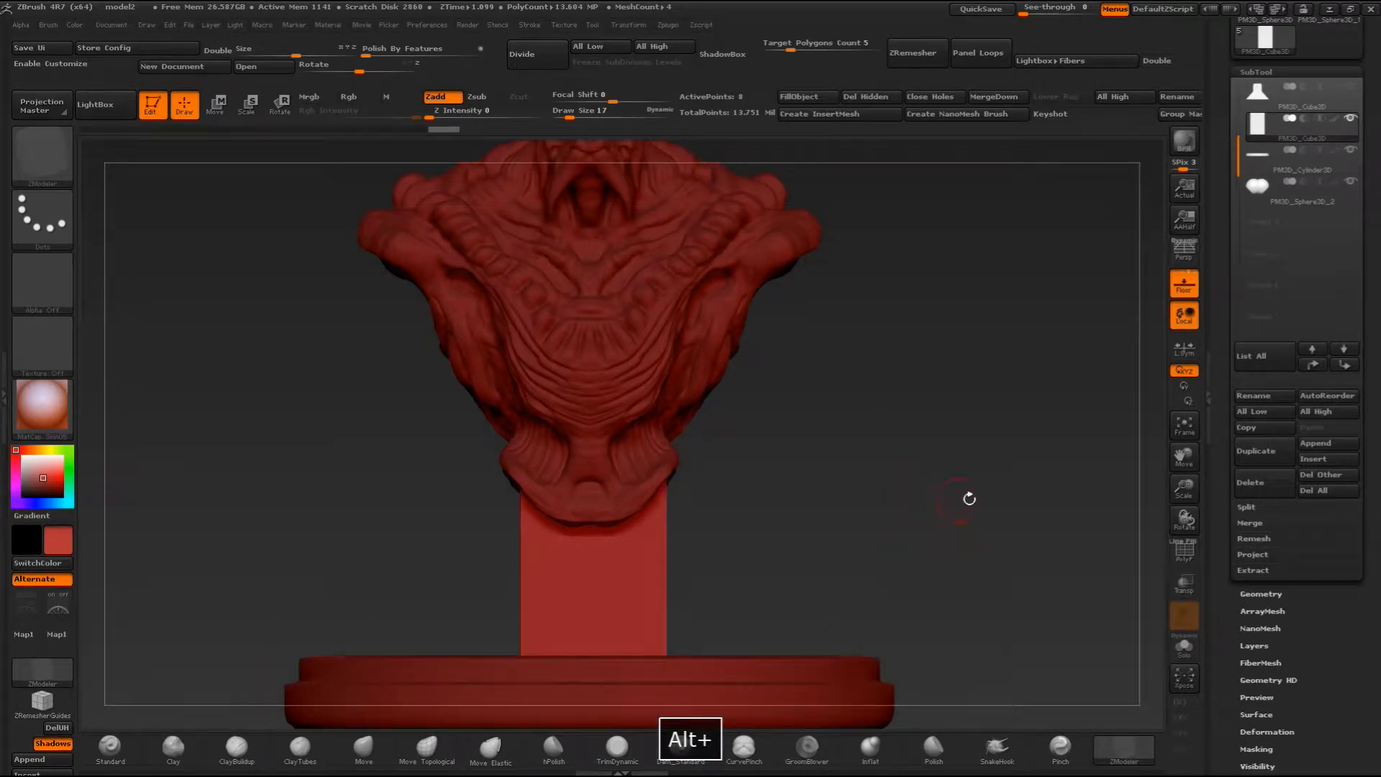
drag(1182, 487, 1168, 459)
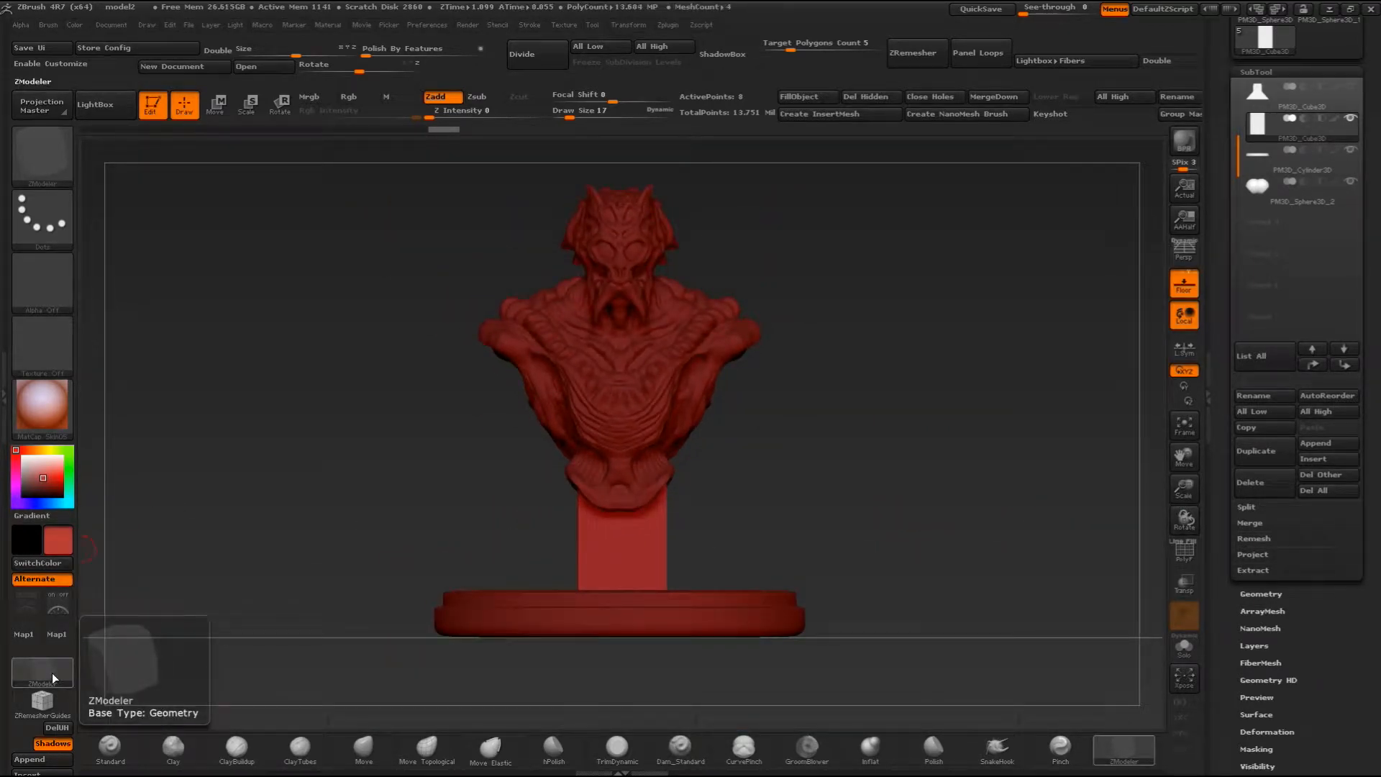
drag(745, 521, 1129, 564)
key(shift+f)
drag(982, 512, 195, 561)
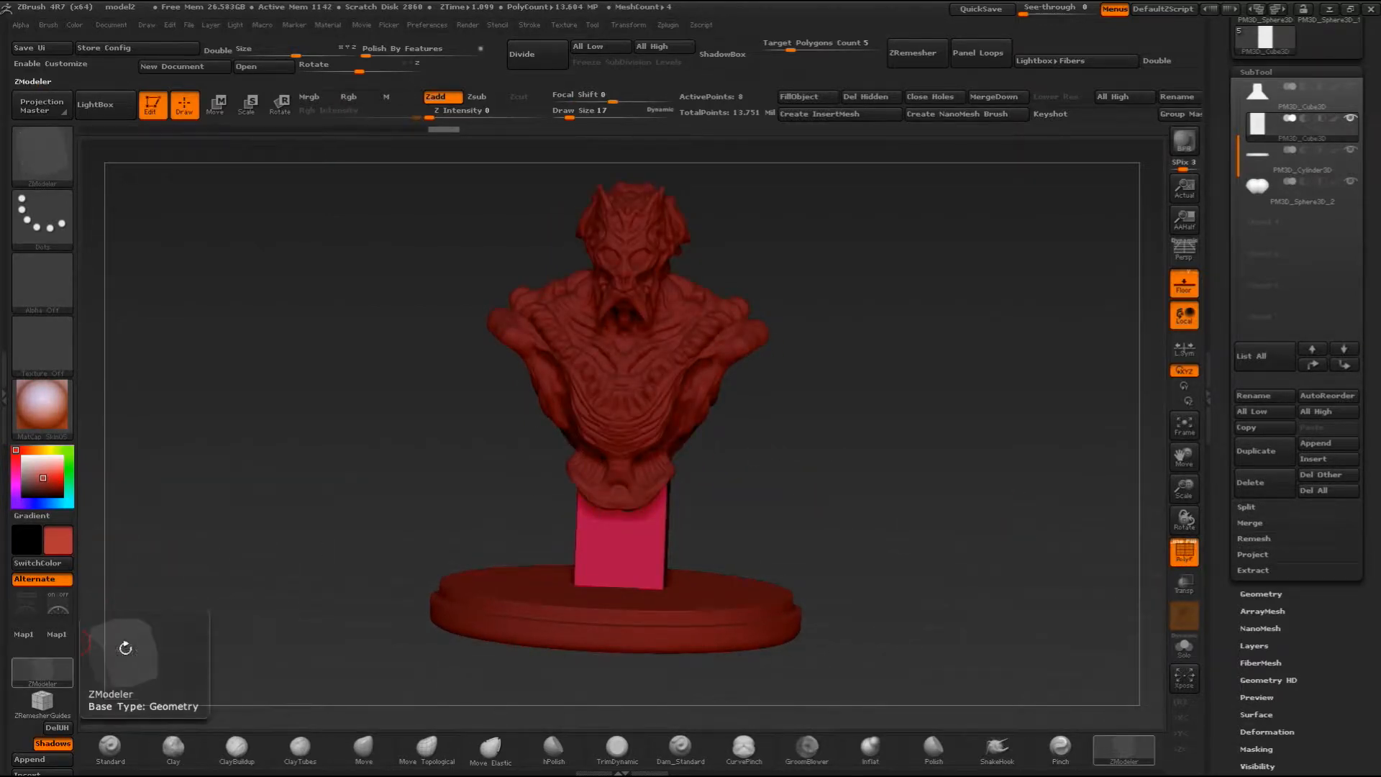
- Insert a single edge loop around the block, a little below the bust, with the ZModeler Insert edge action
key(space)
key(space)
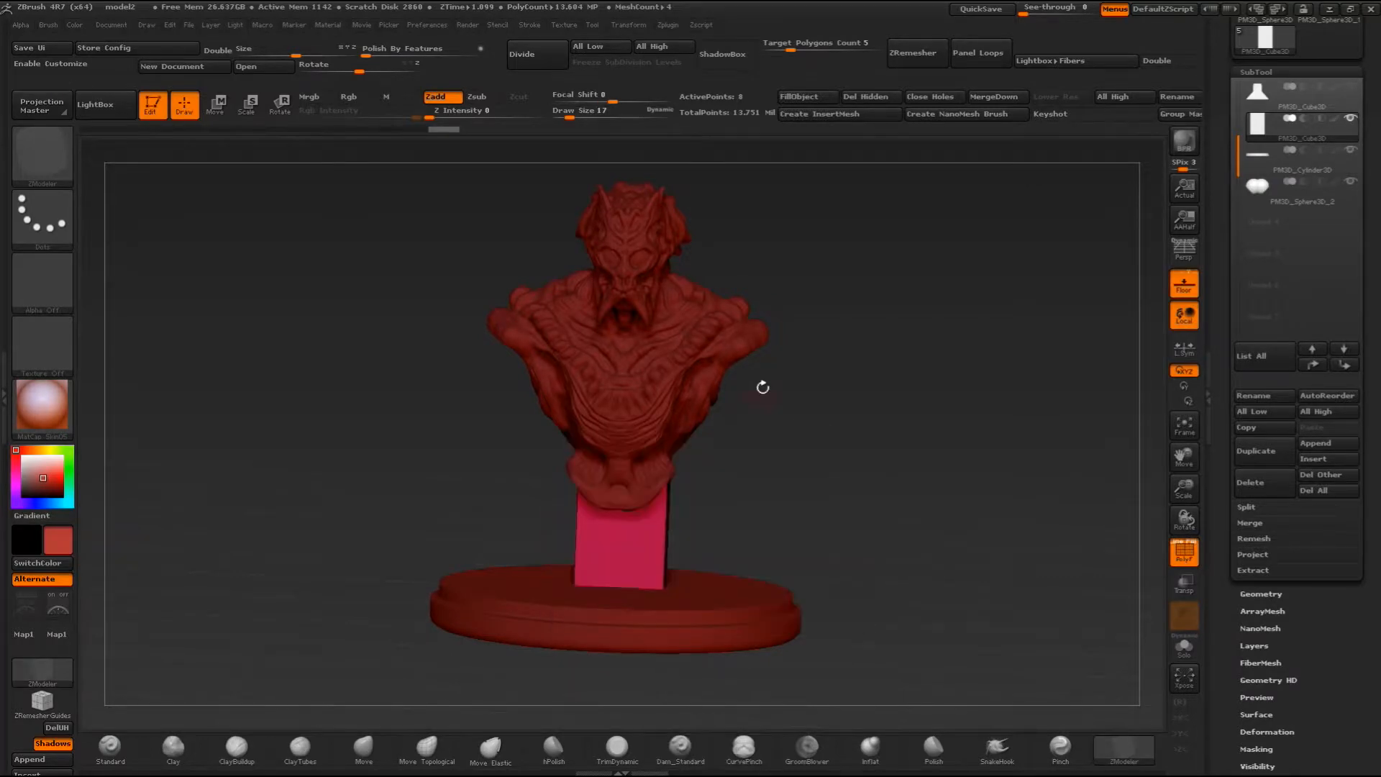
key(space)
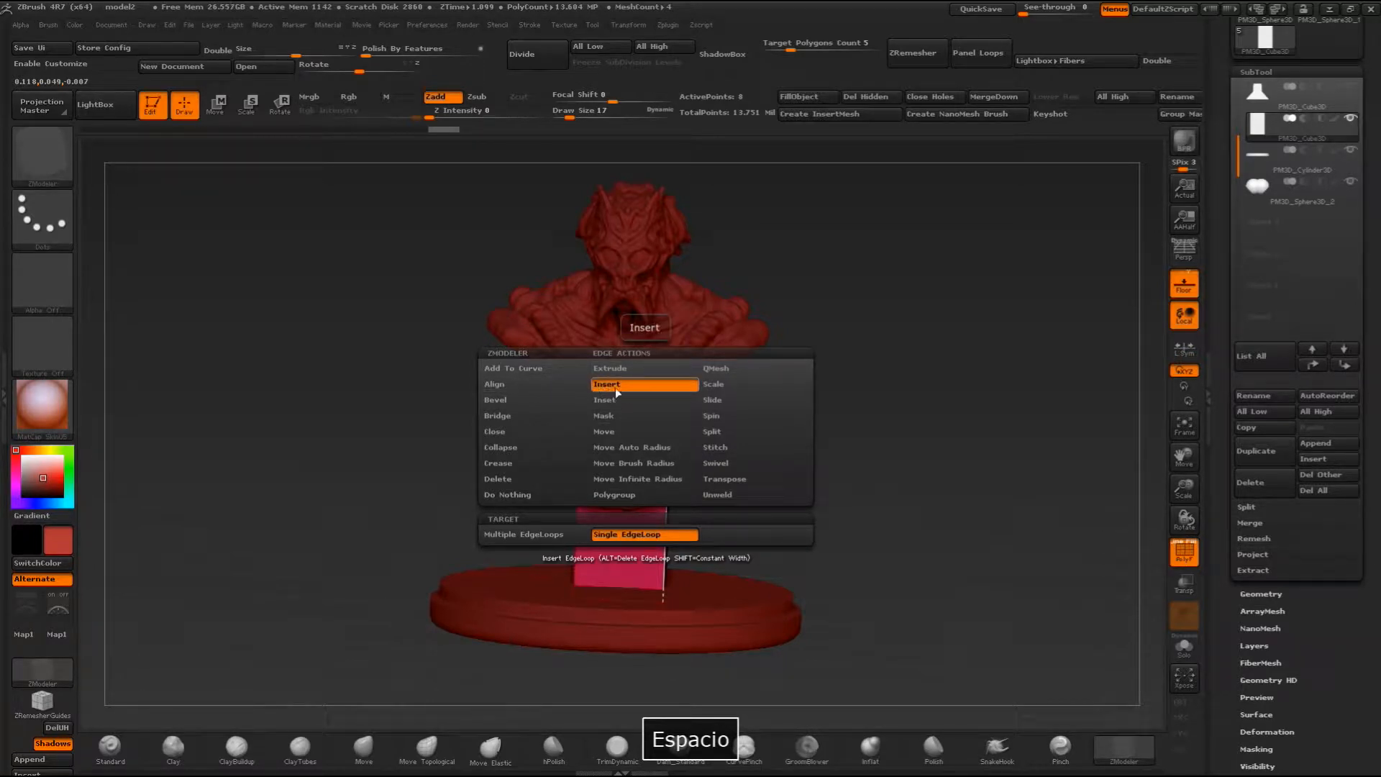
drag(822, 456, 854, 421)
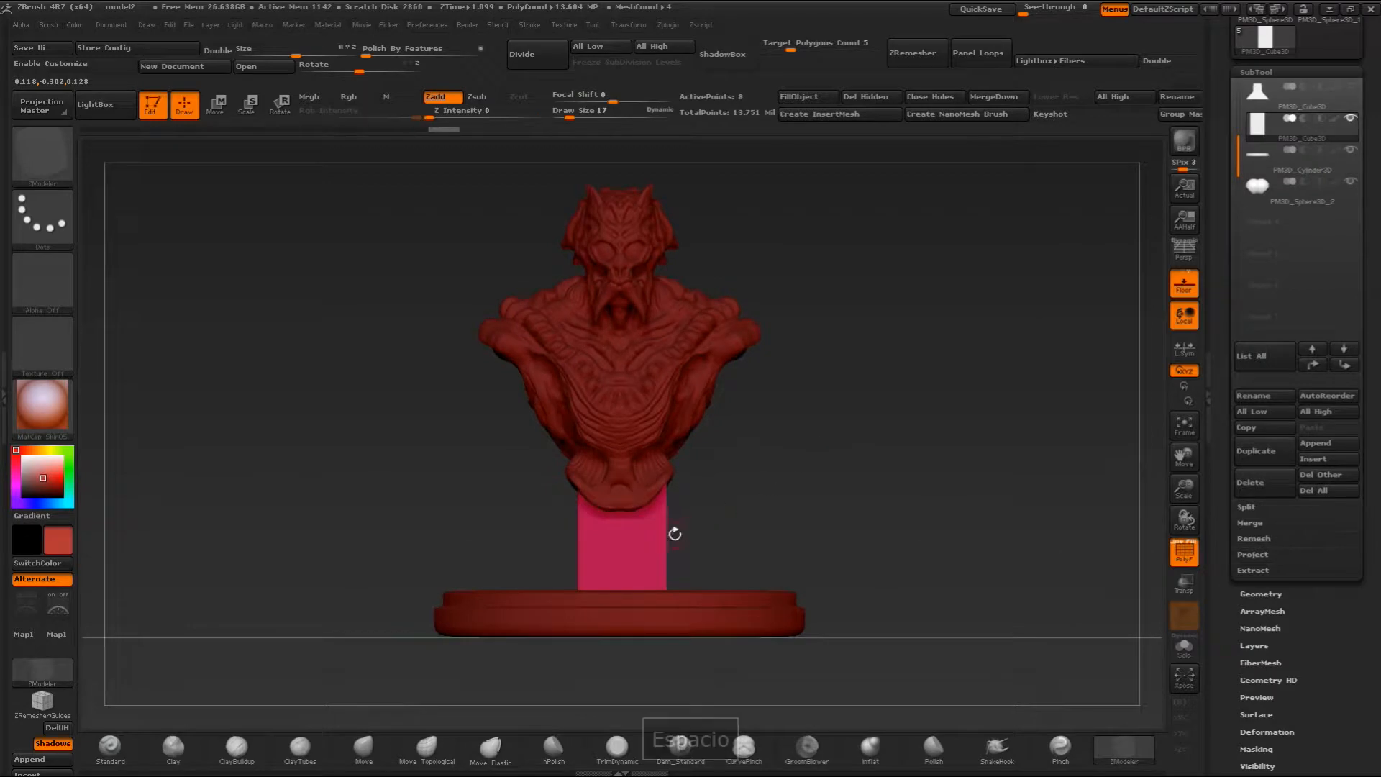
click(668, 534)
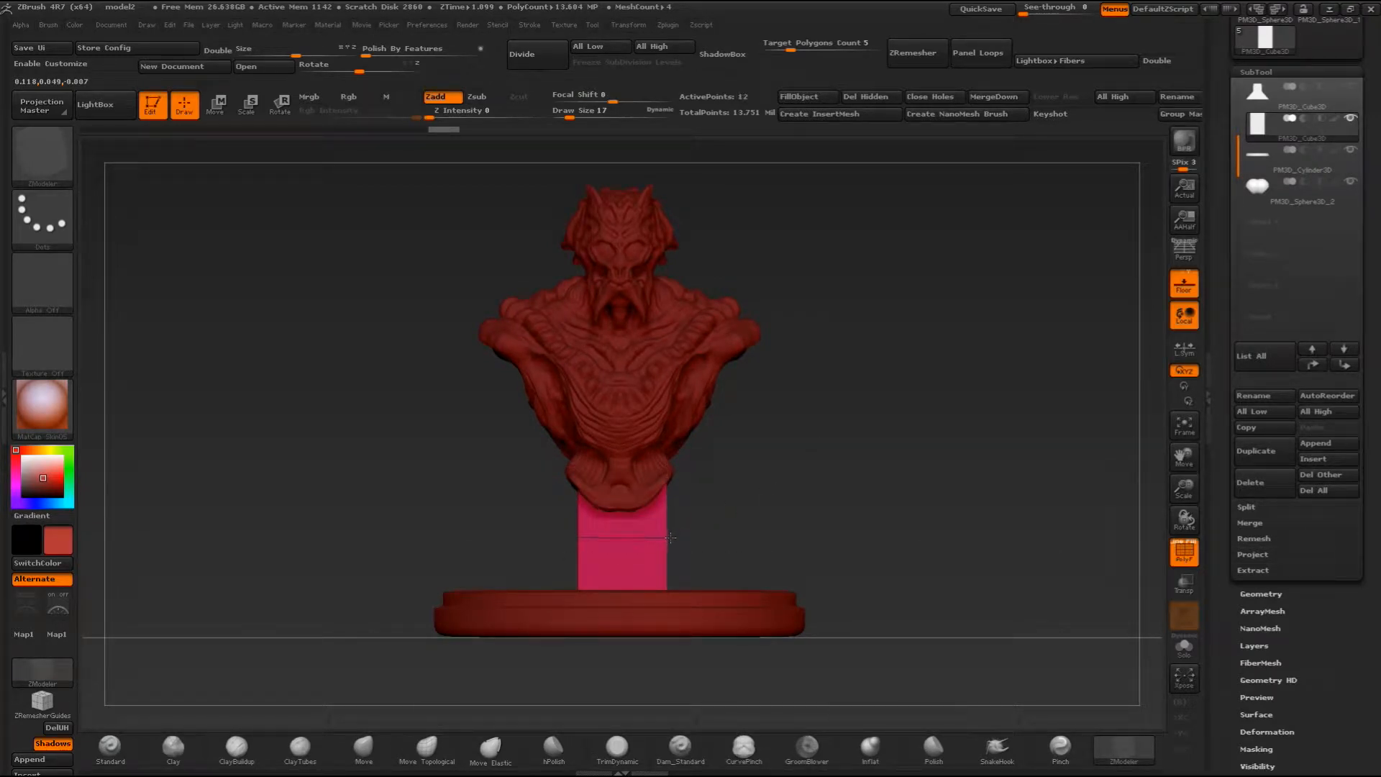
drag(669, 531, 929, 496)
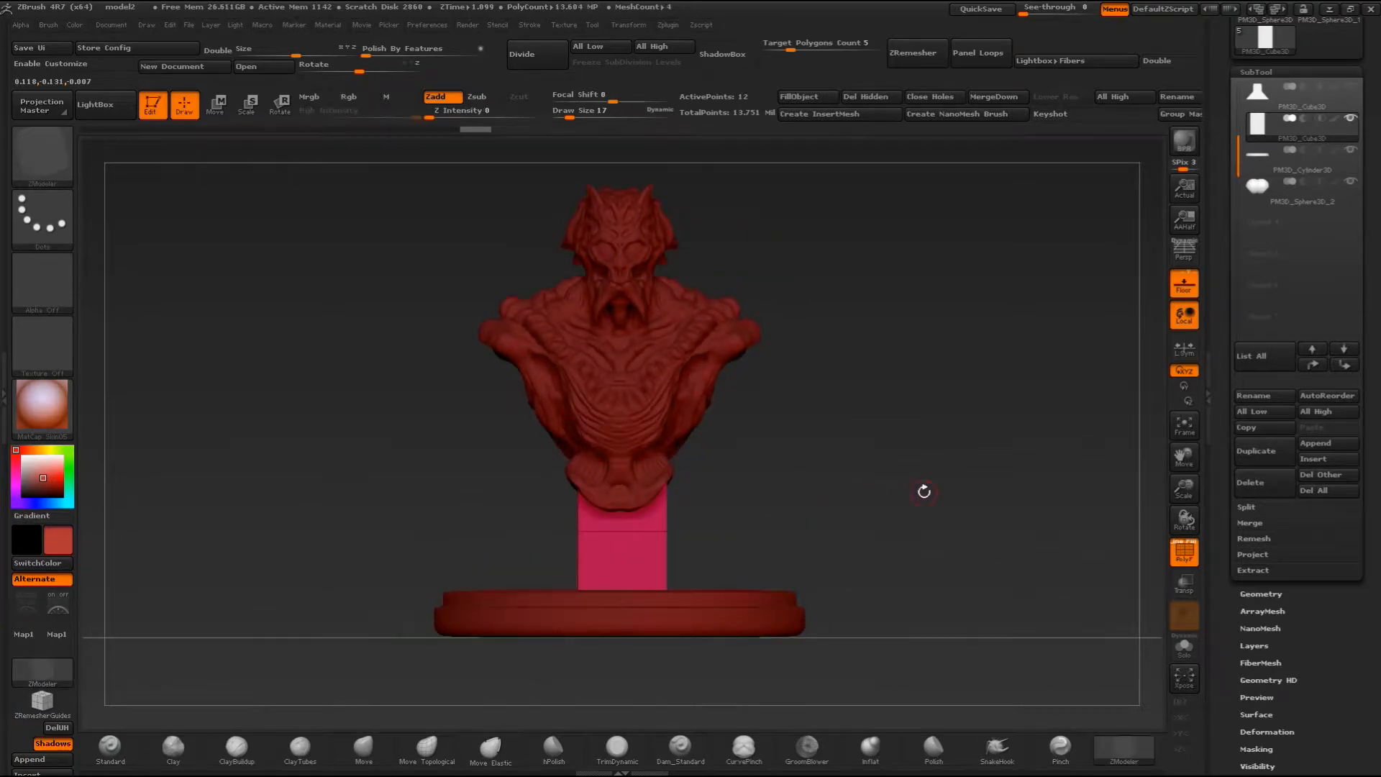
- Enable X symmetry with local symmetry and try moving the edge loop's corner points outward by brush radius
key(x)
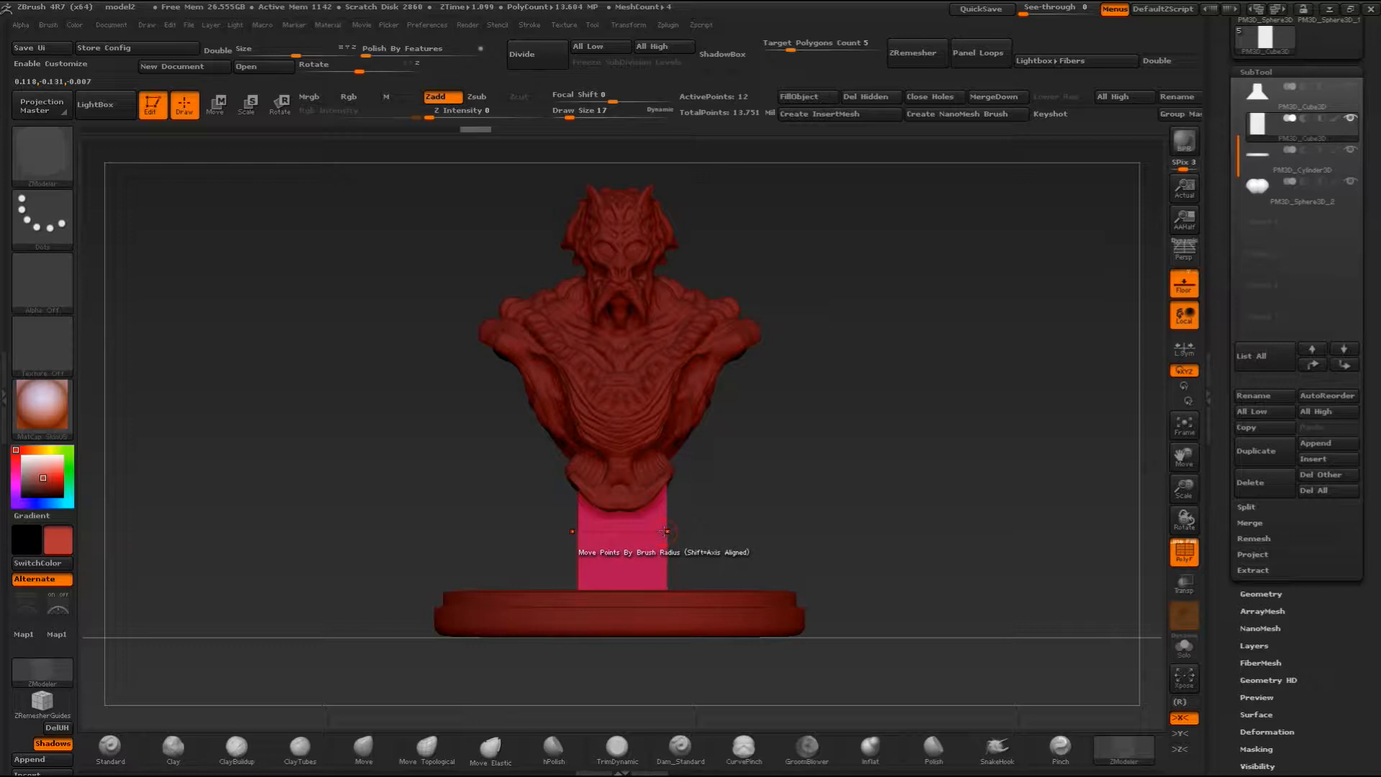
click(1184, 349)
mouse_move(667, 530)
mouse_down()
mouse_move(681, 532)
mouse_move(633, 507)
mouse_move(772, 499)
mouse_up()
key(ctrl+z)
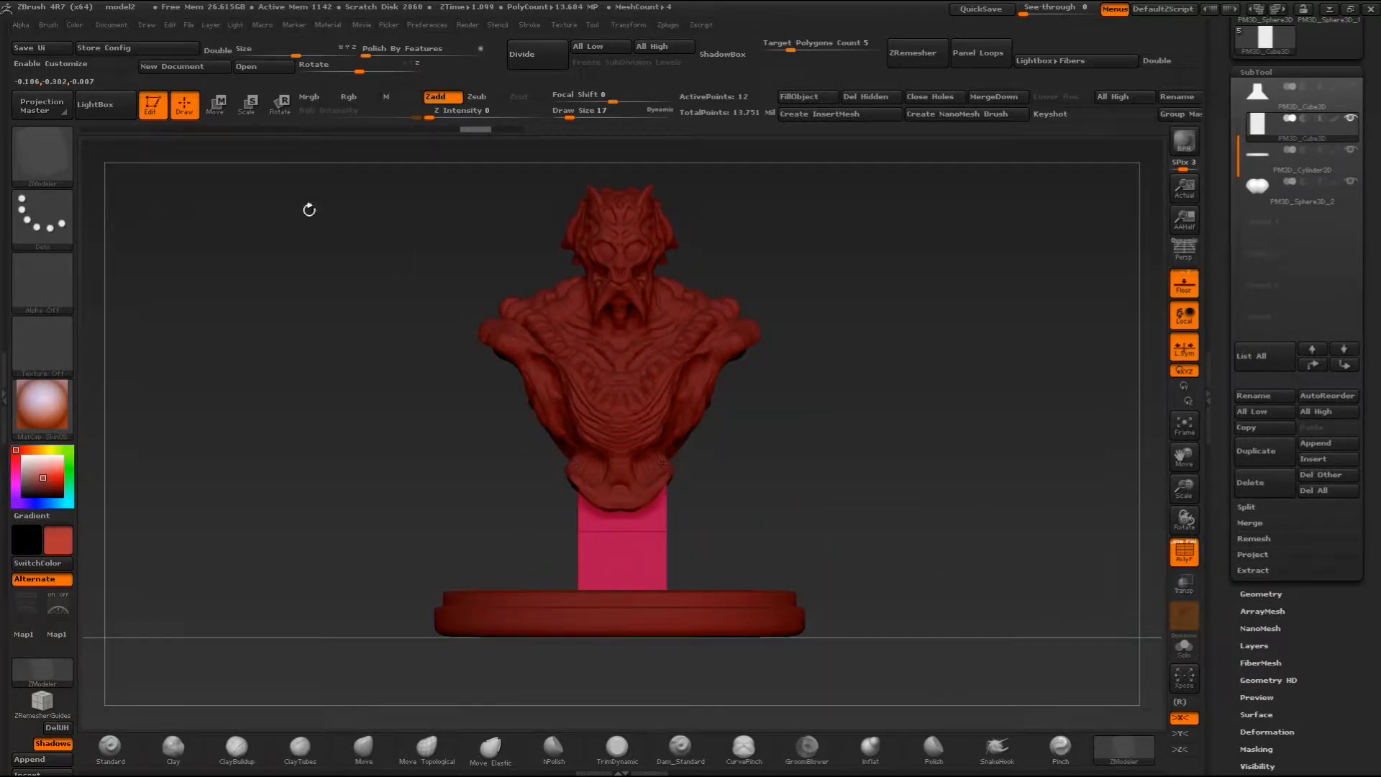
- Undo the edge loop, then use the transpose Move line to centre the block under the bust and raise it
key(ctrl+z)
click(214, 106)
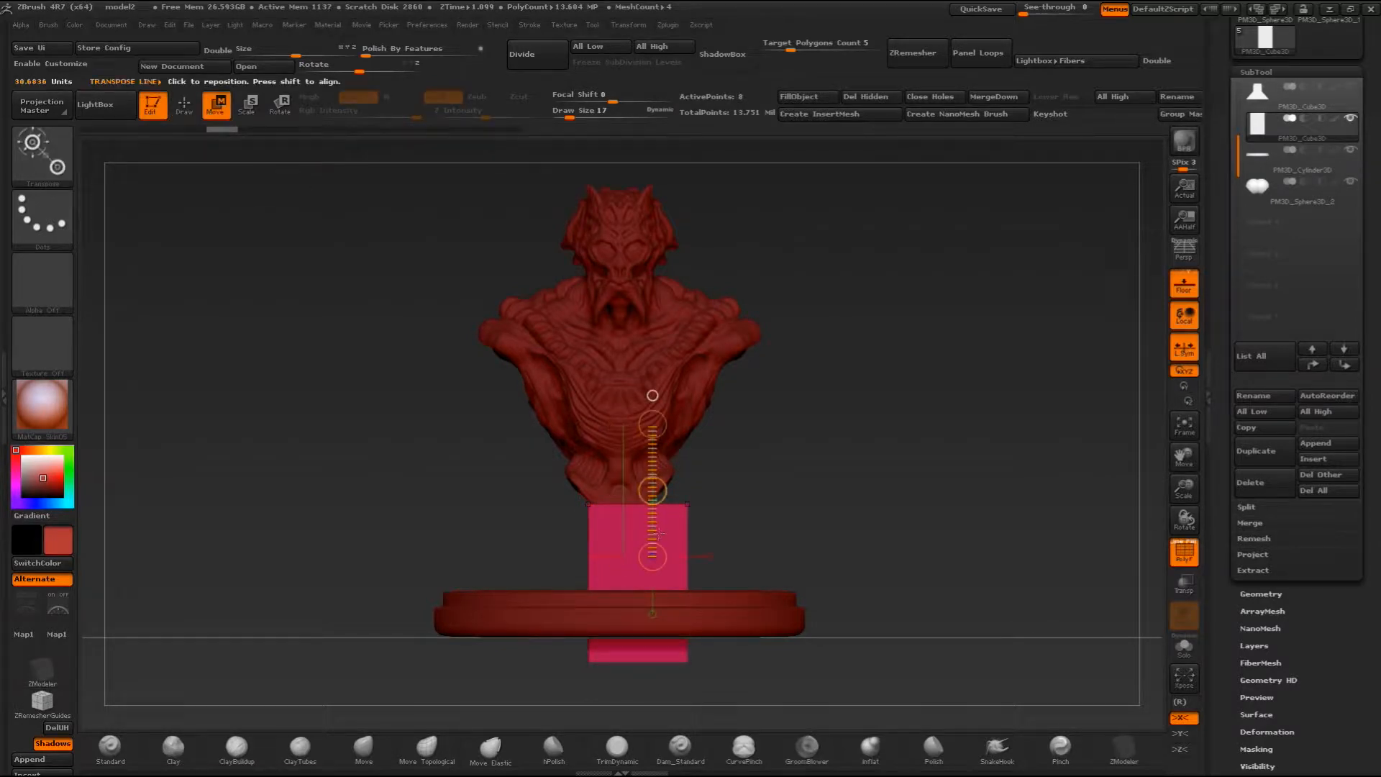
key(x)
mouse_move(672, 549)
shift+mouse_down()
mouse_move(791, 549)
mouse_move(698, 553)
shift+mouse_up()
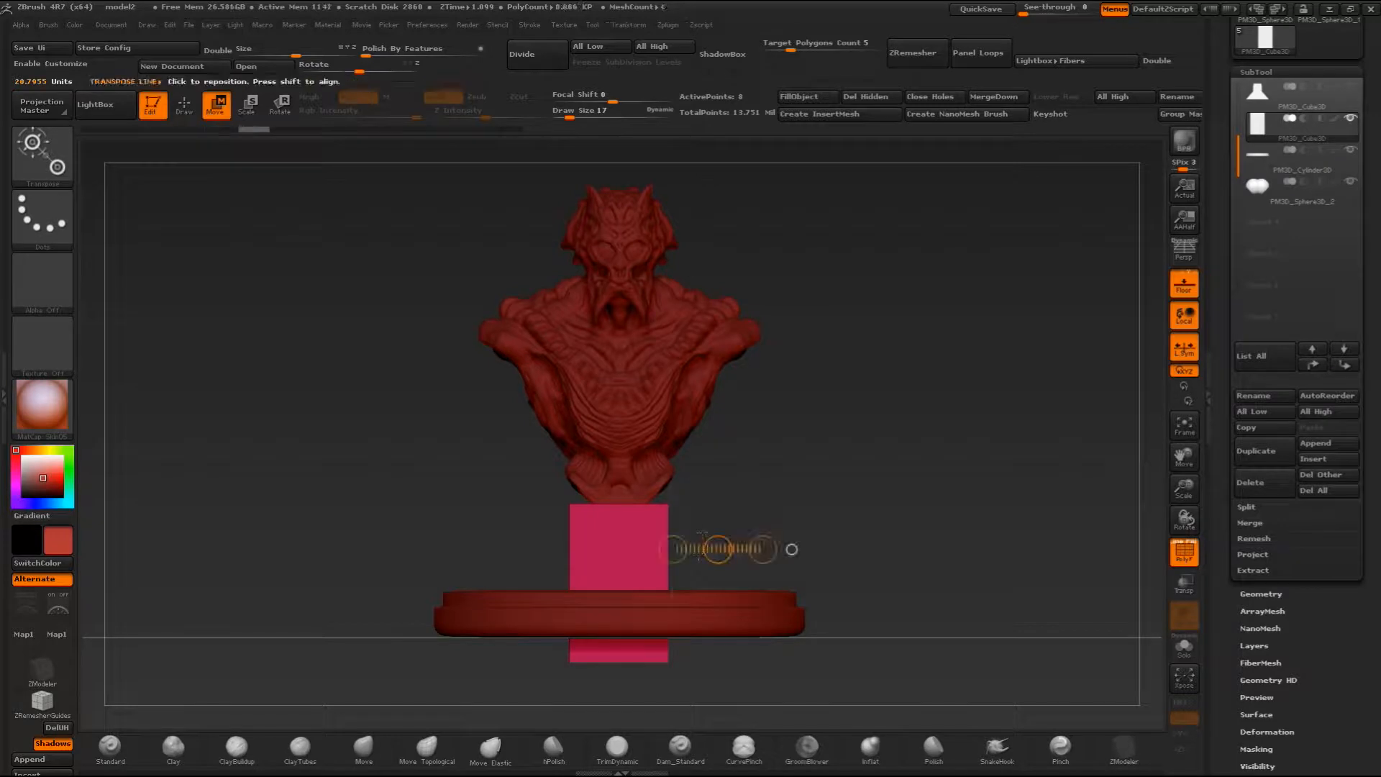
shift+drag(614, 567, 613, 448)
shift+drag(613, 510, 609, 471)
- Shift the block in depth under the bust from the side view and raise its top further into the torso
drag(806, 471, 742, 523)
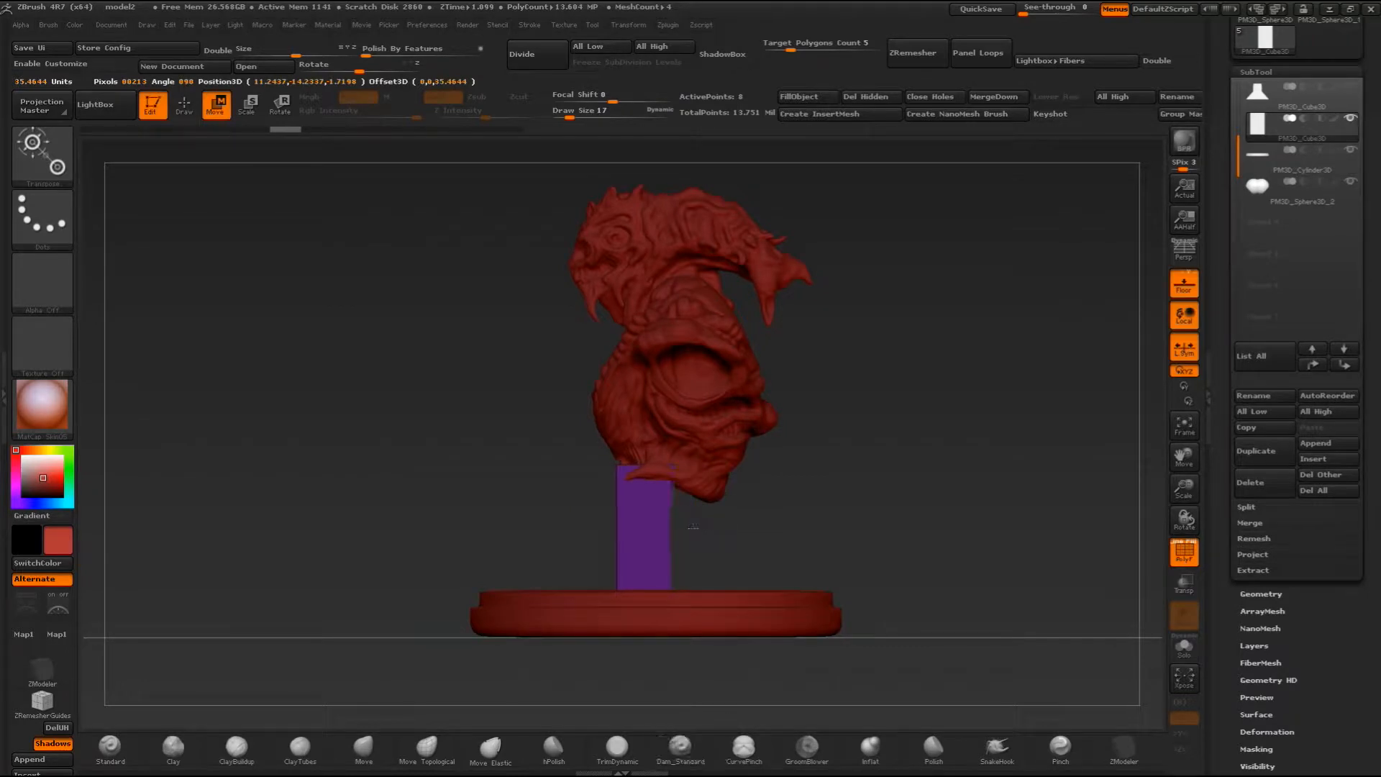
mouse_move(641, 522)
shift+mouse_down()
mouse_move(870, 523)
mouse_move(849, 521)
shift+mouse_up()
shift+drag(745, 522, 767, 523)
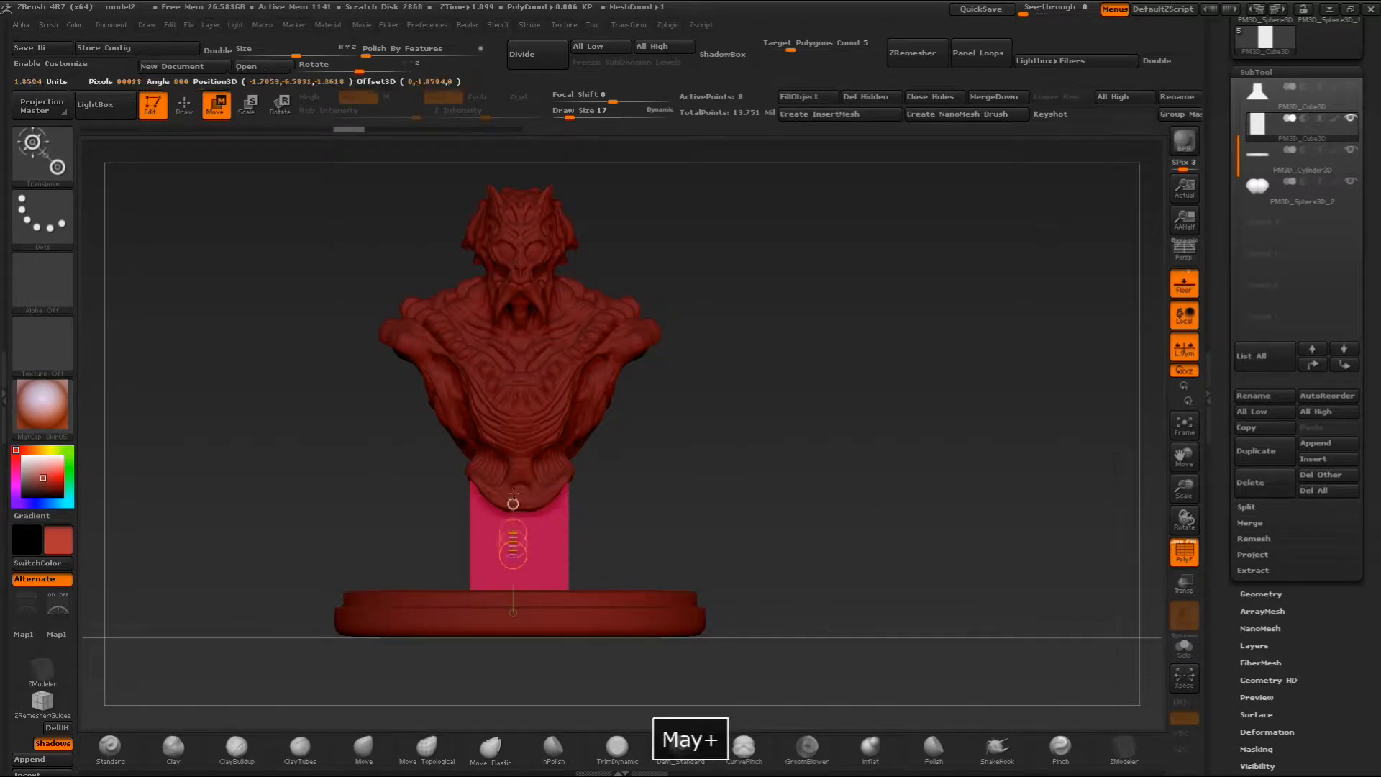
shift+drag(513, 554, 514, 345)
shift+drag(514, 482, 520, 451)
drag(706, 432, 637, 441)
mouse_move(514, 521)
shift+mouse_down()
mouse_move(604, 521)
mouse_move(560, 521)
shift+mouse_up()
drag(636, 445, 696, 440)
- Return to Draw mode, insert an edge loop around the block just below the bust, and turn on ghosted transparency
click(186, 67)
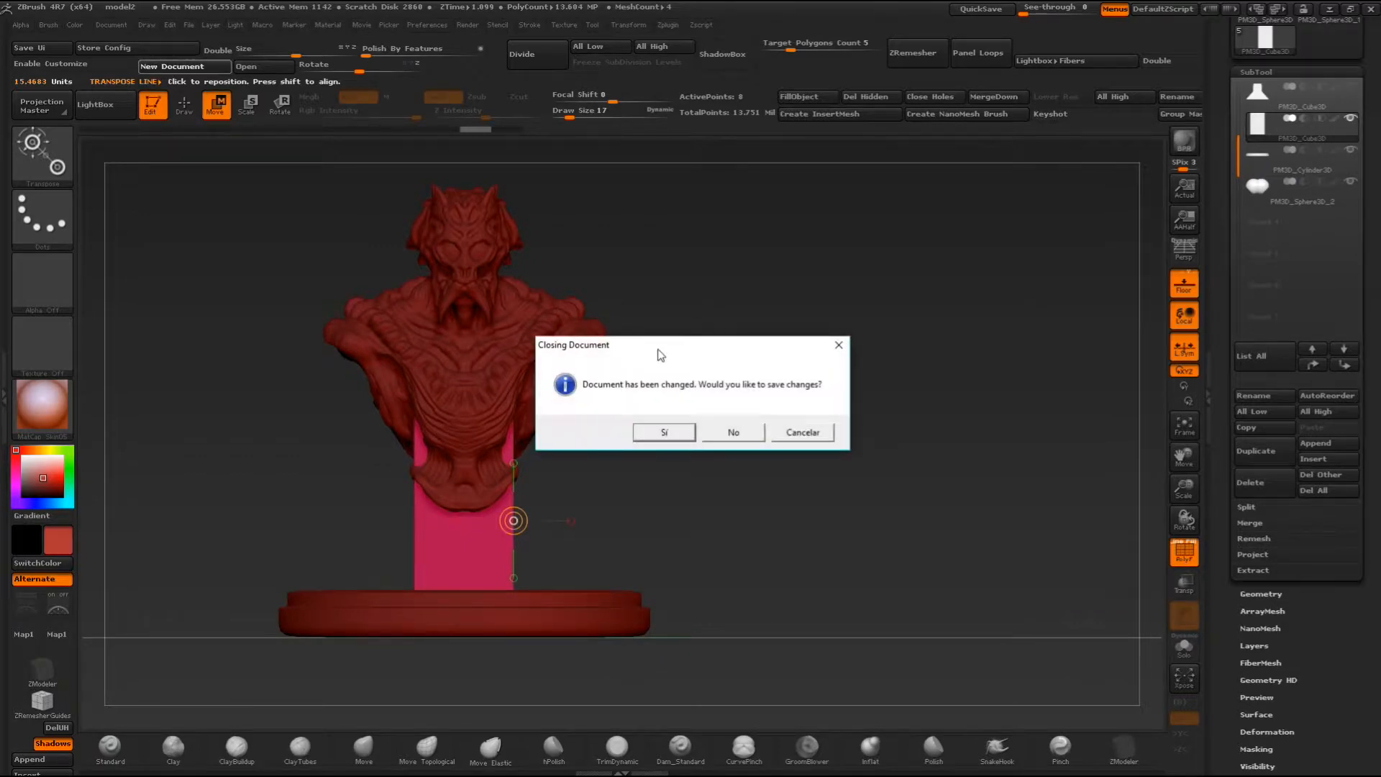
click(793, 432)
click(184, 104)
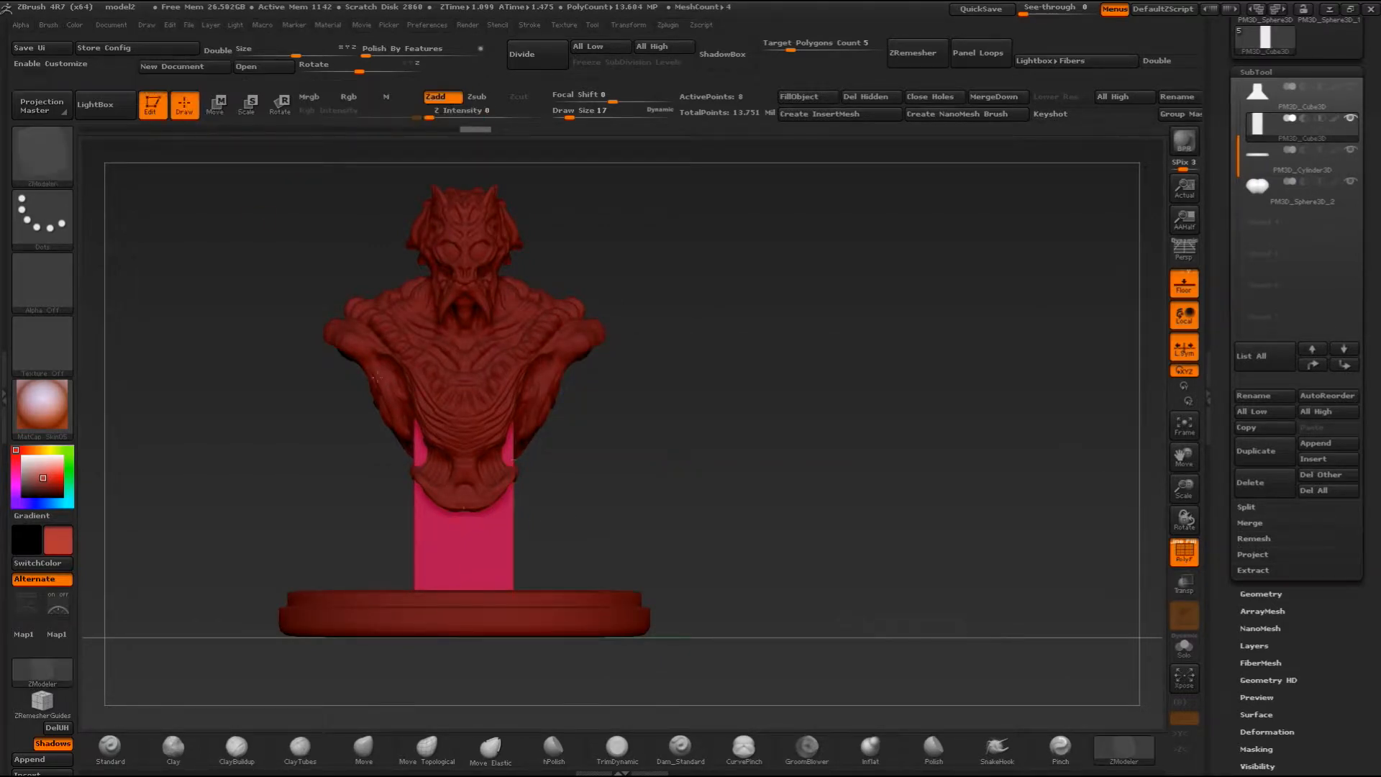
click(514, 515)
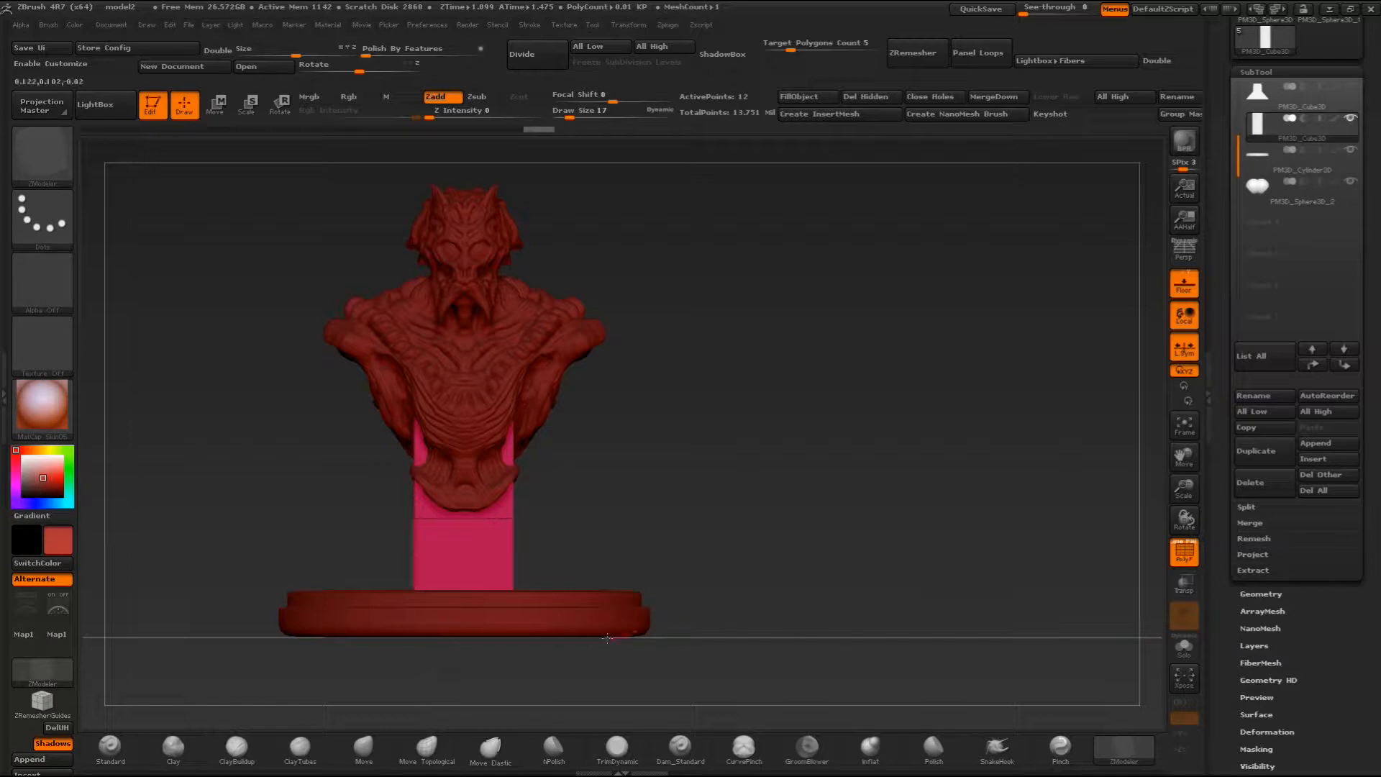
click(1178, 591)
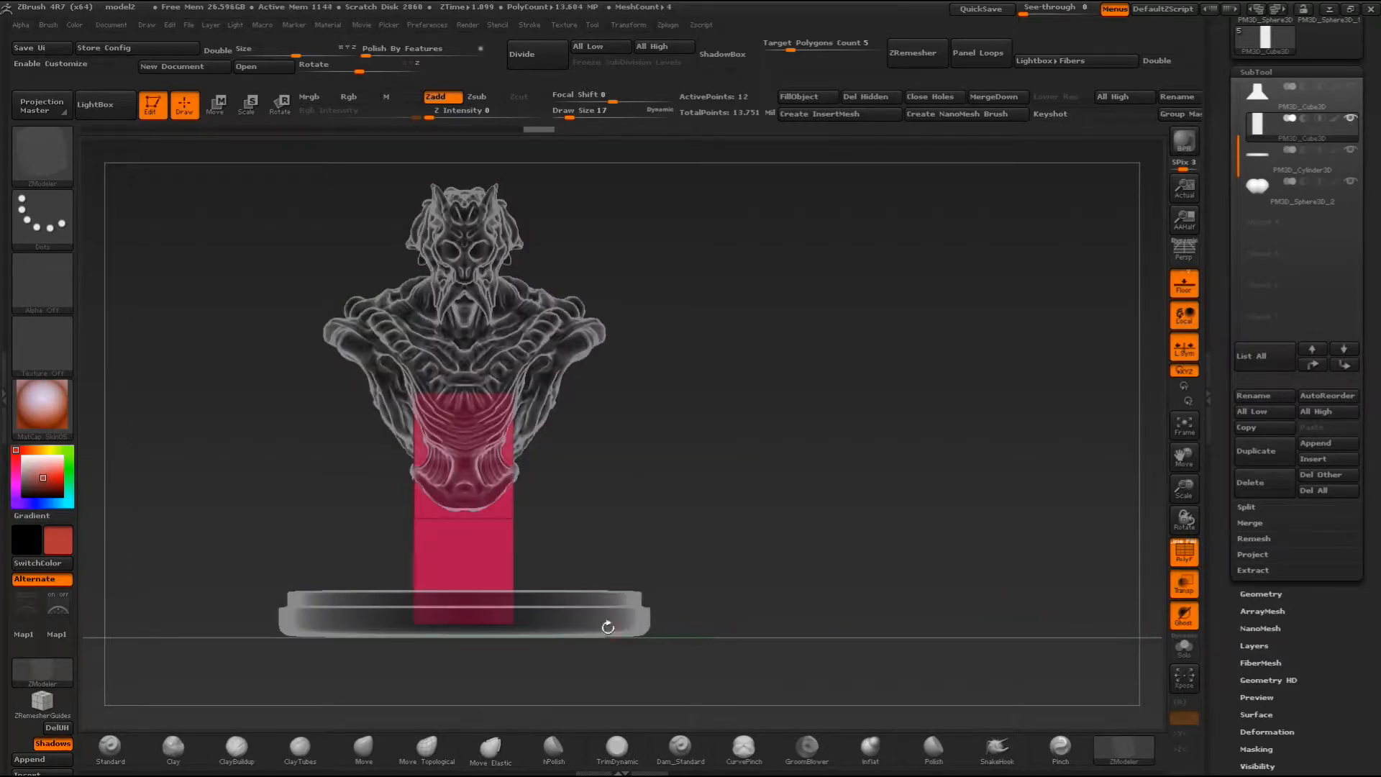
- Enable X and Z symmetry and move the block's bottom corner points outward to flare its foot over the base
key(x)
drag(514, 625, 669, 546)
key(ctrl+z)
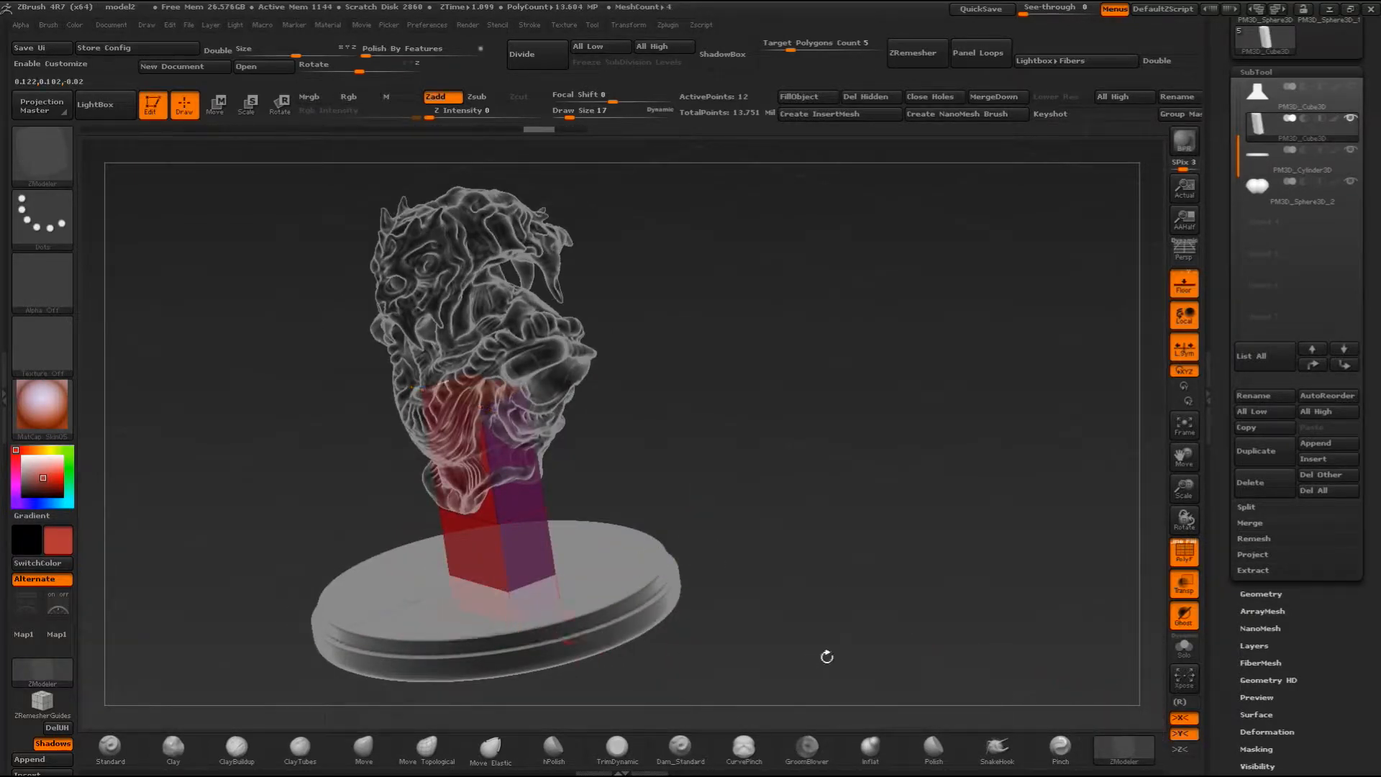
click(1186, 750)
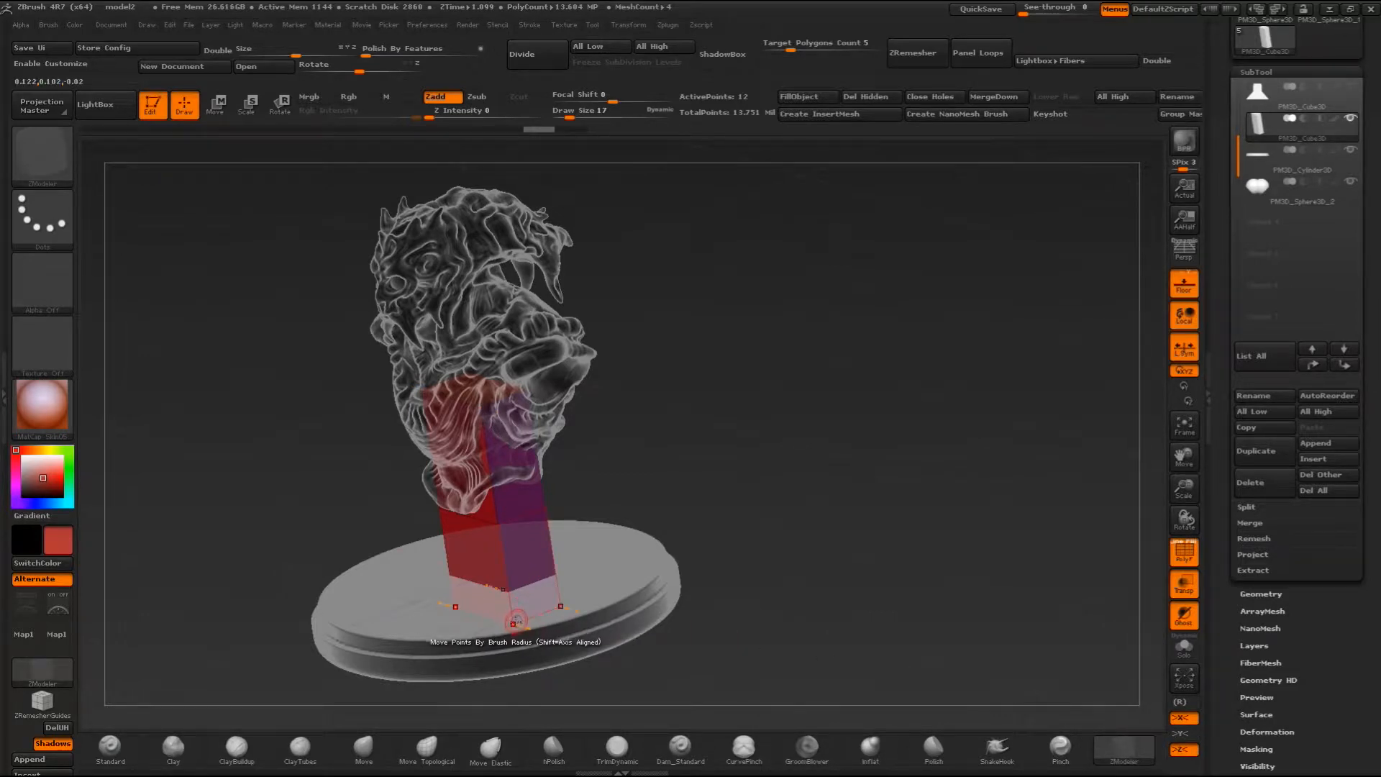
drag(697, 462, 689, 496)
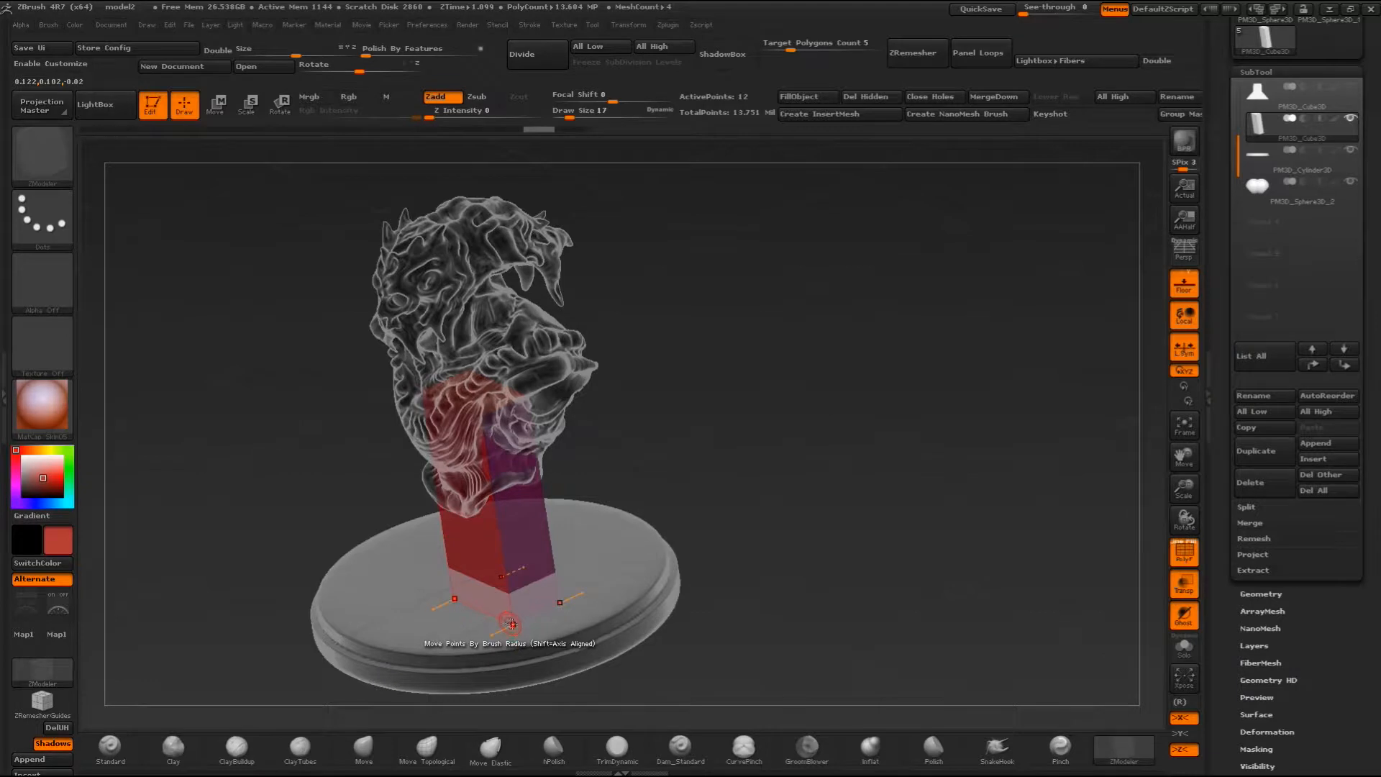
drag(776, 396, 708, 403)
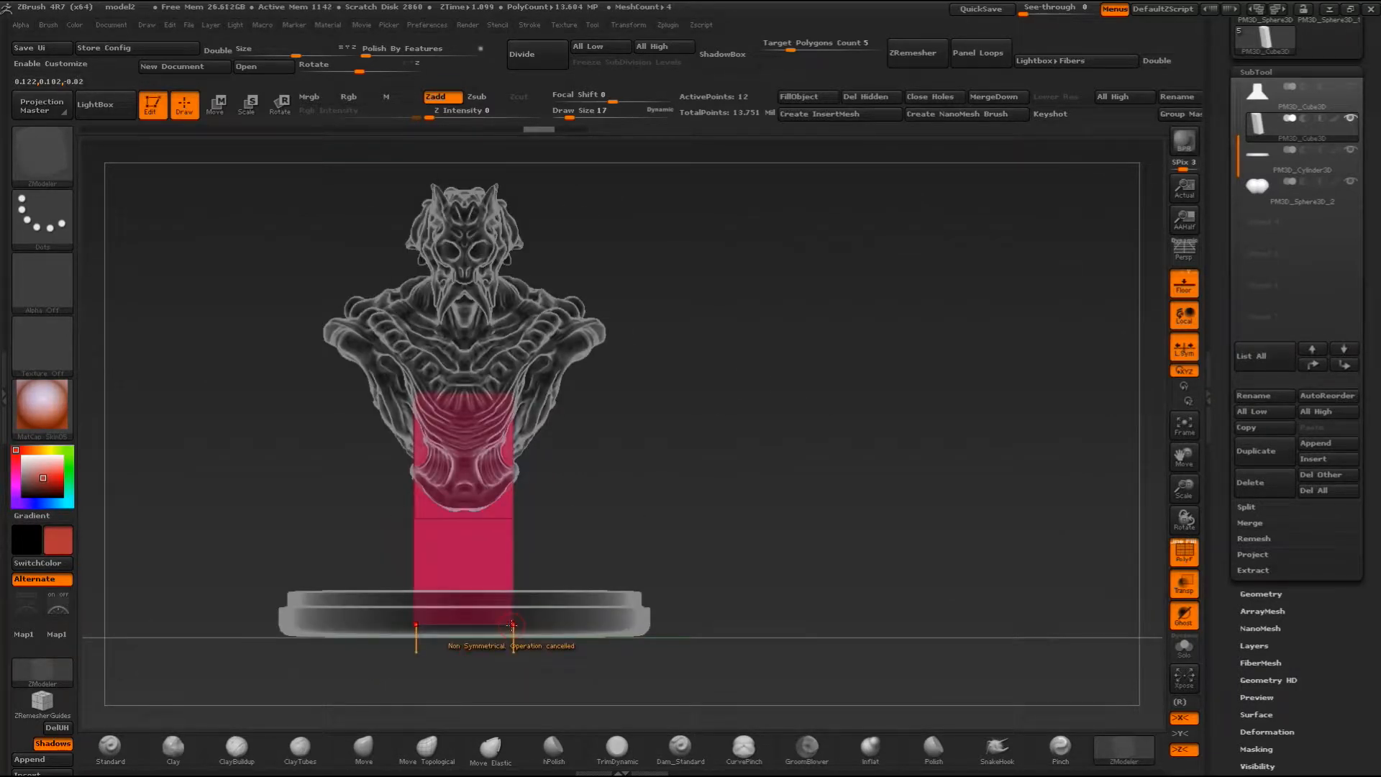
drag(527, 624, 555, 625)
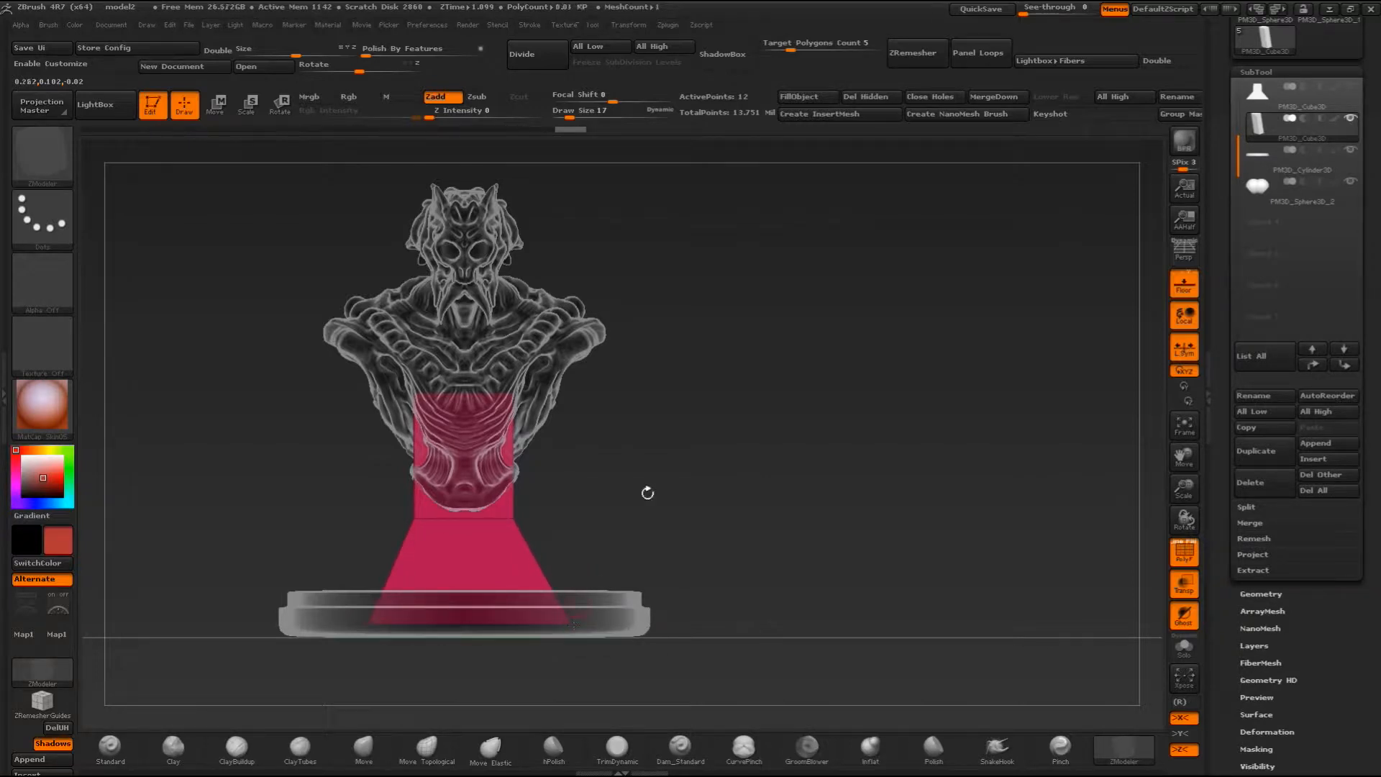
- Insert a second edge loop inside the bust's lower torso, set the draw size to 32 and try moving its points
click(514, 450)
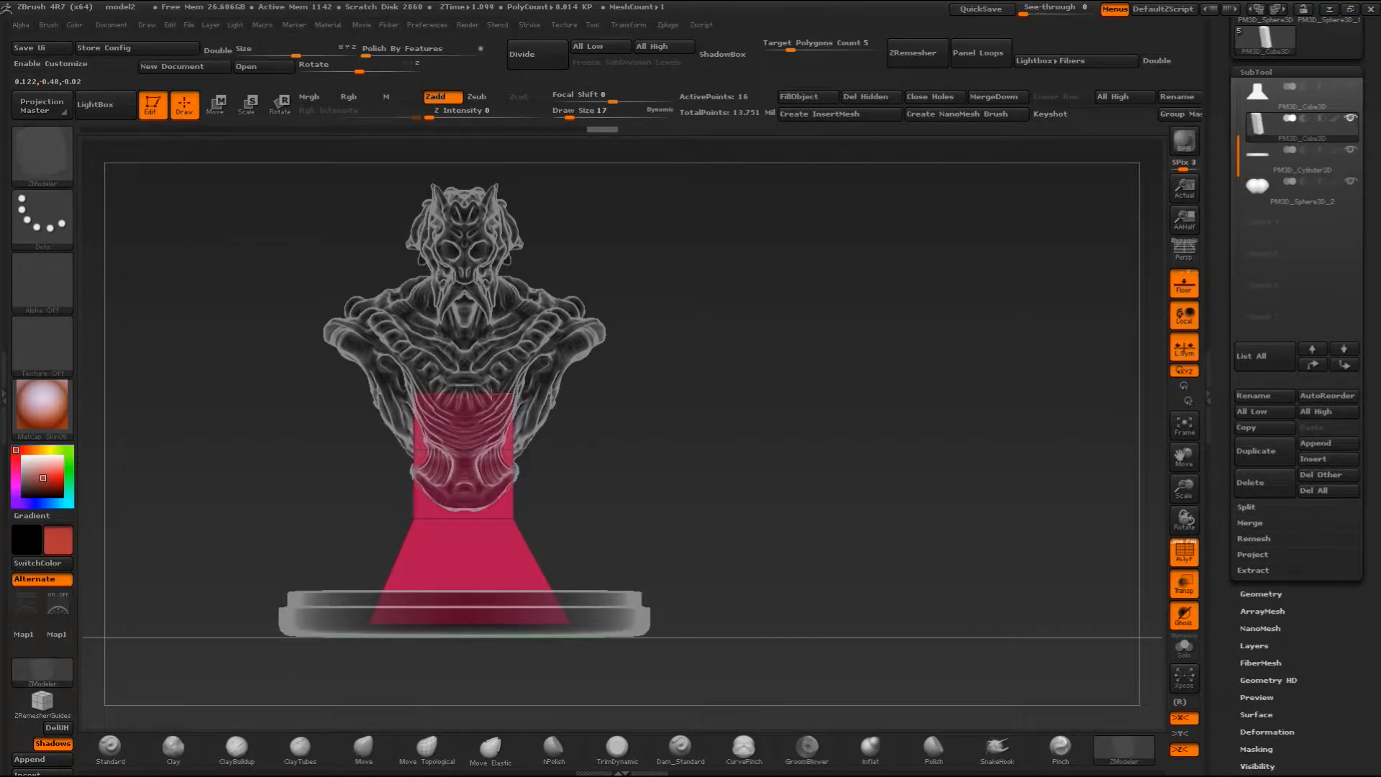
click(522, 395)
drag(633, 452, 477, 479)
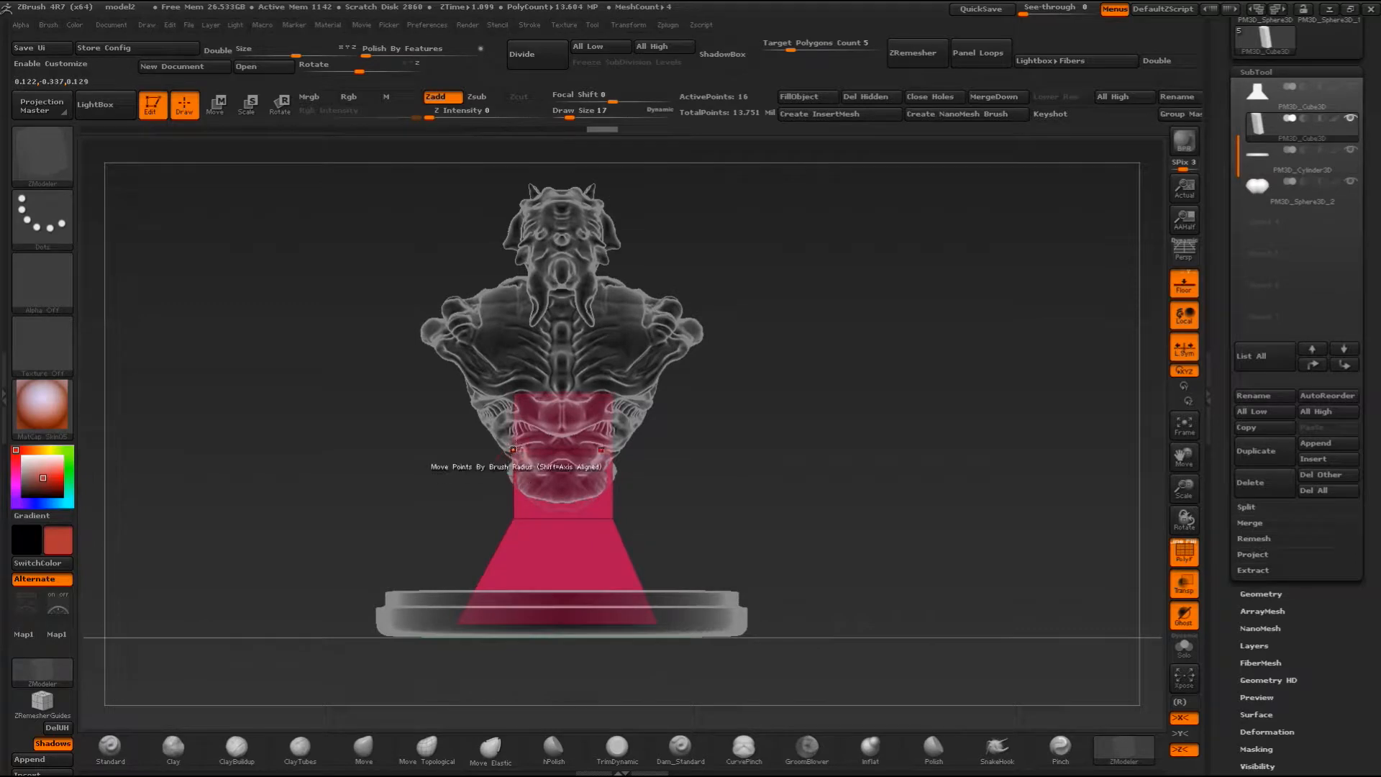
drag(663, 451, 810, 458)
shift+drag(650, 471, 628, 456)
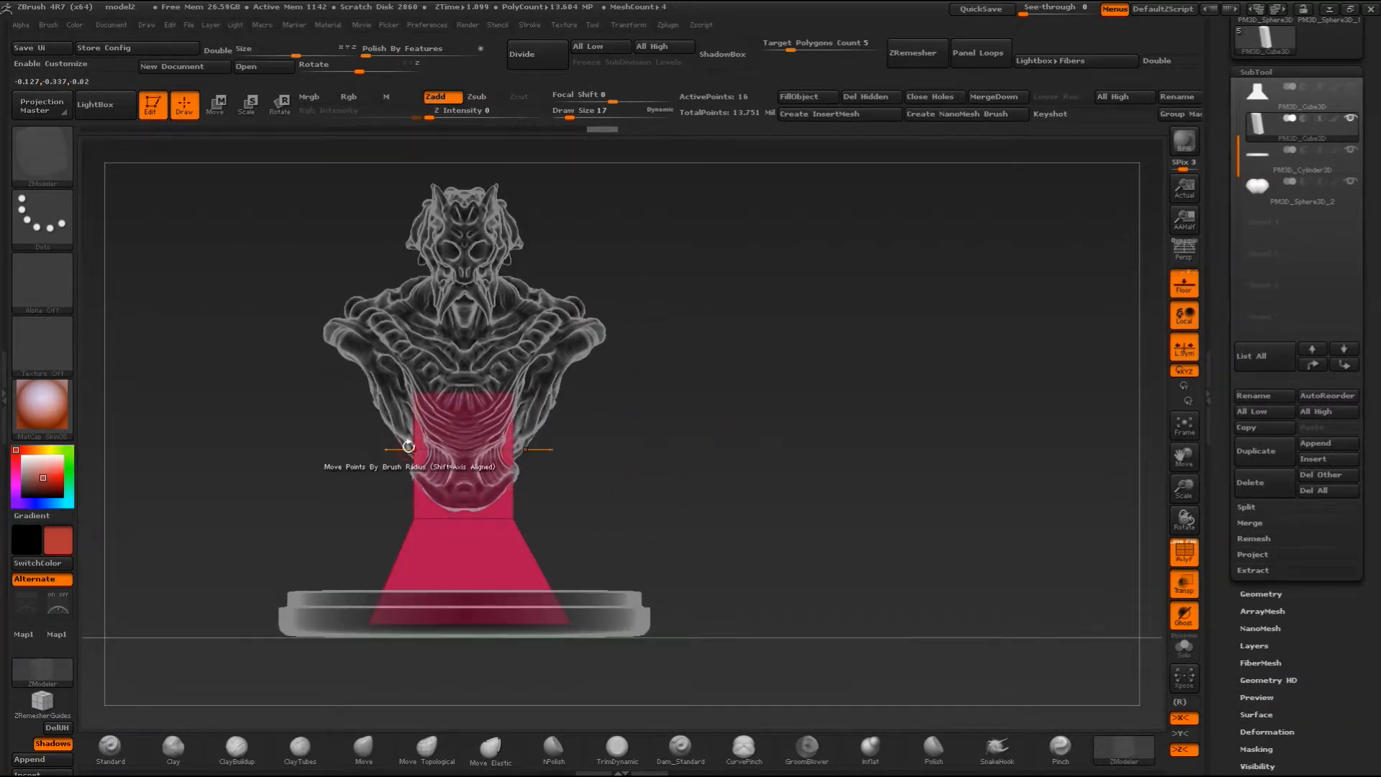
key(space)
drag(400, 452, 406, 451)
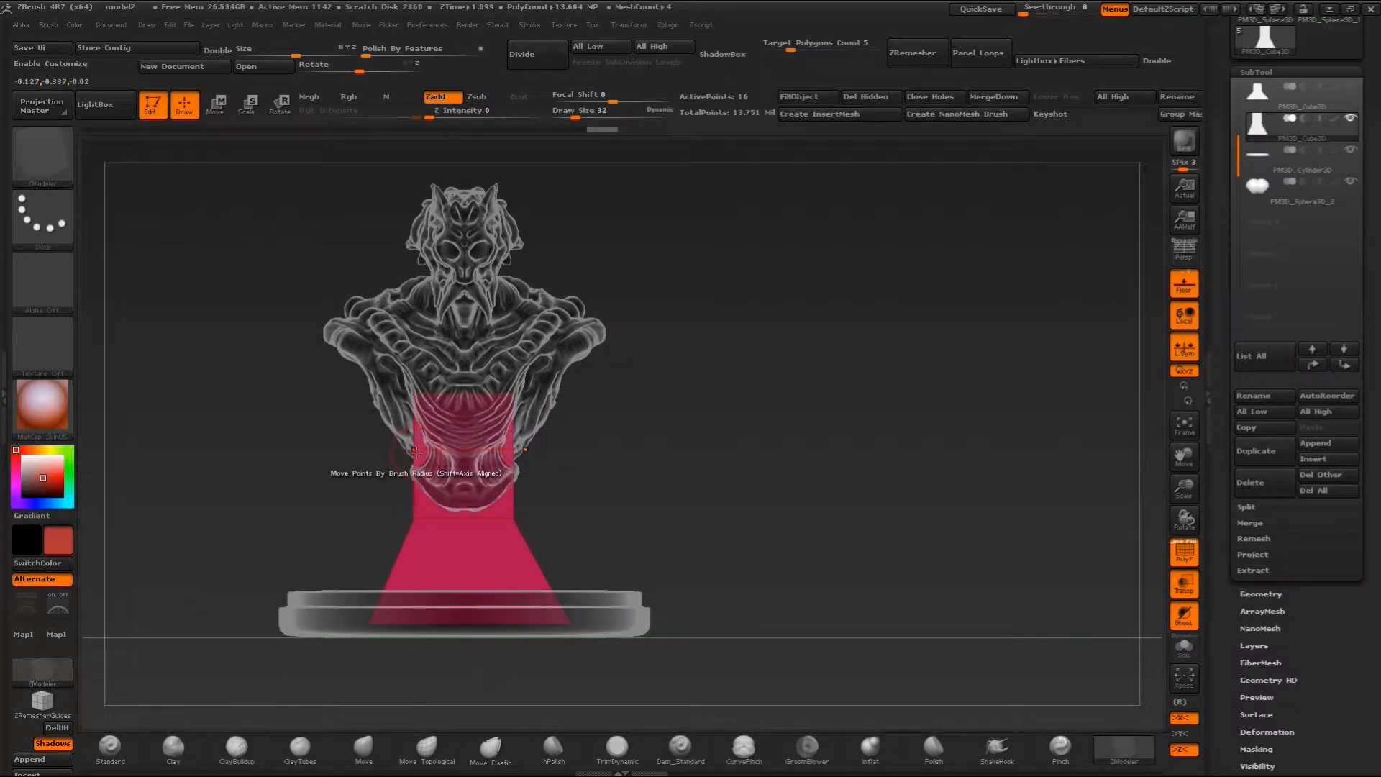
- Turn off local symmetry and X symmetry, and move the upper edge loop's points inward at the front and back
click(1194, 353)
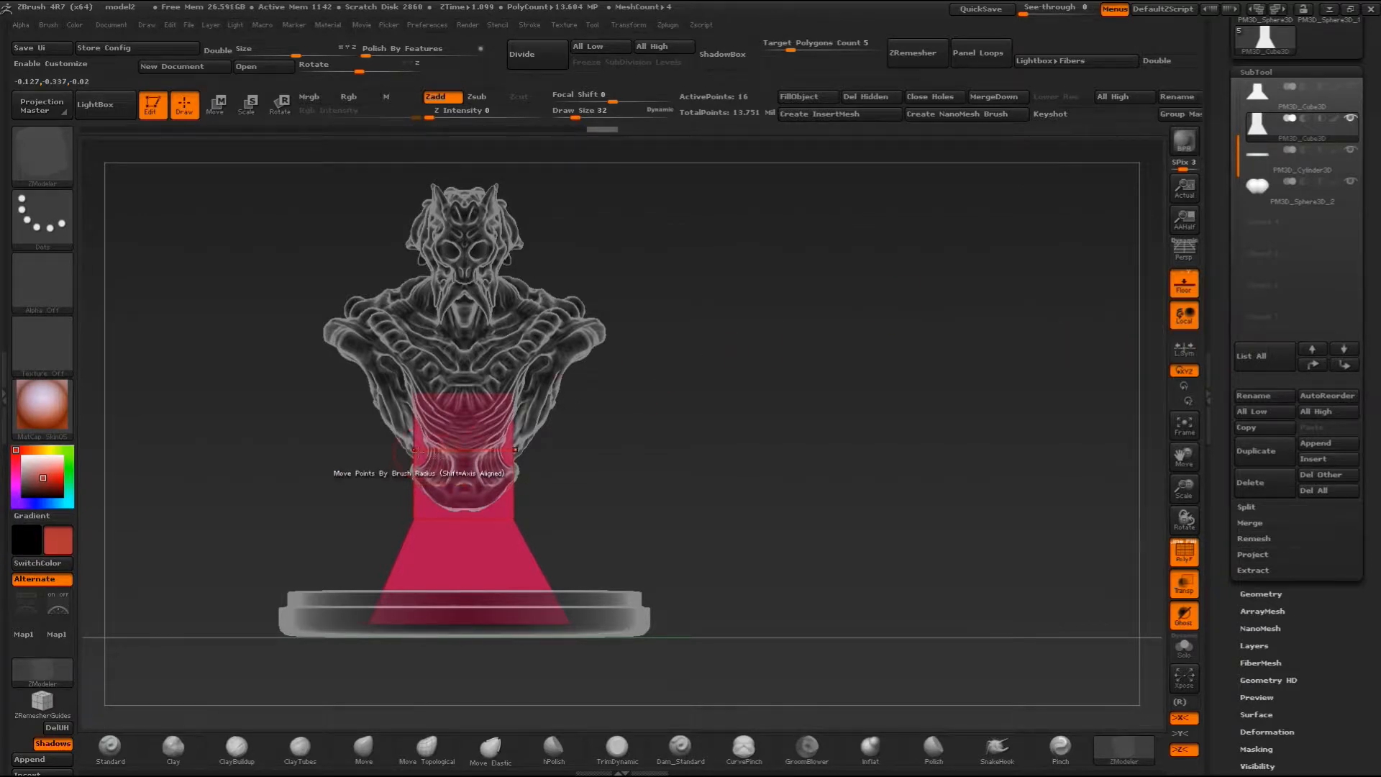
drag(691, 427, 673, 434)
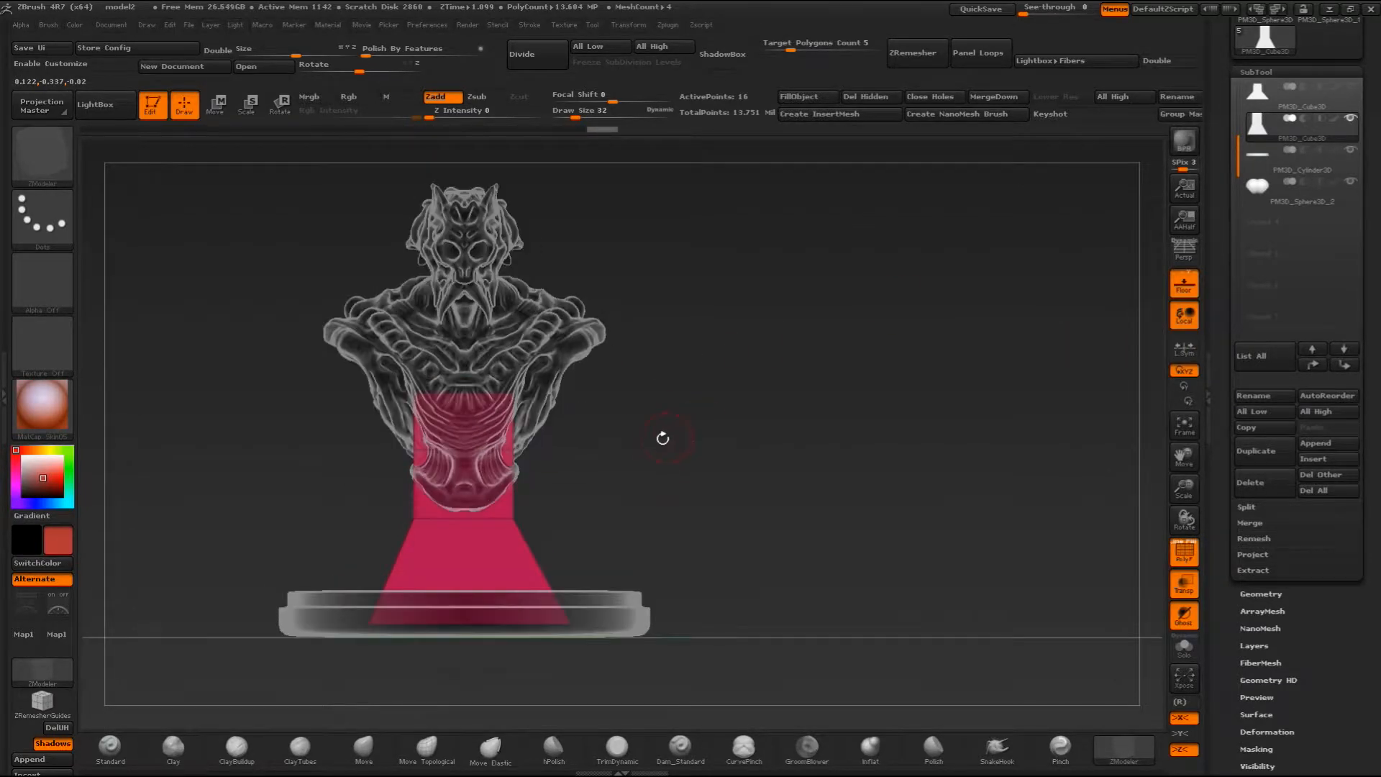
key(x)
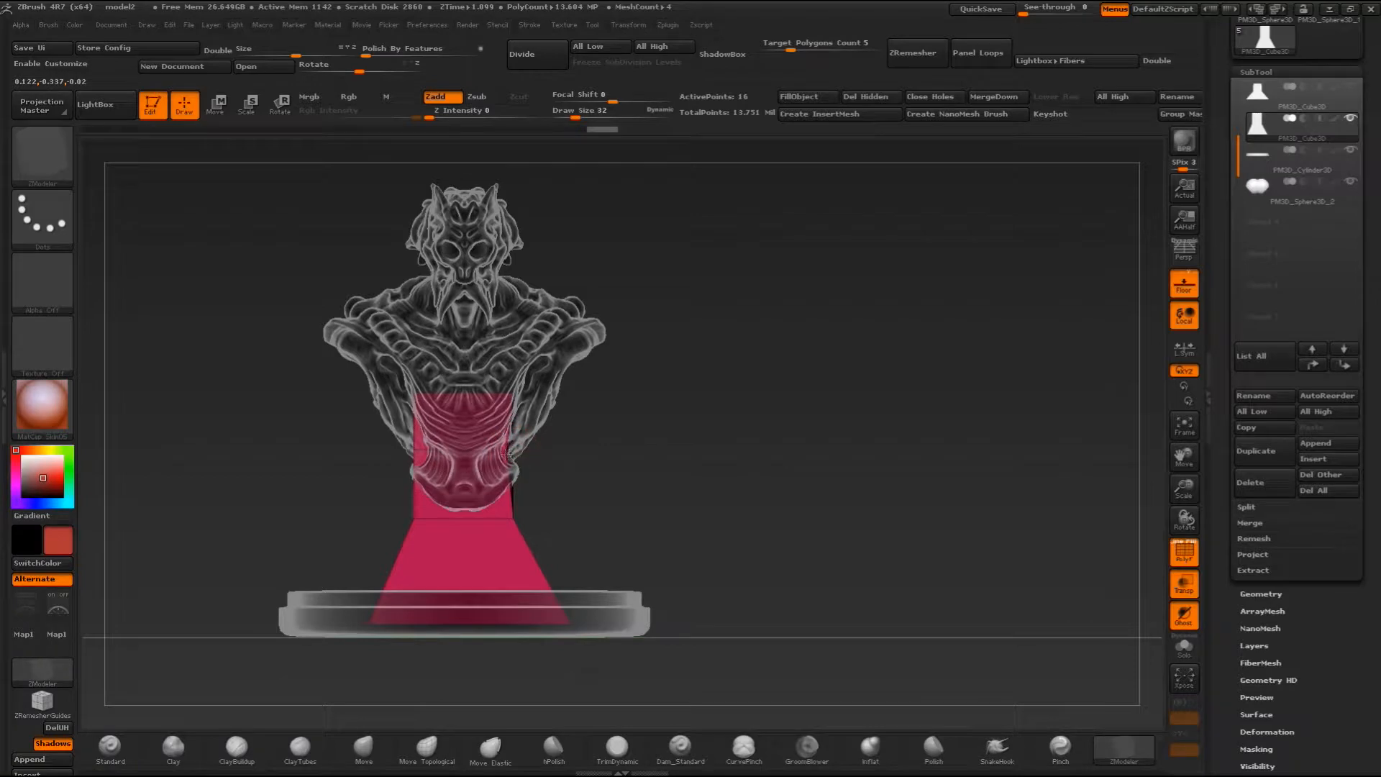
drag(693, 426, 536, 445)
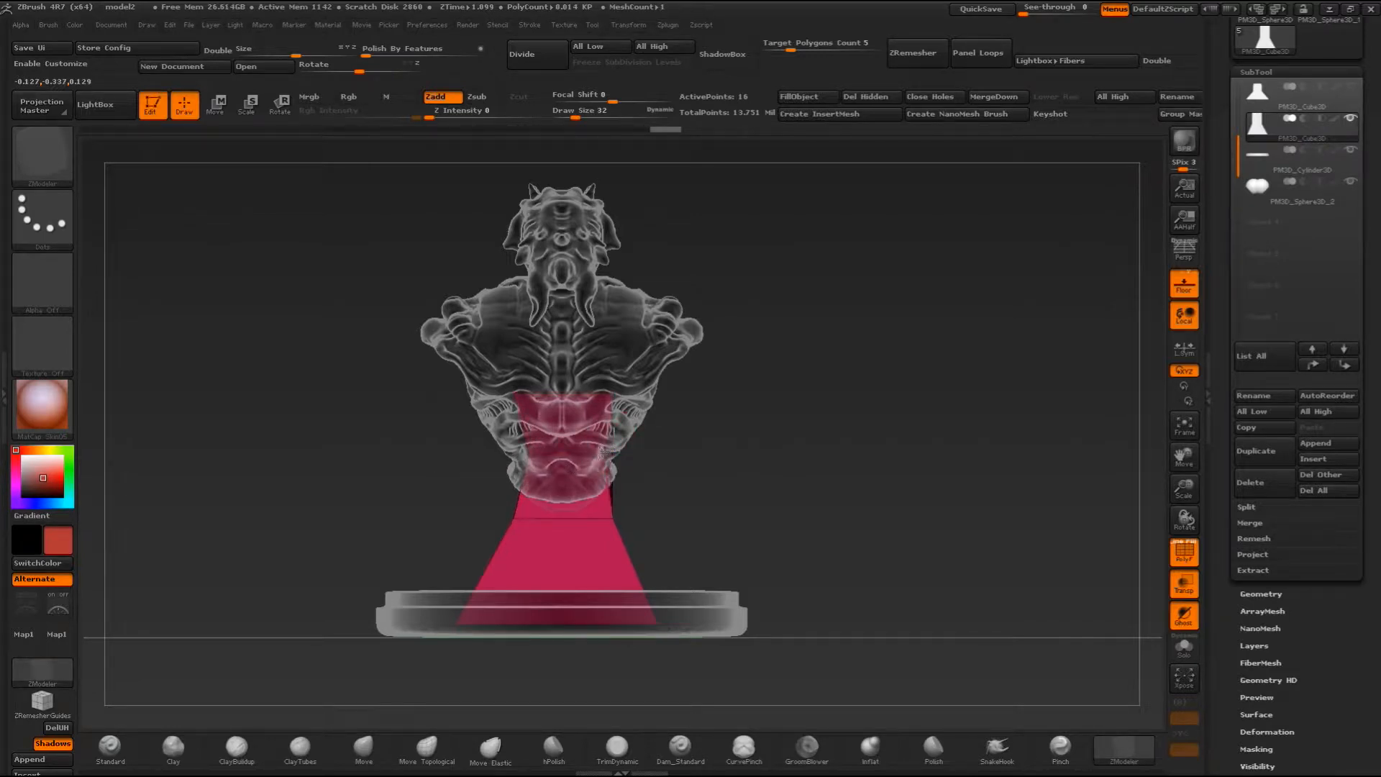
drag(774, 438, 615, 450)
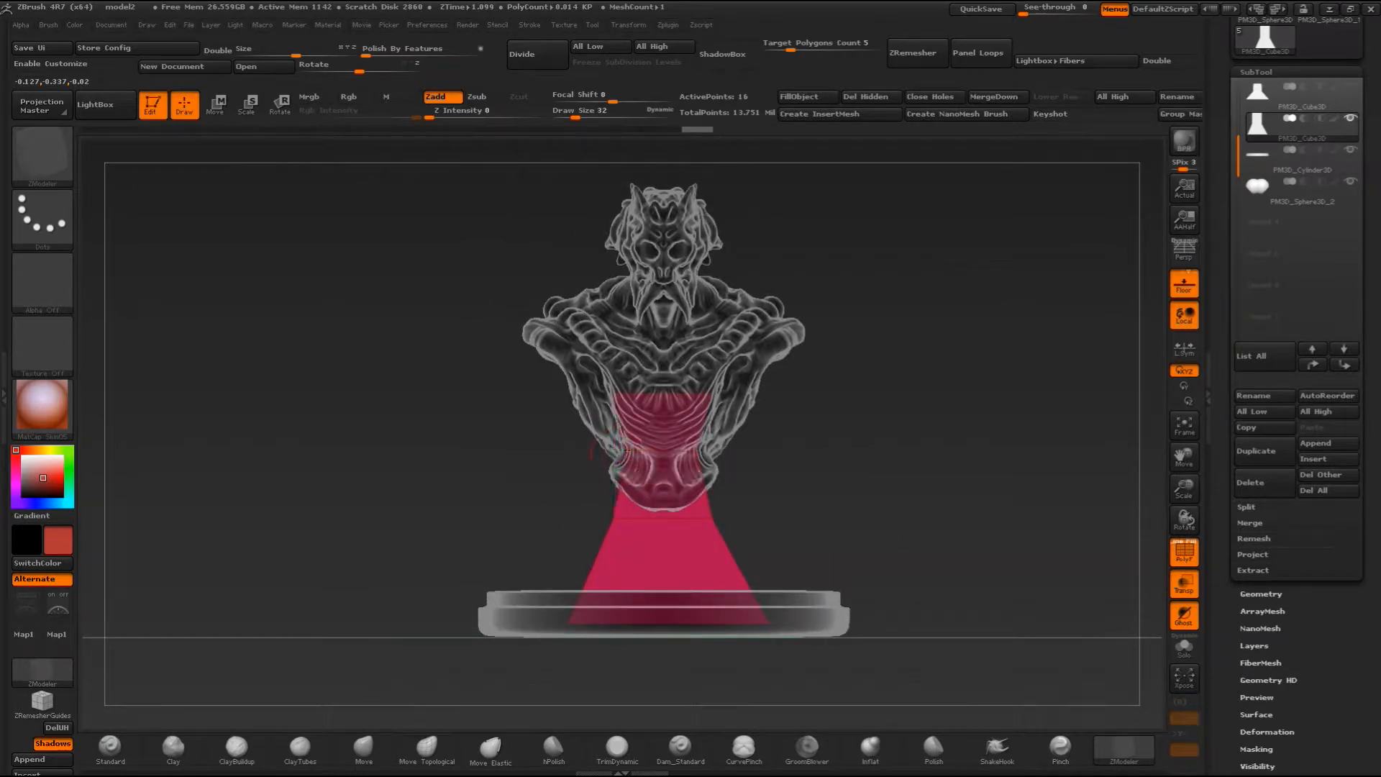
drag(861, 454, 756, 410)
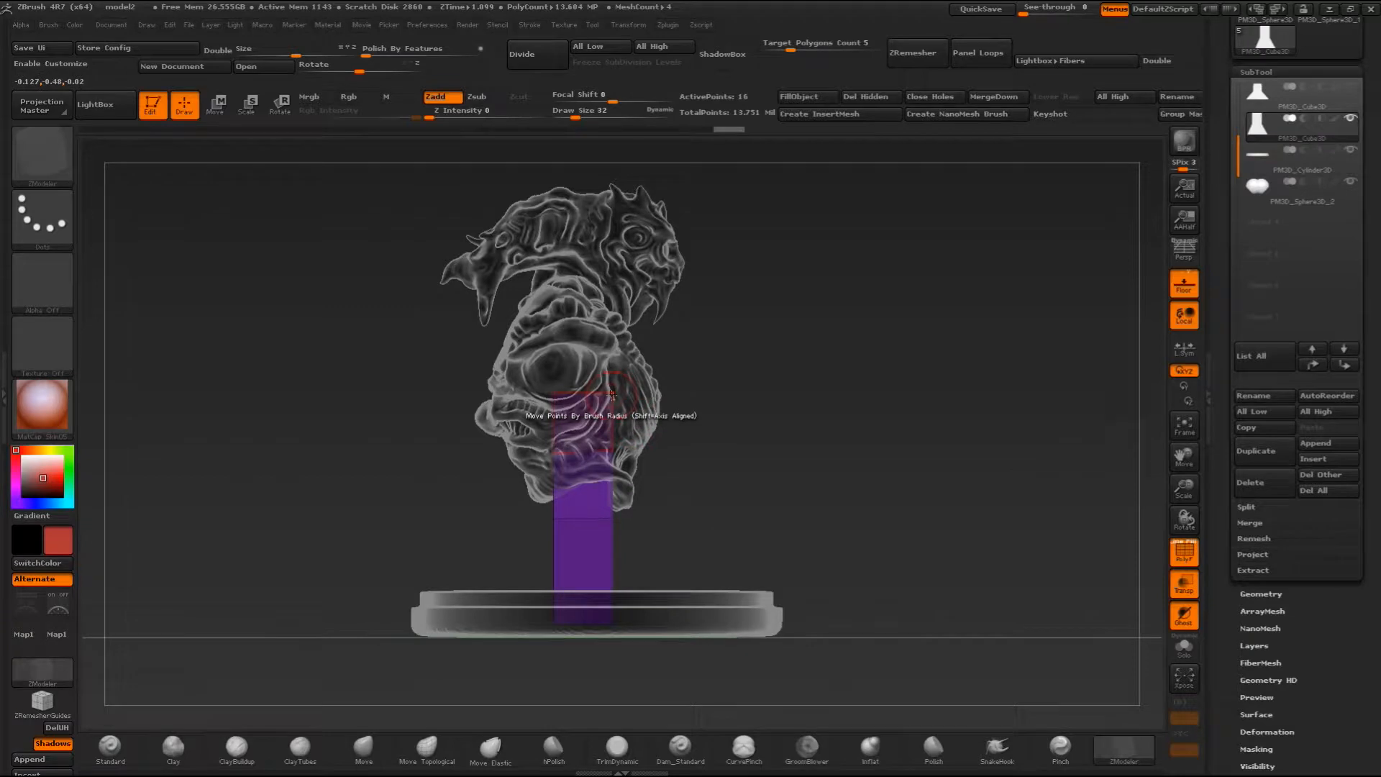
drag(431, 404, 624, 401)
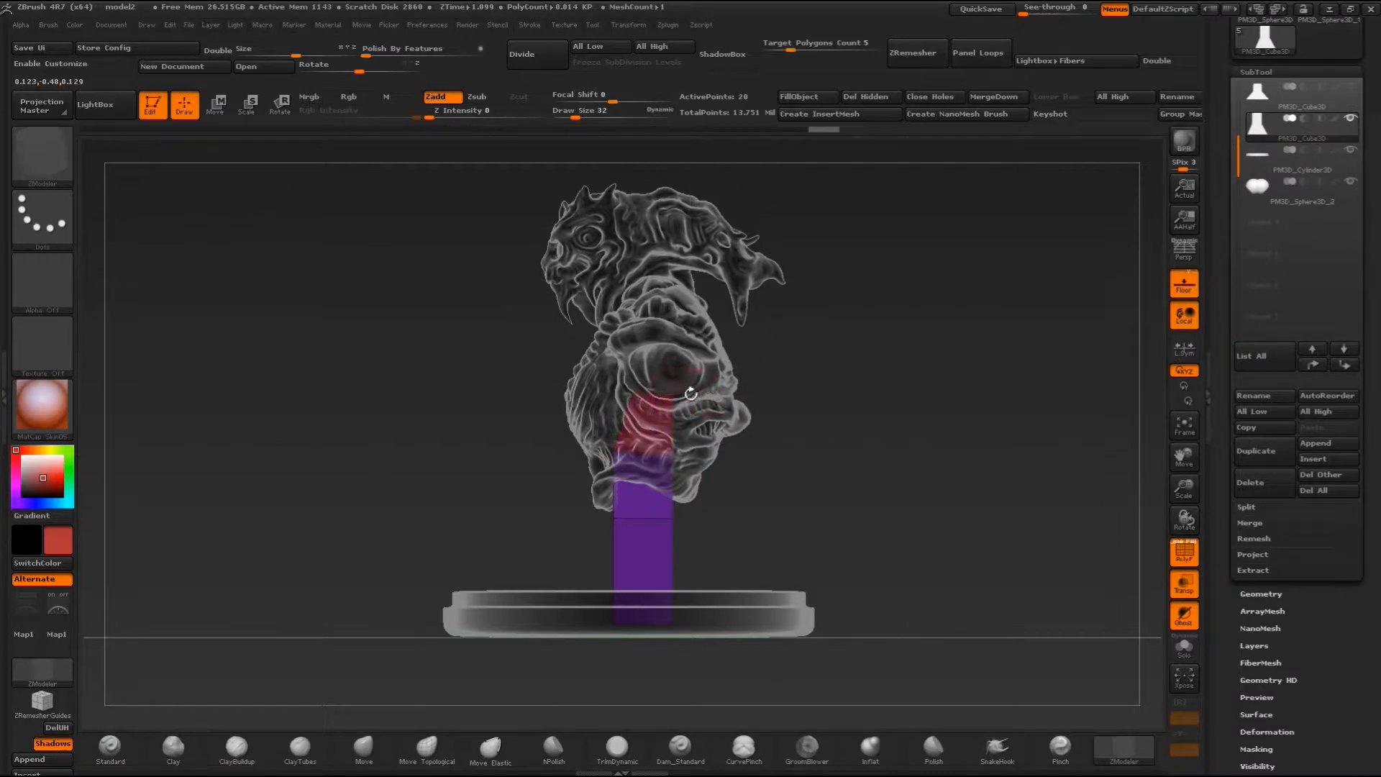
key(ctrl+z)
key(ctrl+z)
- Move the upper loop's and foot's points inward on the wider side, front and back, to even out the block's outline
mouse_move(842, 389)
mouse_down()
mouse_move(680, 394)
mouse_move(896, 449)
mouse_move(849, 450)
mouse_up()
alt+drag(966, 436, 896, 449)
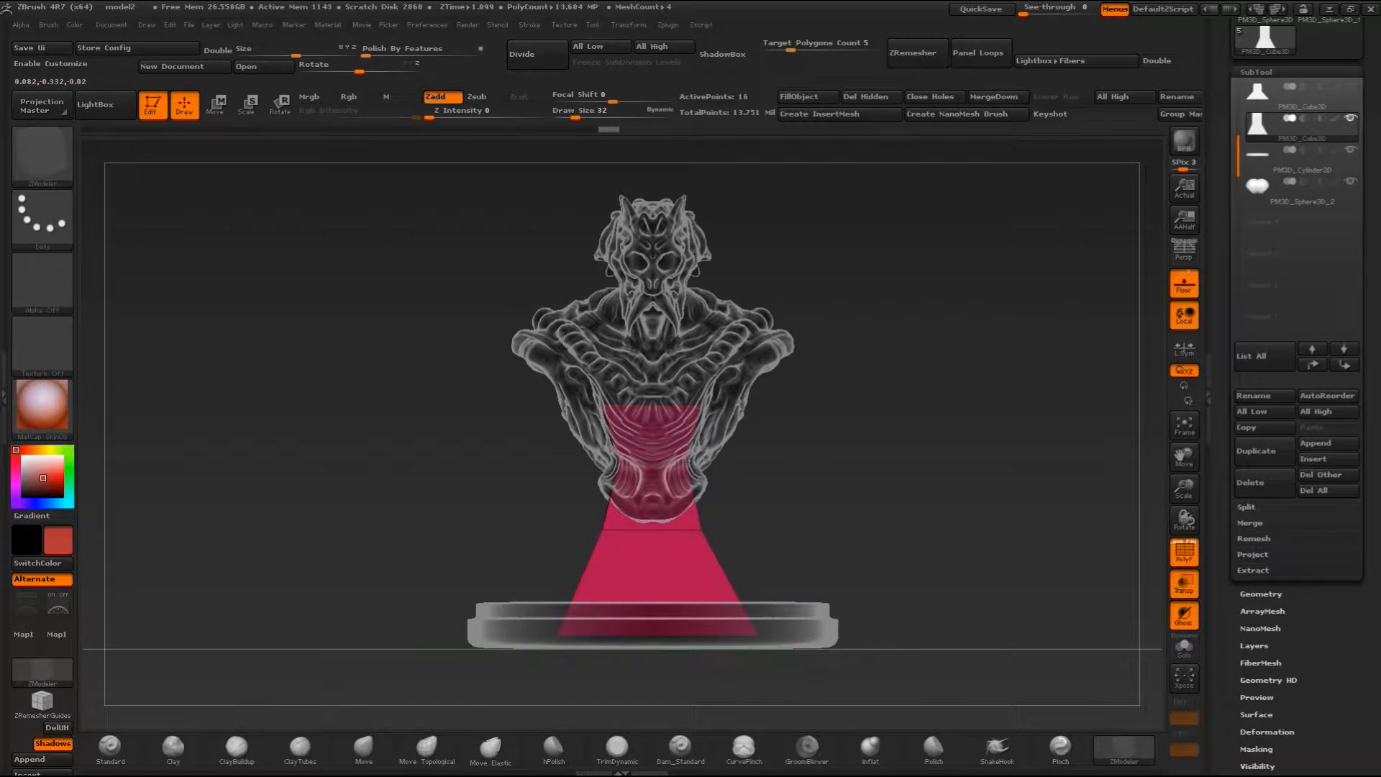
drag(877, 463, 695, 471)
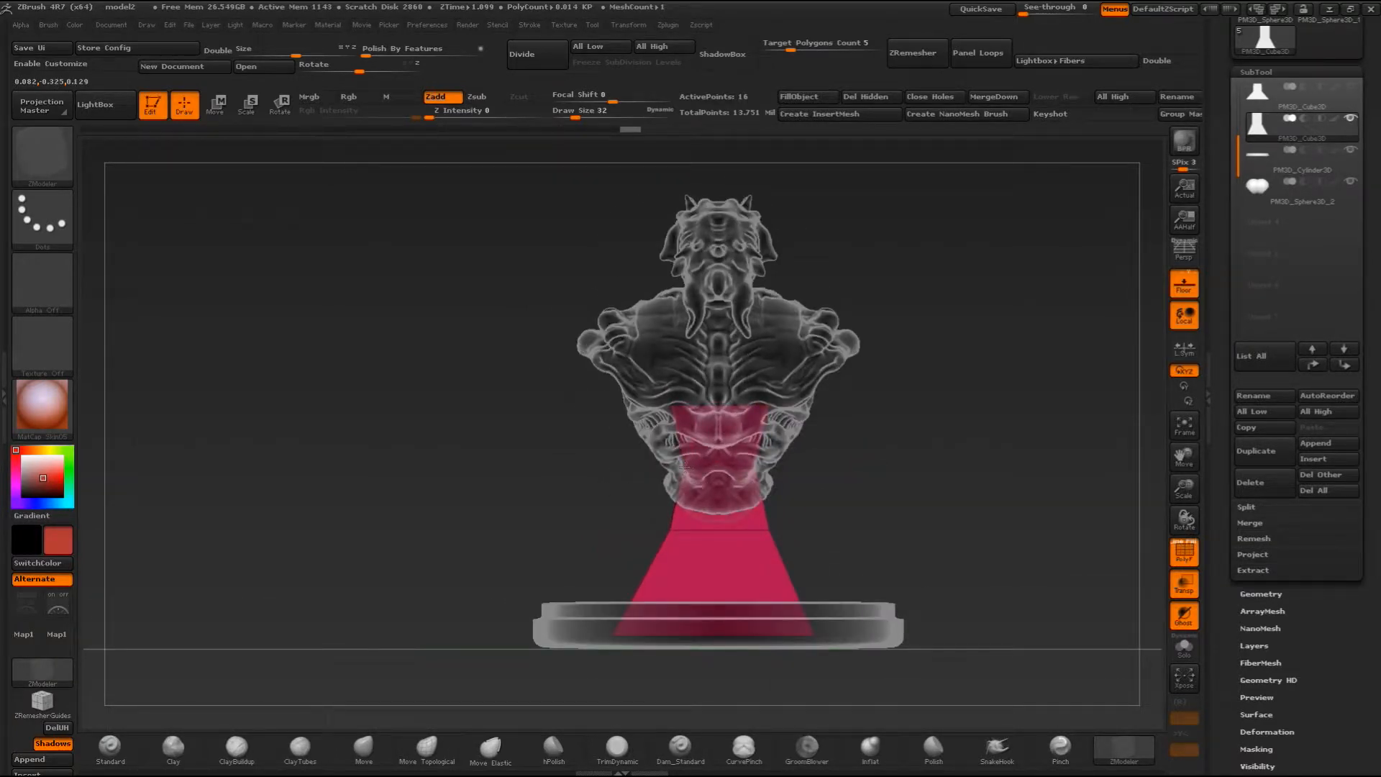
drag(882, 515, 708, 502)
alt+drag(845, 527, 820, 467)
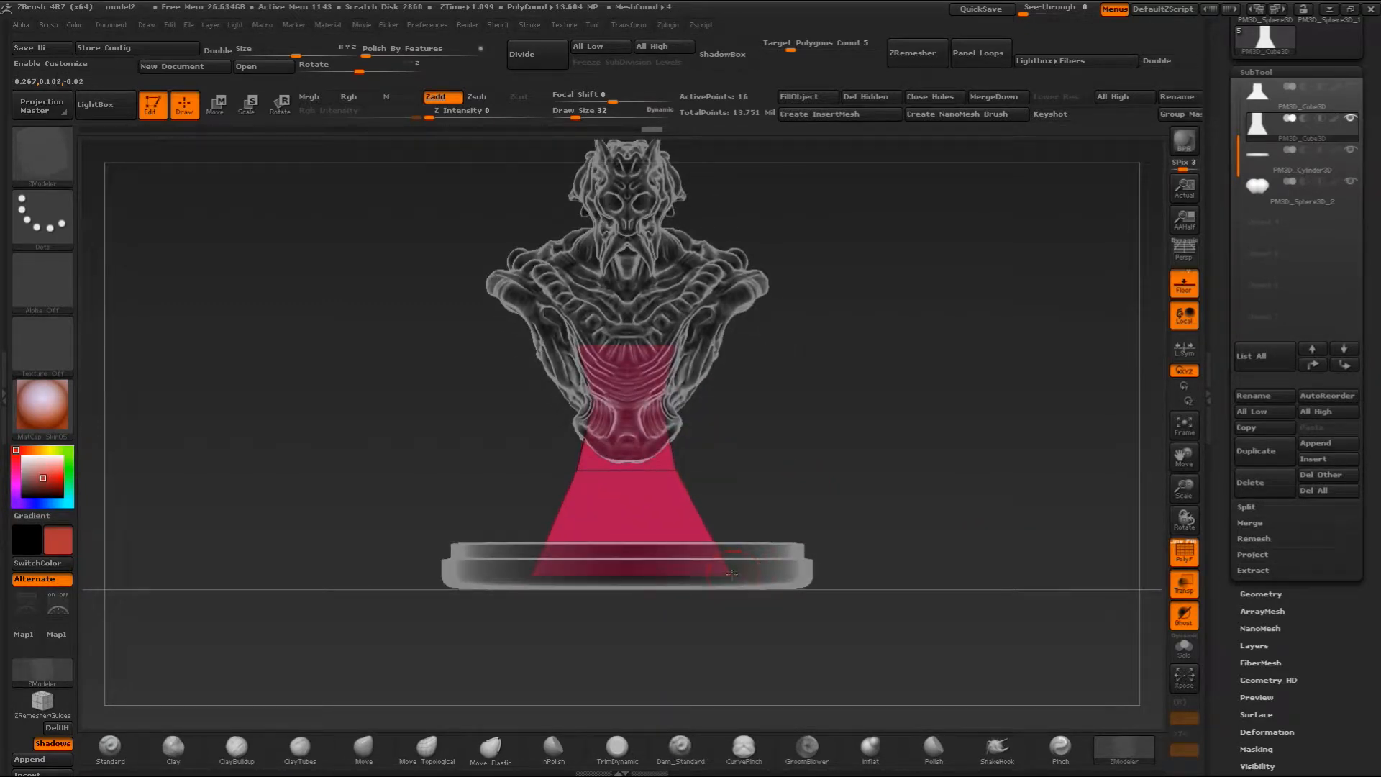
drag(874, 519, 737, 533)
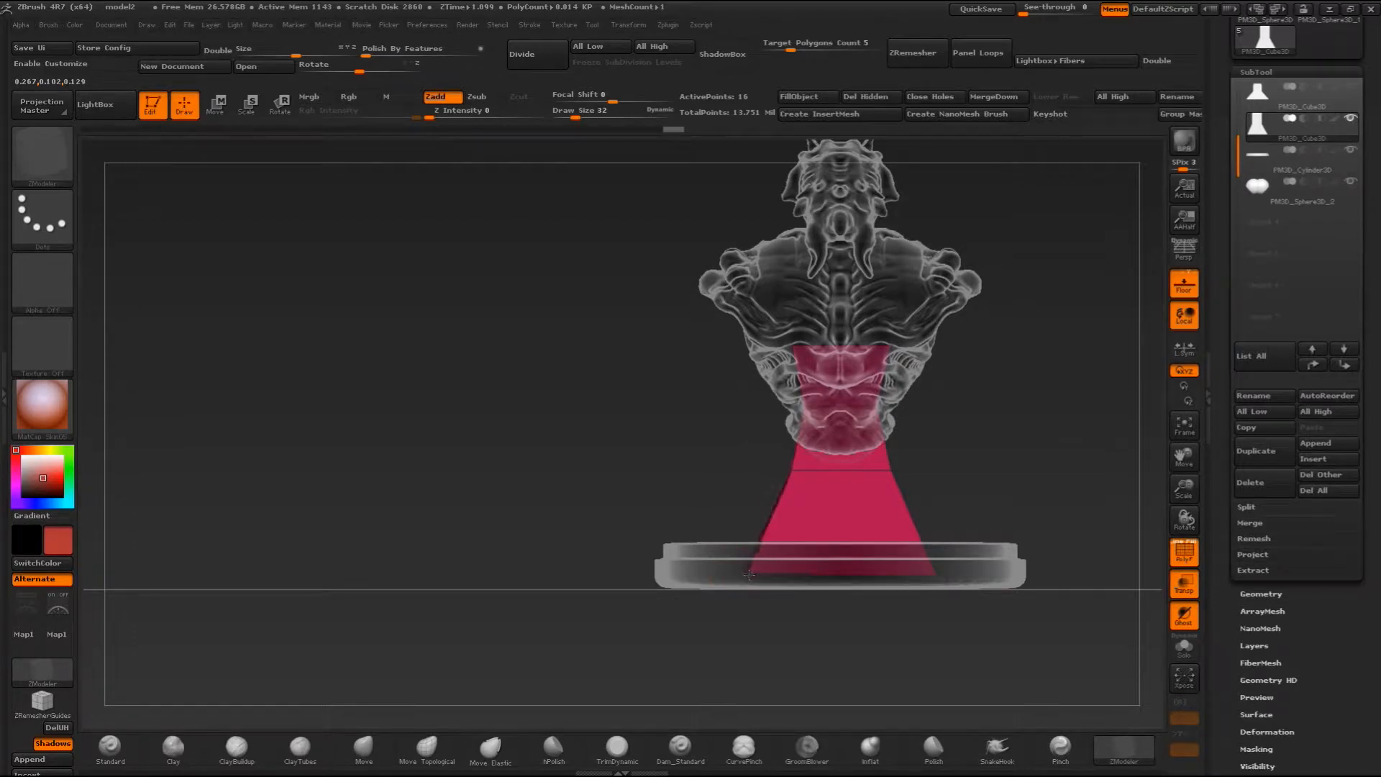
drag(659, 471, 1016, 499)
- Give the whole block a single polygroup and check its side profile with transparency briefly off
click(1191, 544)
alt+drag(940, 454, 918, 523)
click(1184, 583)
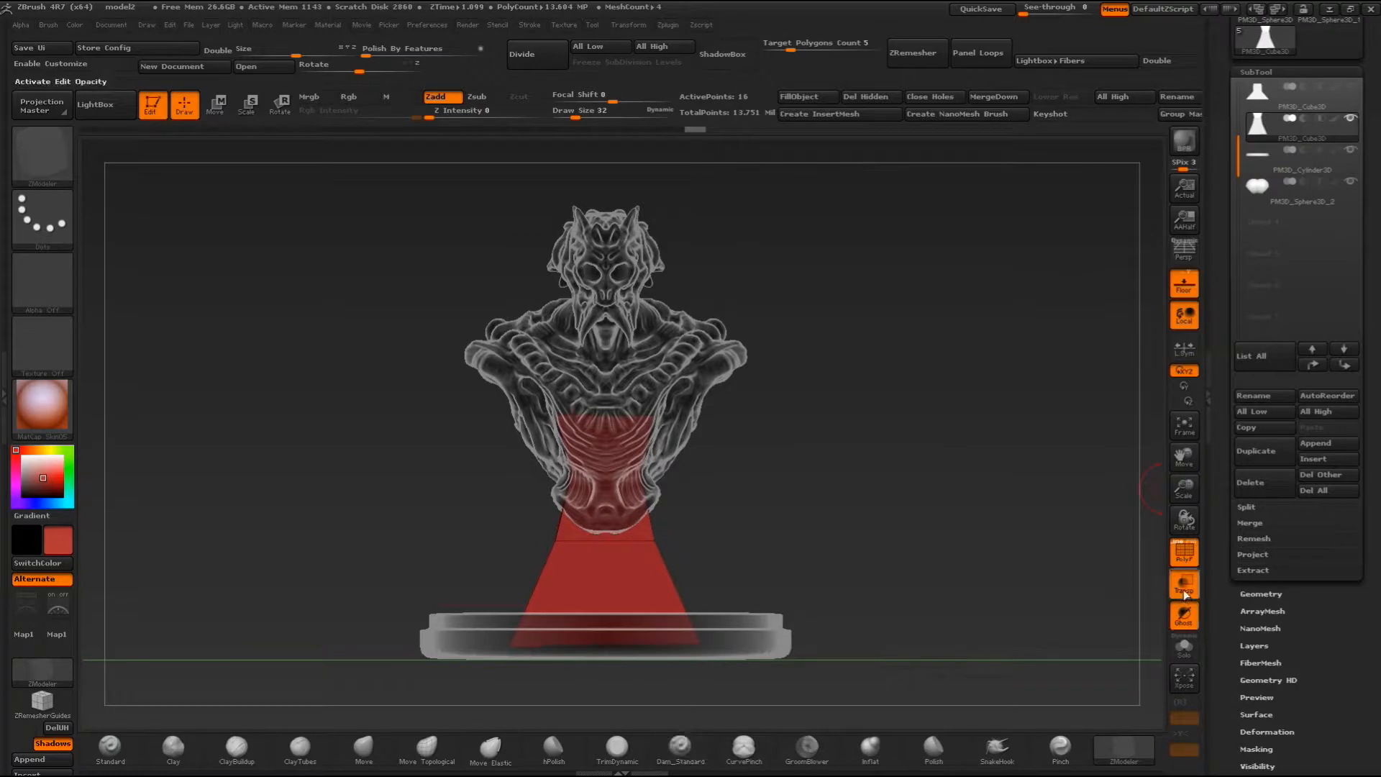
drag(974, 487, 660, 637)
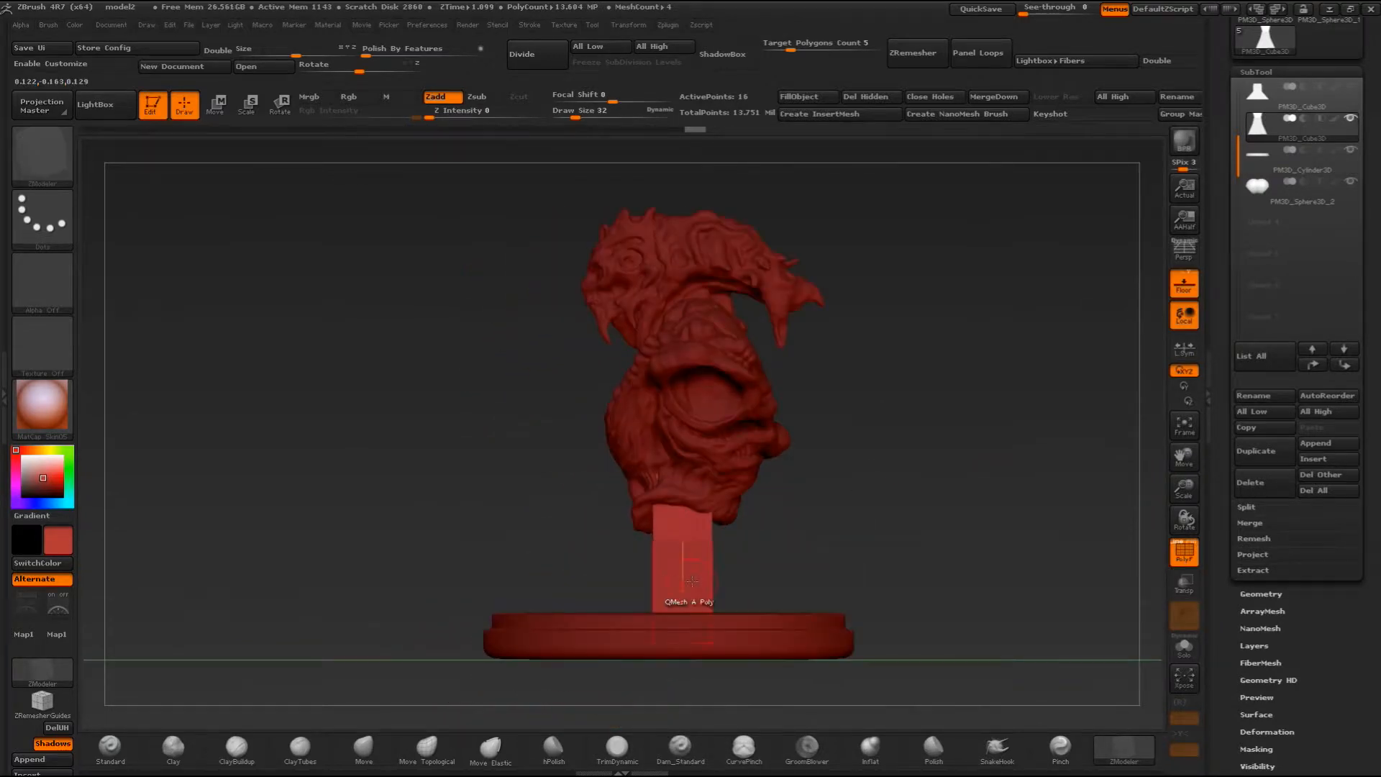
click(1184, 583)
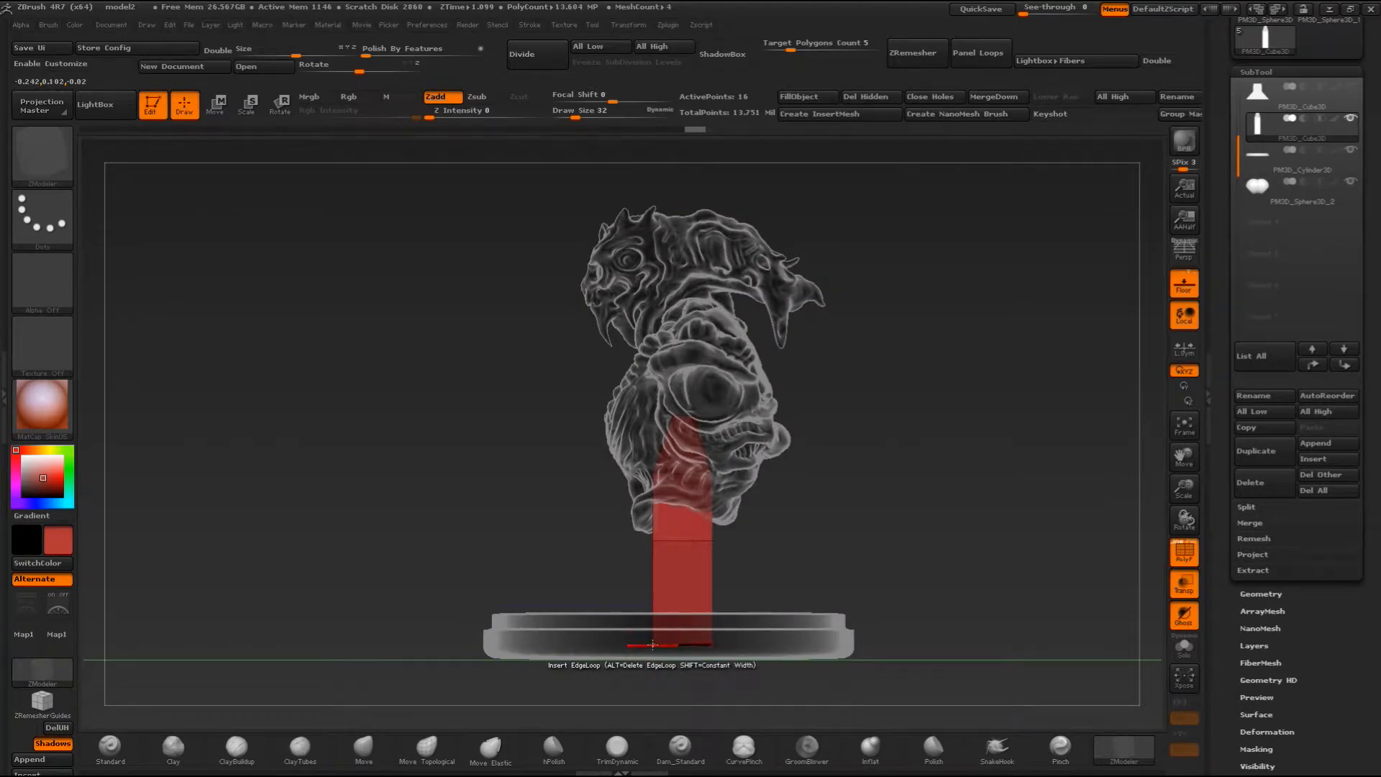
- Enable X symmetry and move the block's bottom points outward toward the front and back to flare its foot in depth
key(x)
drag(676, 651, 728, 596)
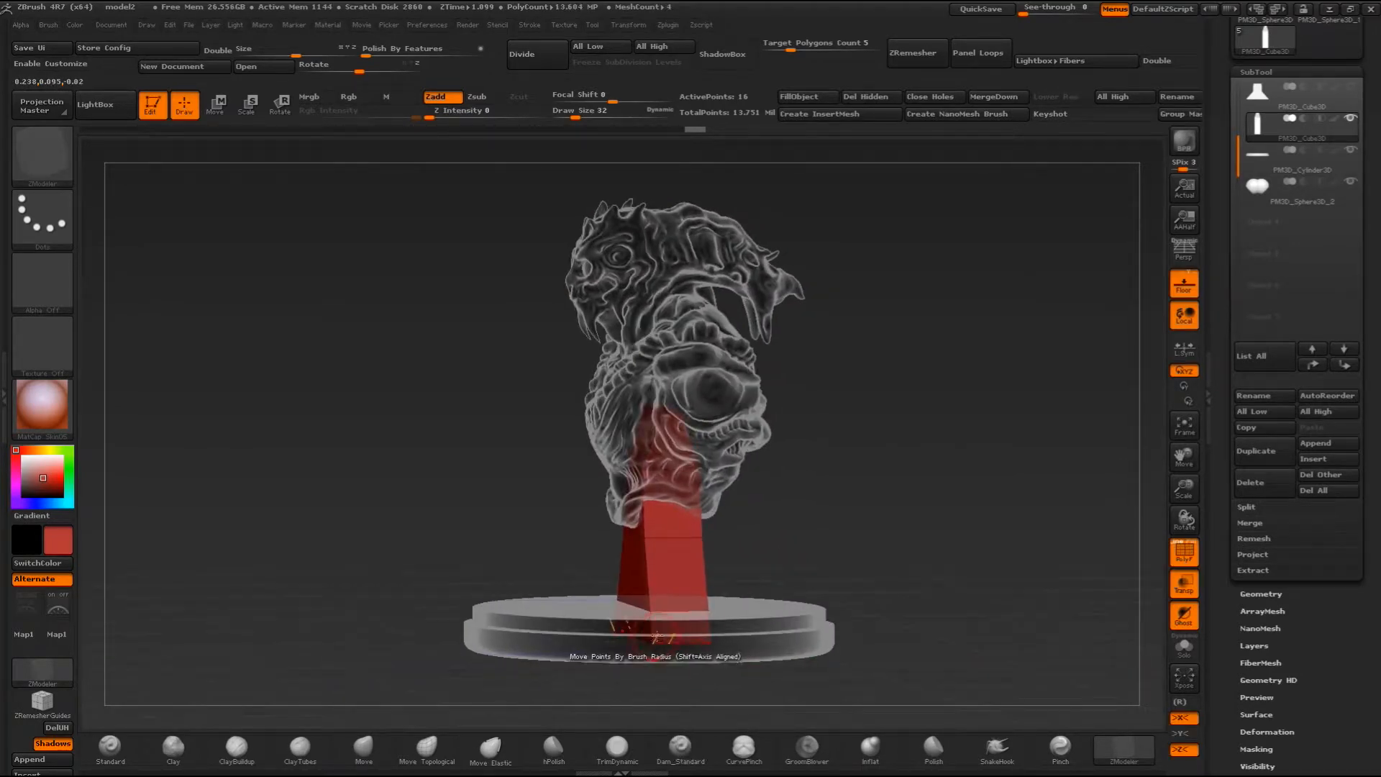
click(1194, 752)
drag(1048, 610, 910, 565)
mouse_move(663, 659)
shift+mouse_down()
mouse_move(844, 568)
mouse_move(1113, 697)
shift+mouse_up()
shift+drag(975, 583, 736, 621)
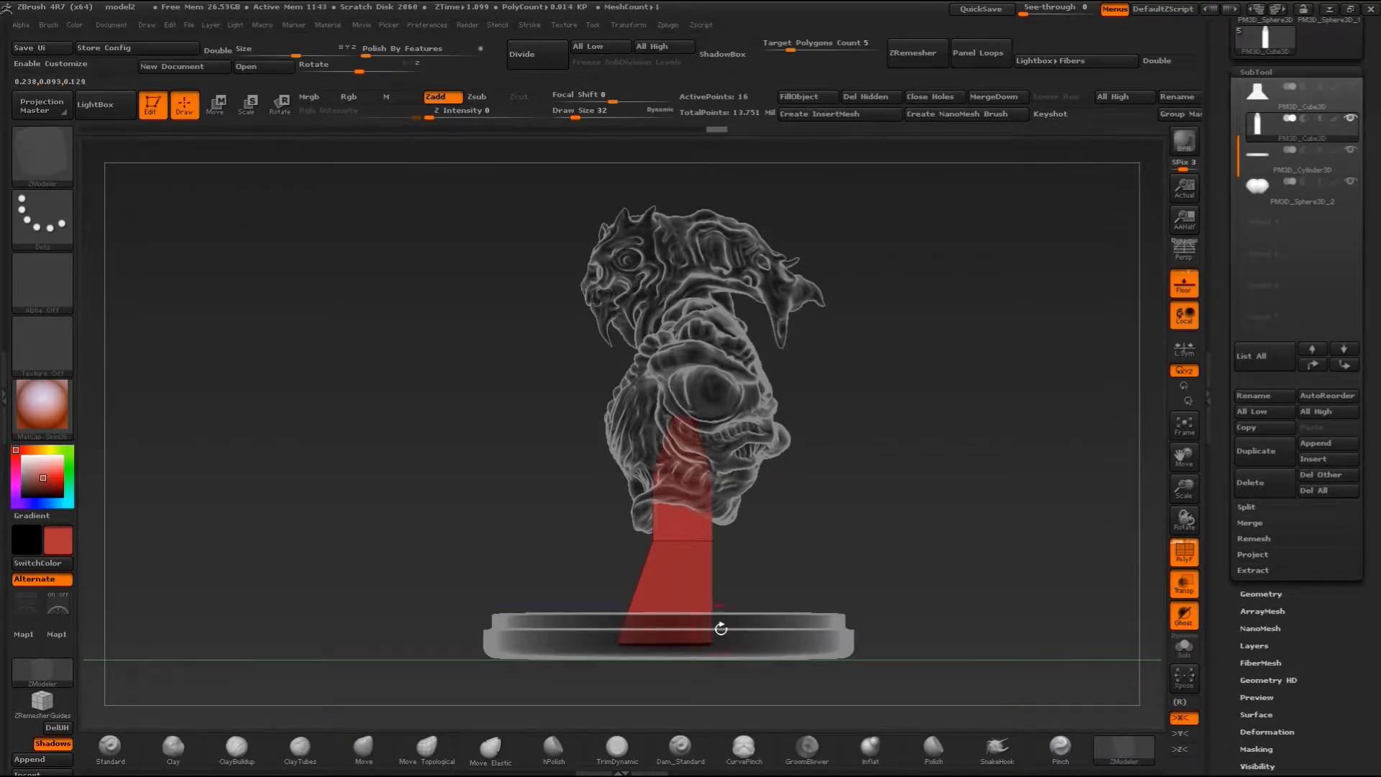
drag(714, 641, 748, 635)
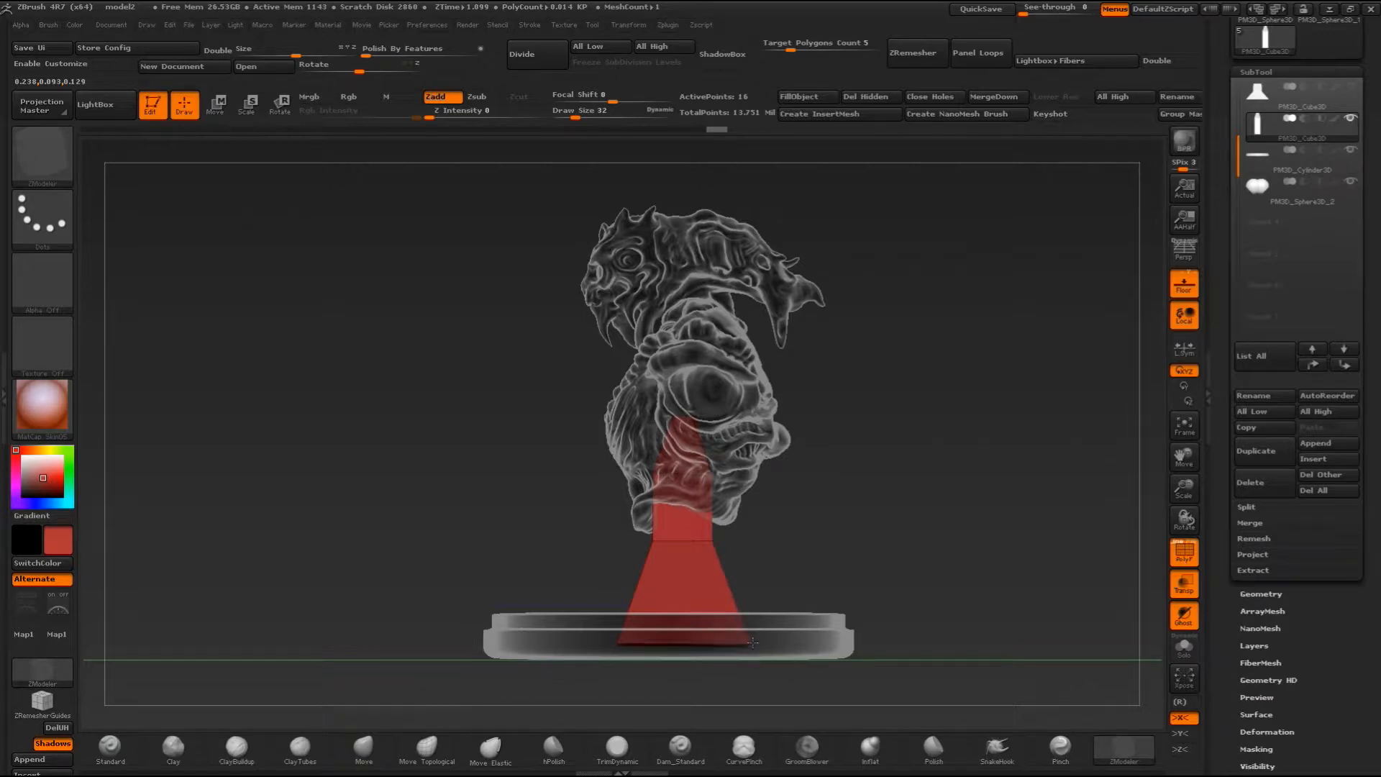
drag(862, 541, 840, 491)
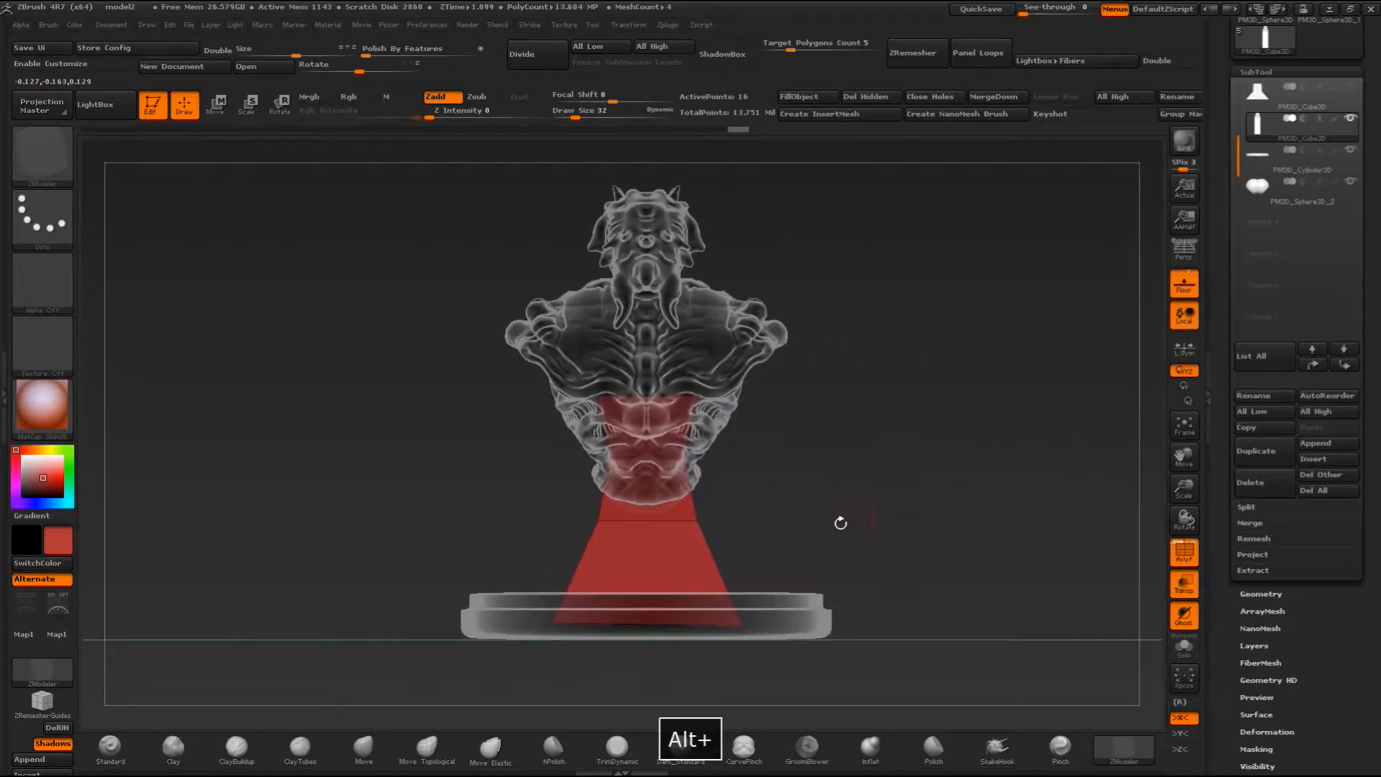
- Turn off X symmetry and transparency, and check the flared pedestal between bust and base from the front, side and above
key(x)
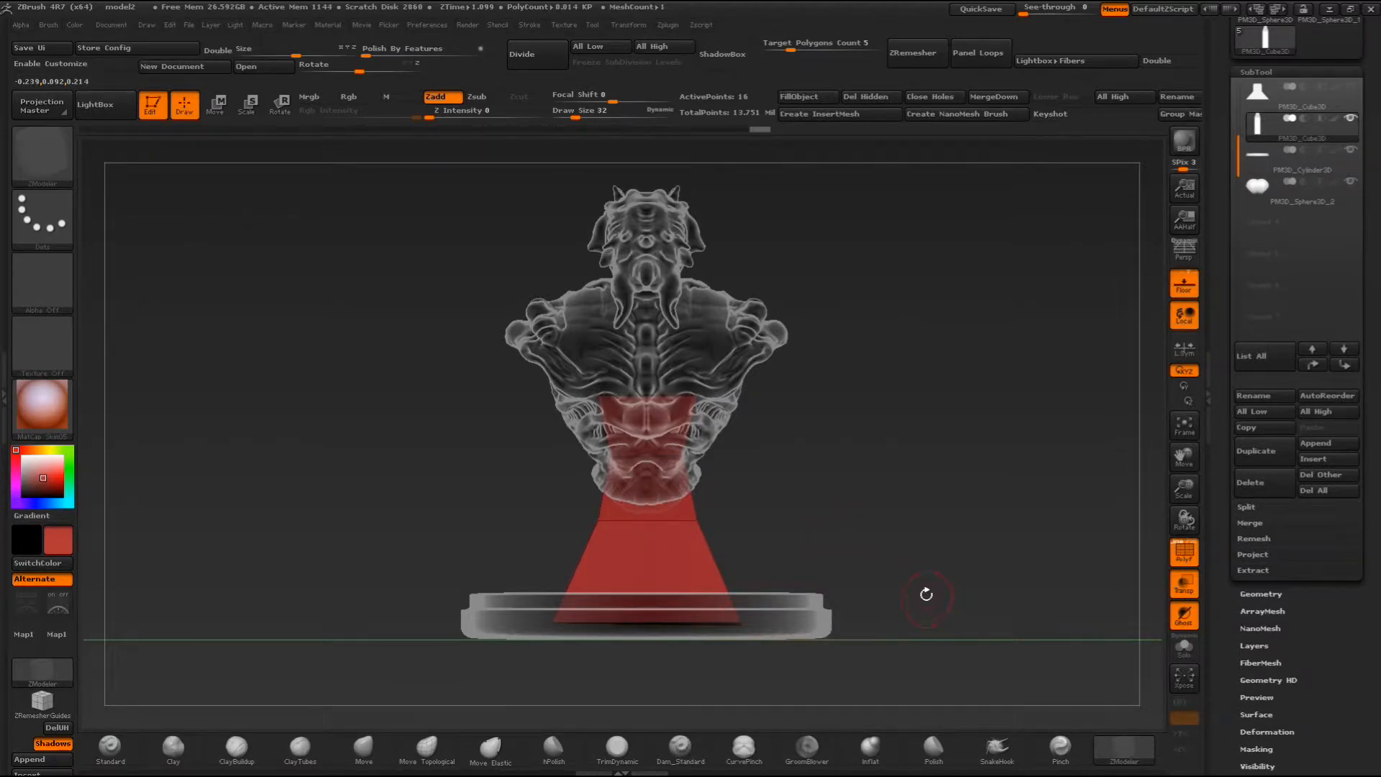
drag(869, 473, 1062, 646)
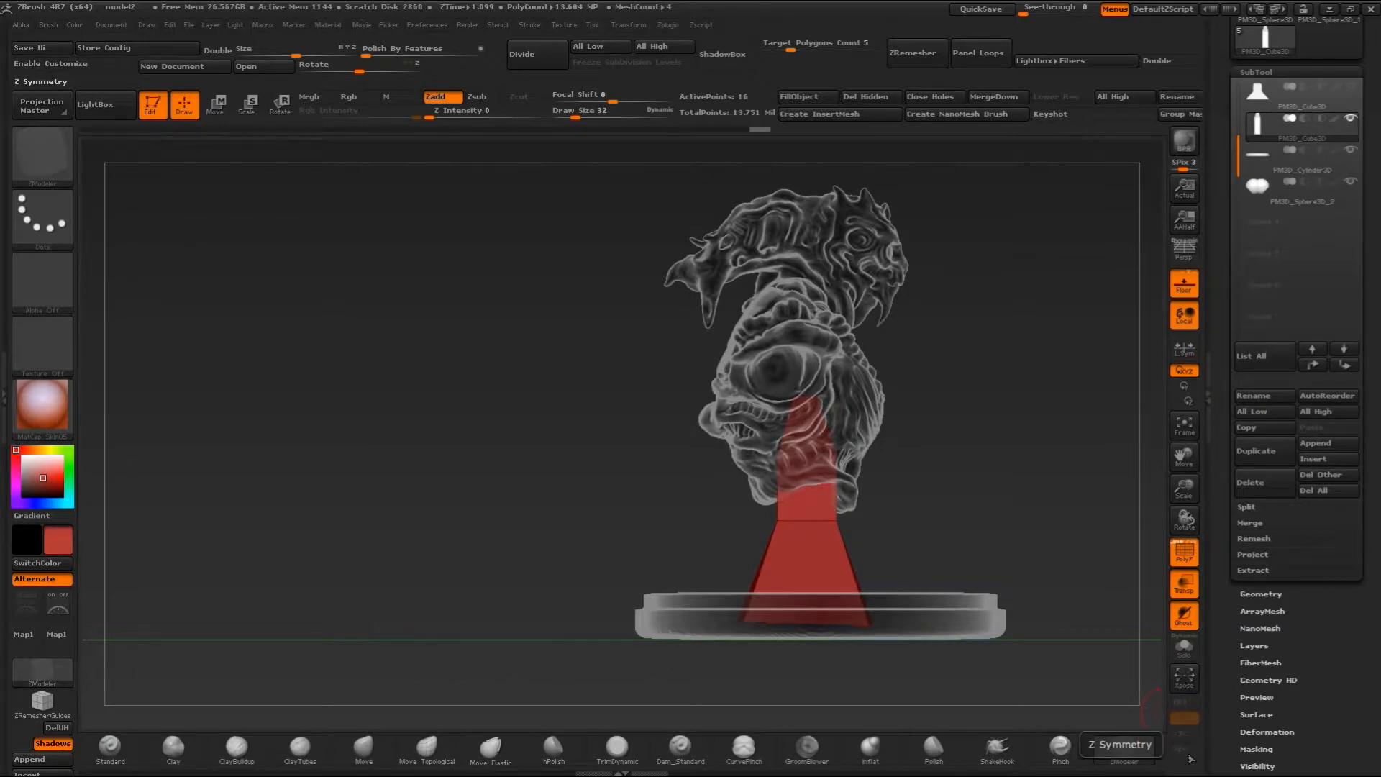
alt+drag(997, 497, 727, 503)
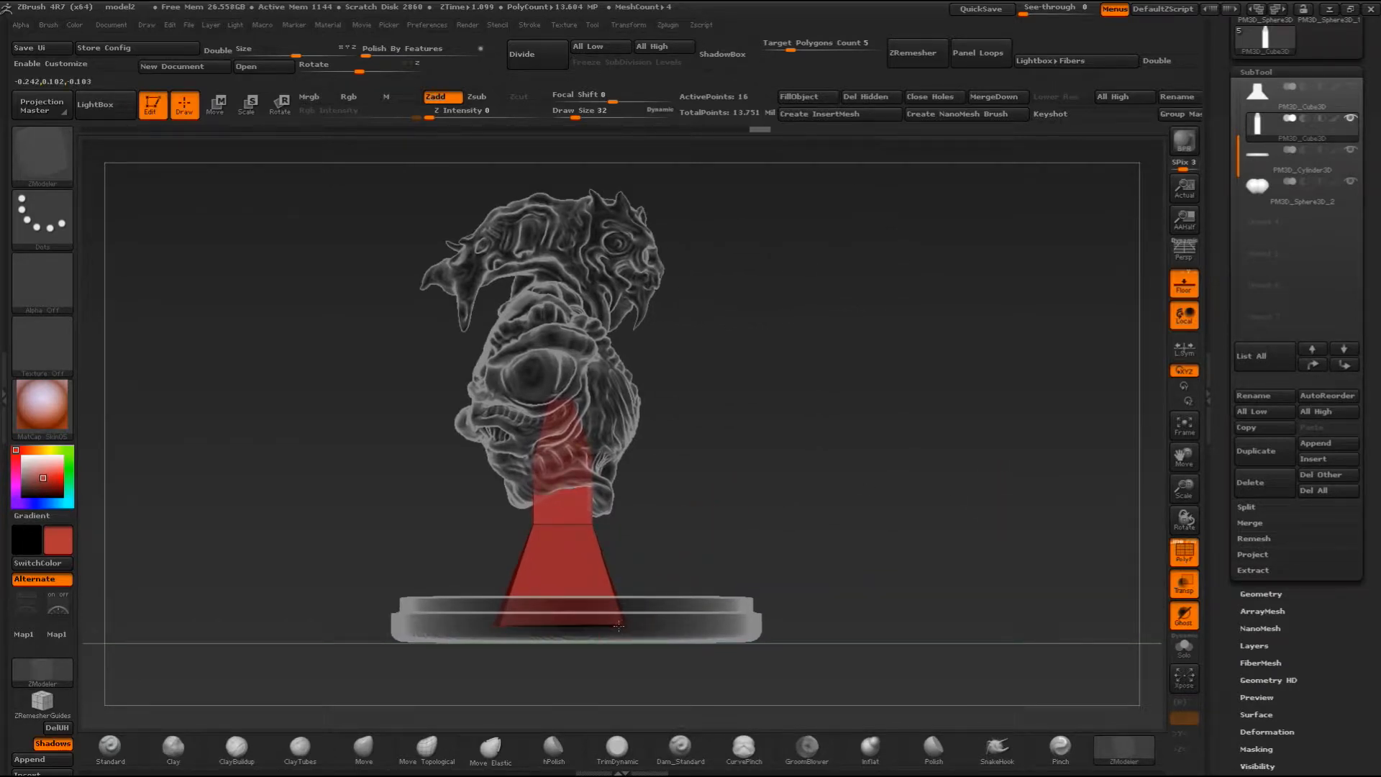
drag(833, 422, 859, 405)
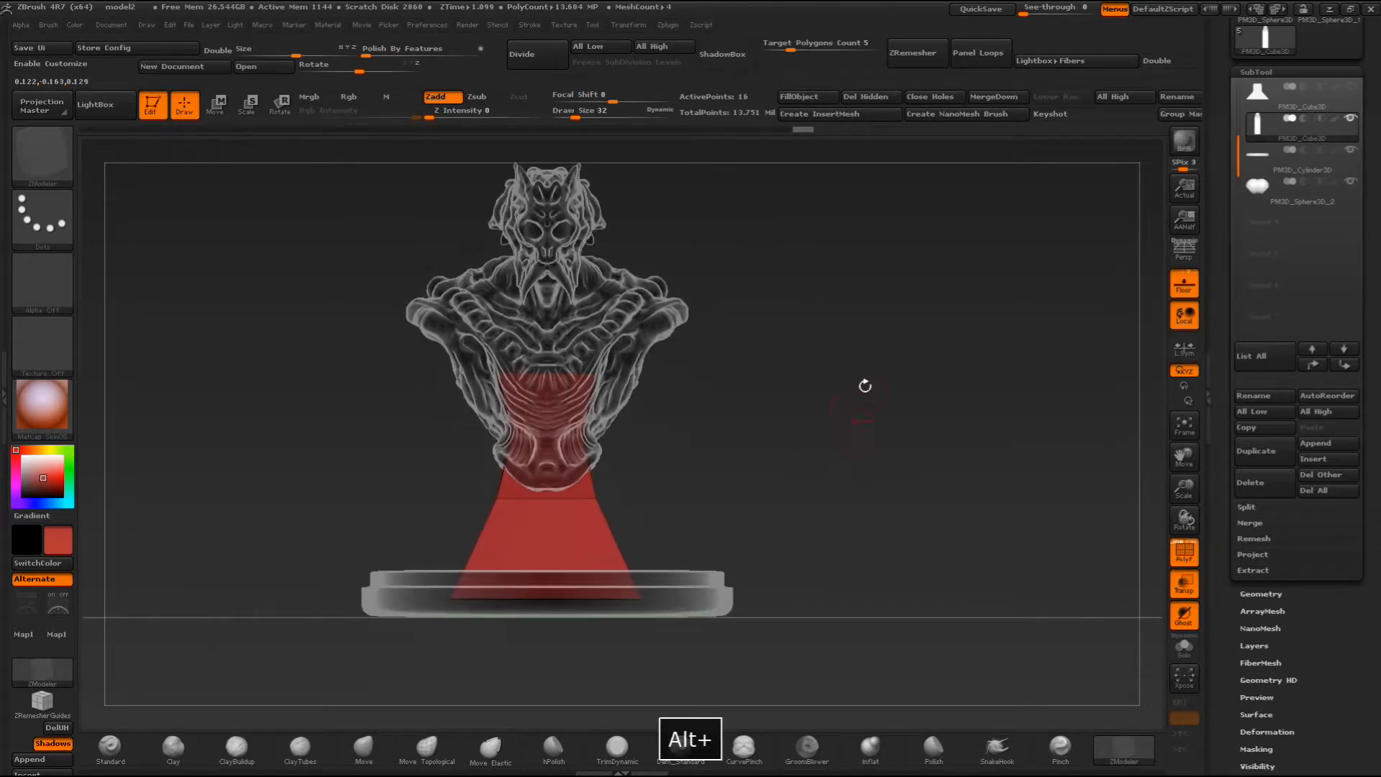
click(1184, 583)
drag(1077, 480, 840, 373)
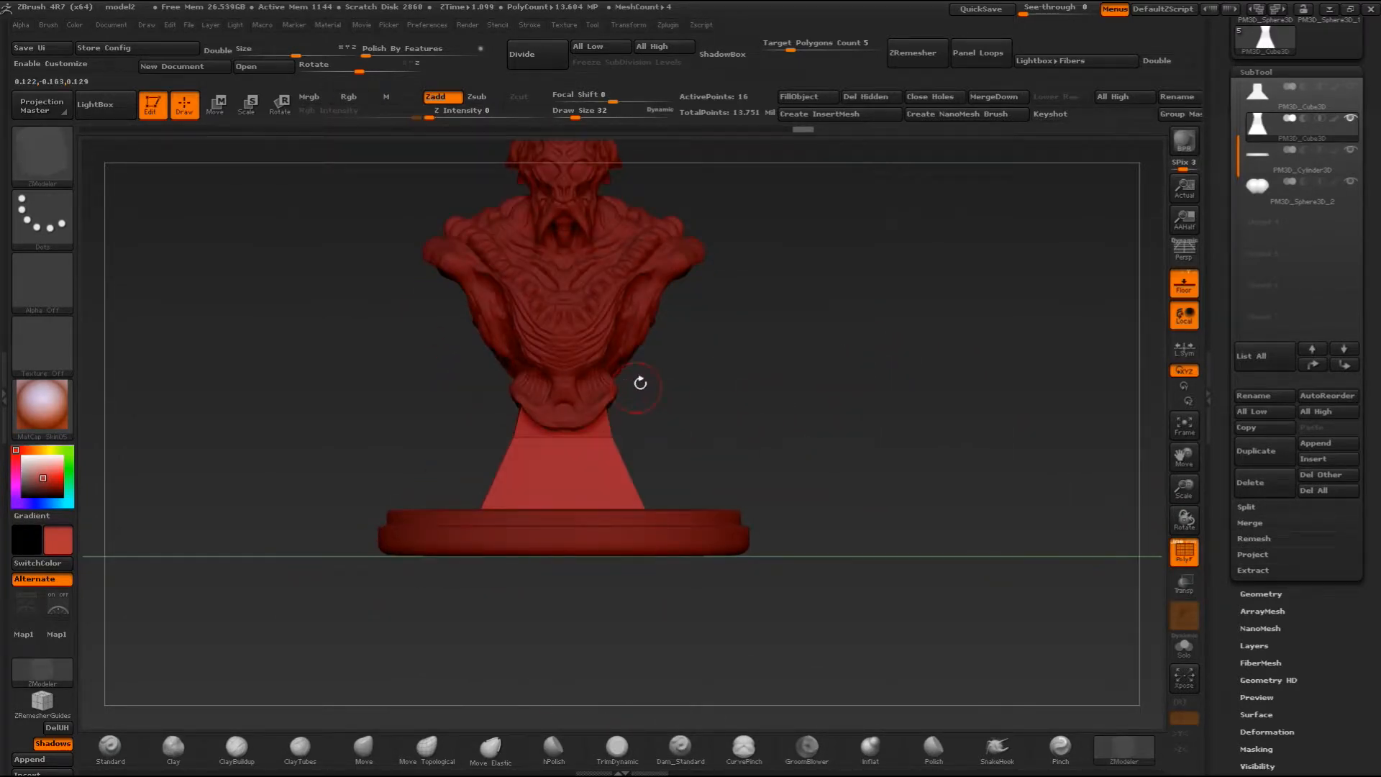
alt+drag(790, 328, 868, 443)
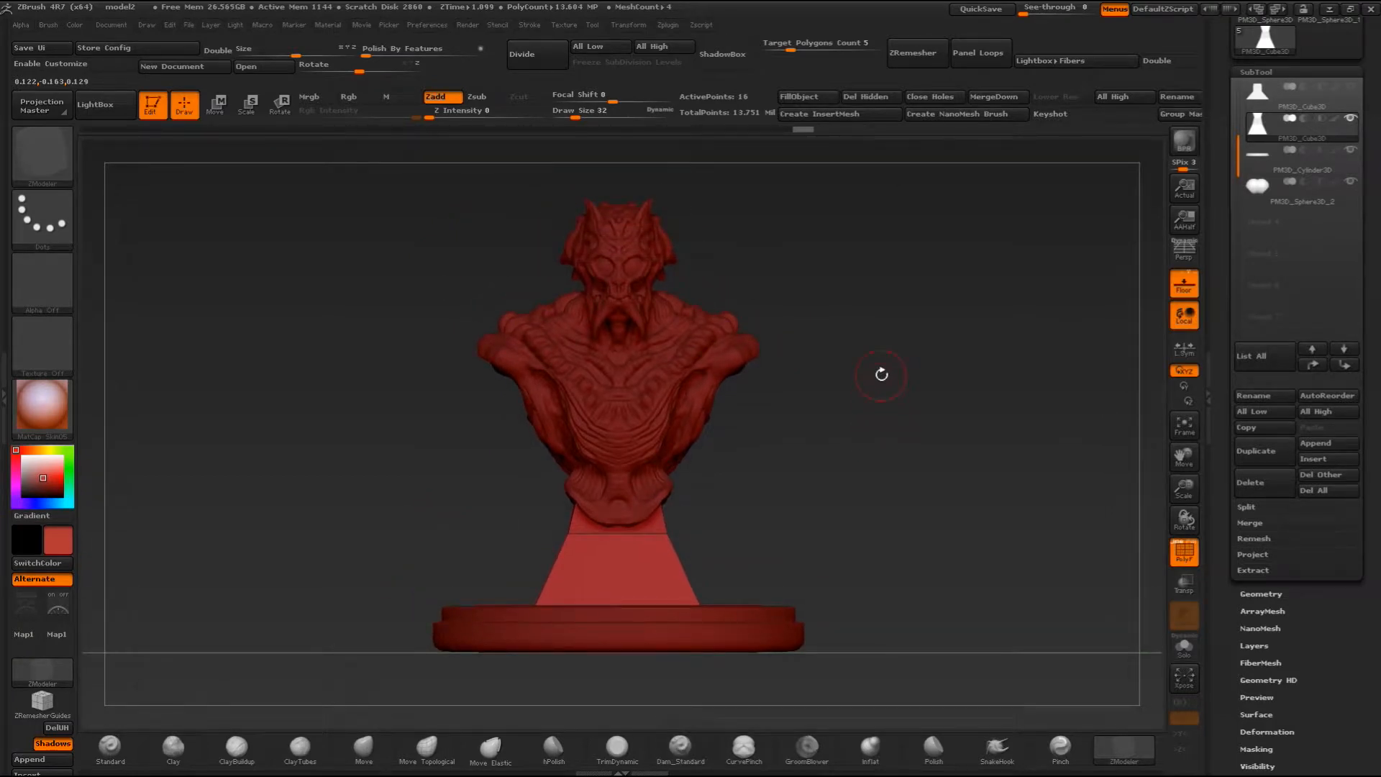
drag(827, 450, 776, 567)
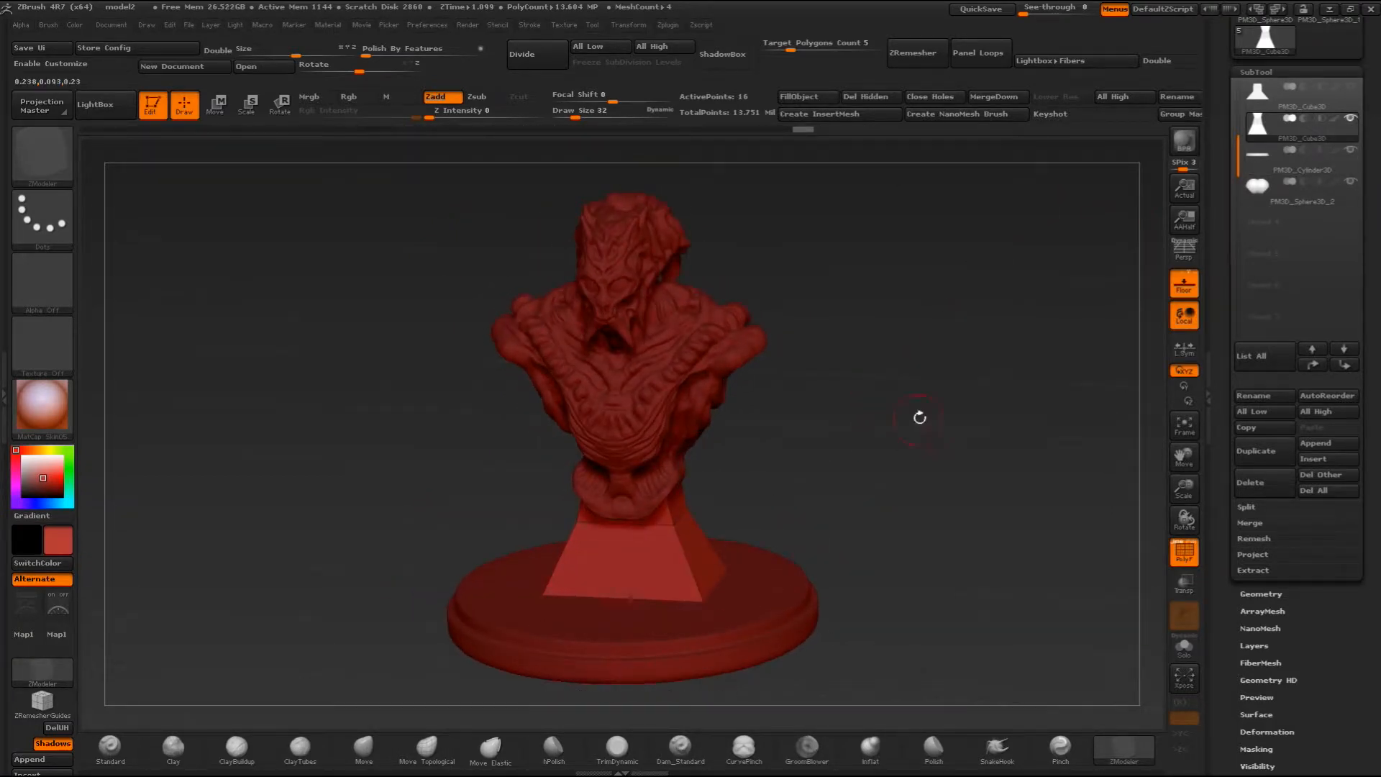
shift+drag(919, 416, 1099, 215)
- Show the old dense pedestal against the new one under the bust, and isolate the old one for comparison
click(1292, 105)
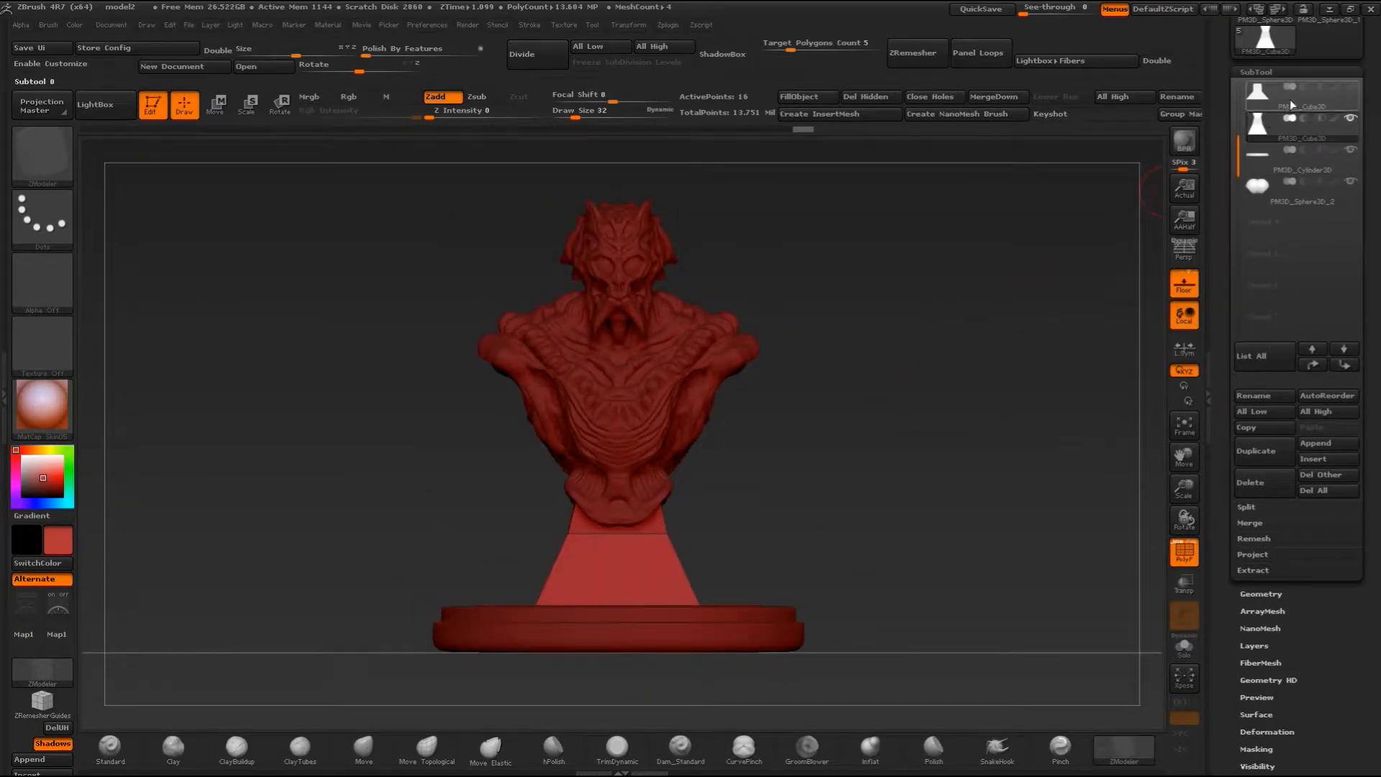
click(1350, 120)
click(1349, 119)
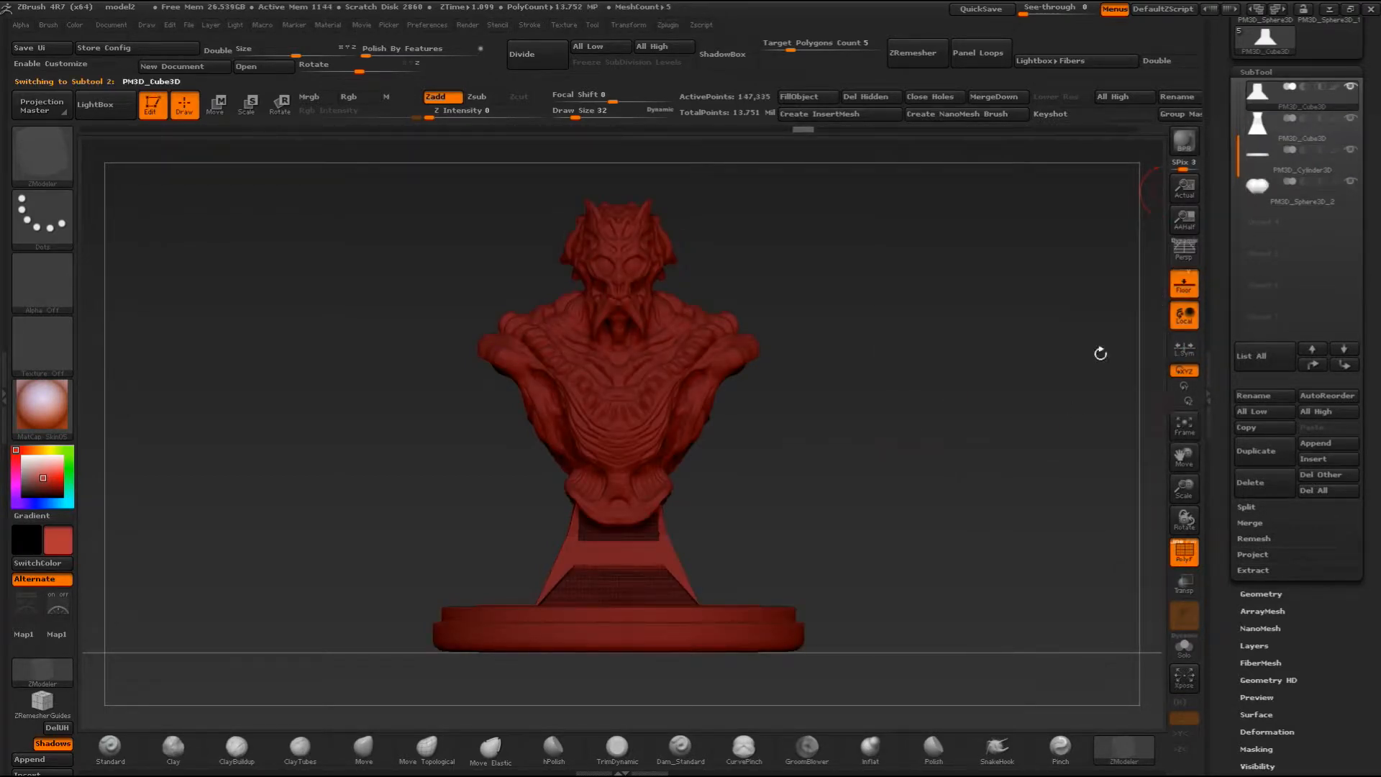
click(1349, 87)
click(1262, 125)
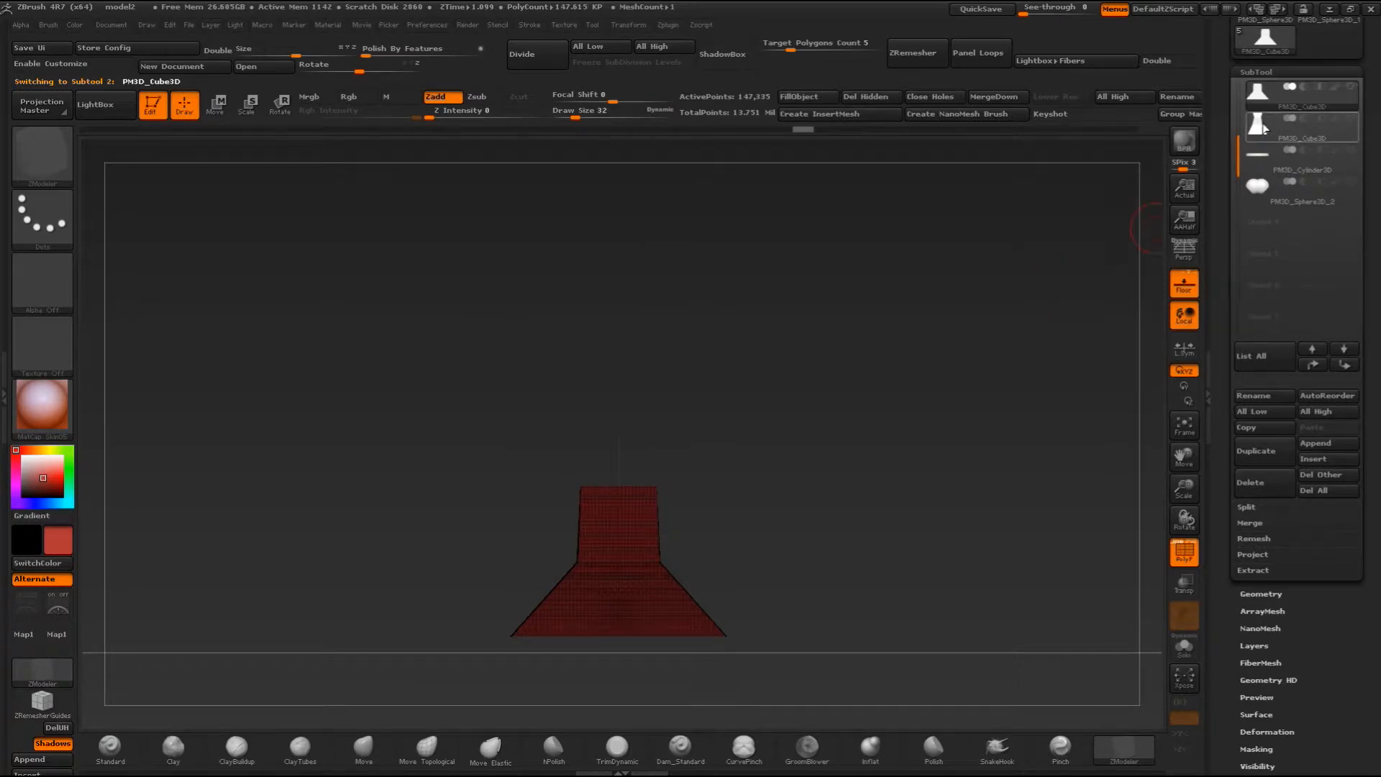
click(1261, 100)
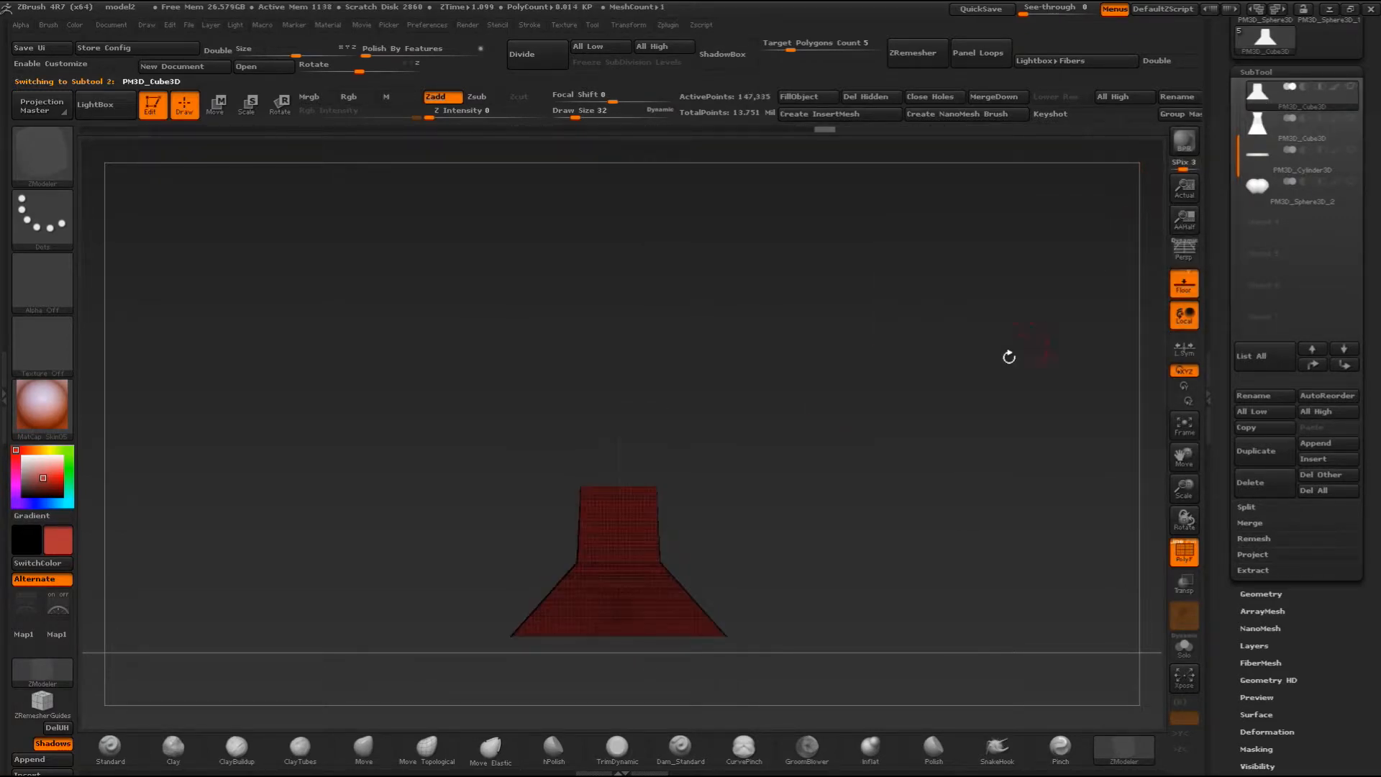
- Make the new pedestal the active subtool, hide the old one and choose the ZModeler brush
click(1262, 124)
drag(774, 466, 676, 478)
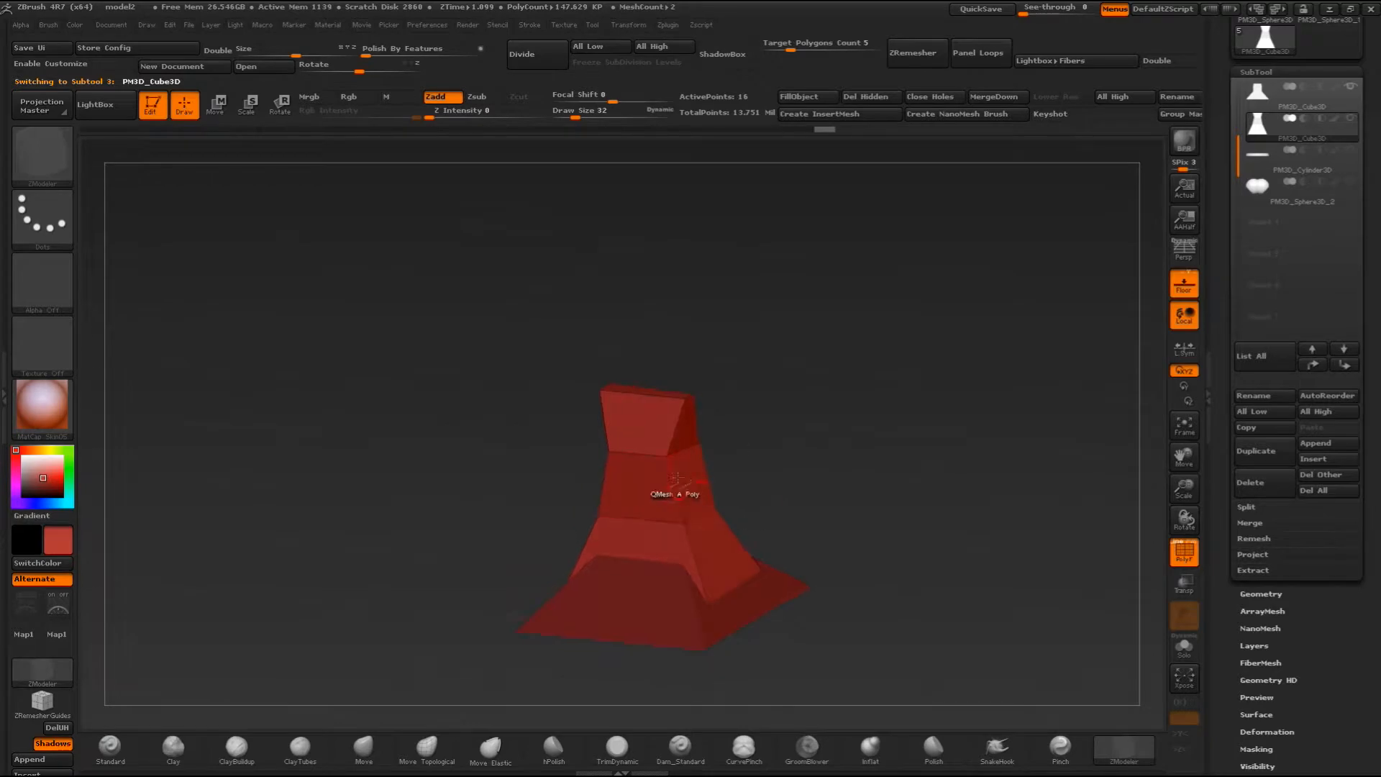
click(1348, 87)
shift+drag(861, 411, 841, 429)
key(b)
key(z)
key(m)
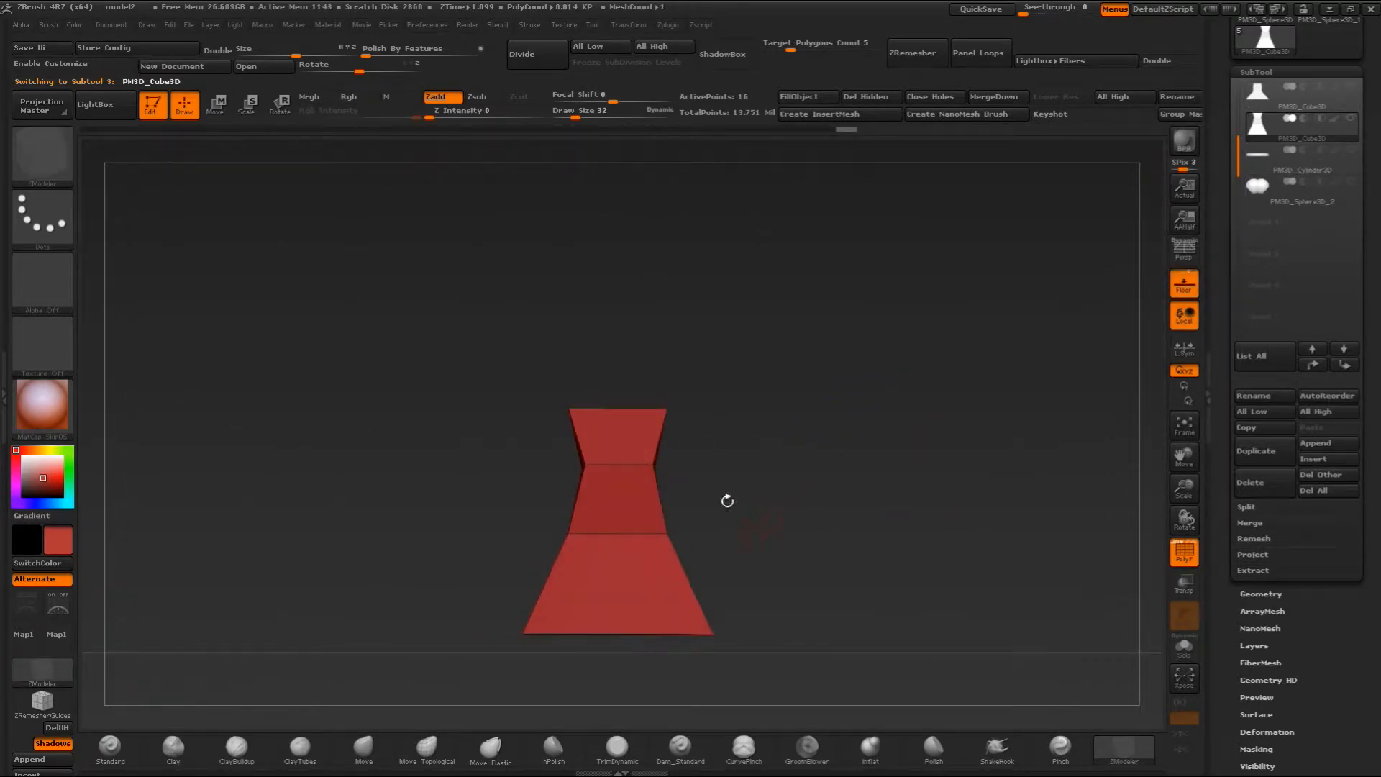
- Try DynaMesh on the new pedestal at resolution 128, and undo the remesh
click(1271, 596)
drag(967, 452, 800, 507)
drag(816, 438, 992, 383)
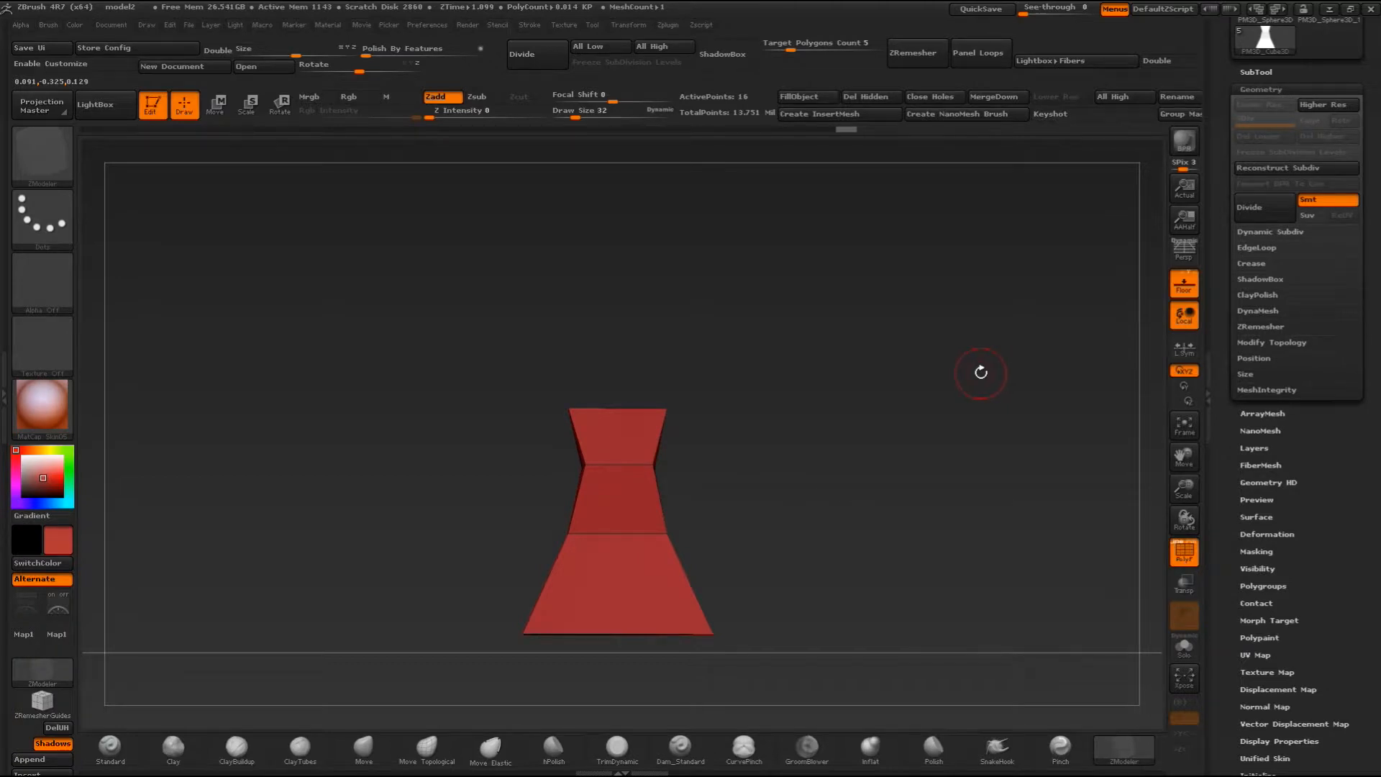
click(1258, 311)
click(1265, 334)
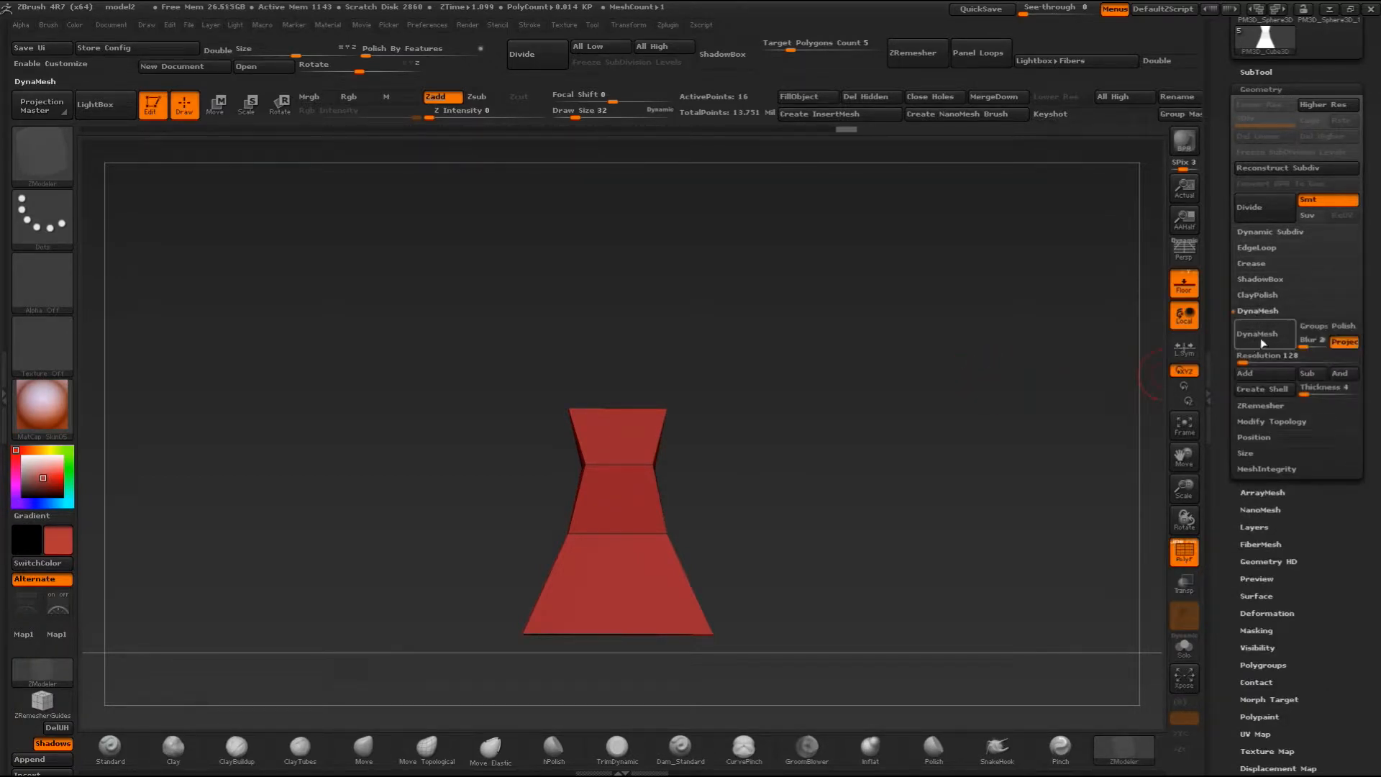
drag(1042, 372, 921, 423)
key(ctrl+z)
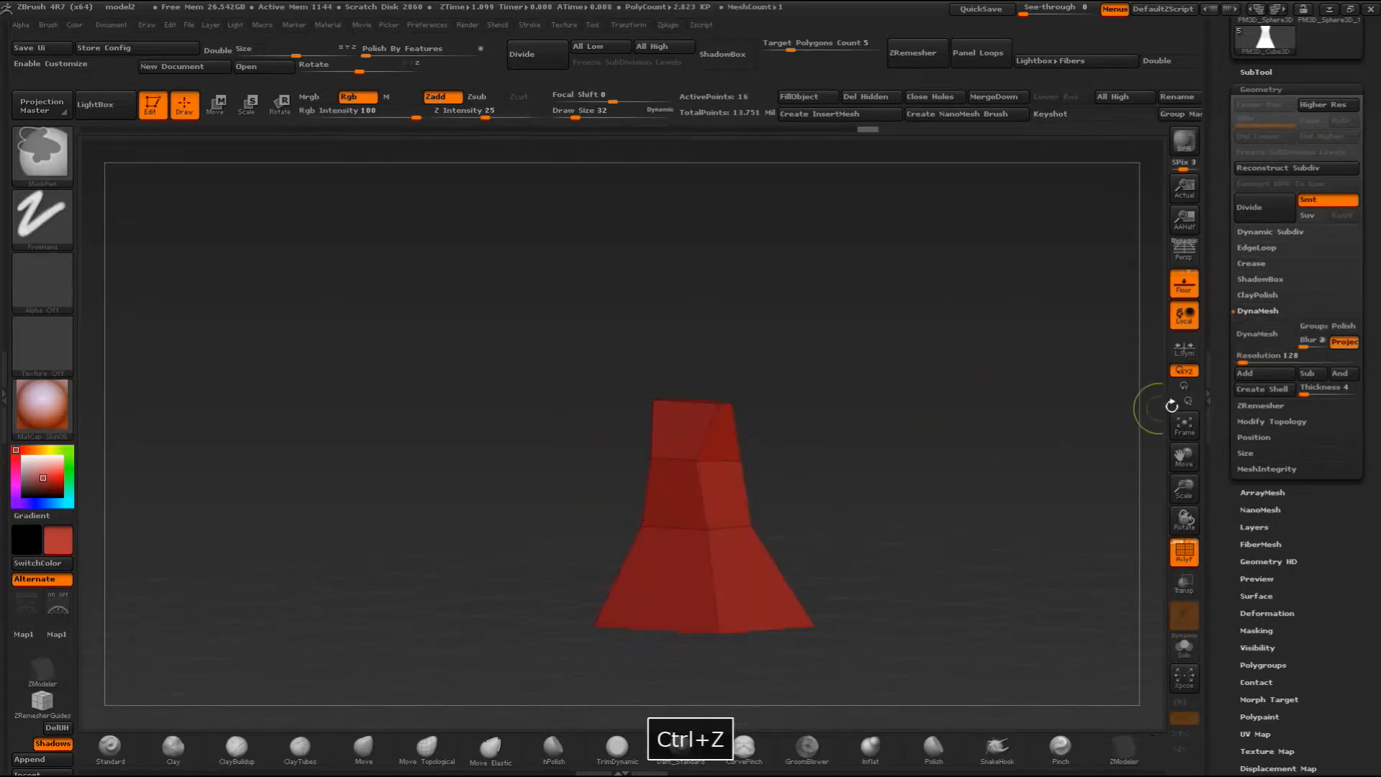
- DynaMesh the new pedestal at resolution 528 and inspect the resulting mesh from several angles
drag(1243, 360, 1248, 362)
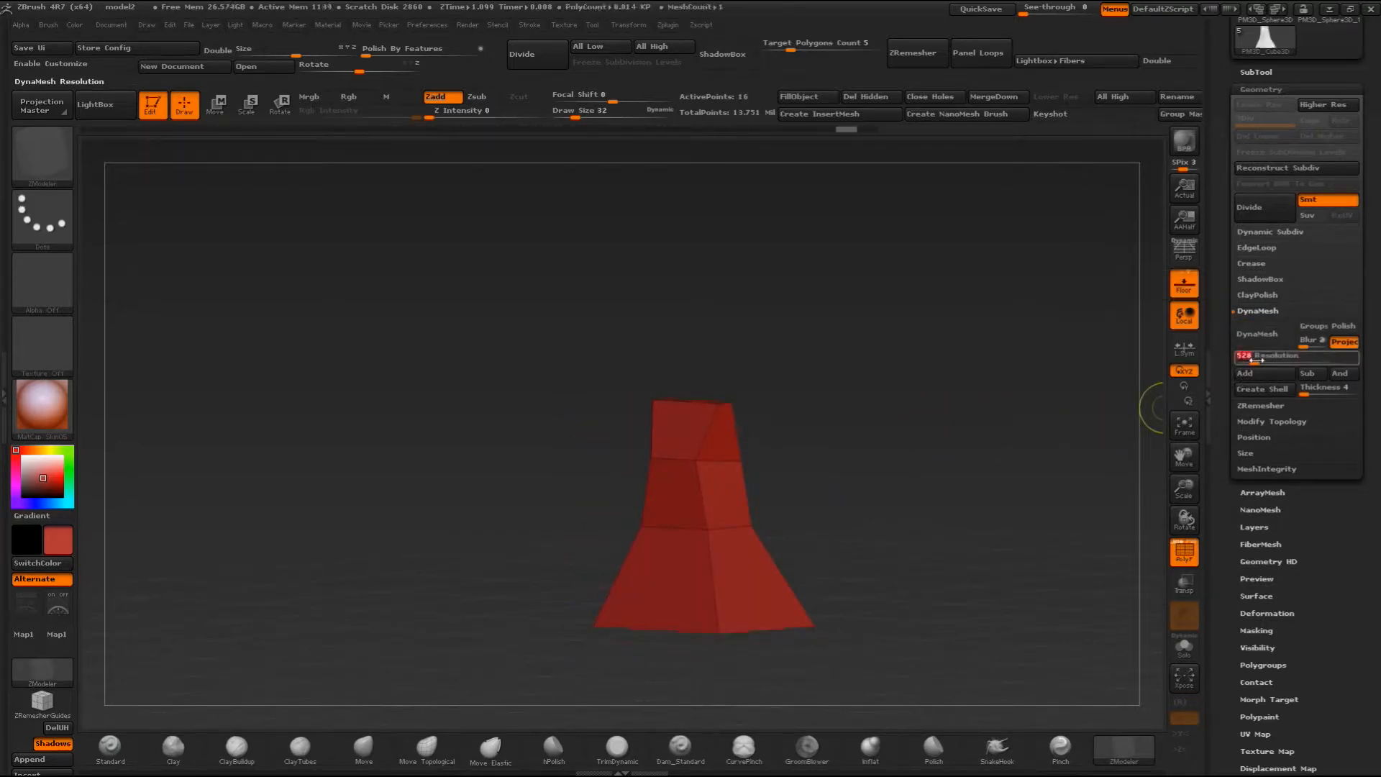
click(1261, 341)
drag(979, 378, 558, 467)
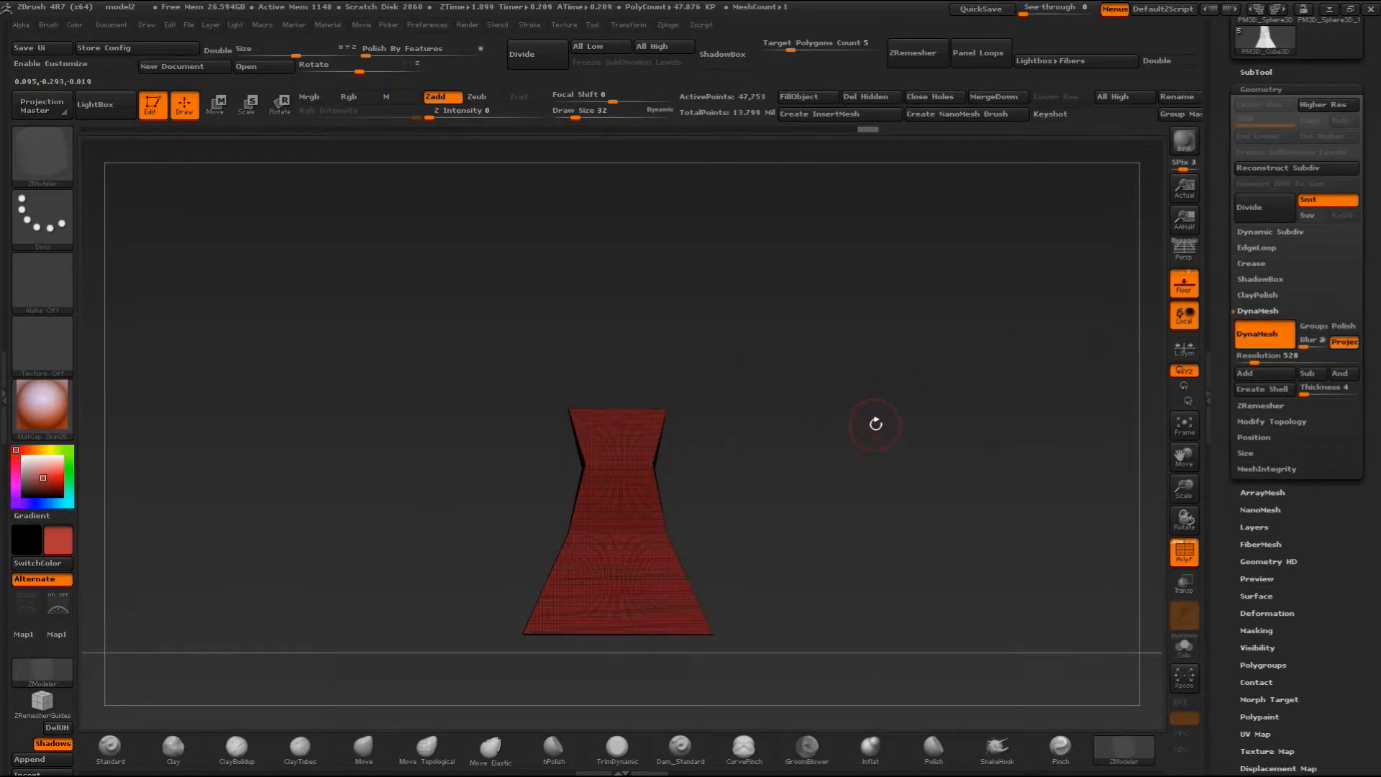
drag(833, 449, 857, 431)
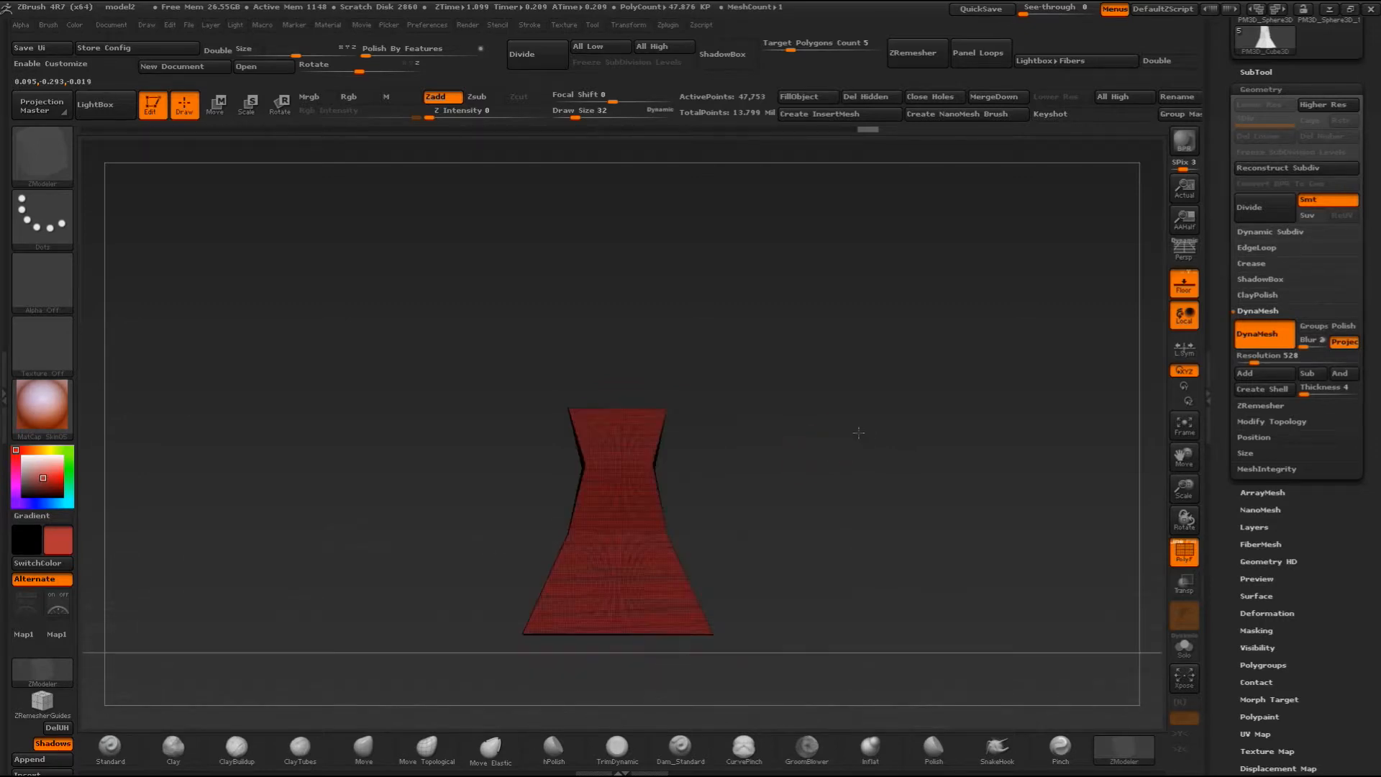
drag(708, 455, 867, 429)
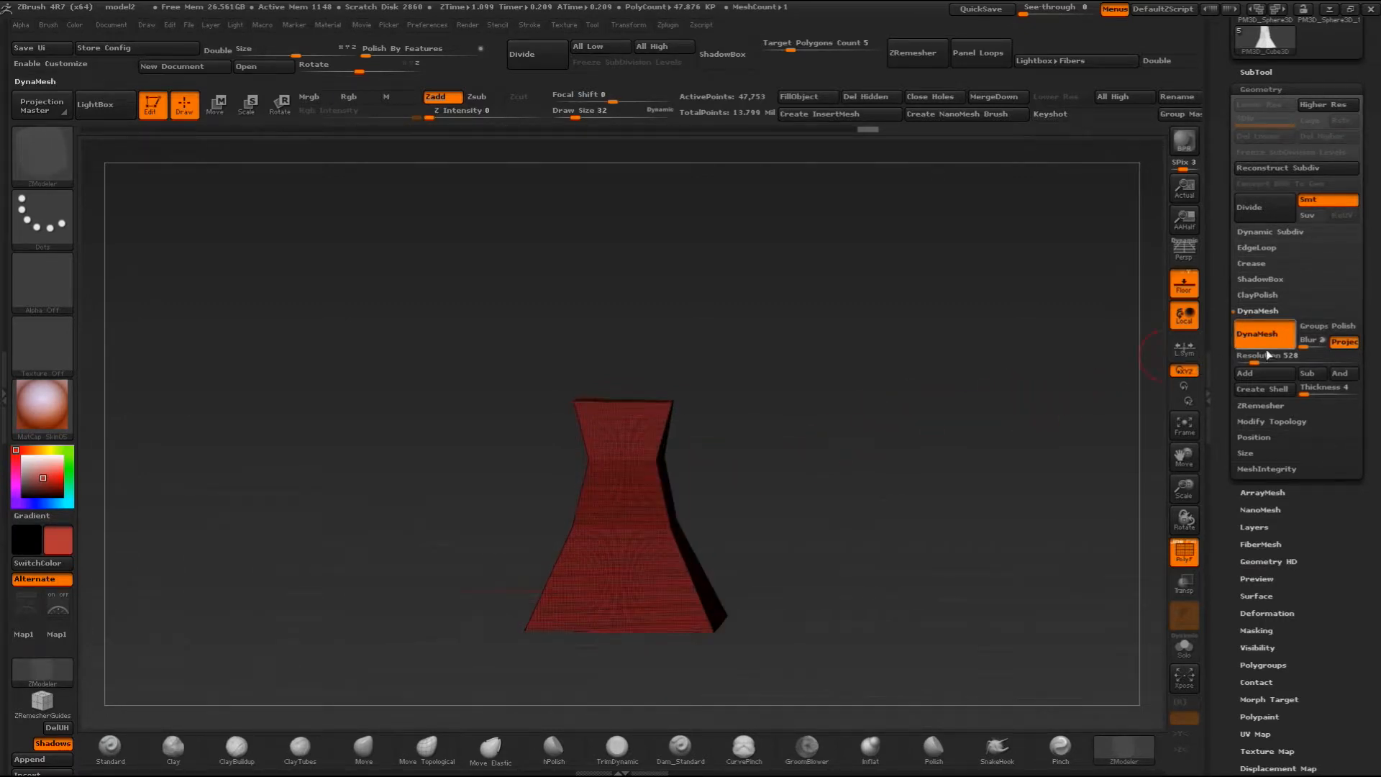
shift+drag(1041, 346, 924, 383)
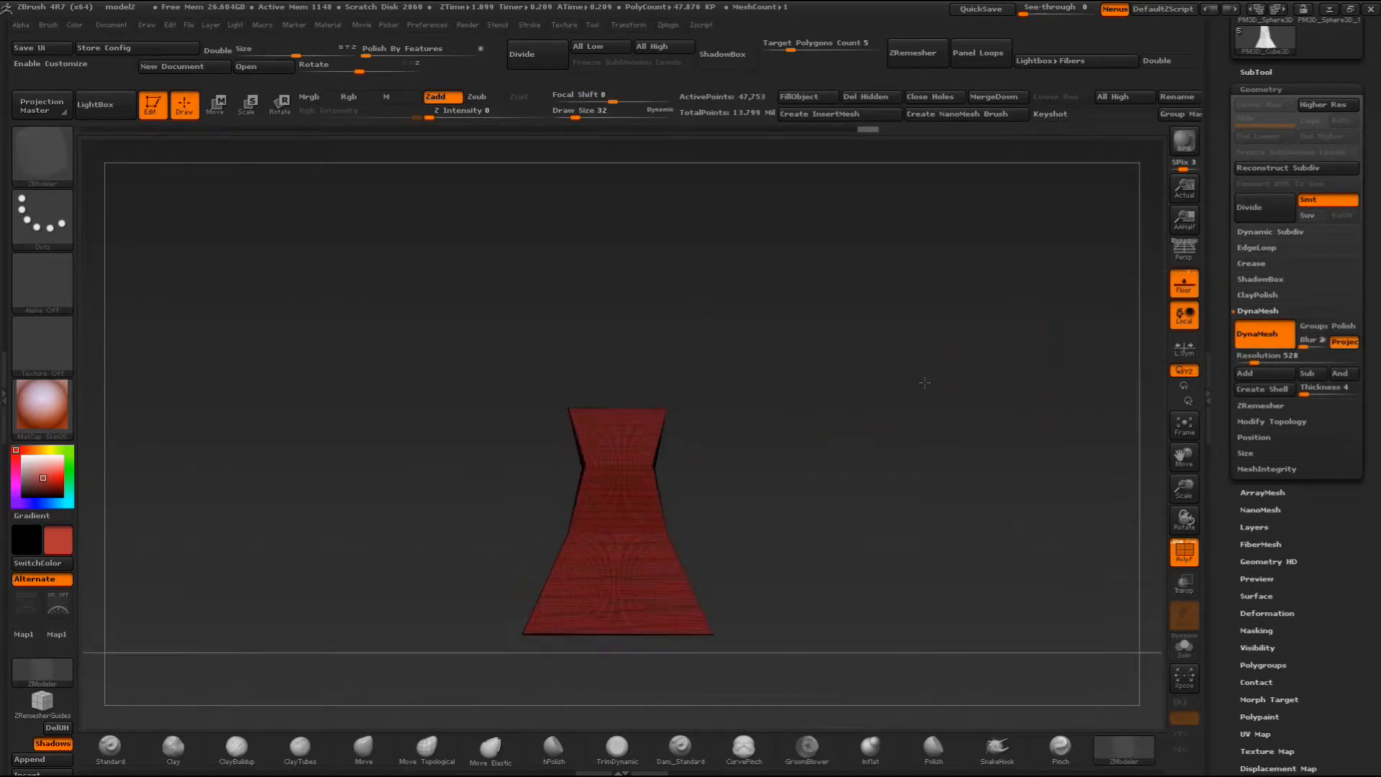
- Make the round base the active subtool, review its DynaMesh settings and insert a Cylinder3D as a new subtool below it
click(1252, 70)
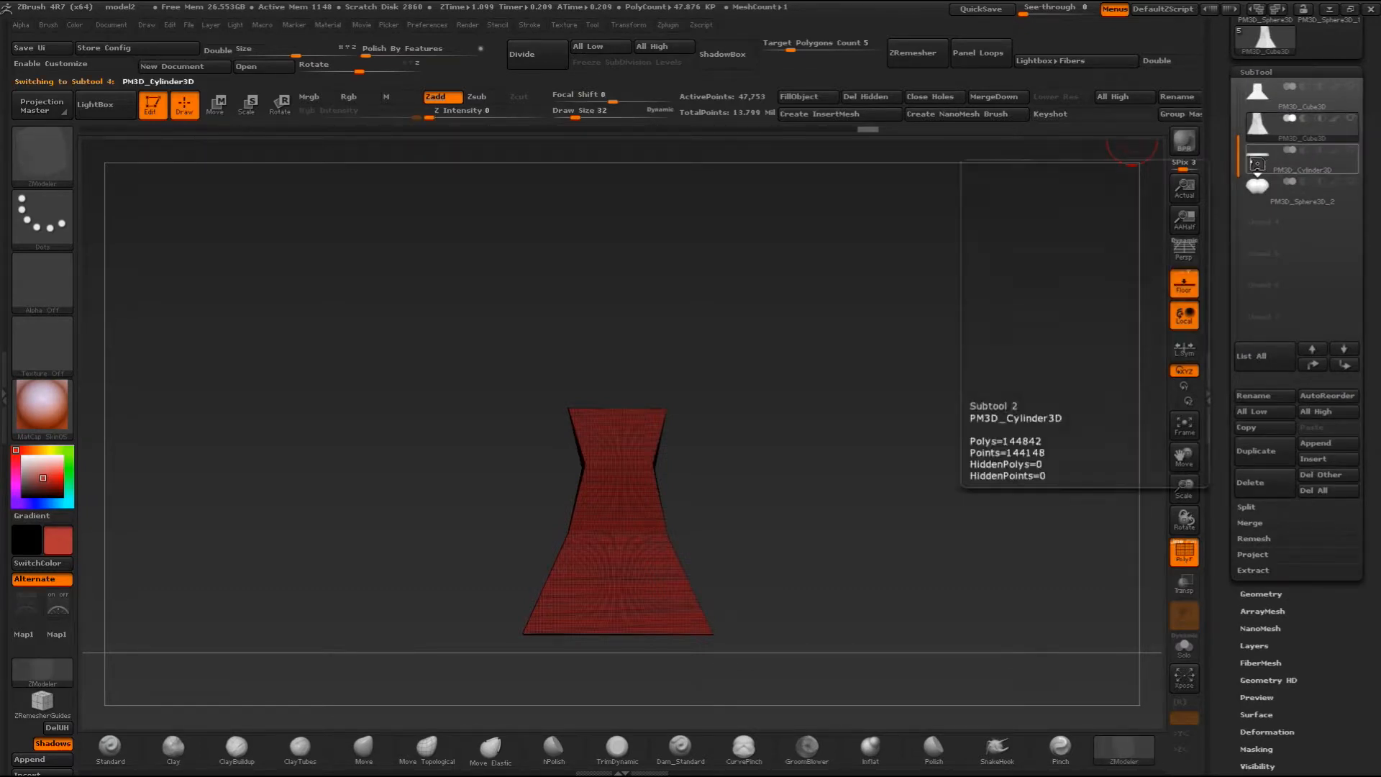
click(1258, 165)
drag(918, 280, 974, 346)
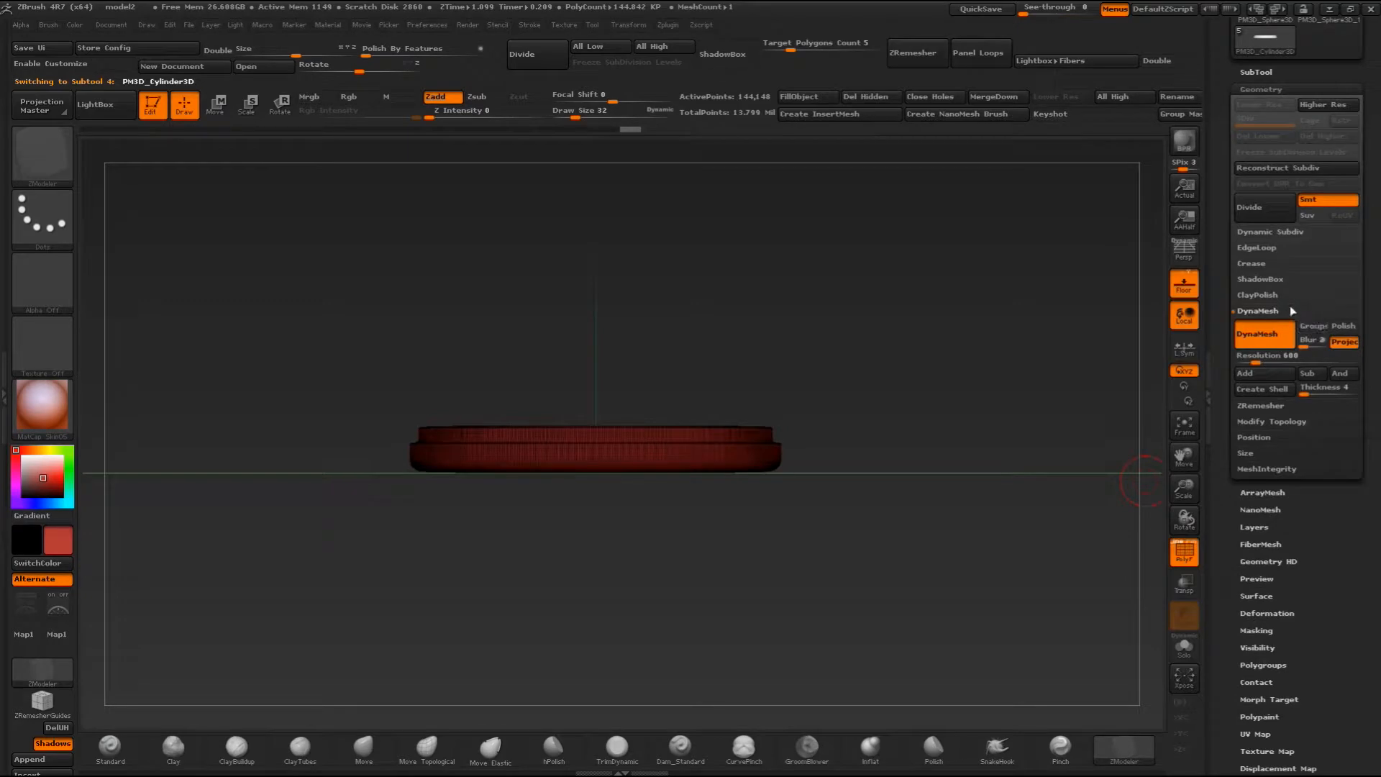
click(1268, 72)
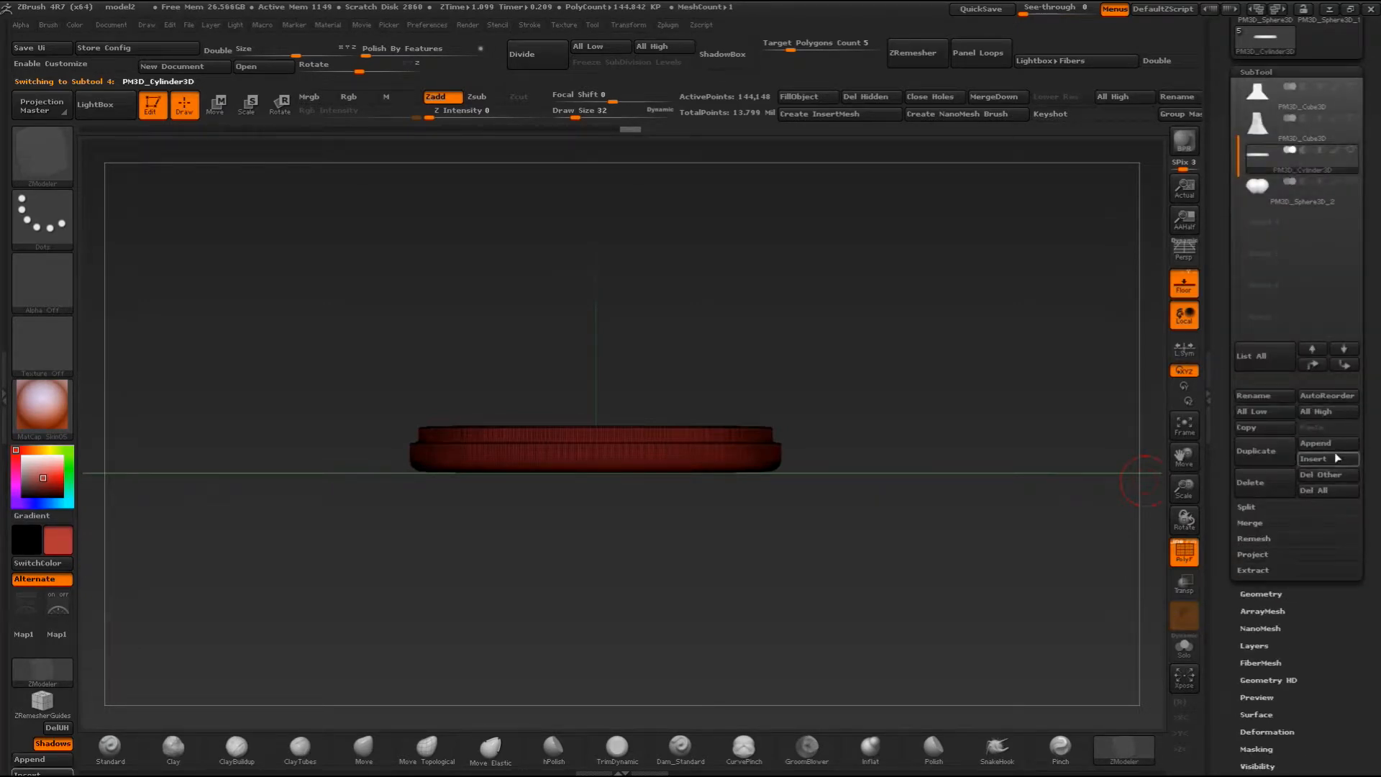
click(1313, 459)
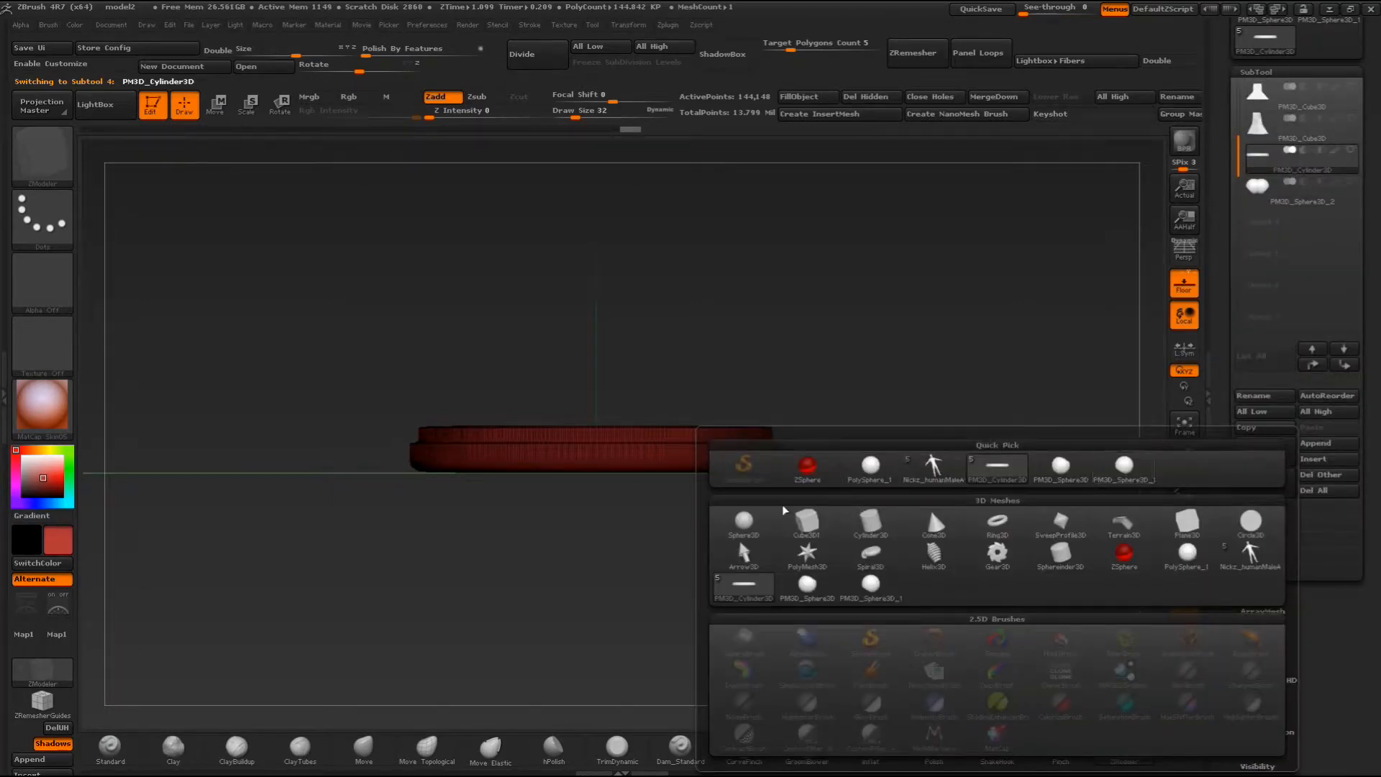
click(870, 525)
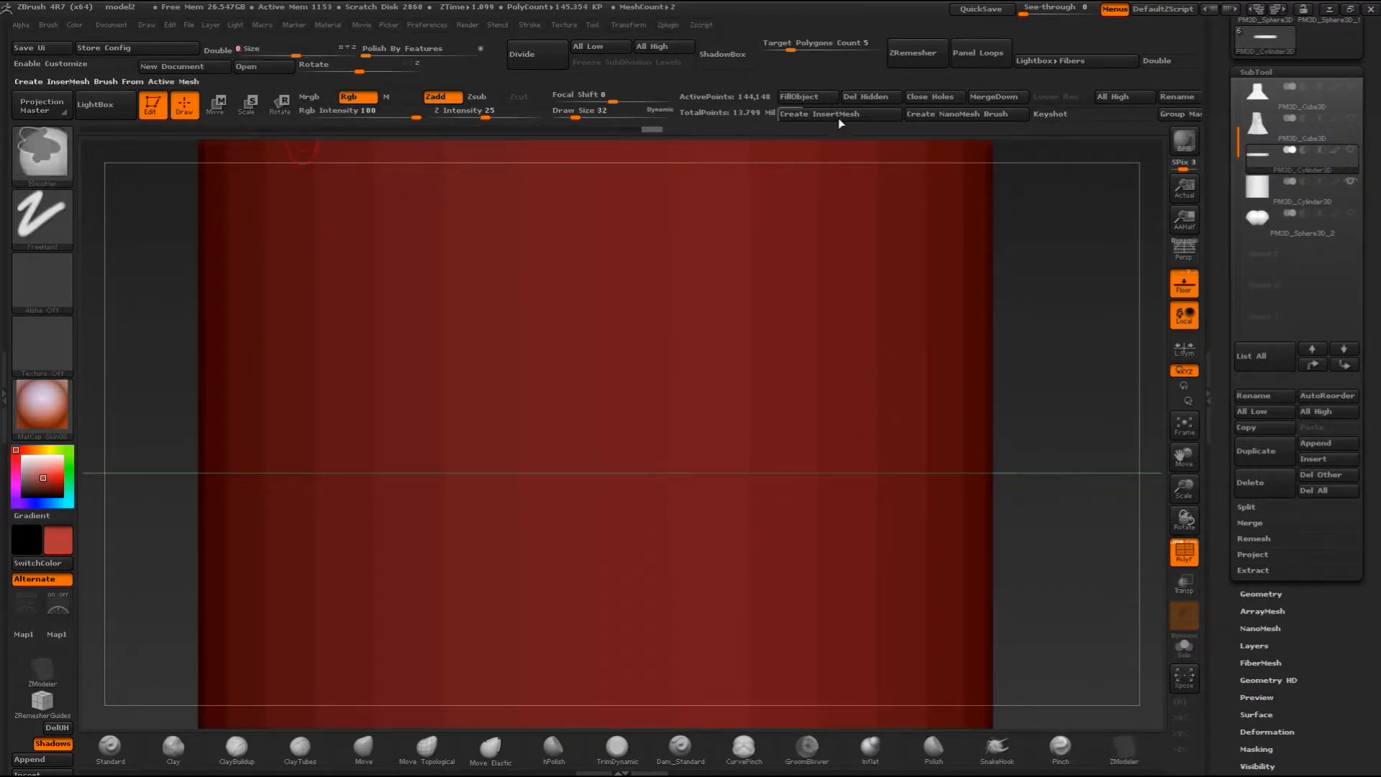
- Show the round base alongside the new cylinder and resize the cylinder to match the width of the base's upper tier
key(ctrl+z)
drag(302, 55, 238, 53)
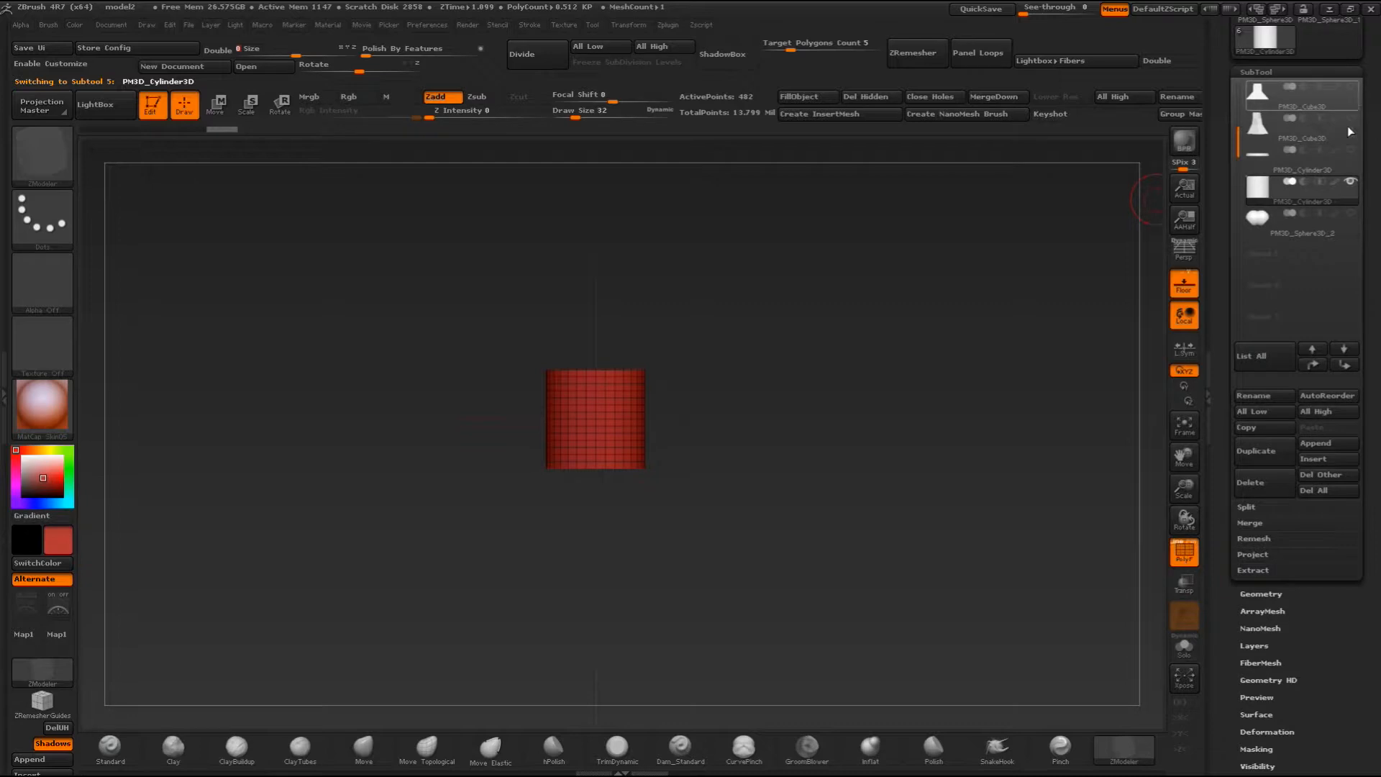
click(1351, 151)
drag(817, 302, 790, 323)
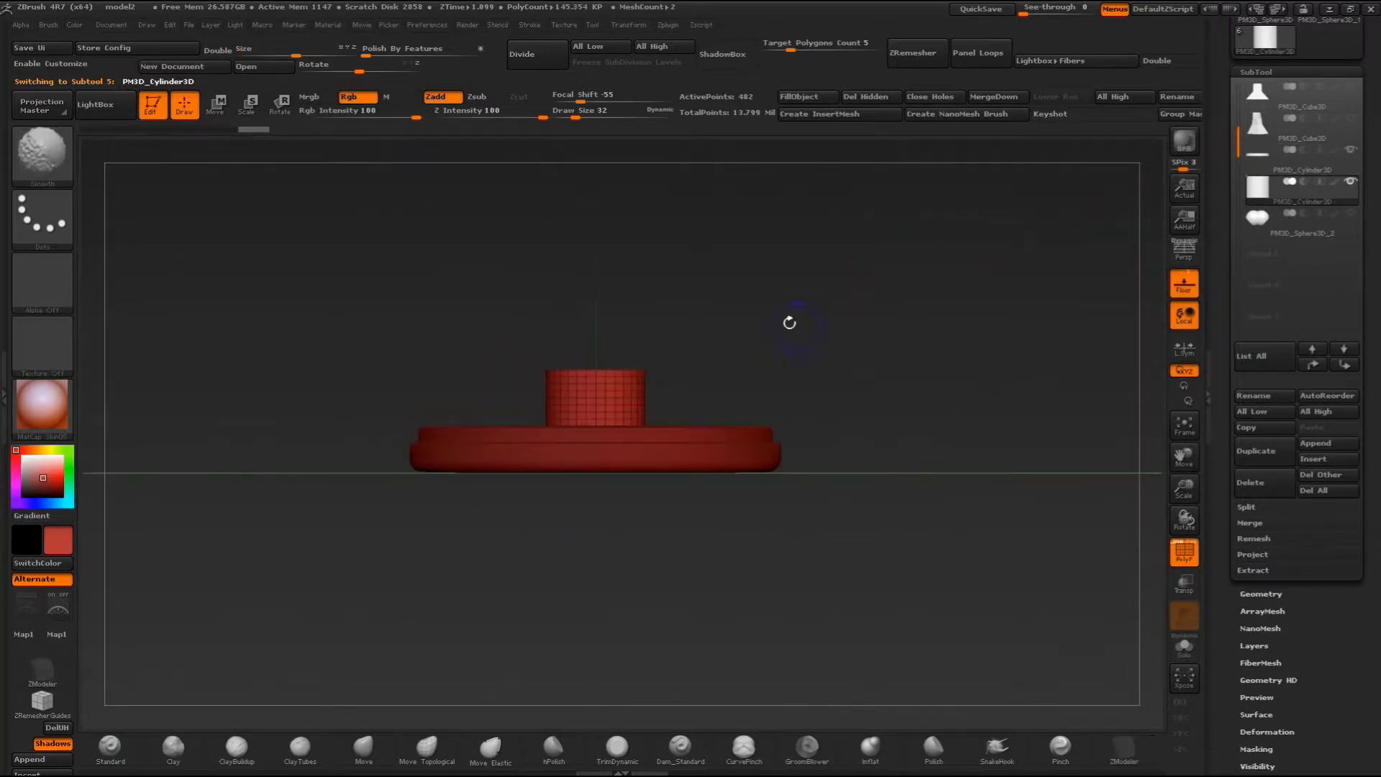
drag(295, 53, 335, 67)
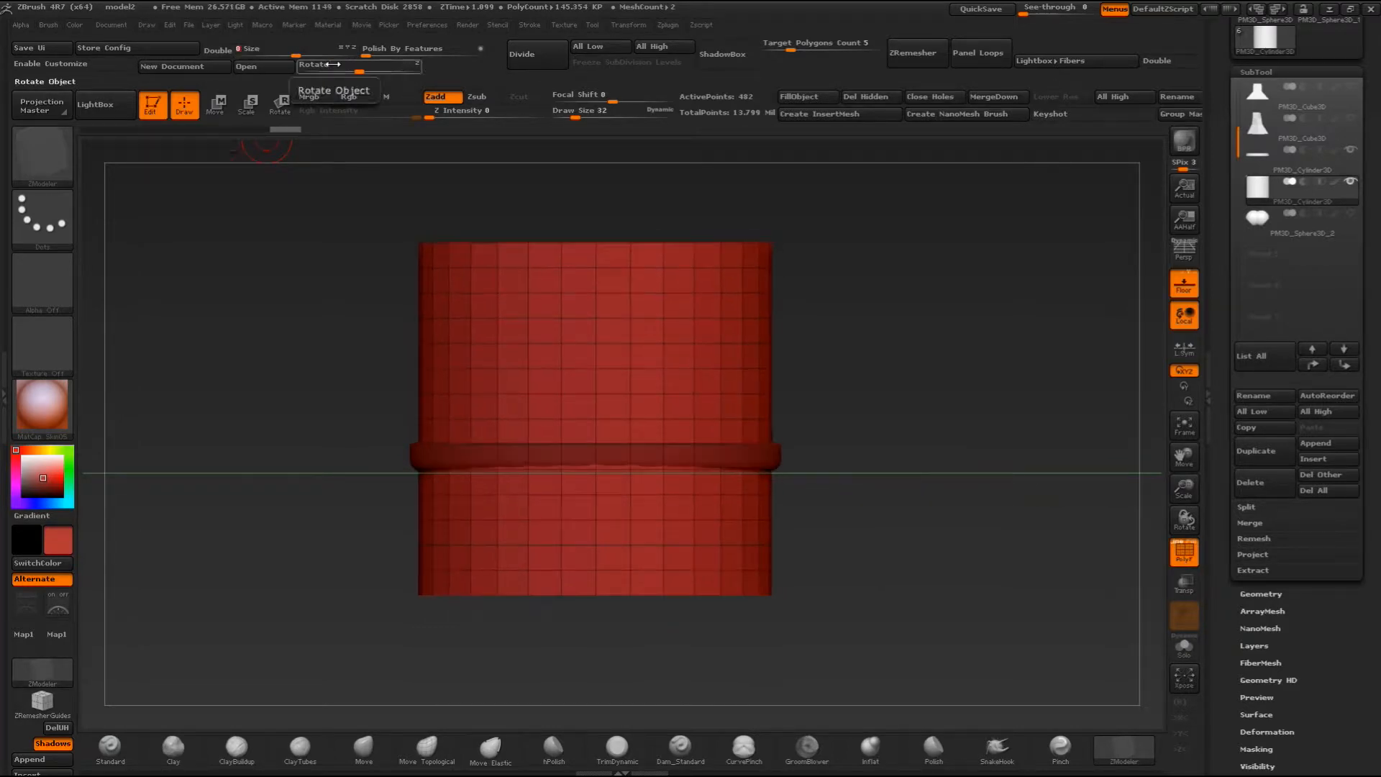
- Lower the cylinder and flatten it vertically into a short disc at the underside of the round base
drag(267, 244, 367, 389)
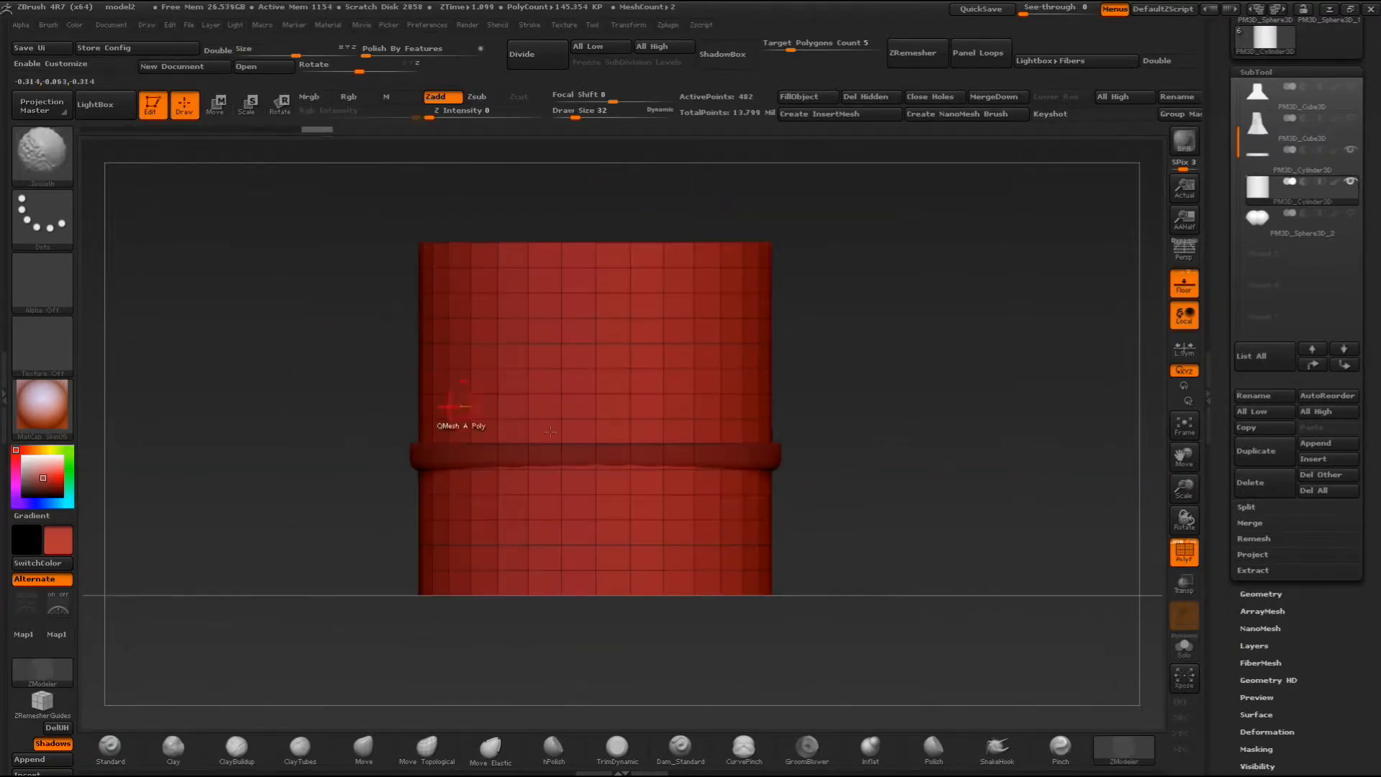
alt+drag(392, 438, 359, 284)
drag(1230, 644, 1221, 677)
alt+drag(849, 346, 858, 504)
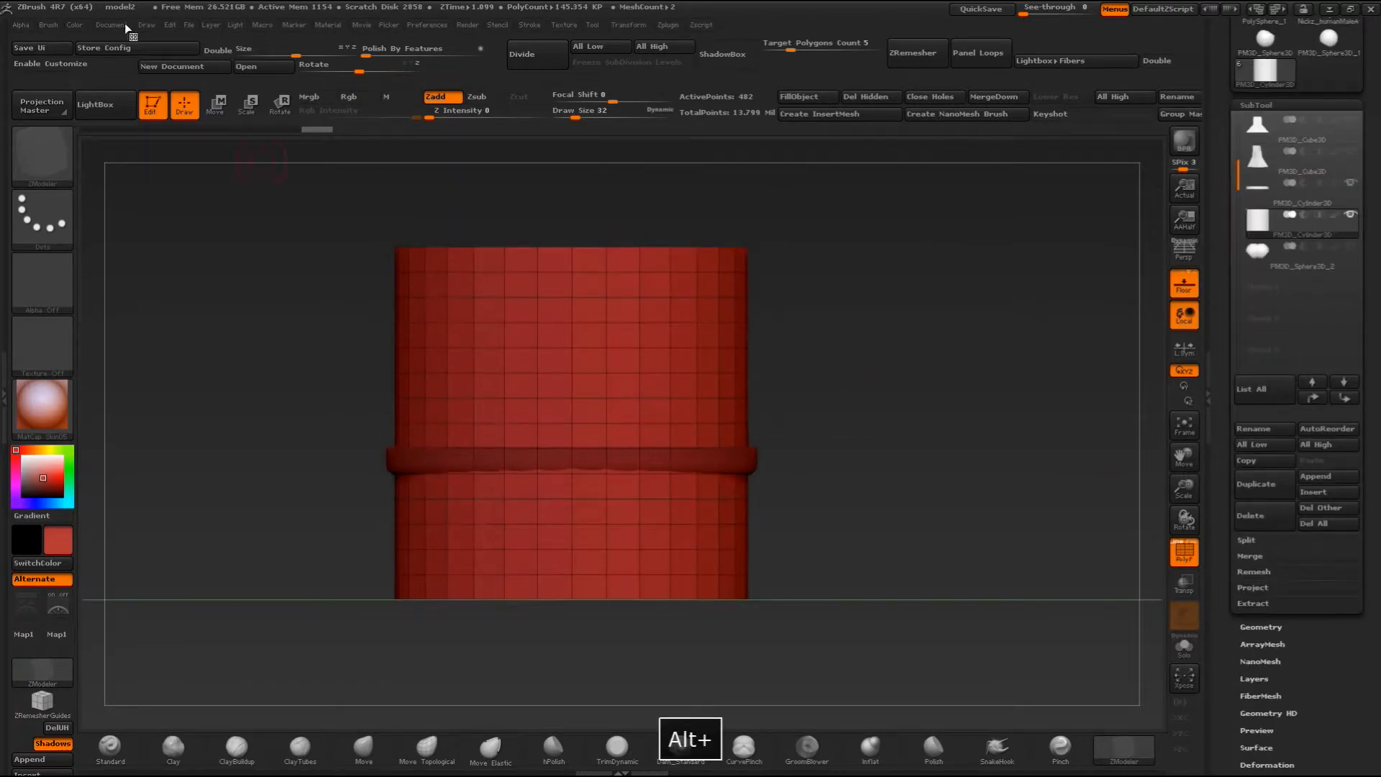
click(218, 106)
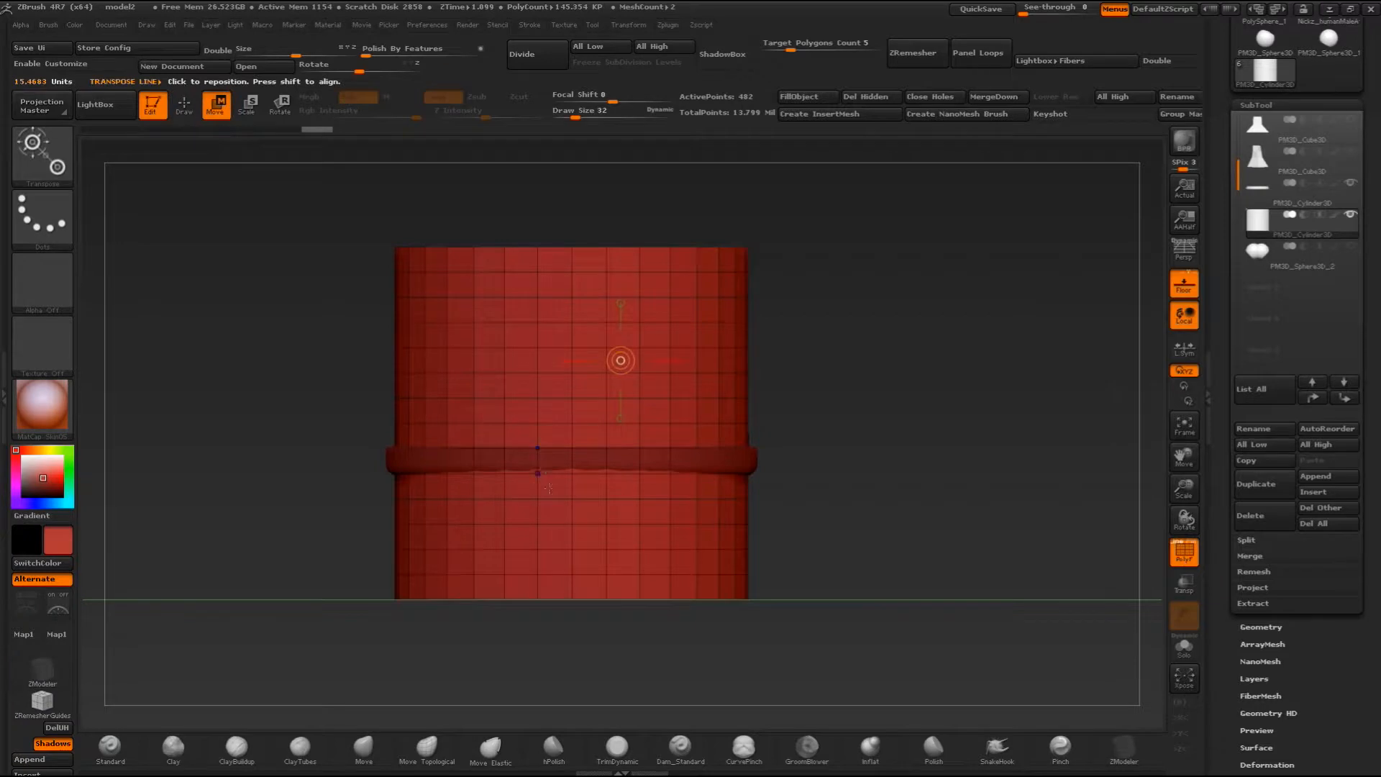
mouse_move(572, 499)
mouse_down()
mouse_move(572, 272)
mouse_move(593, 467)
mouse_up()
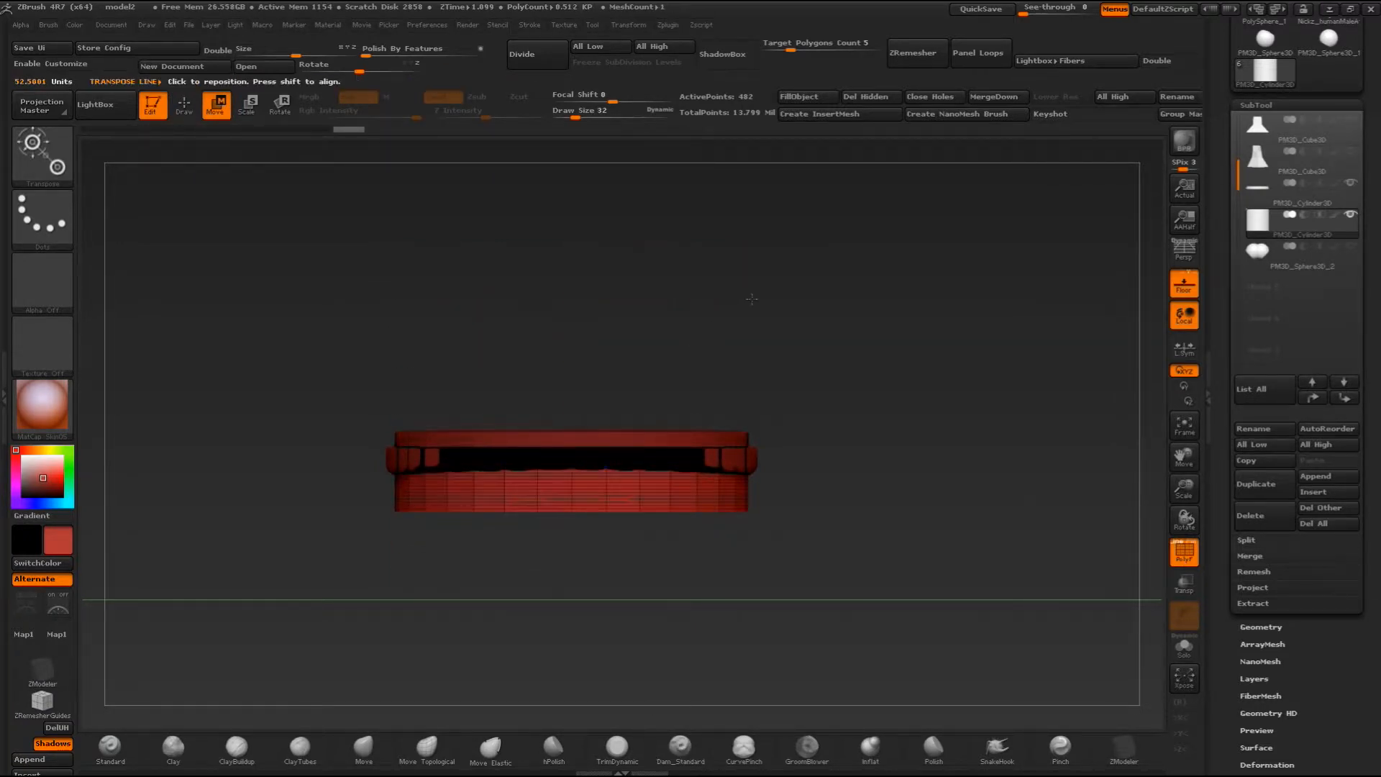
- Hide the round base and insert an edge loop with ZModeler near the rim of the disc's top face
alt+drag(749, 299, 728, 391)
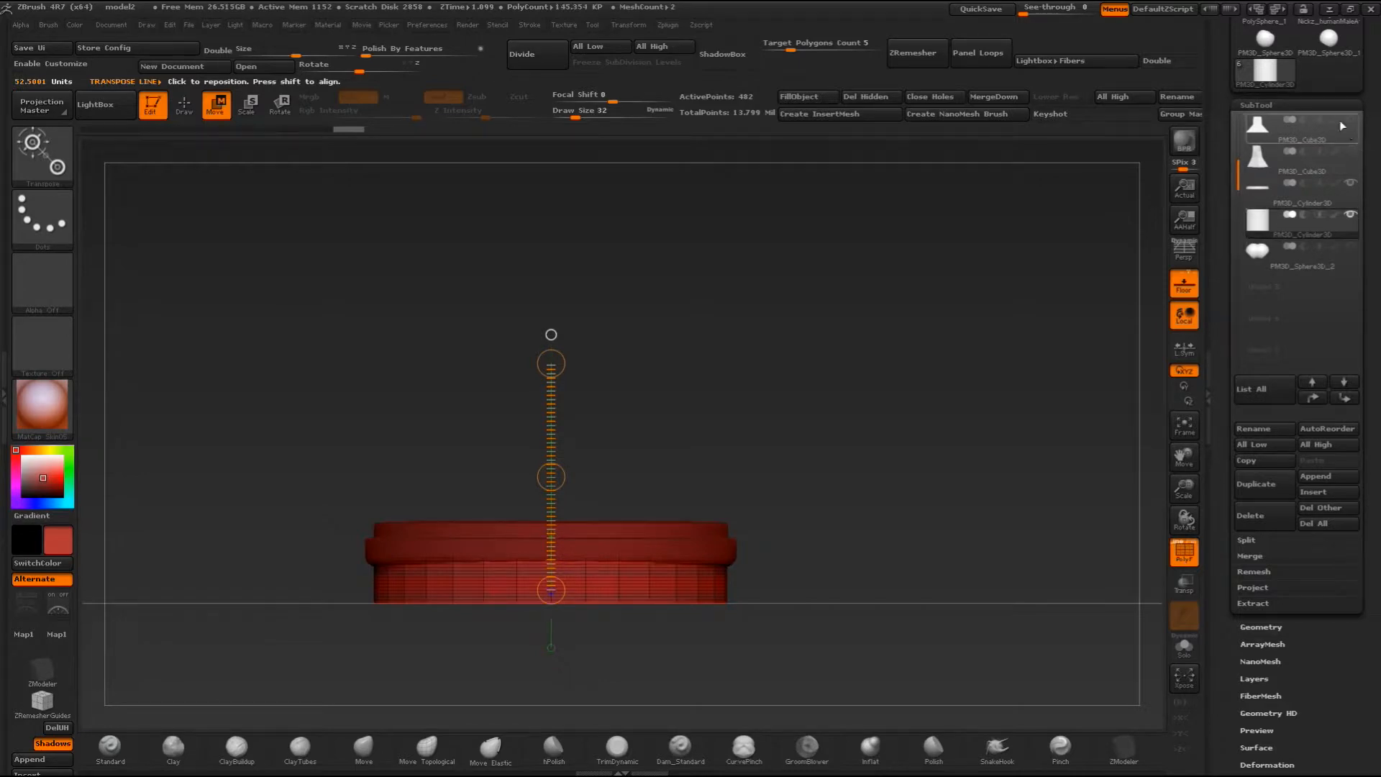
click(1351, 185)
mouse_move(856, 216)
mouse_down()
mouse_move(798, 317)
mouse_move(782, 526)
mouse_move(694, 345)
mouse_up()
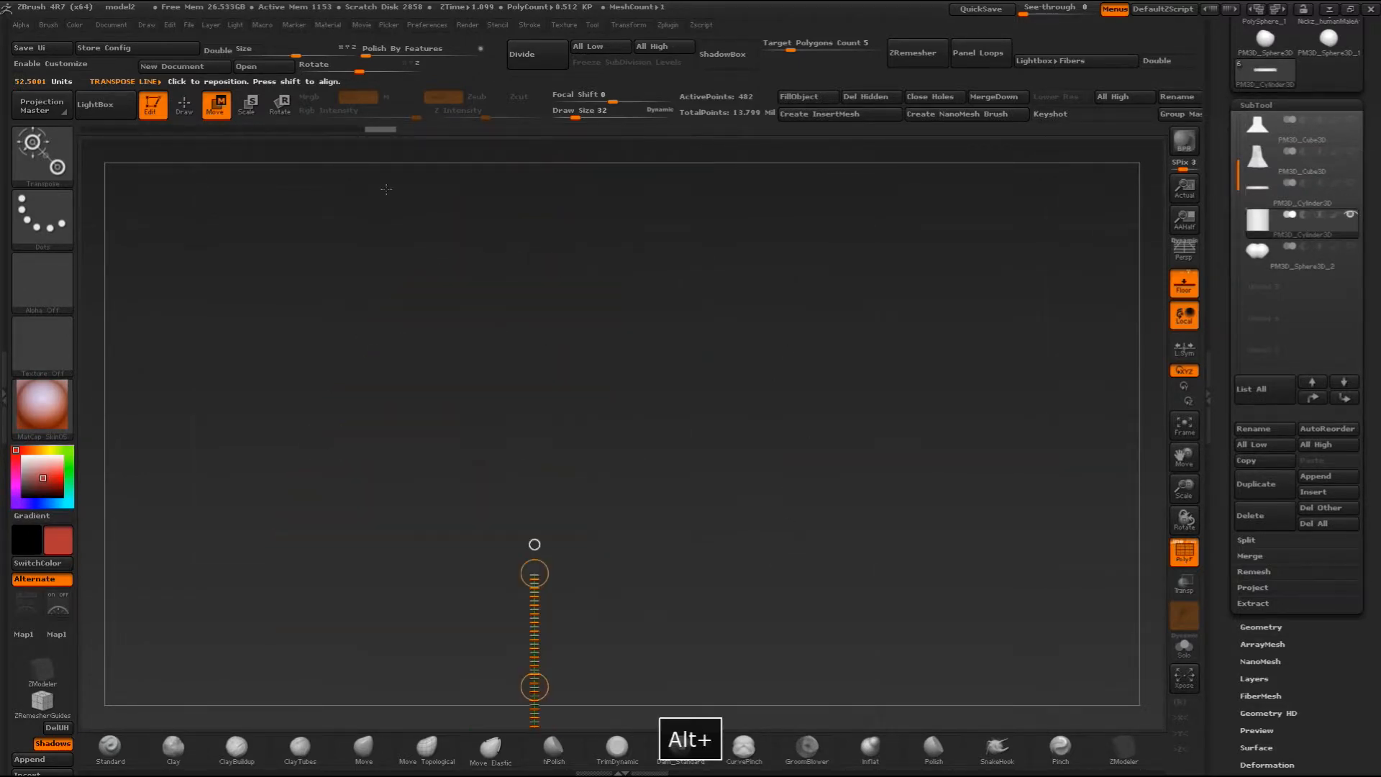
click(195, 114)
mouse_move(570, 297)
alt+mouse_down()
mouse_move(698, 338)
mouse_move(594, 403)
alt+mouse_up()
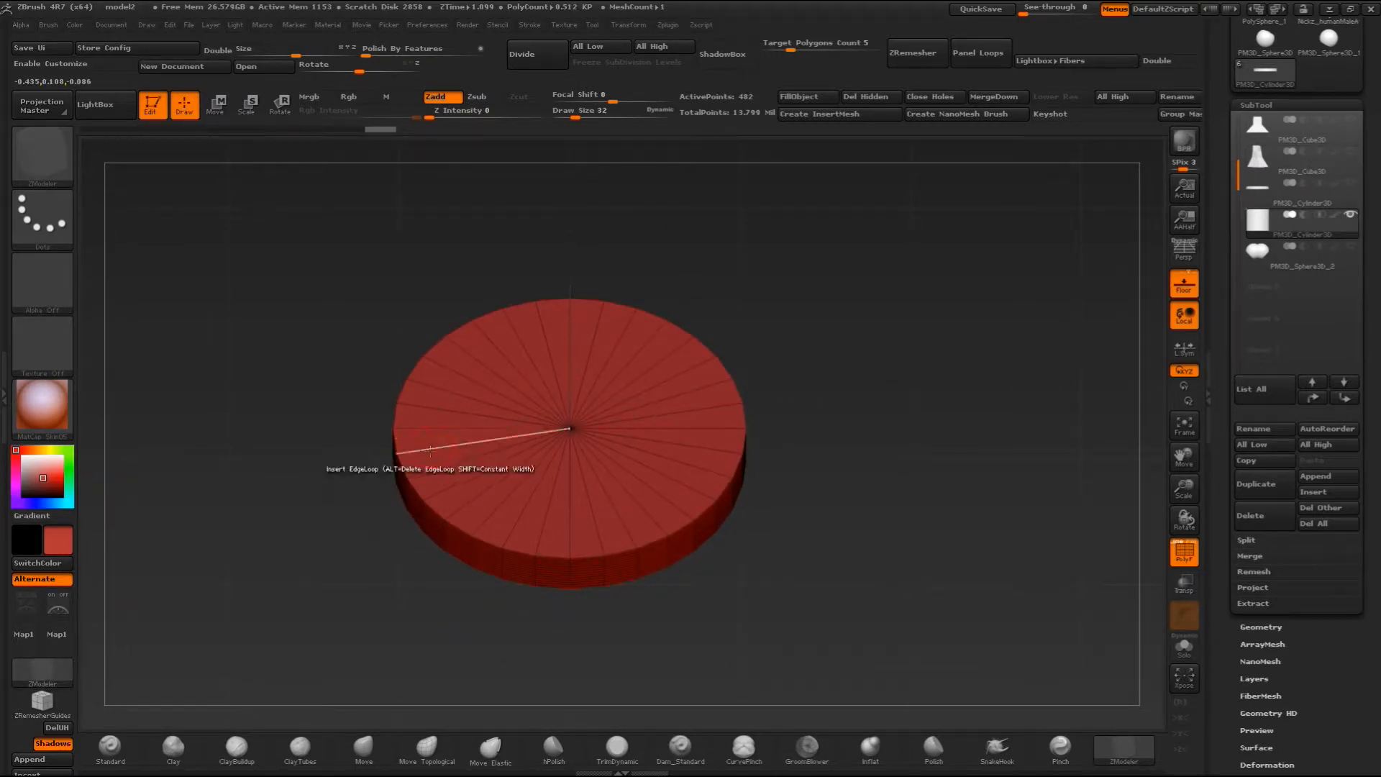
click(423, 450)
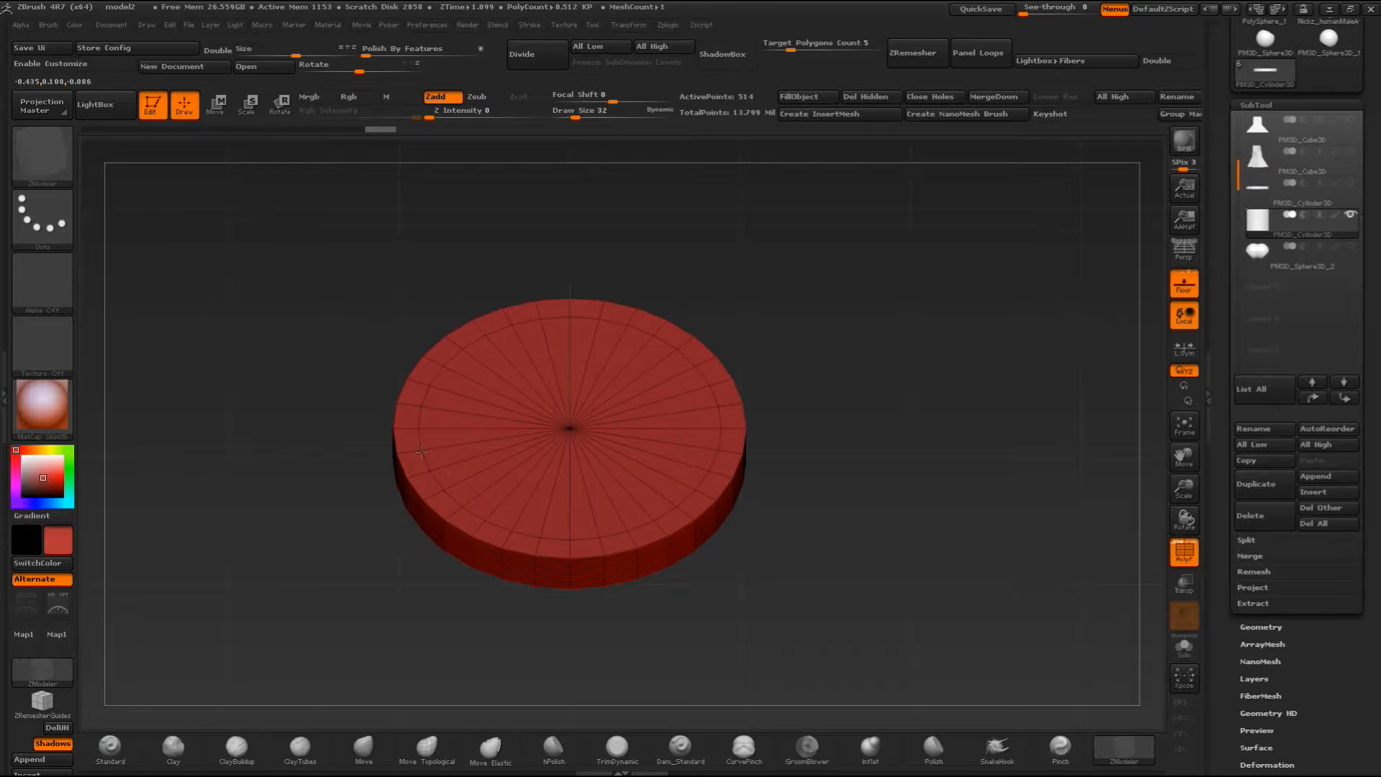
- Try inserting additional concentric single edge loops on the disc's top face with ZModeler, and undo them
key(space)
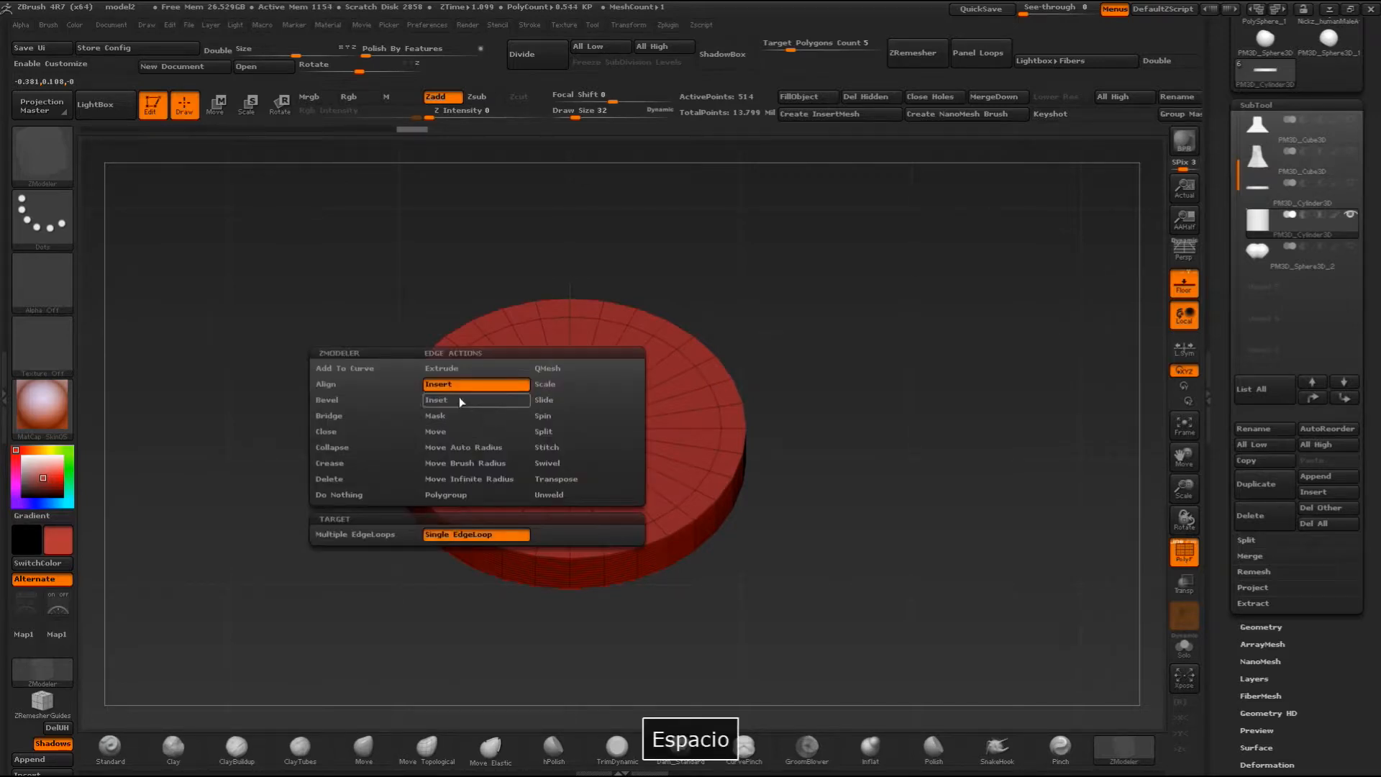
click(436, 385)
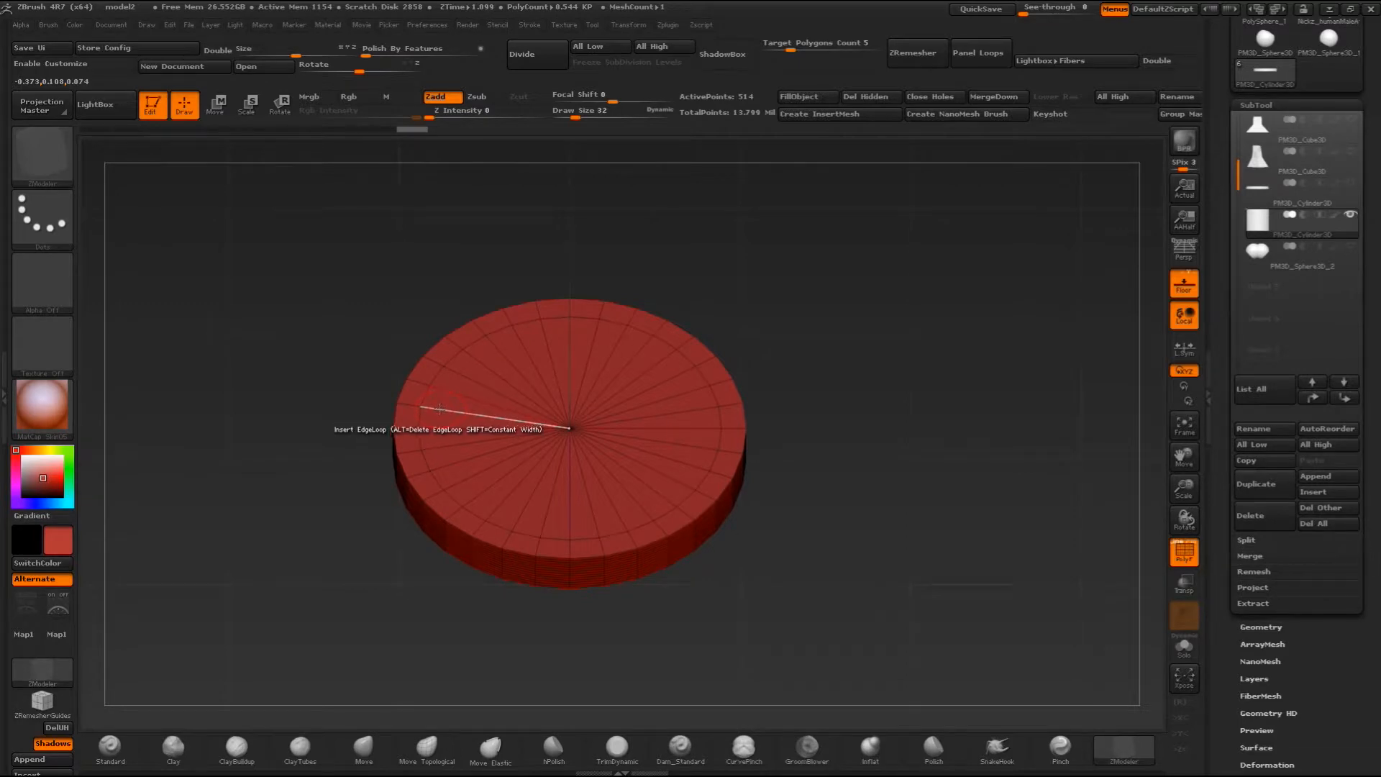
click(464, 379)
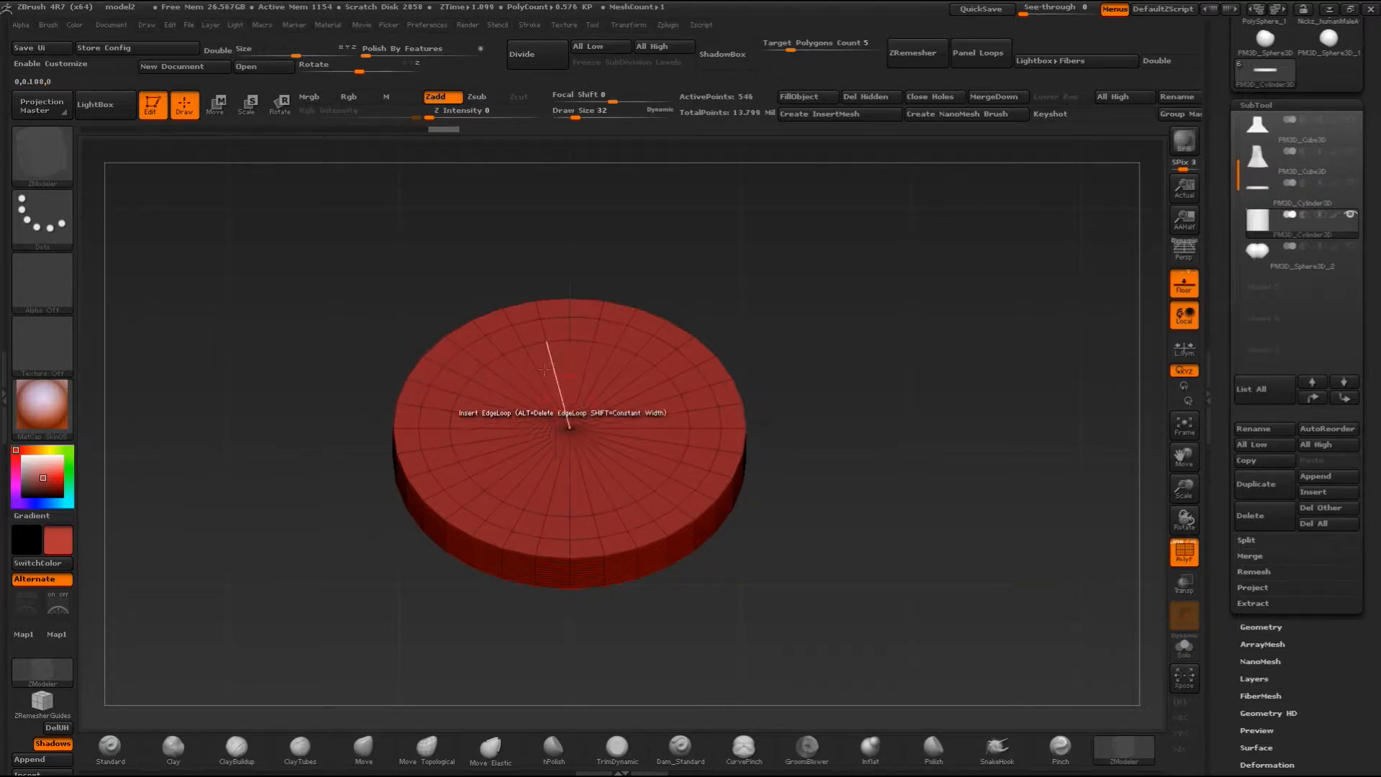
click(624, 373)
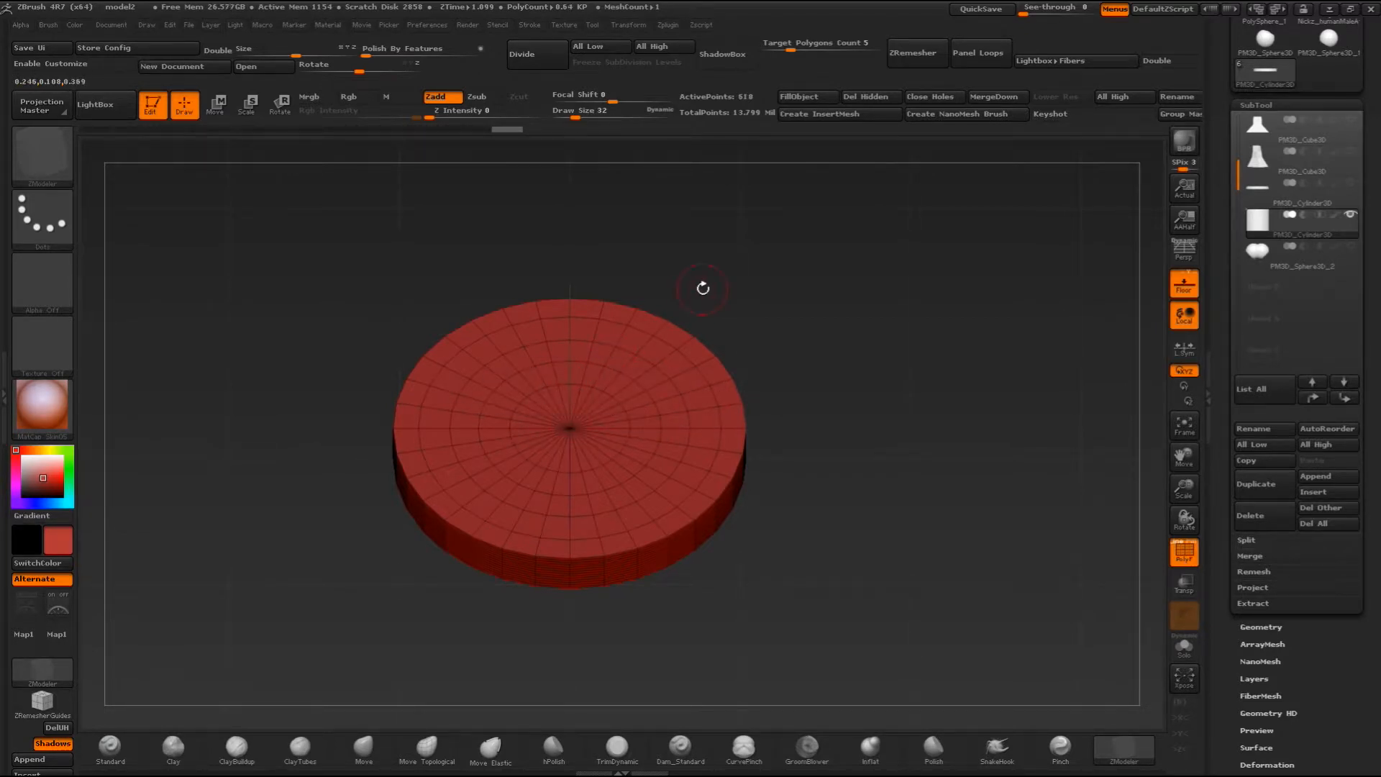
key(ctrl+z)
key(ctrl+z)
- Try QMesh on a single wedge polygon of the disc's top face, and undo it
mouse_move(769, 356)
mouse_down()
mouse_move(821, 408)
mouse_move(830, 467)
mouse_move(832, 367)
mouse_move(805, 367)
mouse_move(854, 348)
mouse_move(838, 391)
mouse_up()
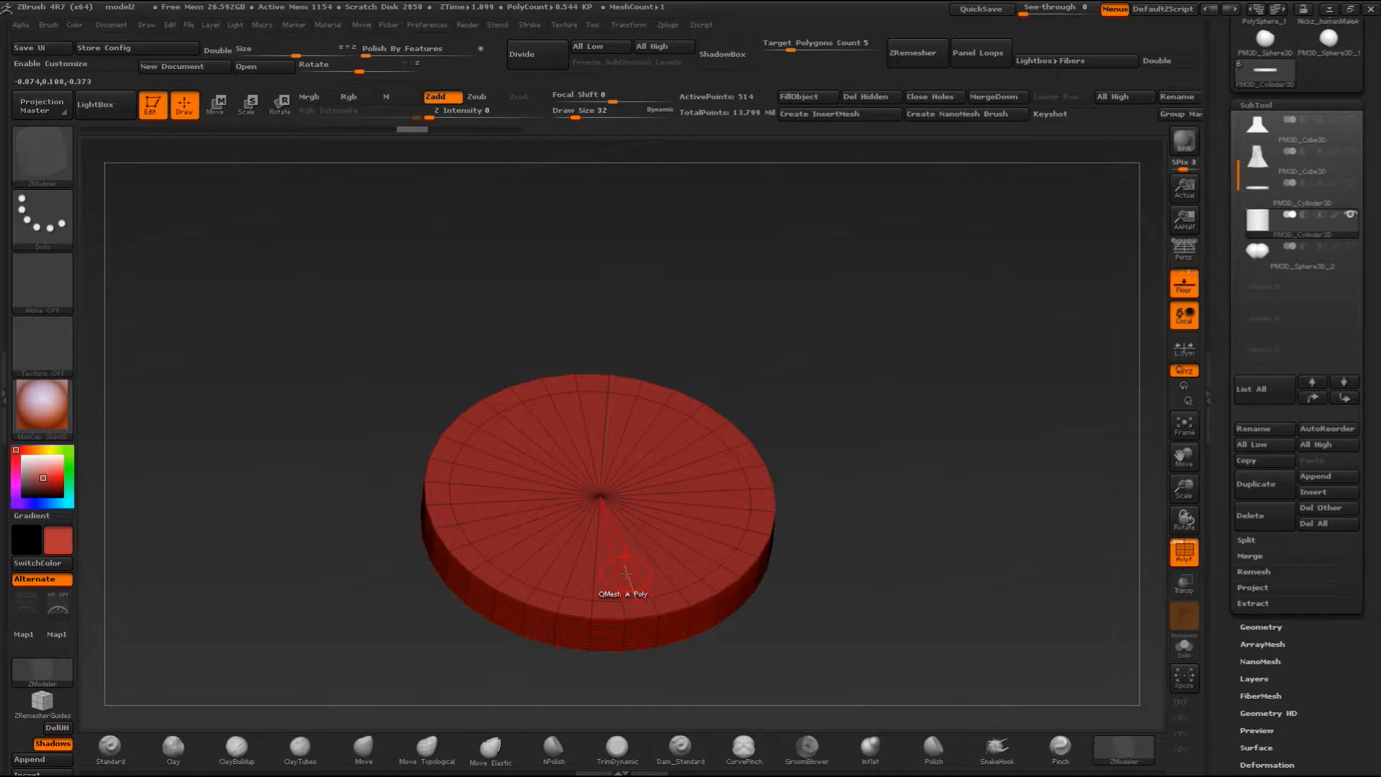
drag(626, 561, 651, 457)
key(ctrl+z)
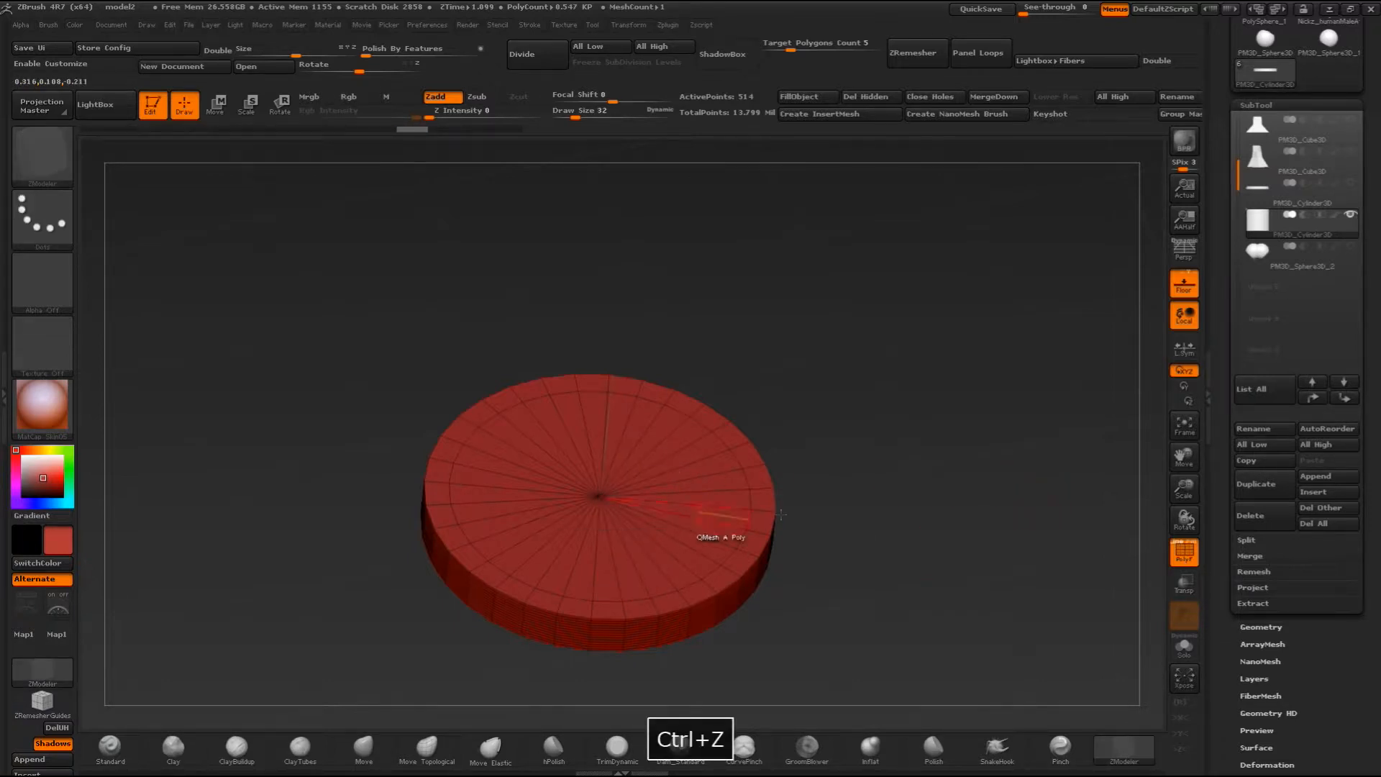
- Give the disc a new polygroup and raise all faces inside its top edge loop with QMesh as a narrower second tier
click(1188, 550)
drag(785, 513, 537, 558)
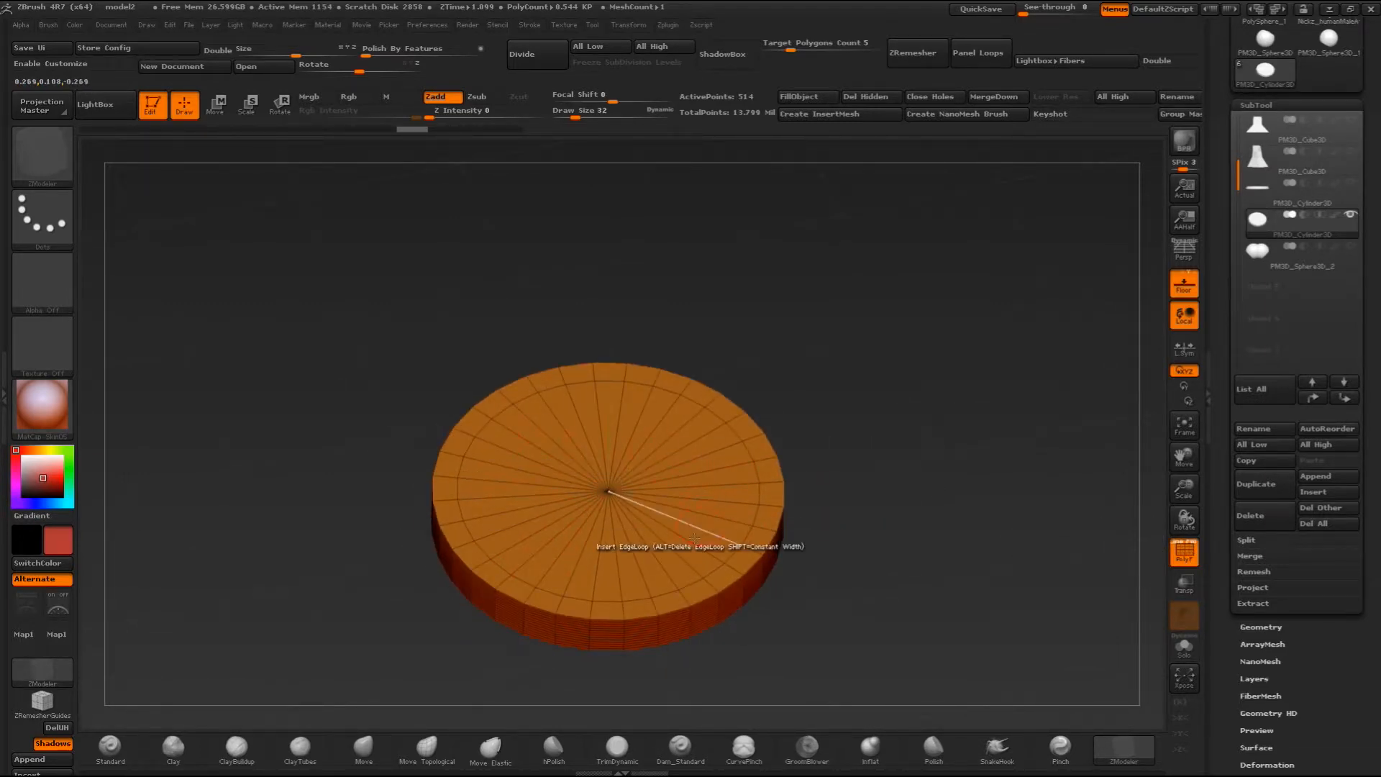
drag(748, 374, 702, 440)
drag(848, 321, 833, 346)
mouse_move(777, 305)
mouse_down()
mouse_move(887, 392)
mouse_move(820, 334)
mouse_up()
alt+drag(502, 466, 484, 415)
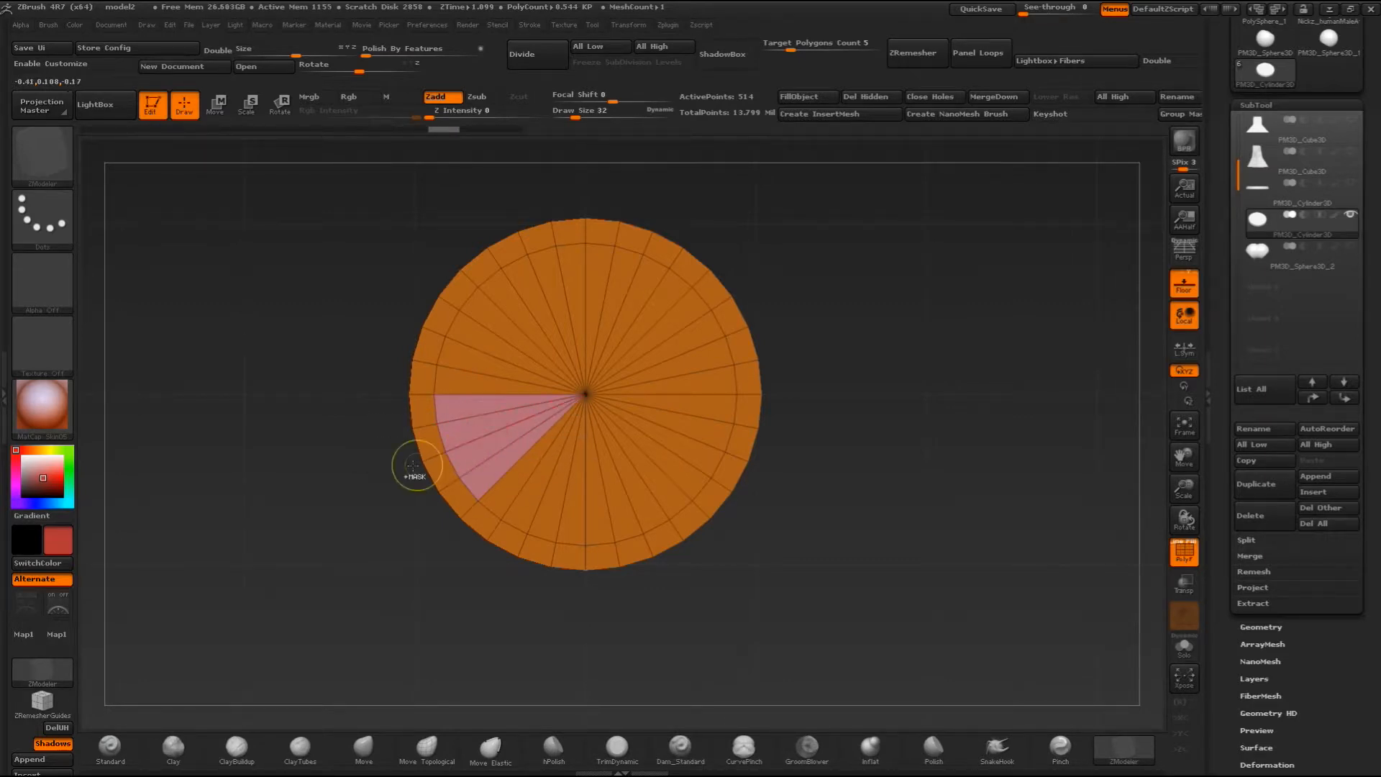
key(ctrl+z)
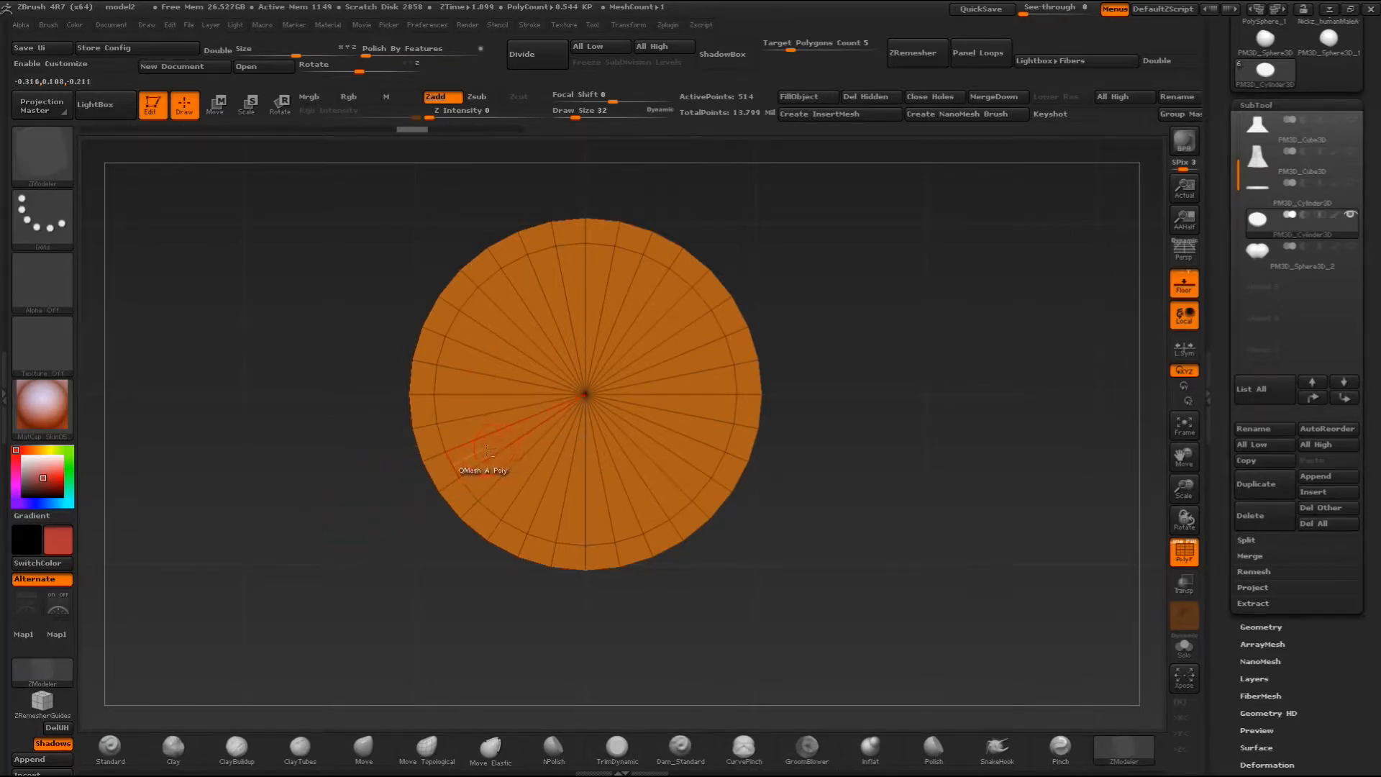
mouse_move(485, 450)
alt+mouse_down()
mouse_move(460, 445)
mouse_move(442, 403)
mouse_move(460, 324)
mouse_move(595, 300)
mouse_move(712, 392)
mouse_move(648, 496)
mouse_move(568, 532)
mouse_move(510, 459)
alt+mouse_up()
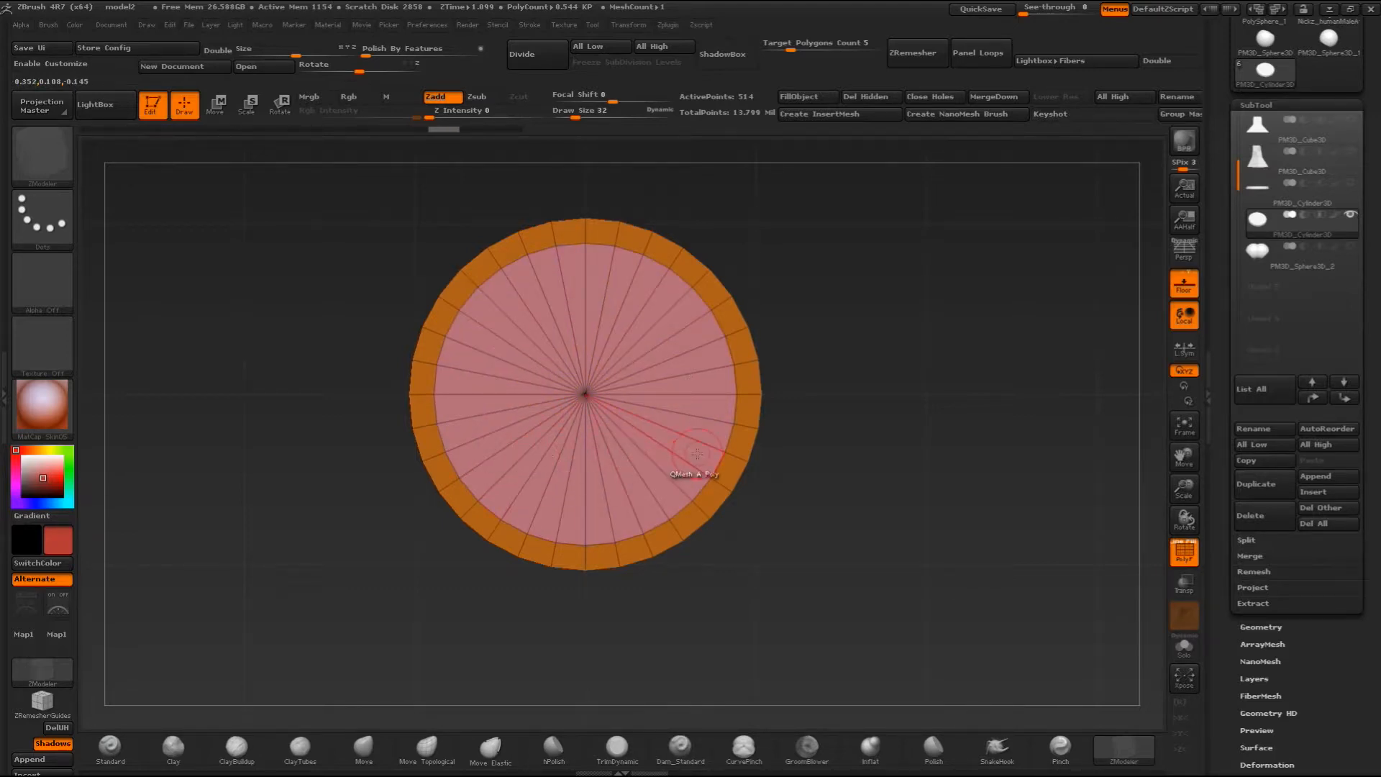
drag(837, 461, 689, 409)
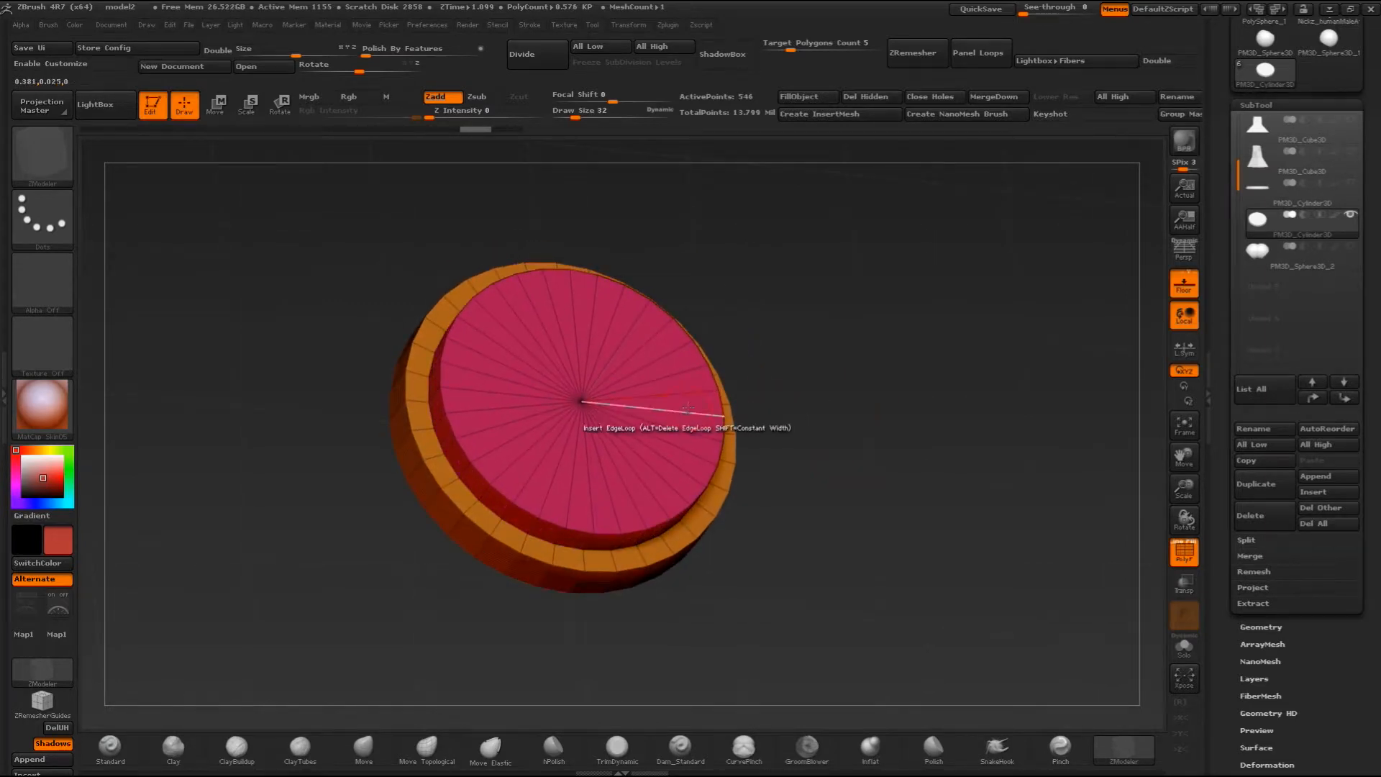
- Review the ZModeler edge Insert action, try QMesh on one wedge of the upper tier's top face, and undo it
key(space)
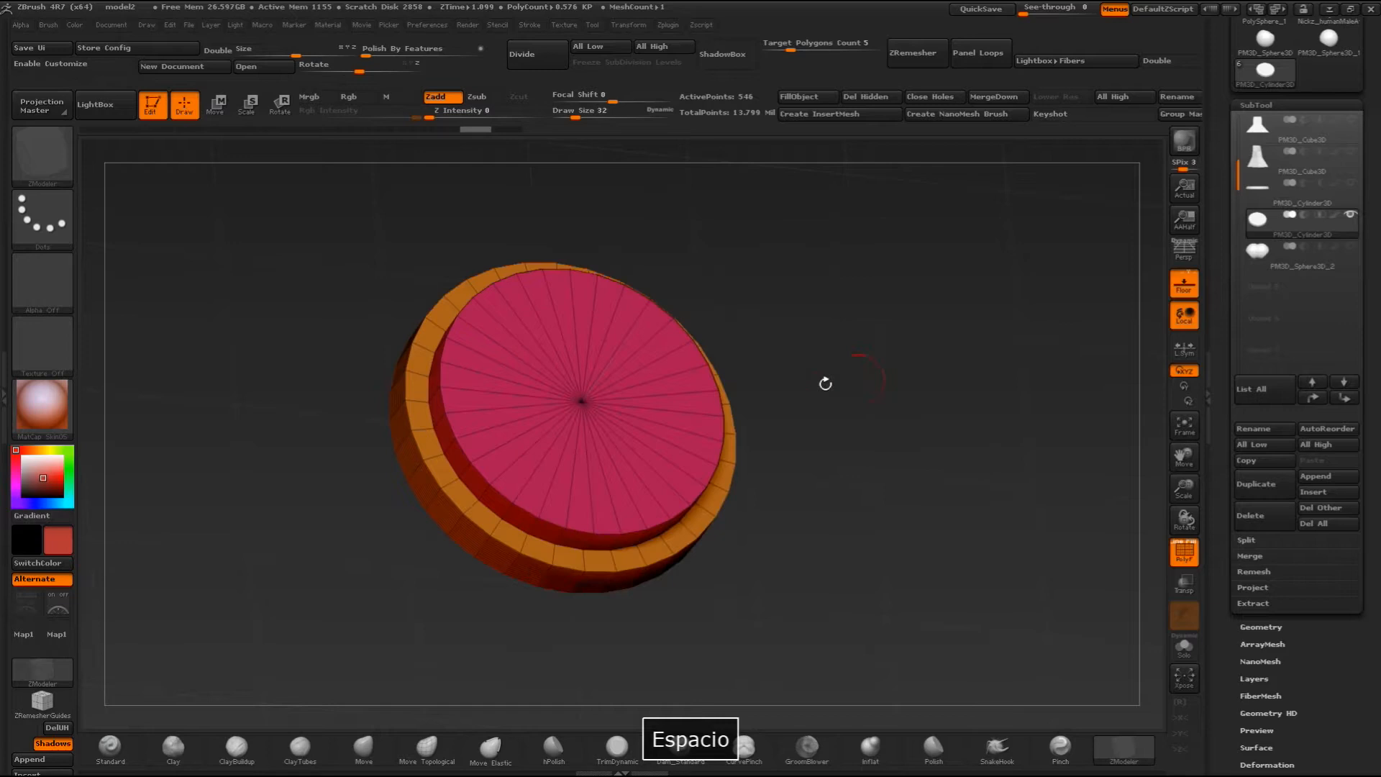
key(space)
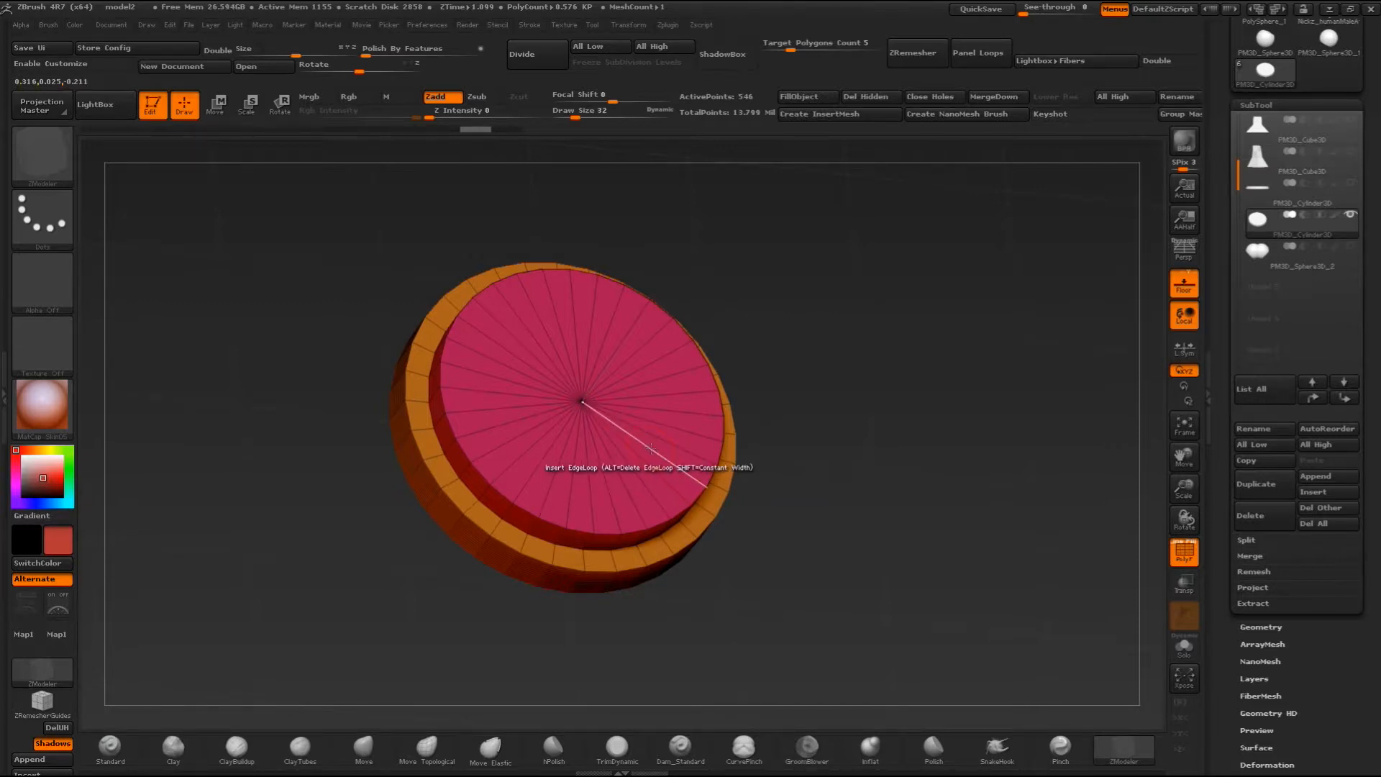
key(space)
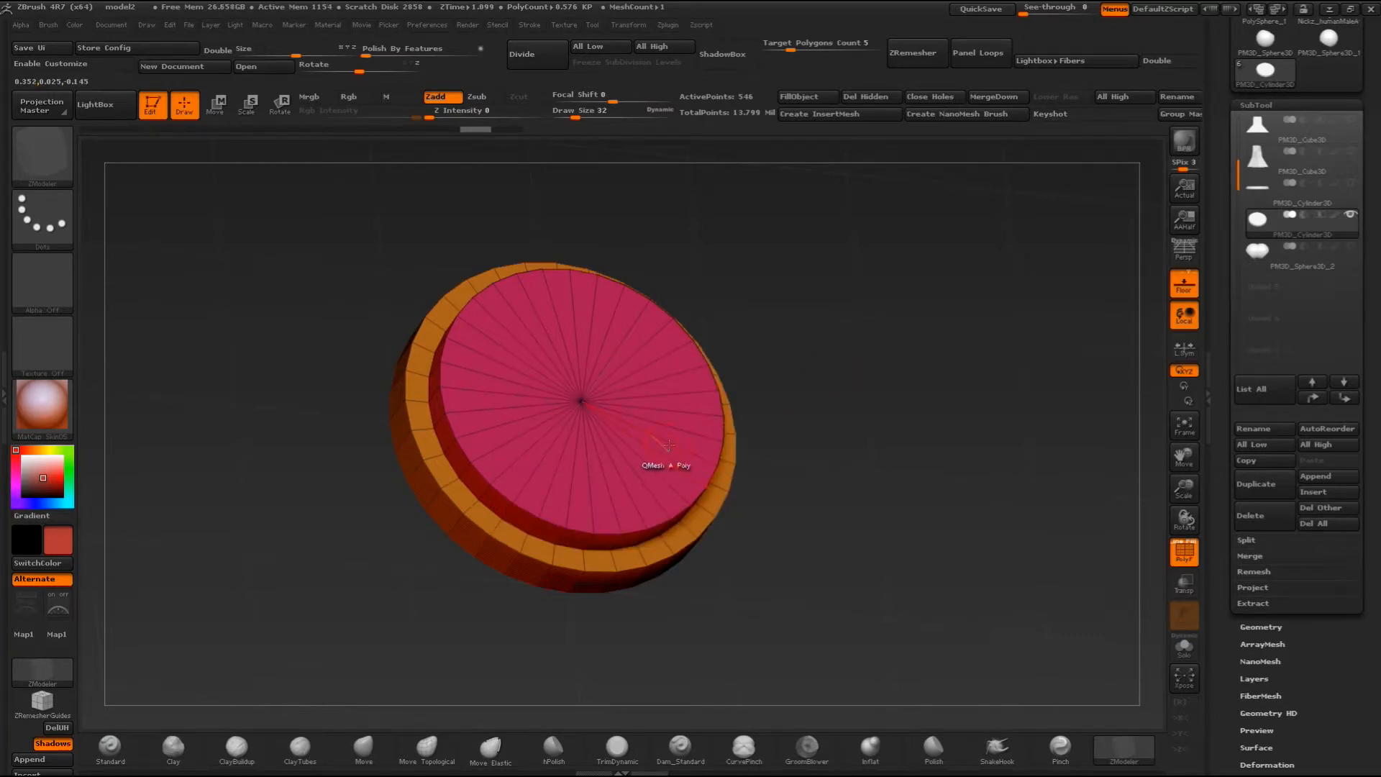
key(space)
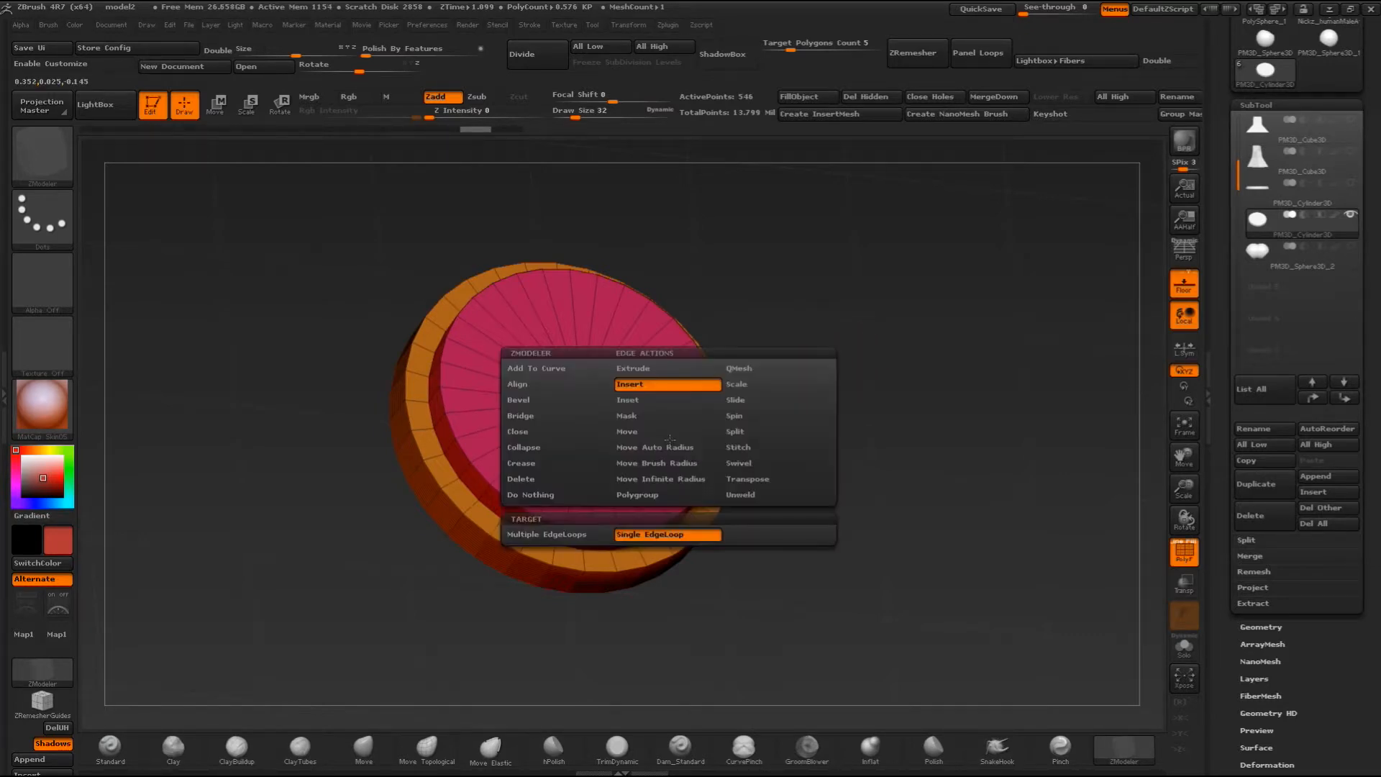
click(637, 387)
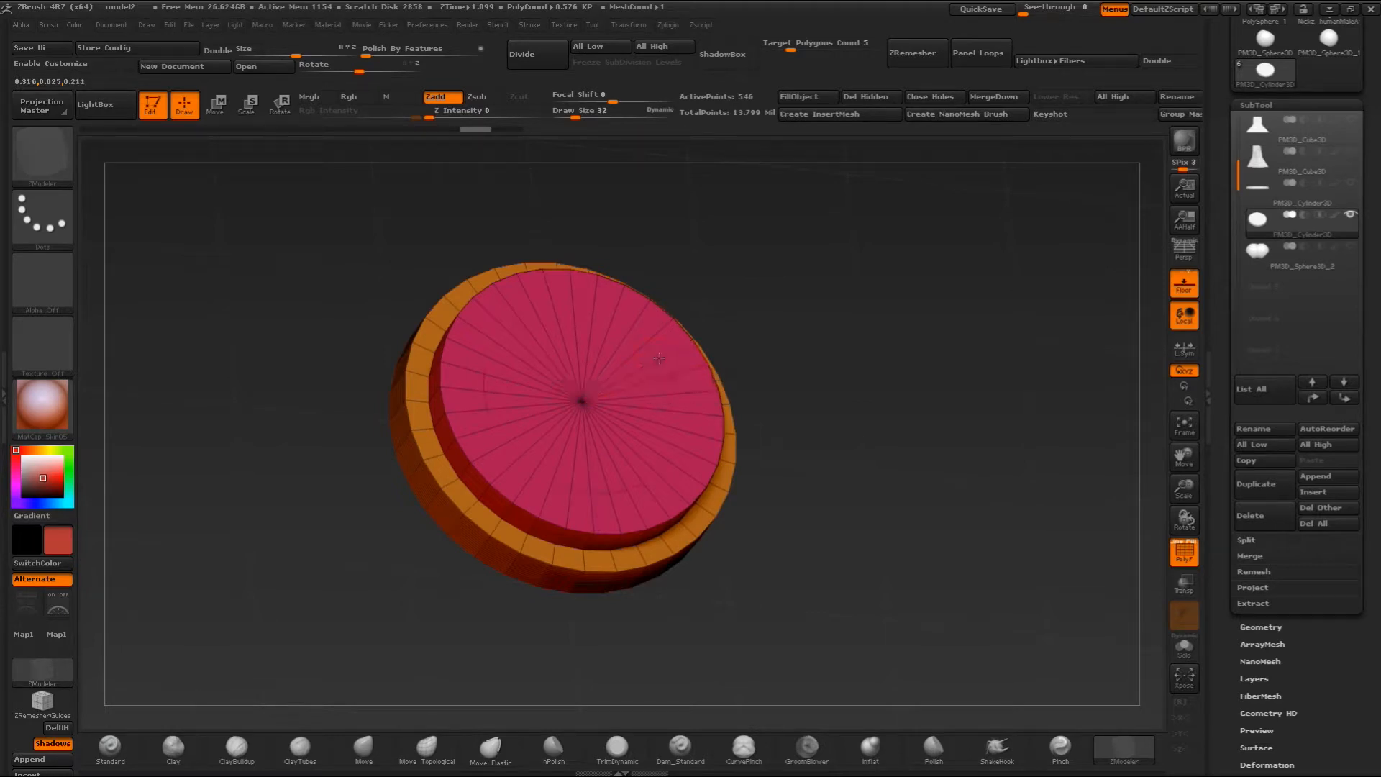
key(ctrl+z)
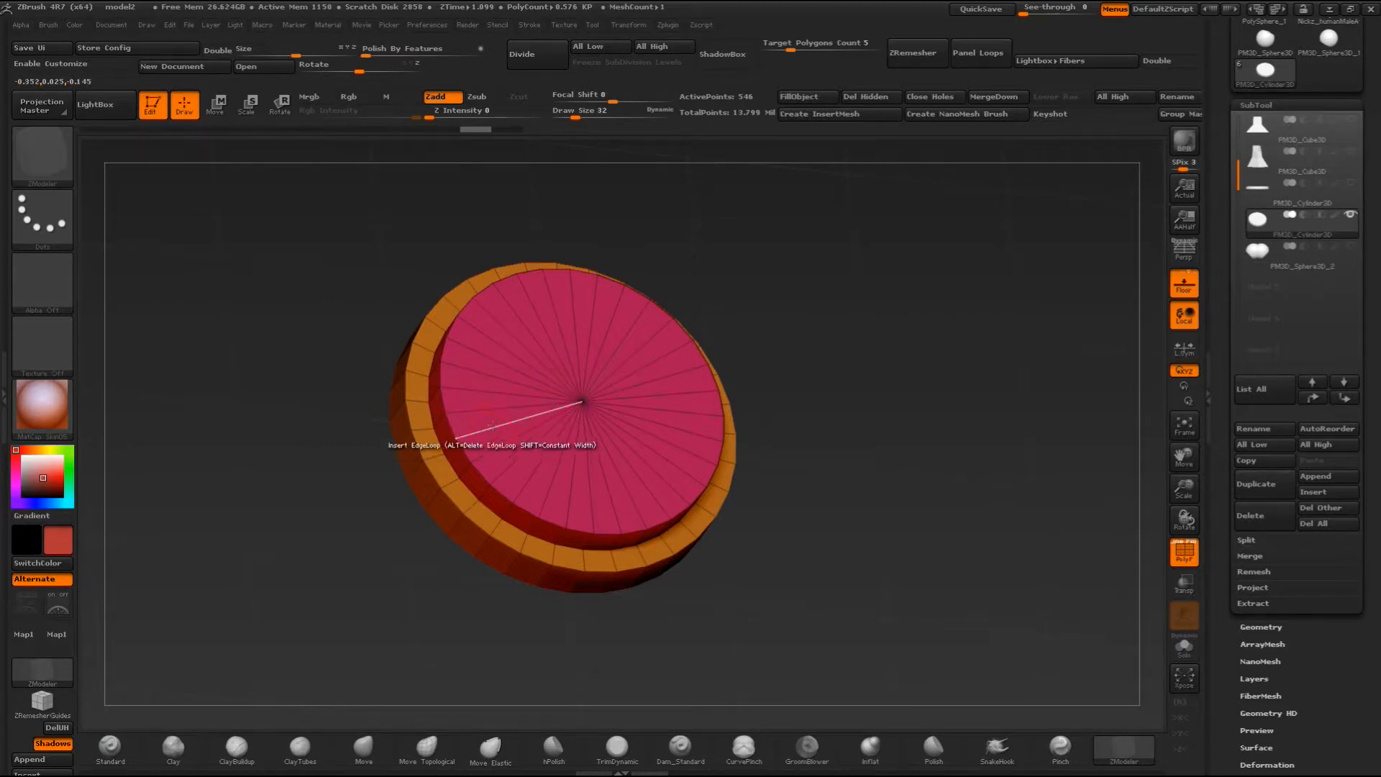
key(space)
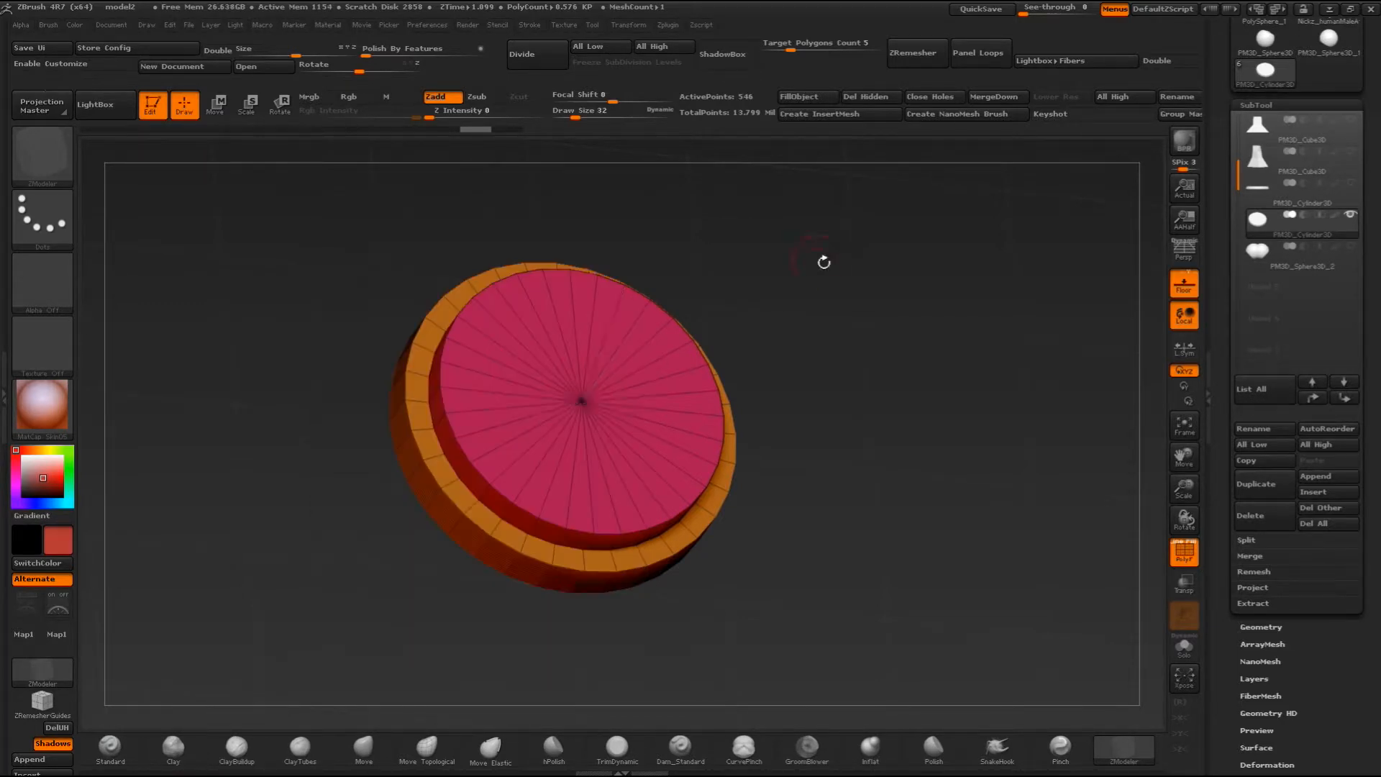
drag(492, 434, 481, 451)
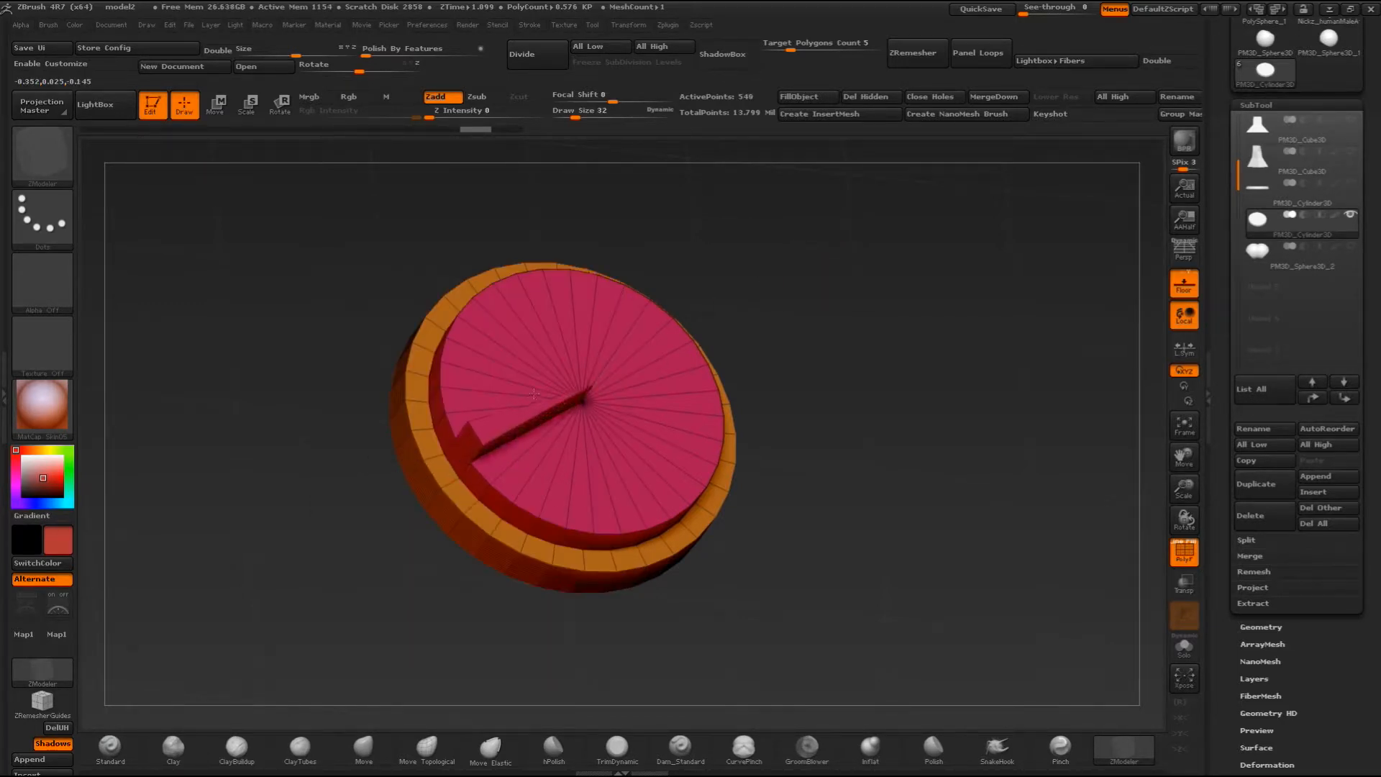
key(ctrl+z)
- Try masking the lower tier of the disc from a side view, and undo the mask
drag(816, 352, 848, 308)
alt+drag(838, 399, 741, 473)
drag(763, 464, 823, 447)
key(ctrl)
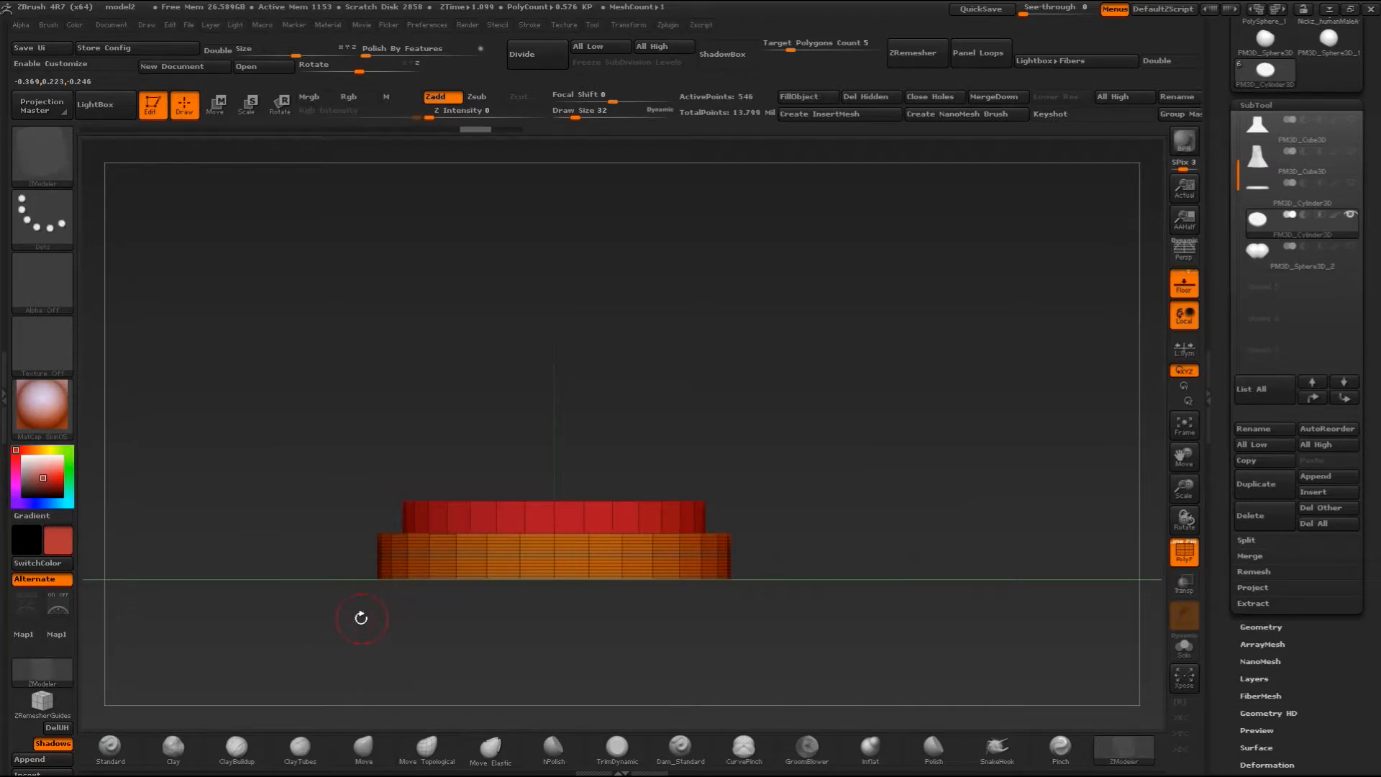
mouse_move(328, 623)
ctrl+mouse_down()
mouse_move(374, 602)
mouse_move(788, 566)
ctrl+mouse_up()
key(ctrl+z)
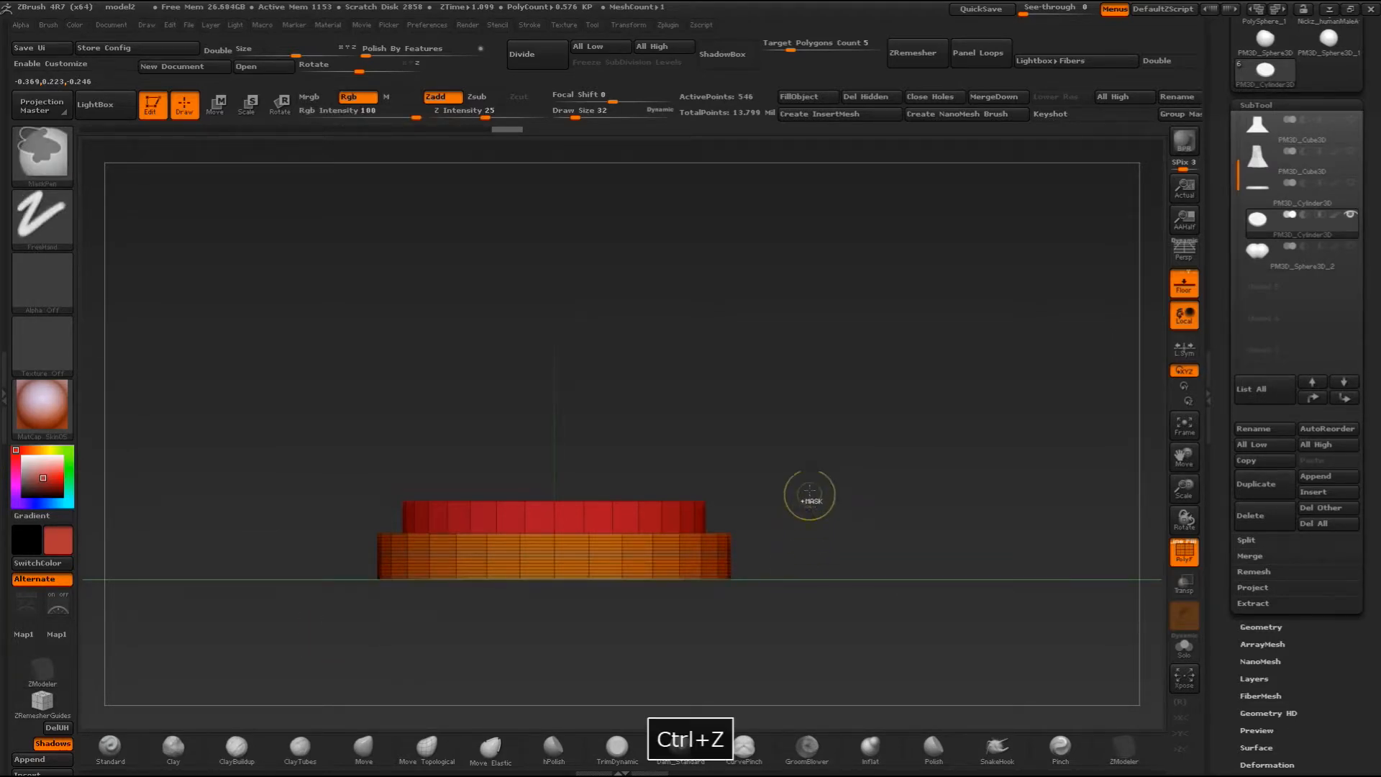
- DynaMesh the two-tier disc at resolution 496
click(1258, 626)
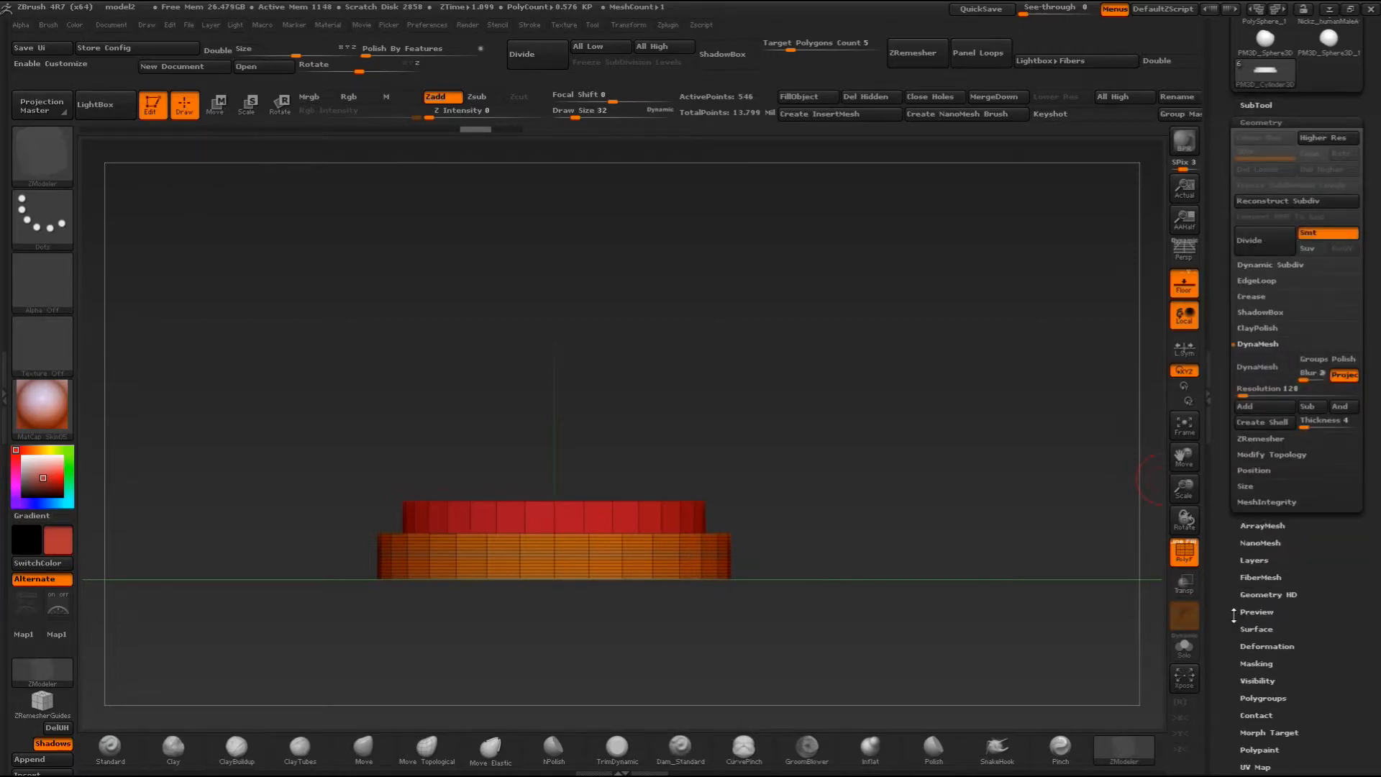
drag(789, 468, 745, 465)
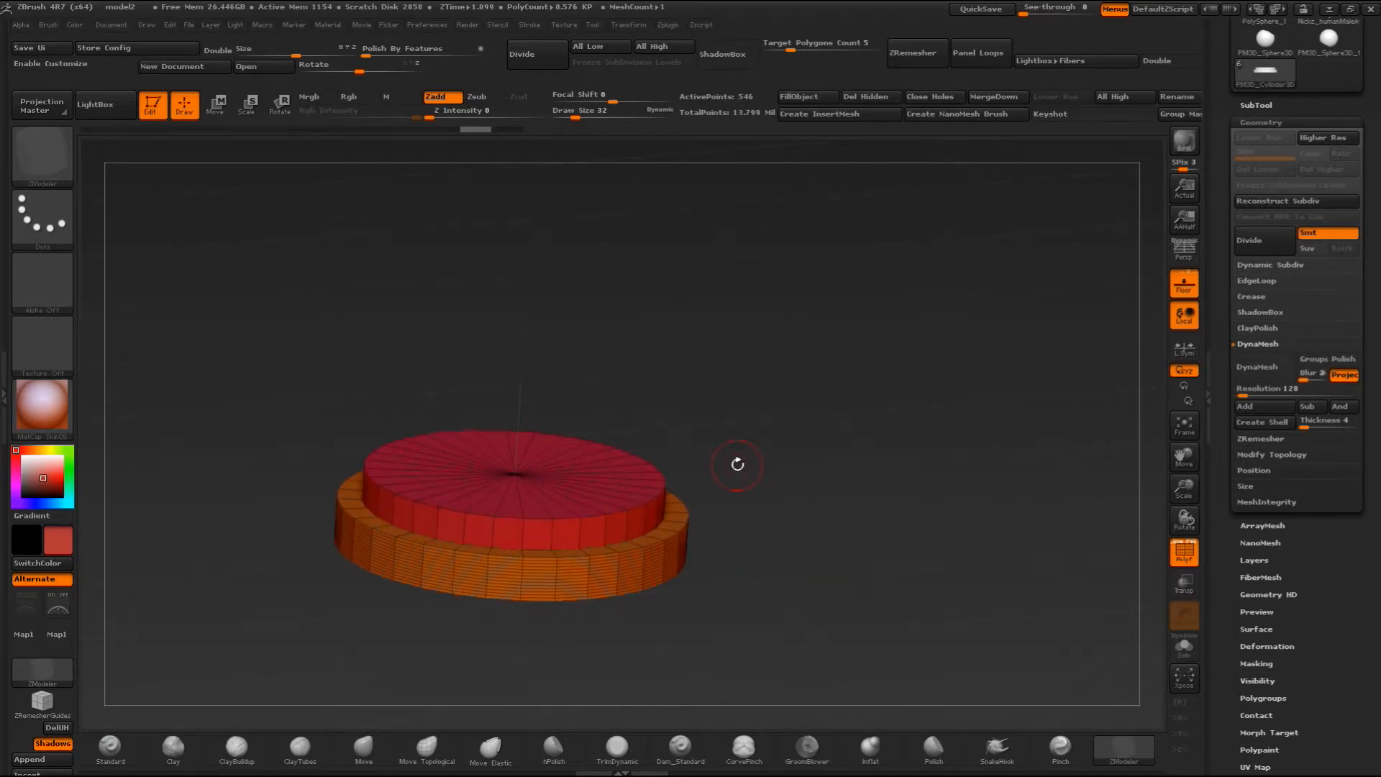
shift+drag(791, 435, 788, 435)
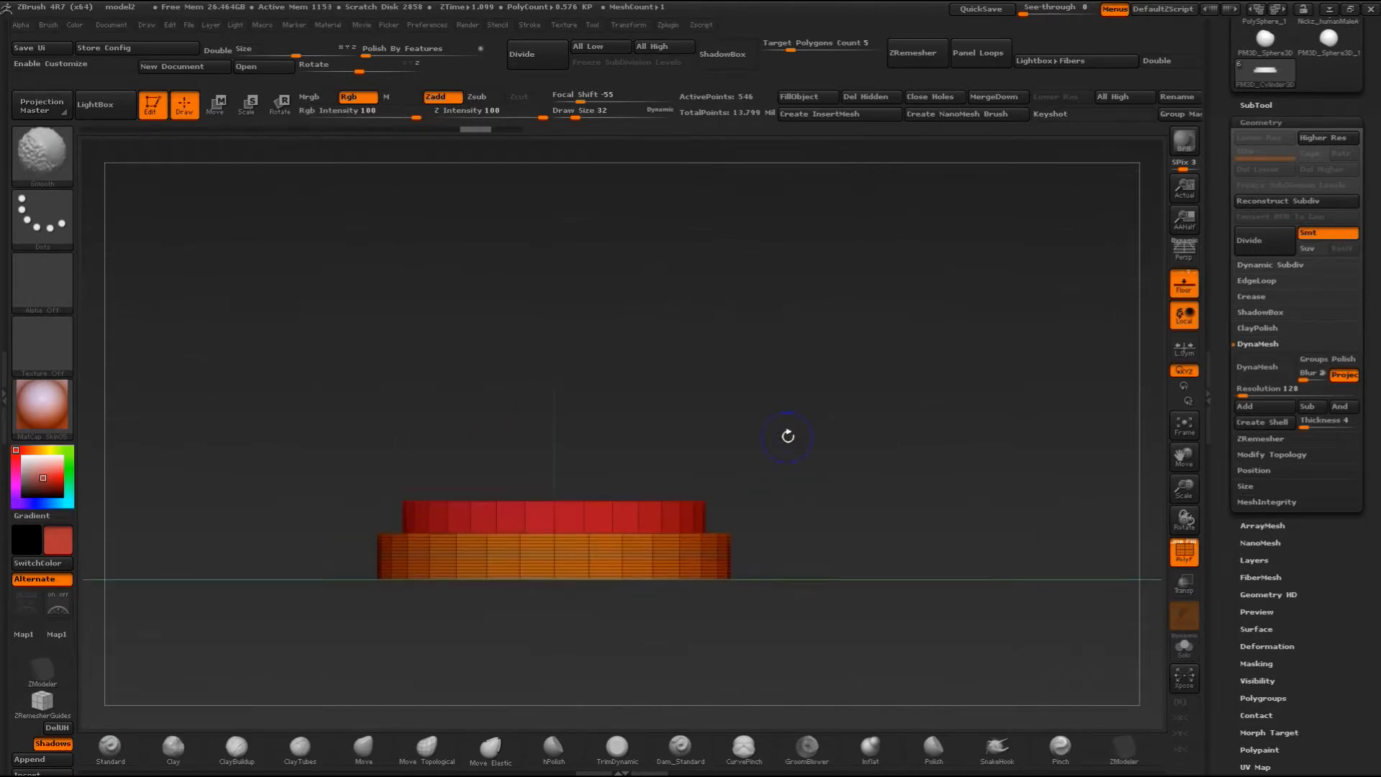
alt+drag(898, 465, 935, 428)
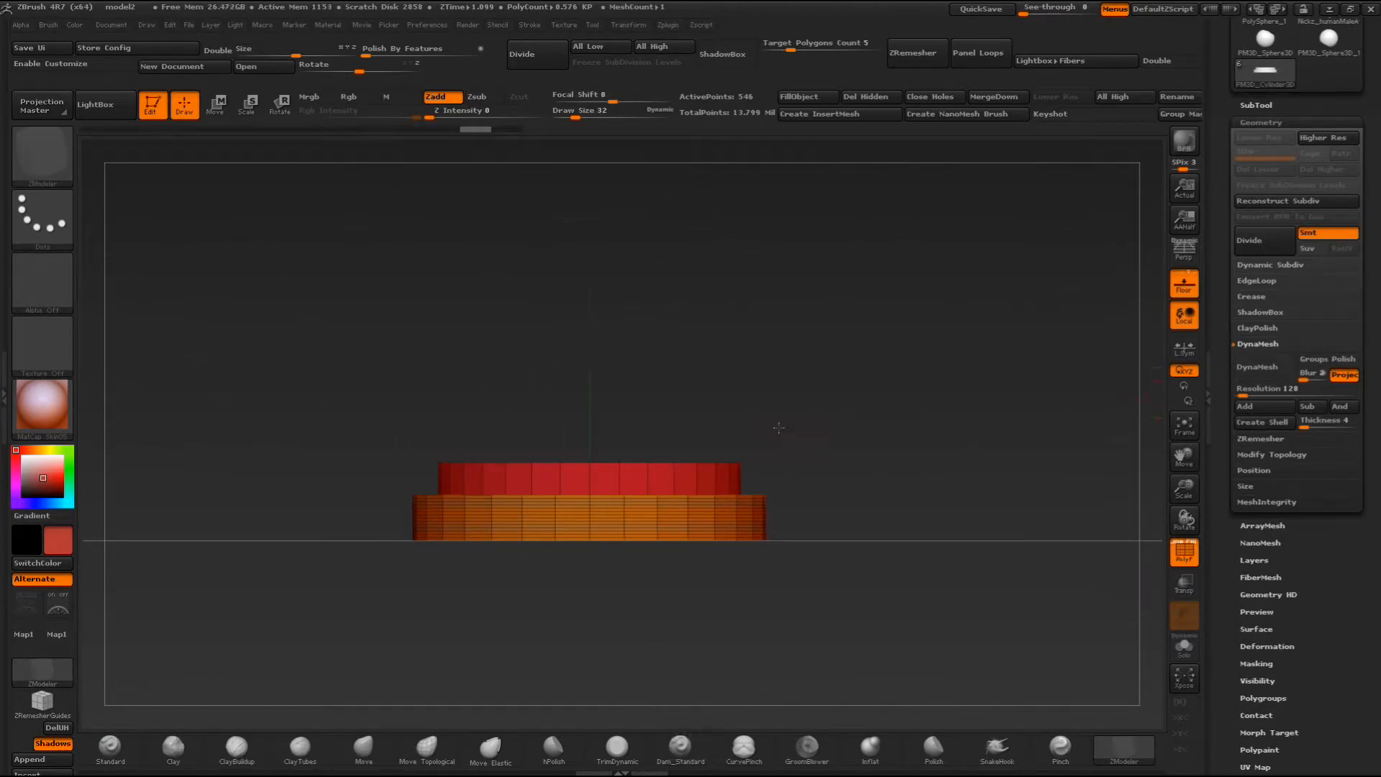
drag(781, 425, 786, 463)
drag(1244, 395, 1253, 393)
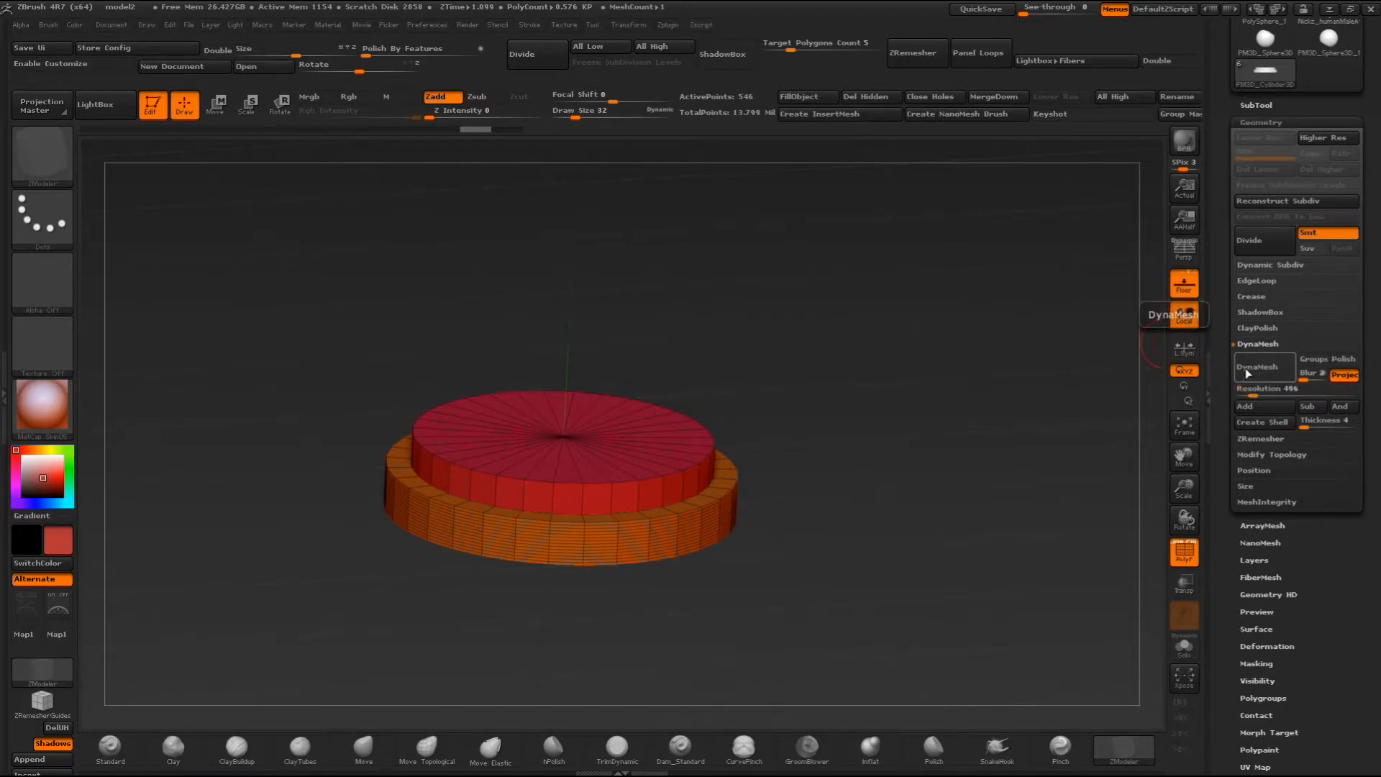
click(1257, 367)
shift+drag(807, 321, 799, 358)
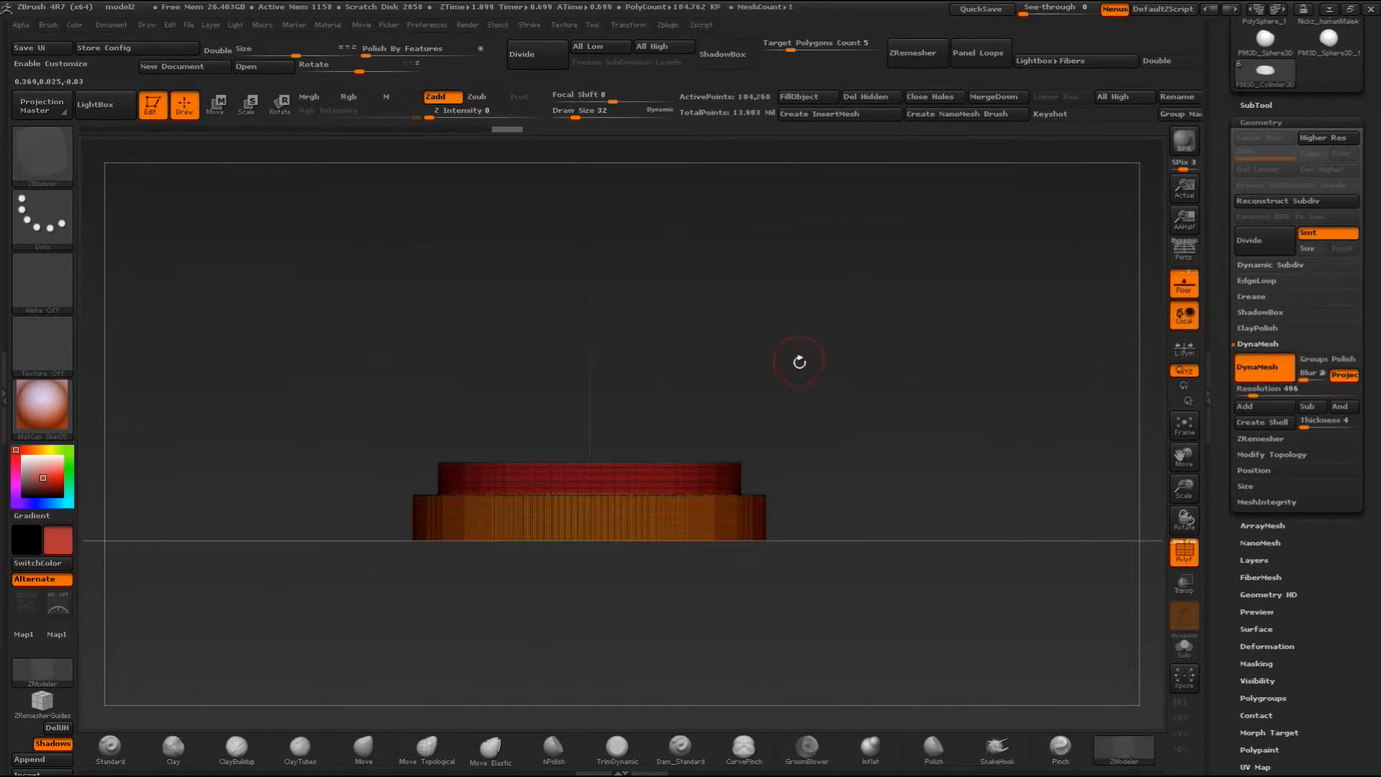
- Turn off the polyframe, mask the lower half of the disc's bottom tier and invert the mask
click(1184, 550)
ctrl+drag(363, 586, 804, 524)
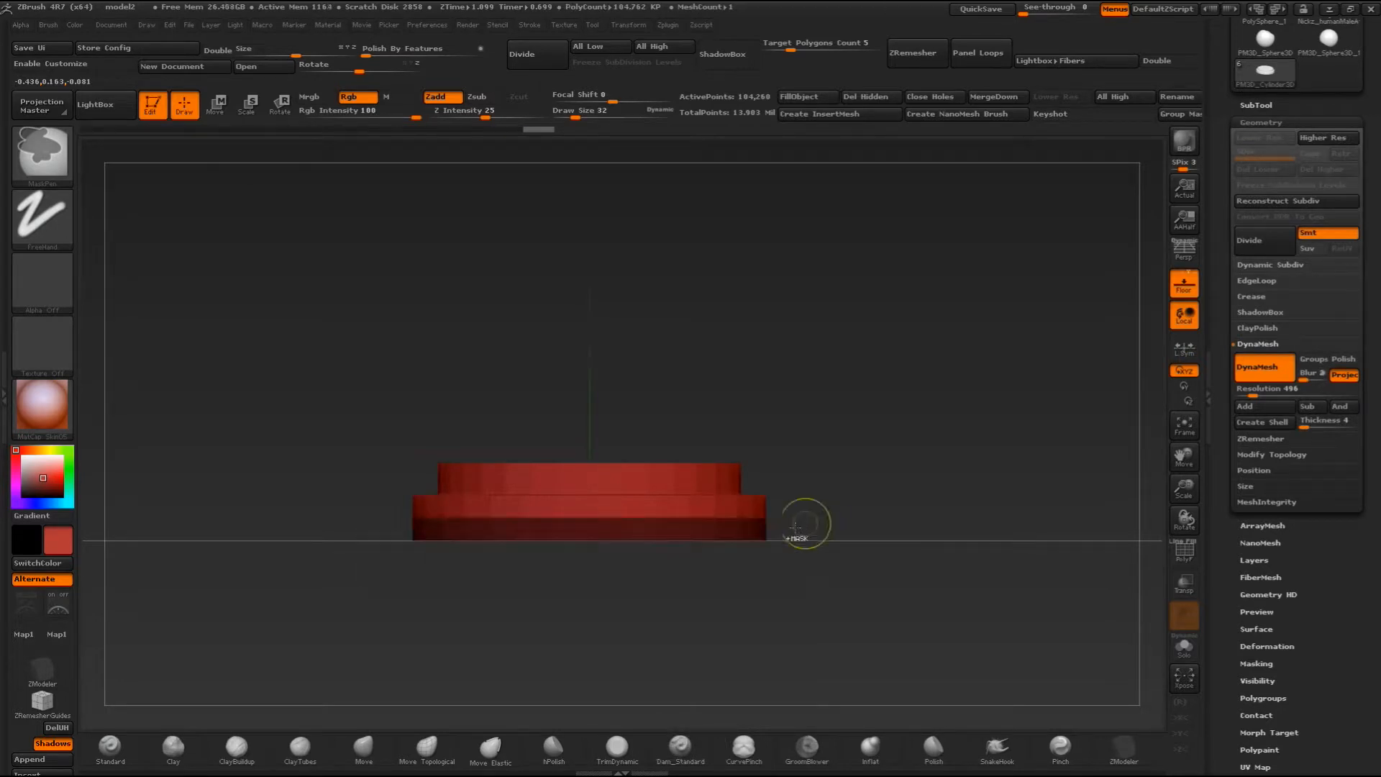
ctrl+click(865, 497)
- Inflate the unmasked lower half of the disc's bottom tier outward to form a rounded third tier
drag(917, 451, 995, 486)
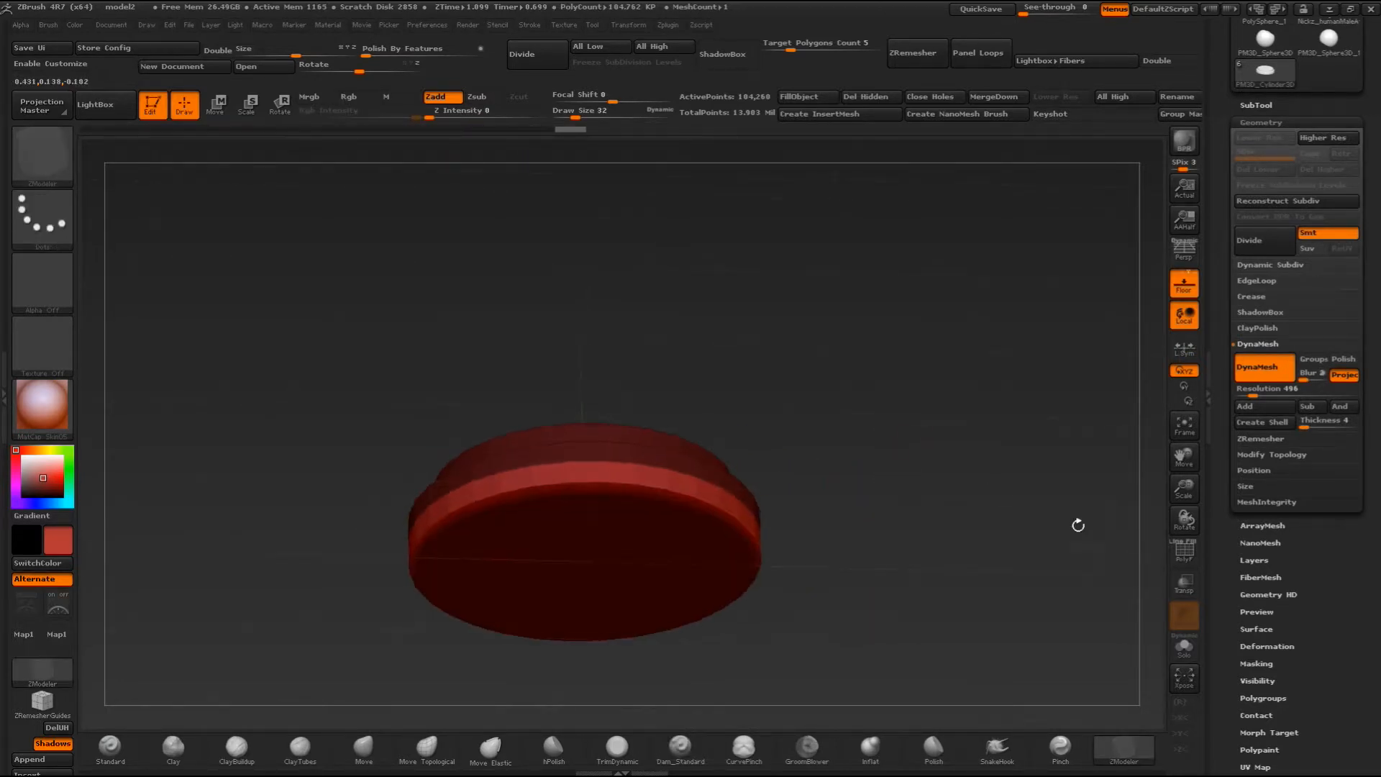
scroll(1230, 617, down, 4)
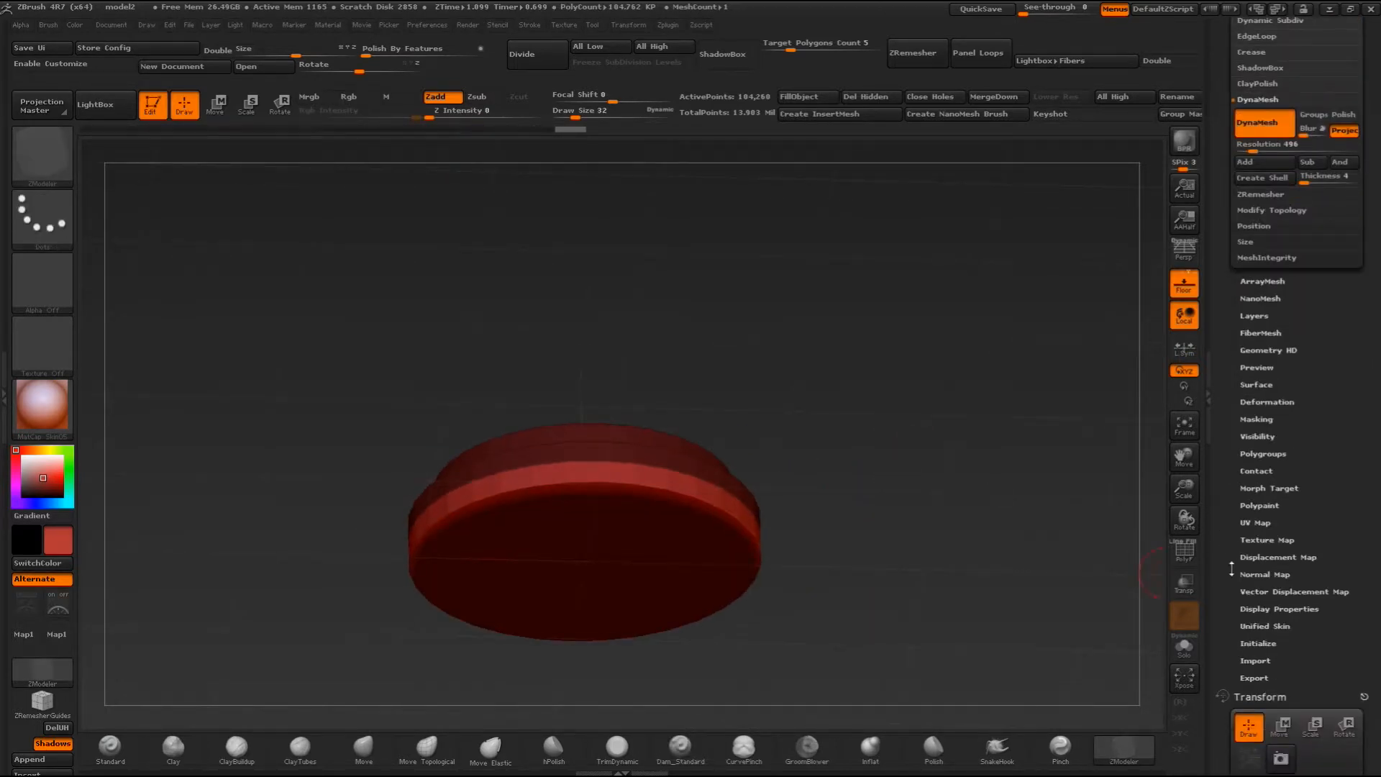
click(1257, 401)
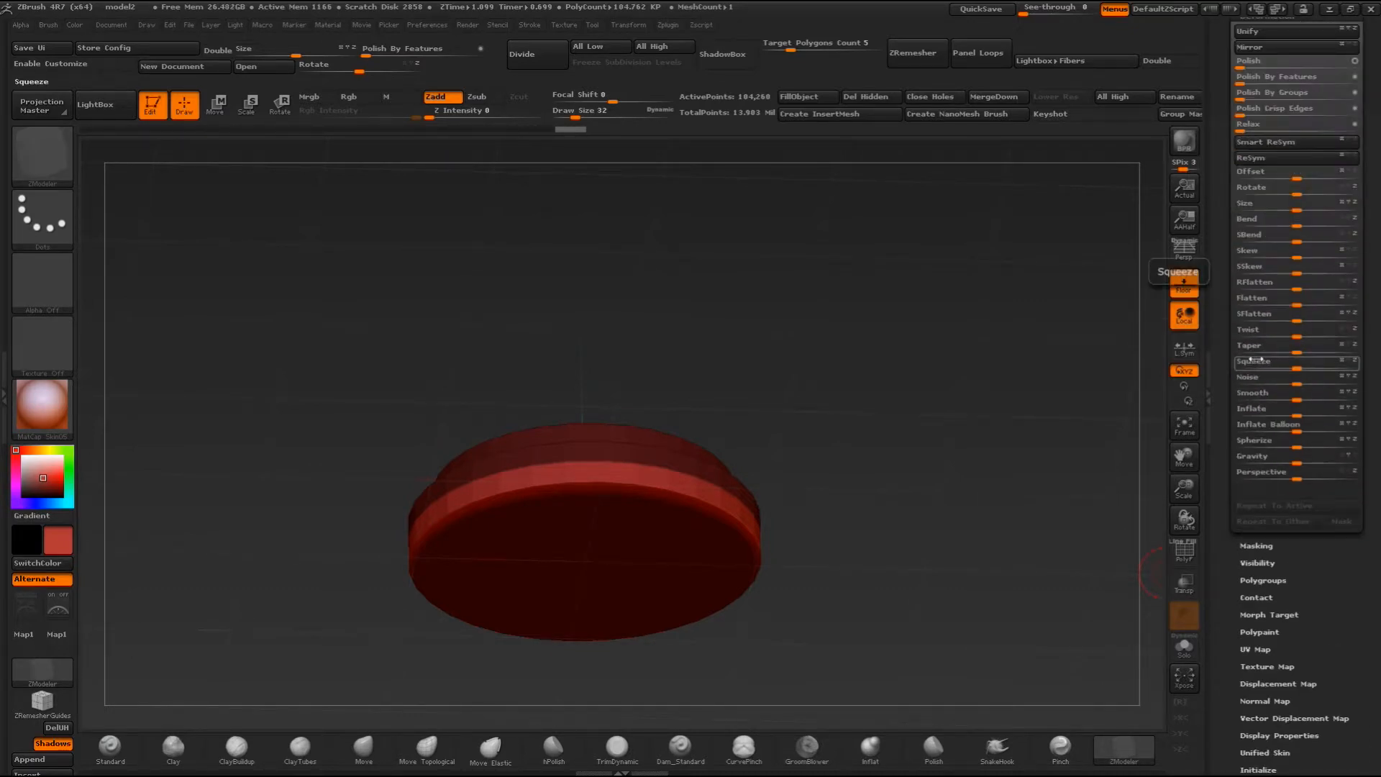
drag(1295, 414, 1318, 417)
key(ctrl+z)
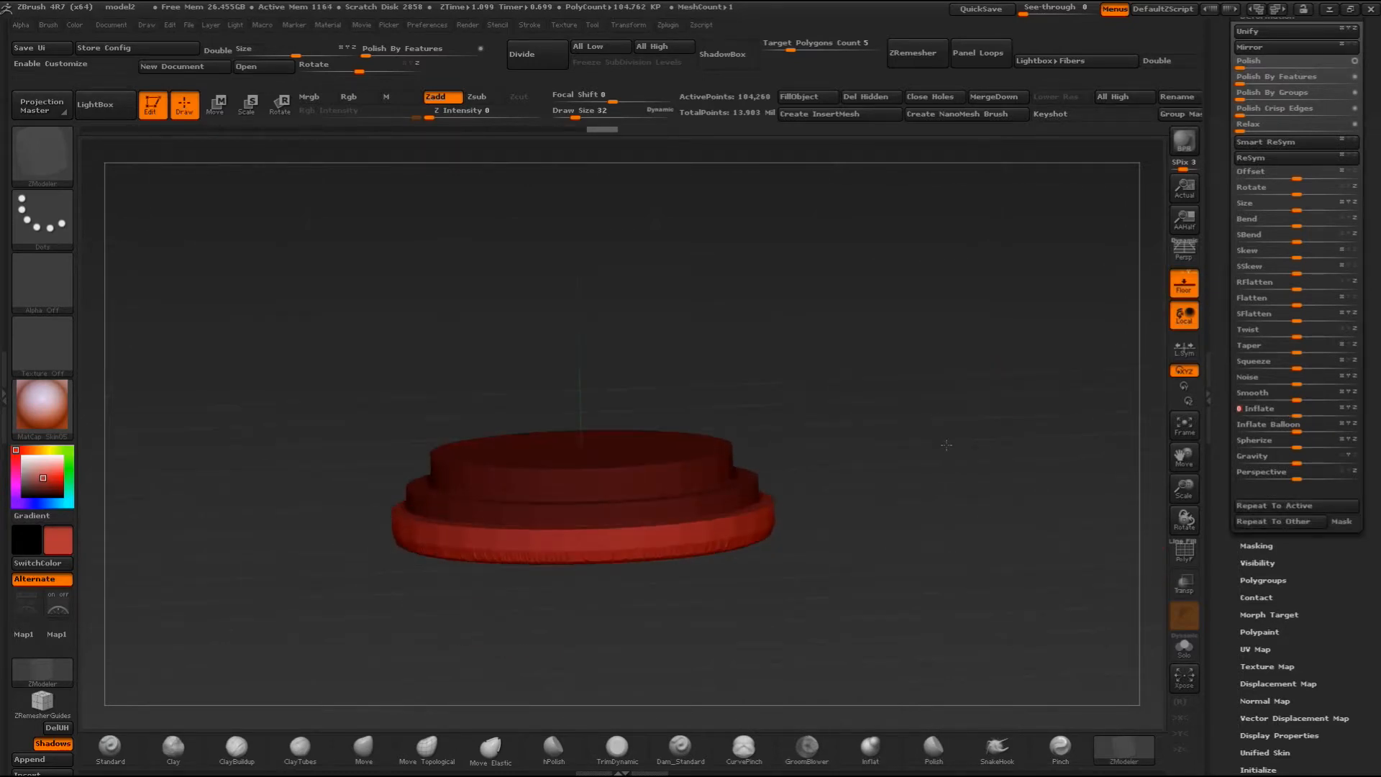
- Clear the mask and DynaMesh the tiered disc again
key(ctrl)
ctrl+drag(926, 480, 925, 484)
drag(923, 464, 842, 527)
mouse_move(847, 322)
mouse_down()
mouse_move(854, 370)
mouse_move(932, 341)
mouse_up()
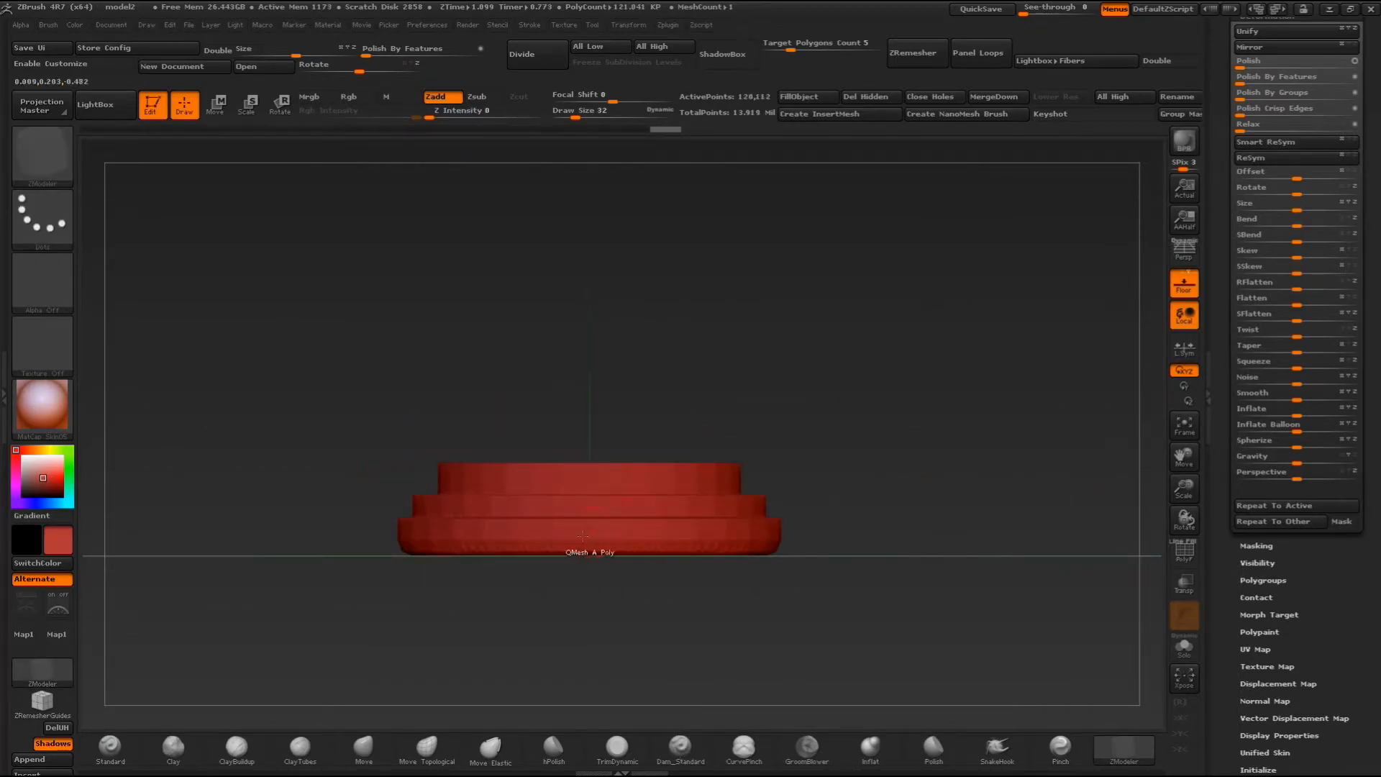
- Smooth the tiered disc slightly with Polish By Features
drag(1238, 567, 1244, 639)
drag(1230, 194, 1200, 291)
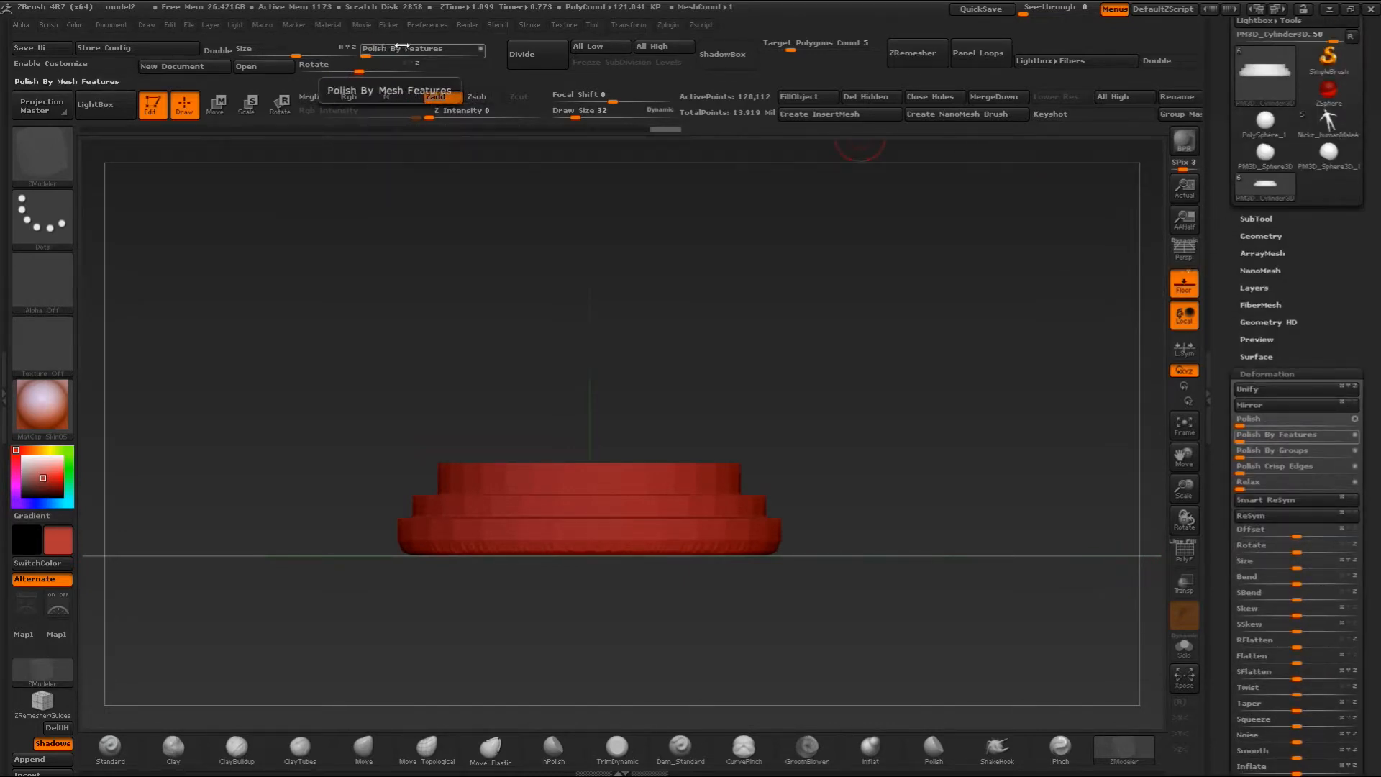
drag(367, 54, 379, 56)
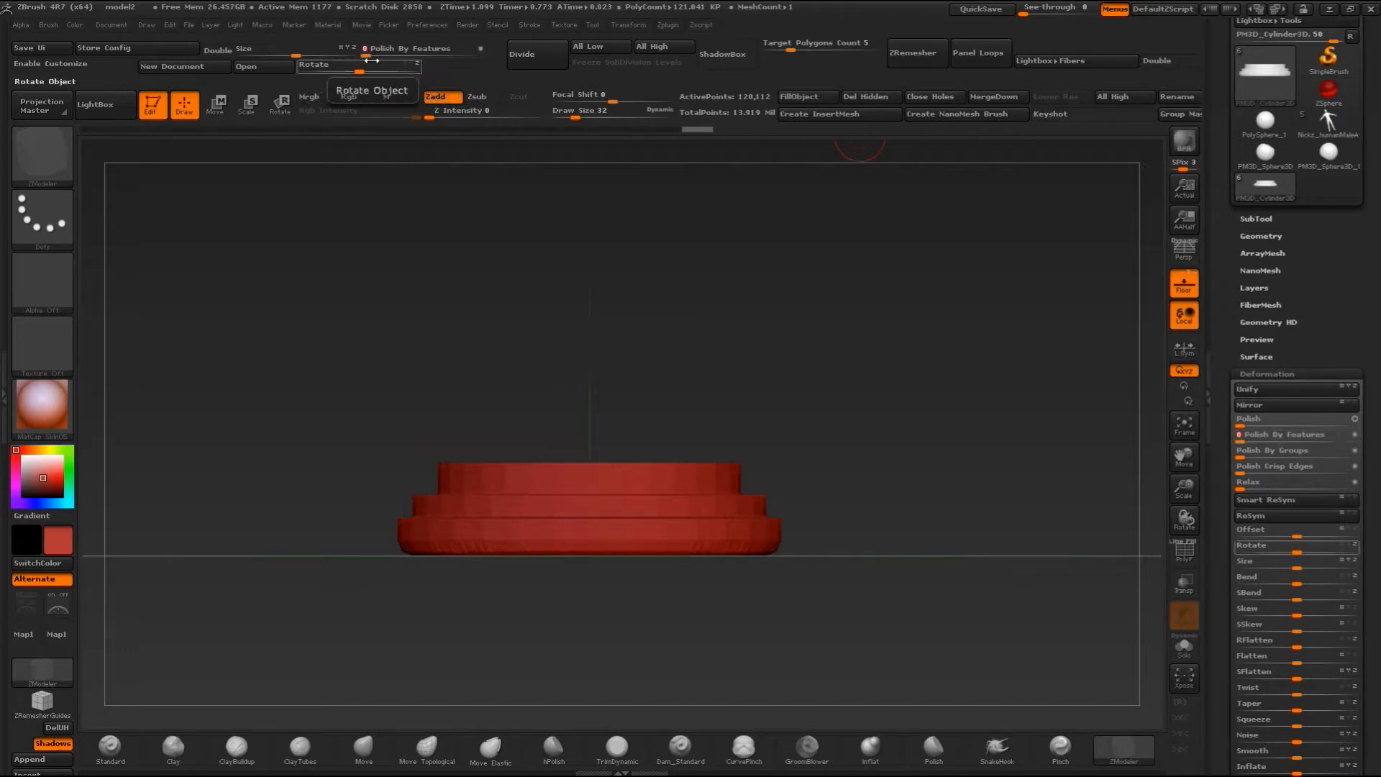
drag(515, 182, 602, 304)
drag(720, 255, 759, 364)
- Look through the thin disc and wide pedestal subtools, show the creature bust, and make the tiered disc active
click(1258, 219)
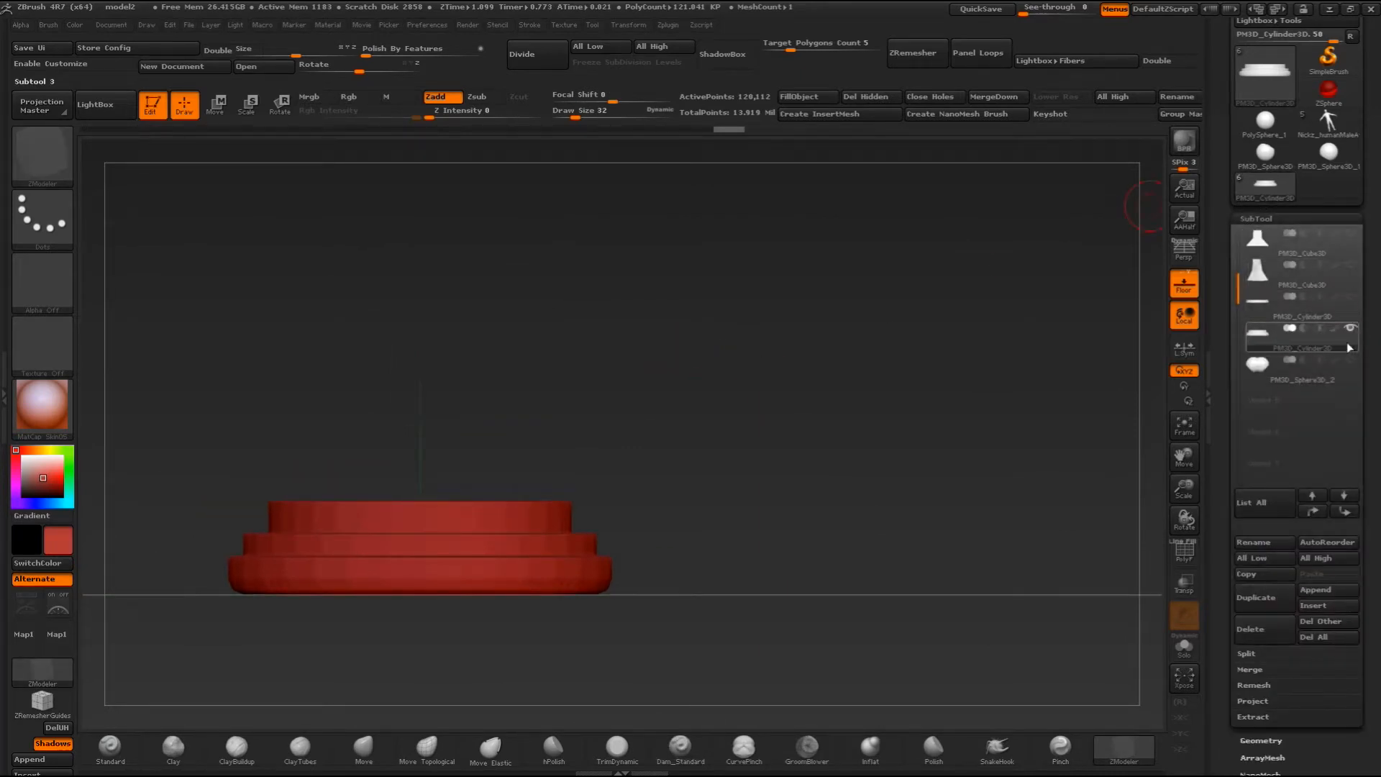
click(1286, 324)
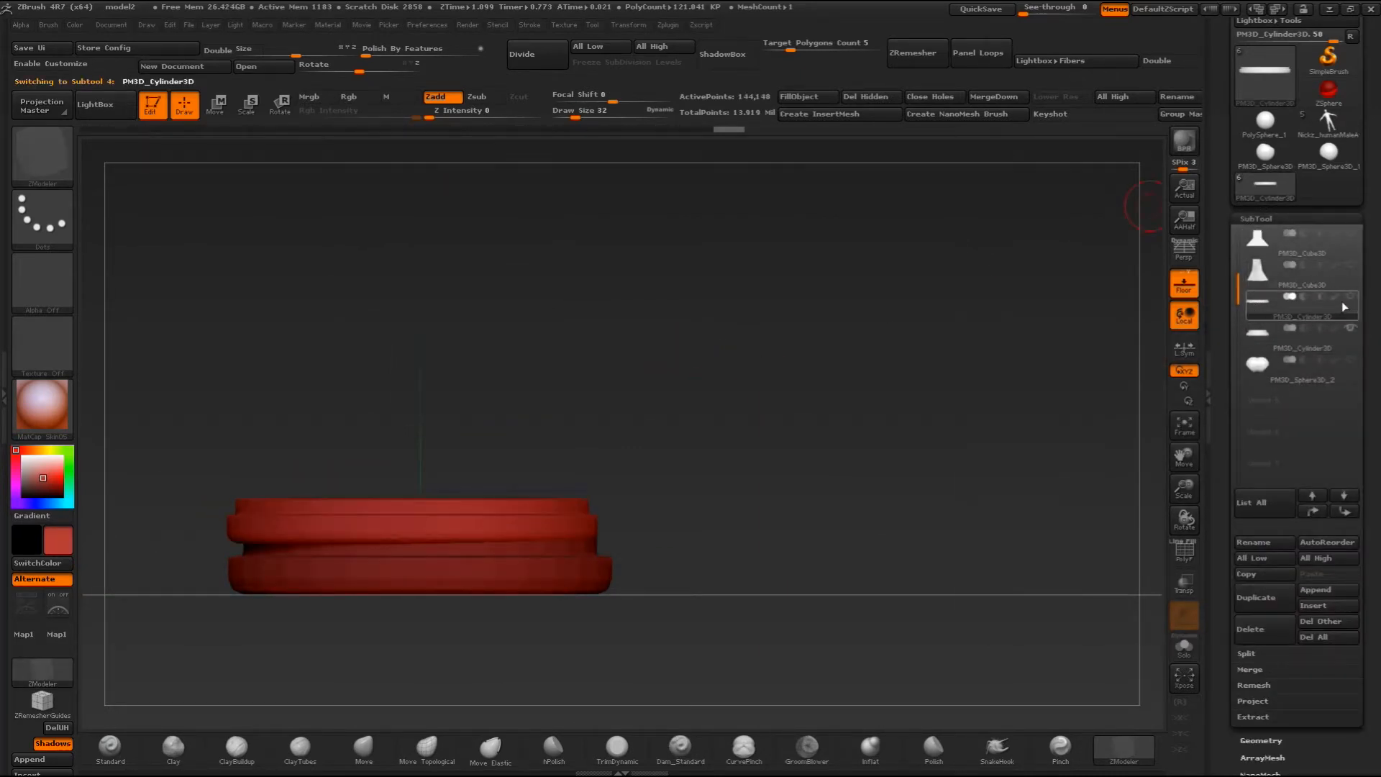
click(1345, 333)
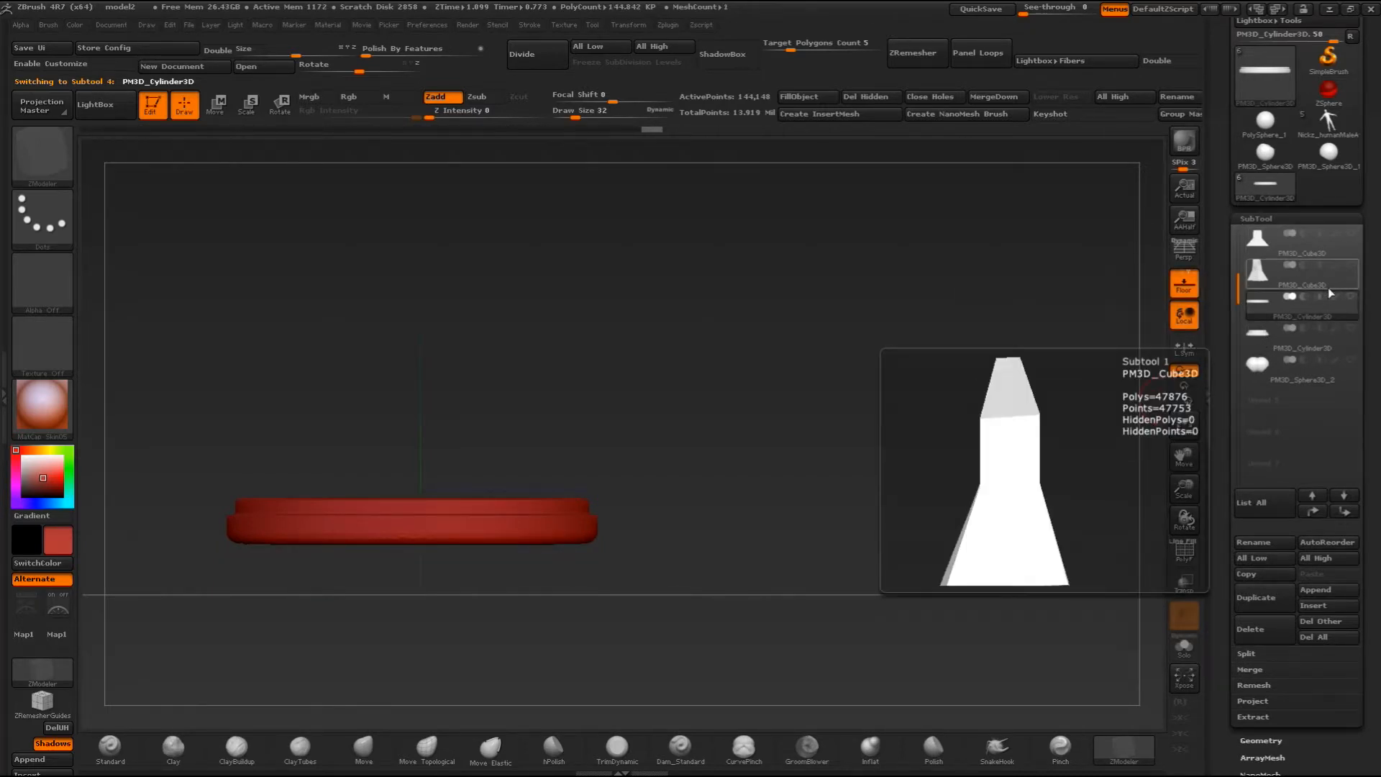
click(1270, 243)
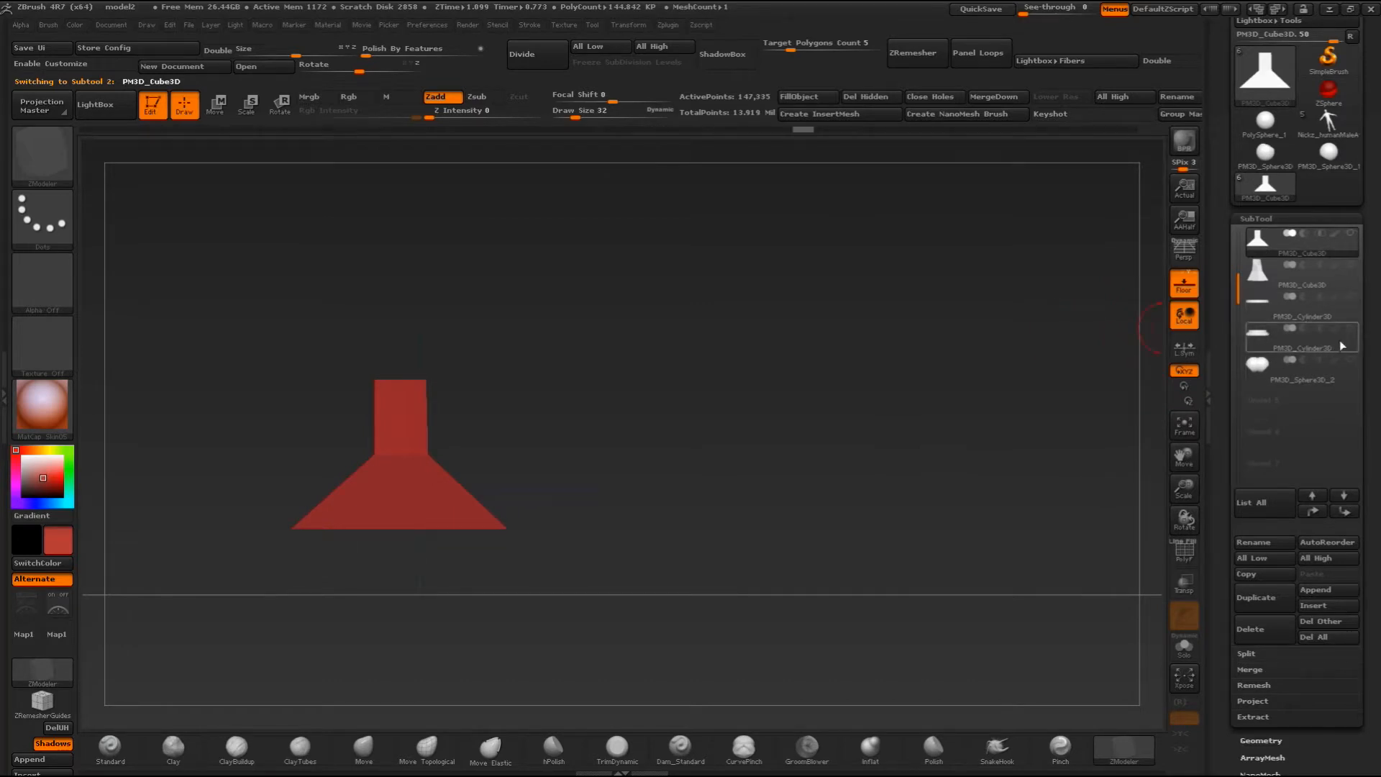
drag(1239, 281, 1251, 242)
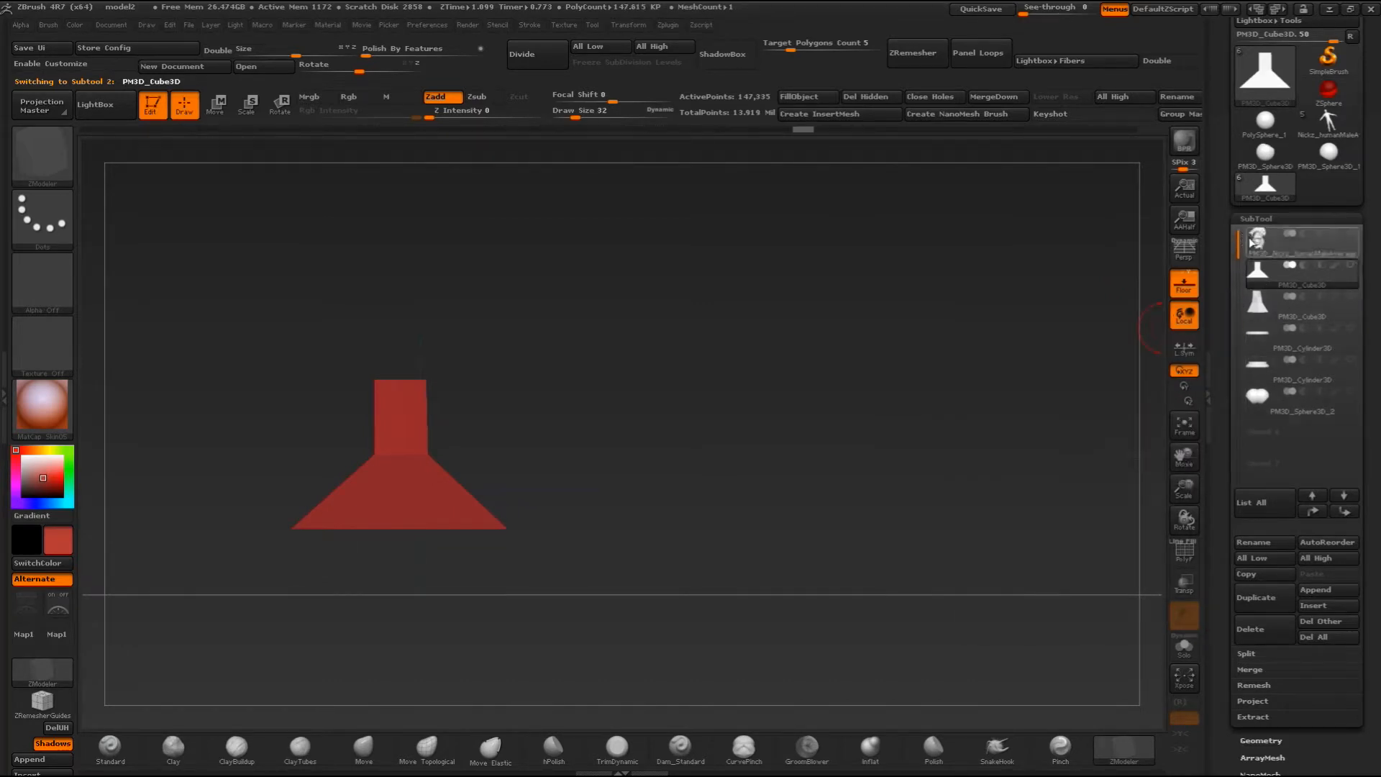
click(1351, 234)
mouse_move(799, 313)
mouse_down()
mouse_move(649, 324)
mouse_move(770, 319)
mouse_move(709, 413)
mouse_up()
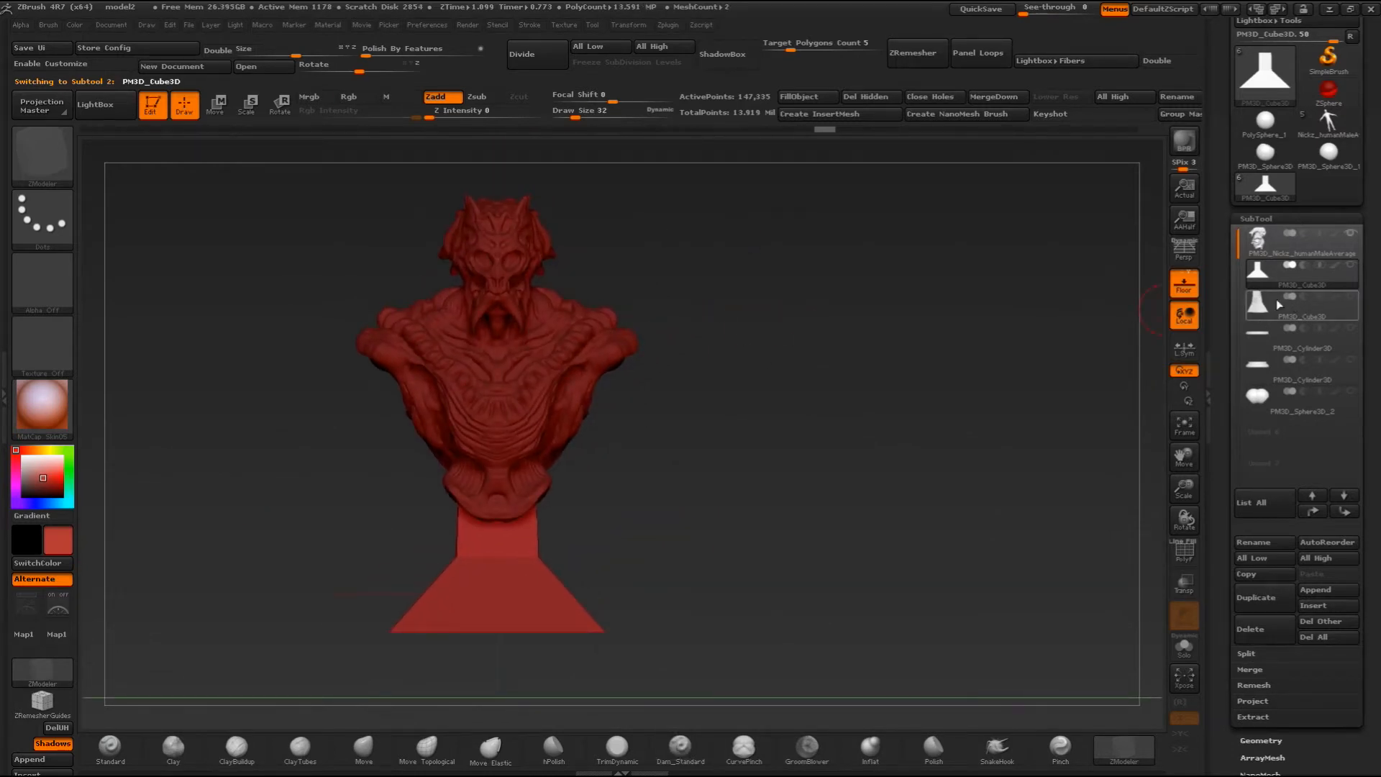
click(1259, 362)
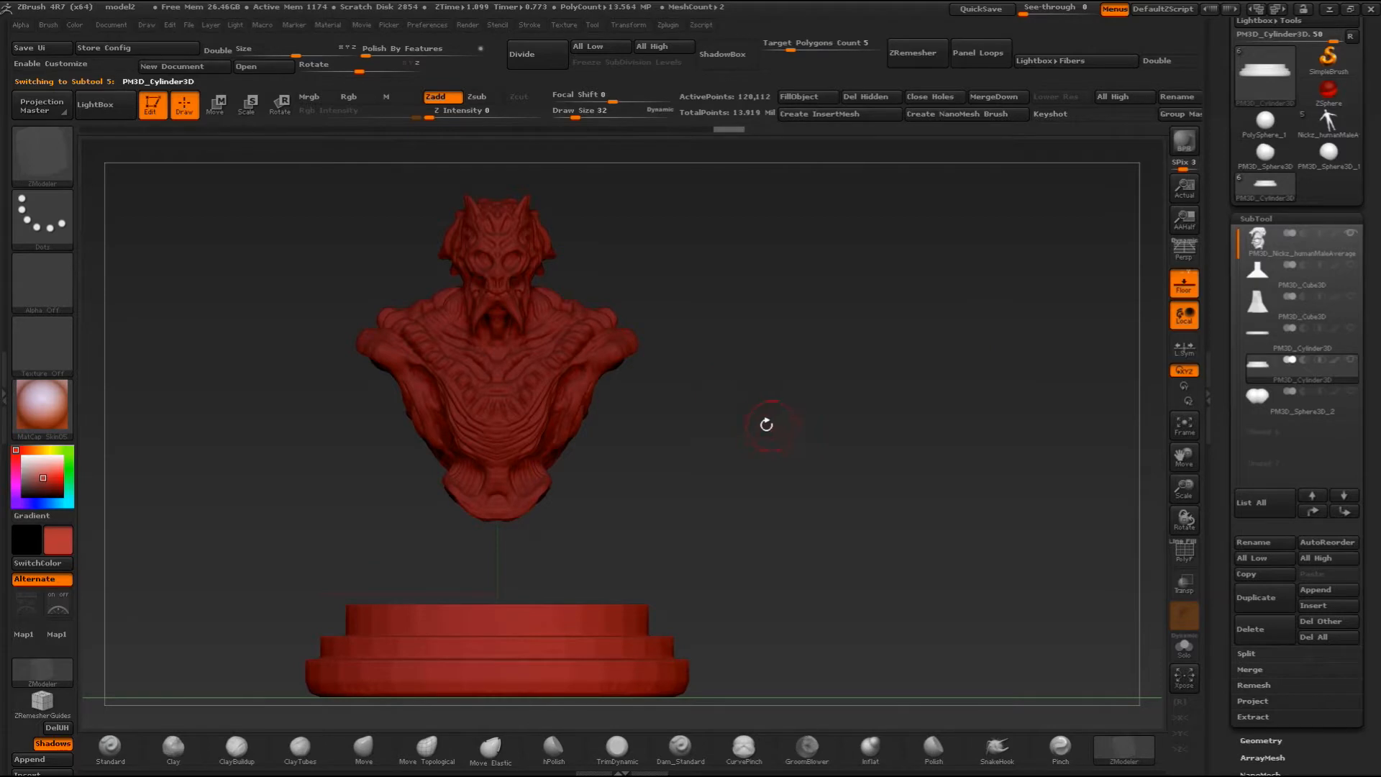
- Try masking the upper part of the disc's top tier from the front, and undo the mask
alt+drag(766, 425, 715, 401)
mouse_move(304, 484)
ctrl+mouse_down()
mouse_move(401, 531)
mouse_move(764, 539)
mouse_move(798, 568)
ctrl+mouse_up()
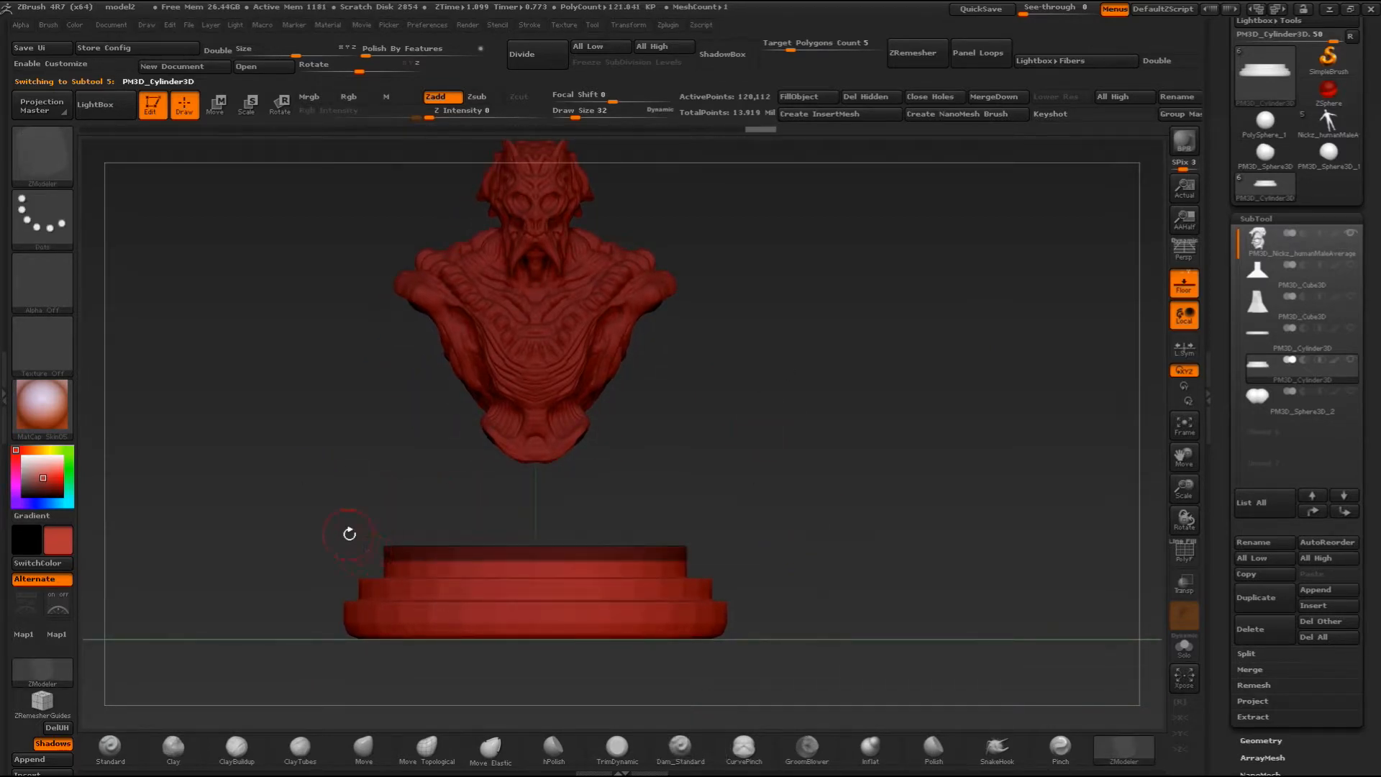
key(ctrl+z)
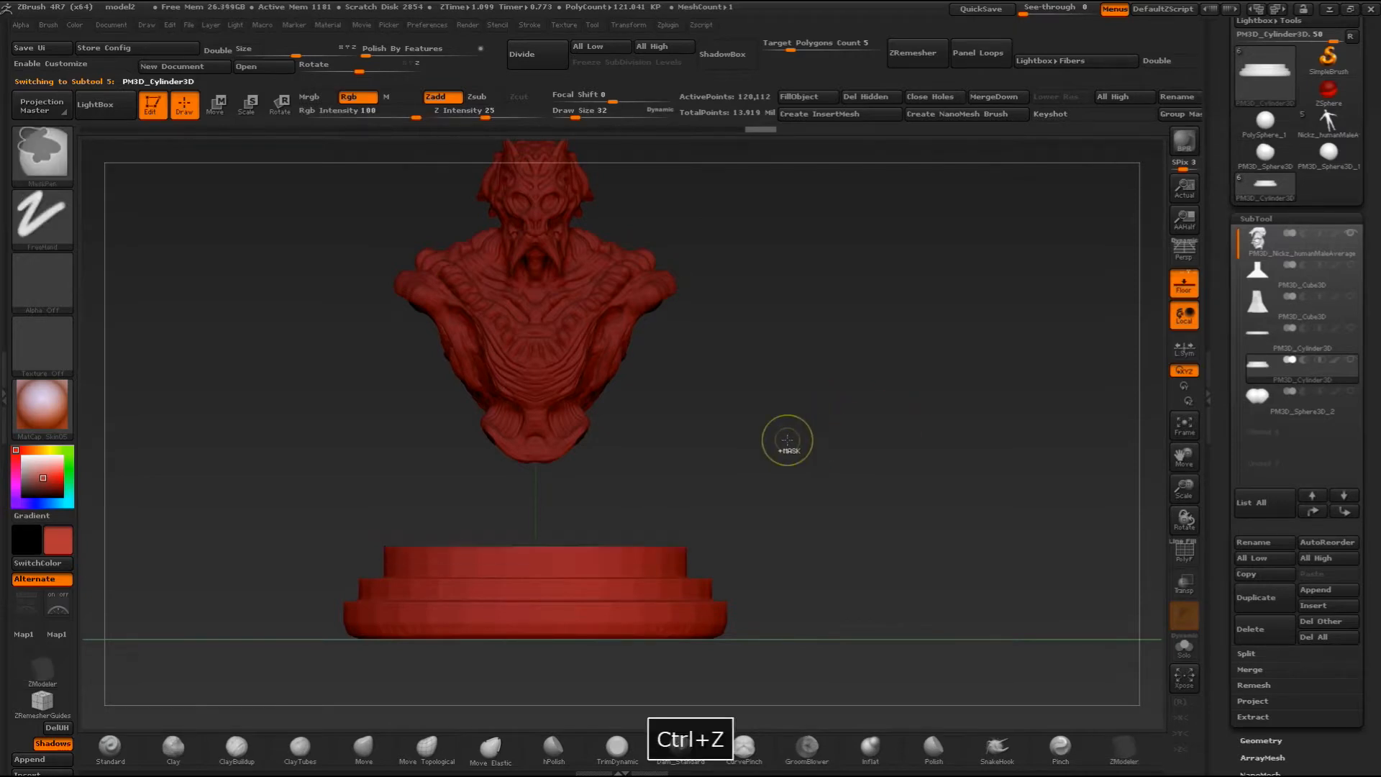
- Show the narrow pedestal instead of the wide one beneath the bust, and make it the active subtool
click(1351, 267)
drag(996, 403, 914, 467)
click(1351, 296)
click(1351, 265)
drag(899, 407, 719, 396)
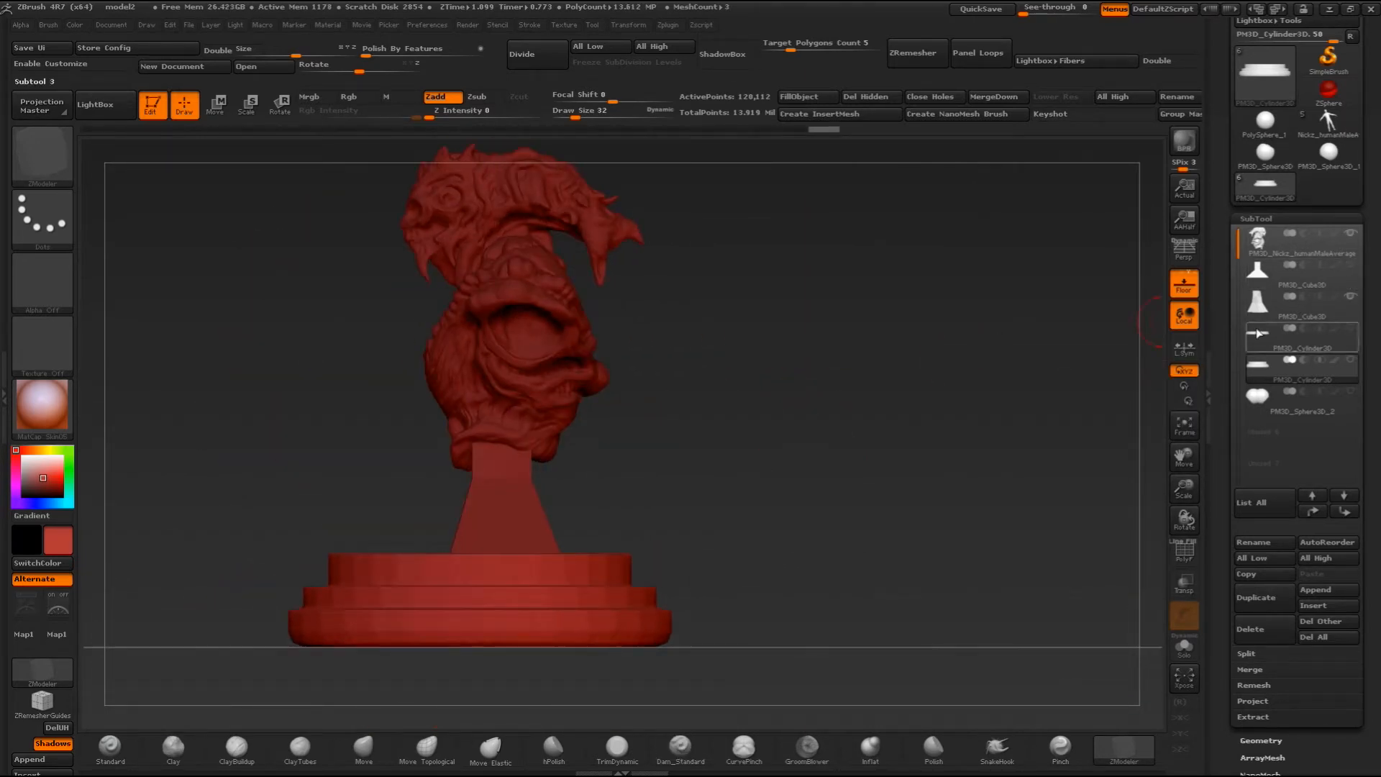
click(1264, 275)
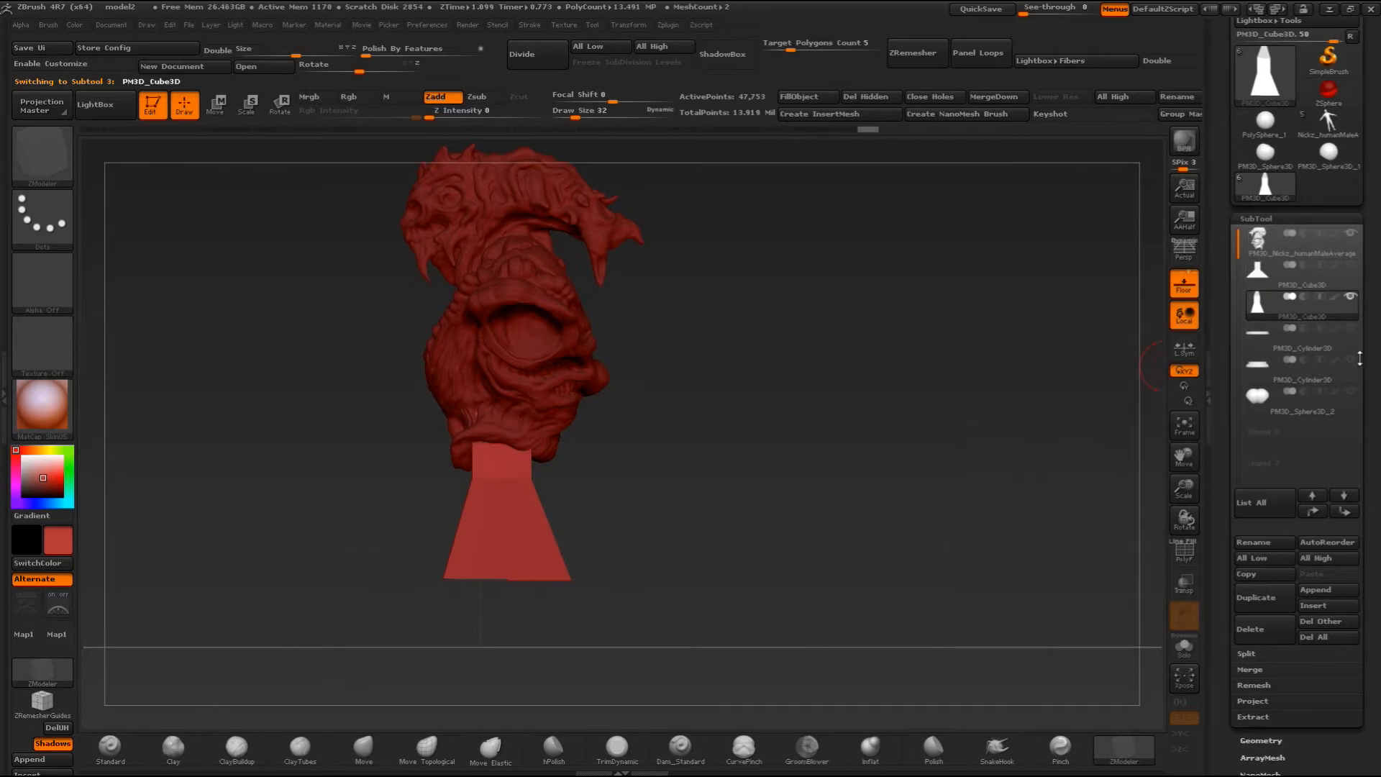
click(1264, 302)
- Examine how the narrow and wide pedestals fit between the bust and the disc, using transparency temporarily
click(1184, 583)
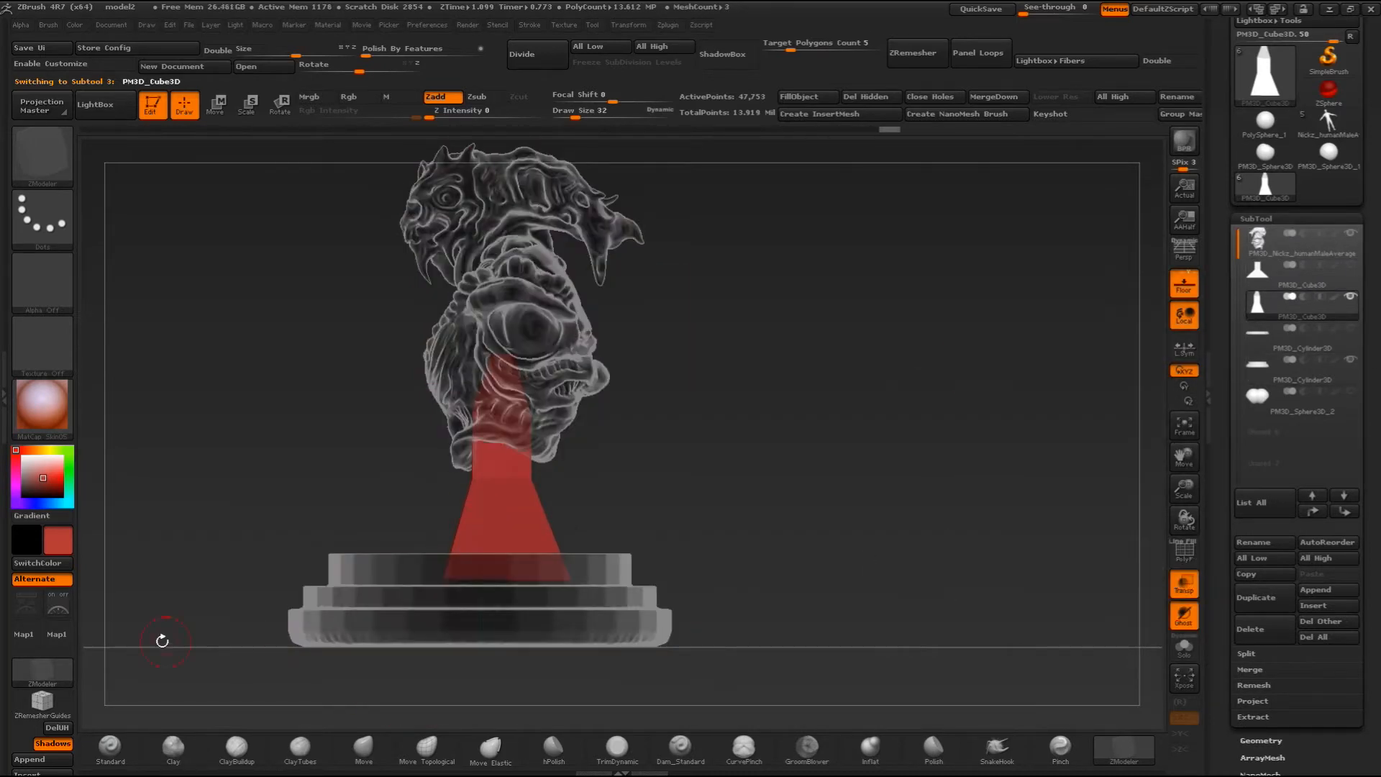
key(ctrl+z)
drag(746, 401, 672, 423)
alt+drag(681, 364, 767, 389)
click(1350, 297)
click(1350, 233)
click(1350, 360)
drag(907, 471, 719, 503)
click(1261, 274)
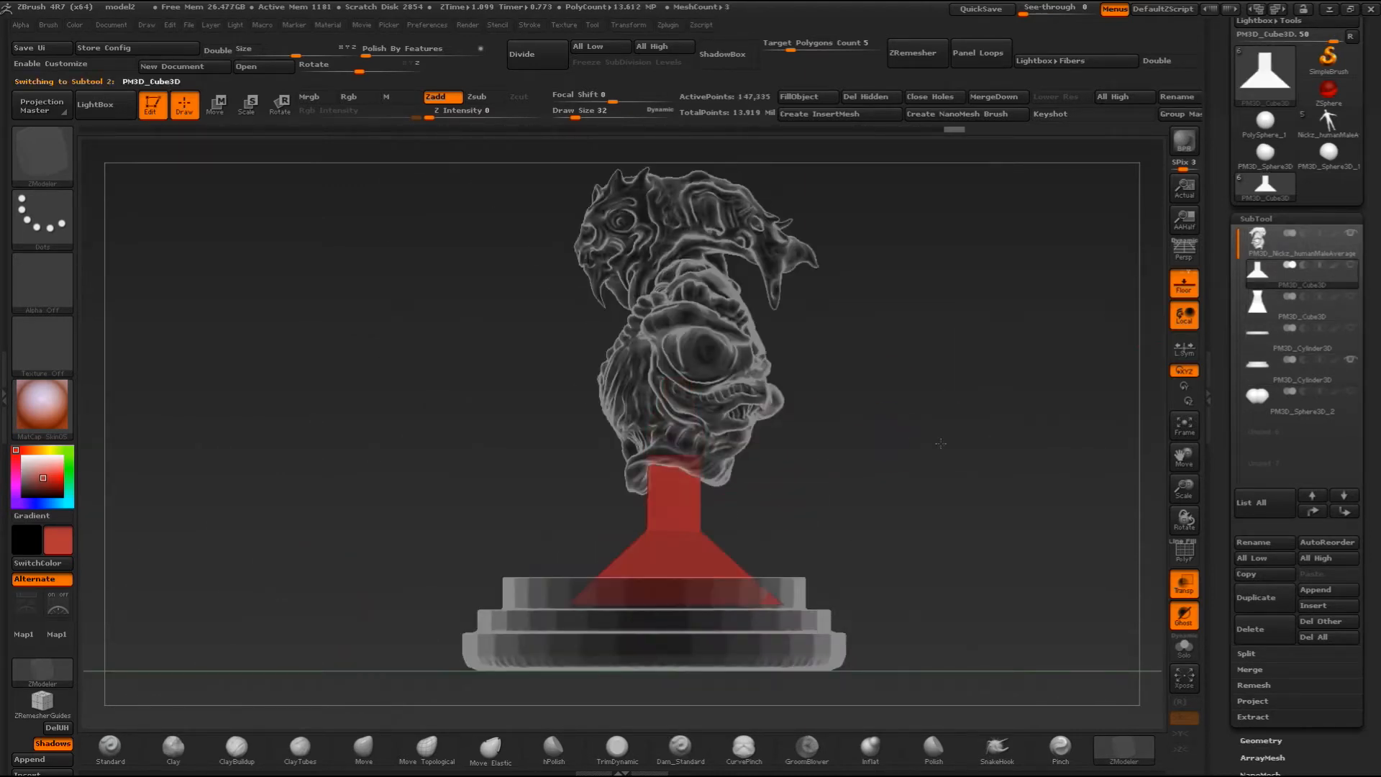
shift+drag(885, 460, 969, 503)
click(1184, 581)
- Select the tiered disc and hide the upper part of its top tier with a rectangular selection from the front
drag(856, 436, 801, 380)
click(1265, 366)
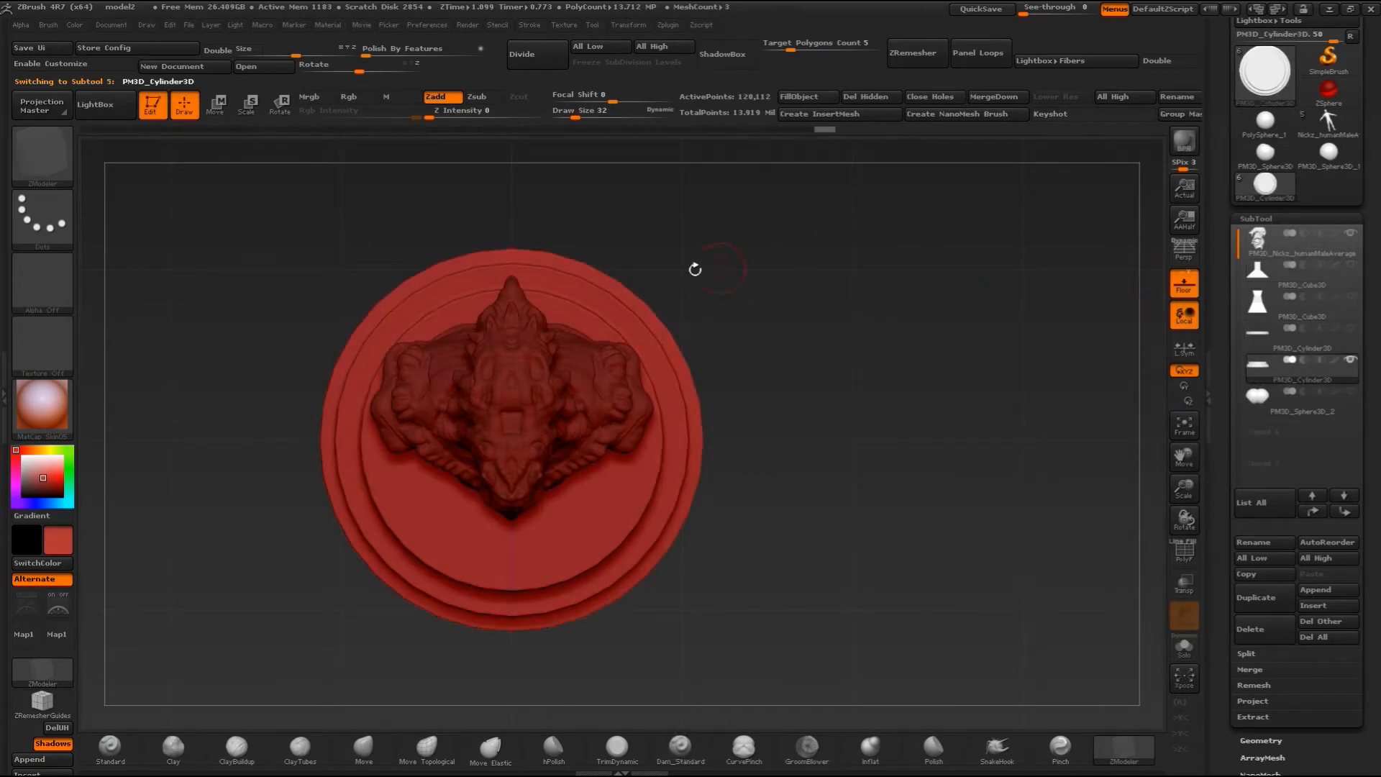
shift+drag(979, 324, 949, 164)
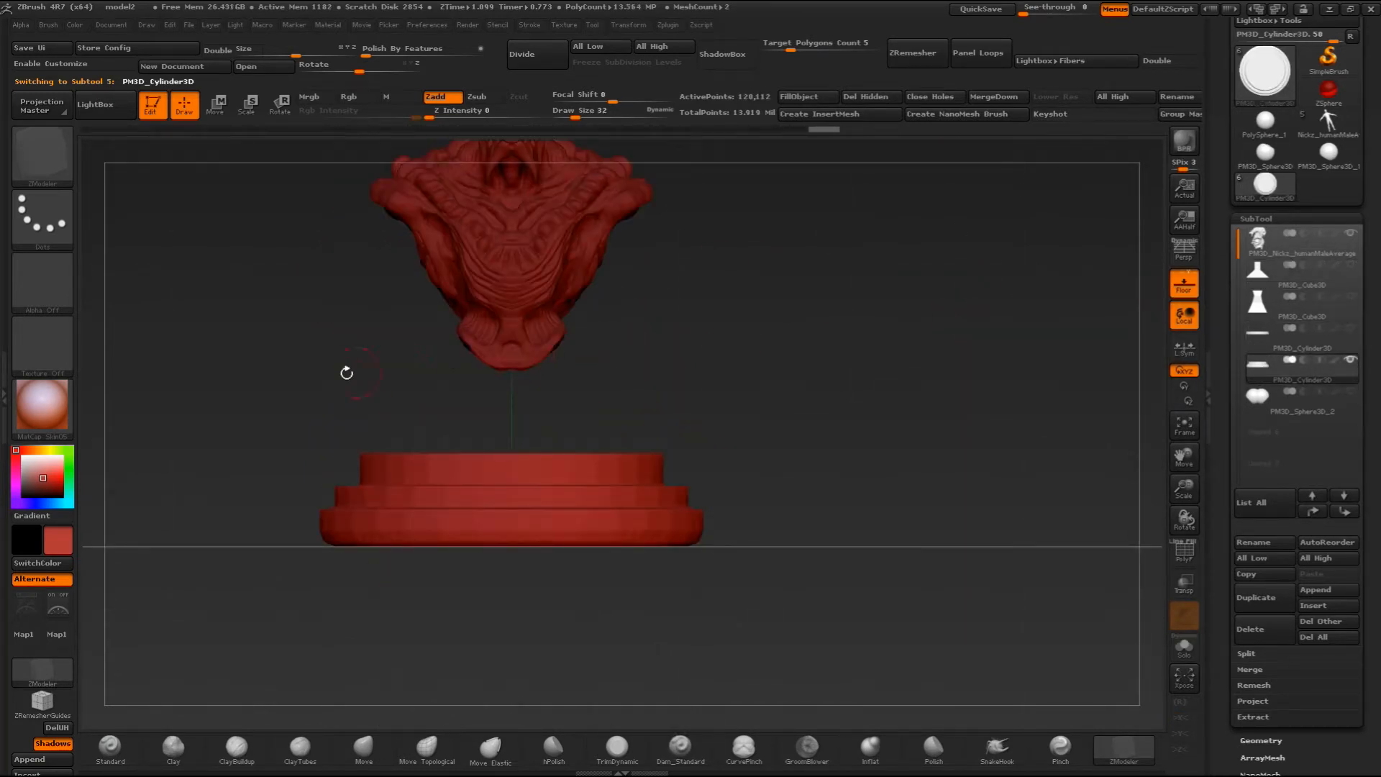
key(ctrl)
ctrl+drag(297, 403, 741, 467)
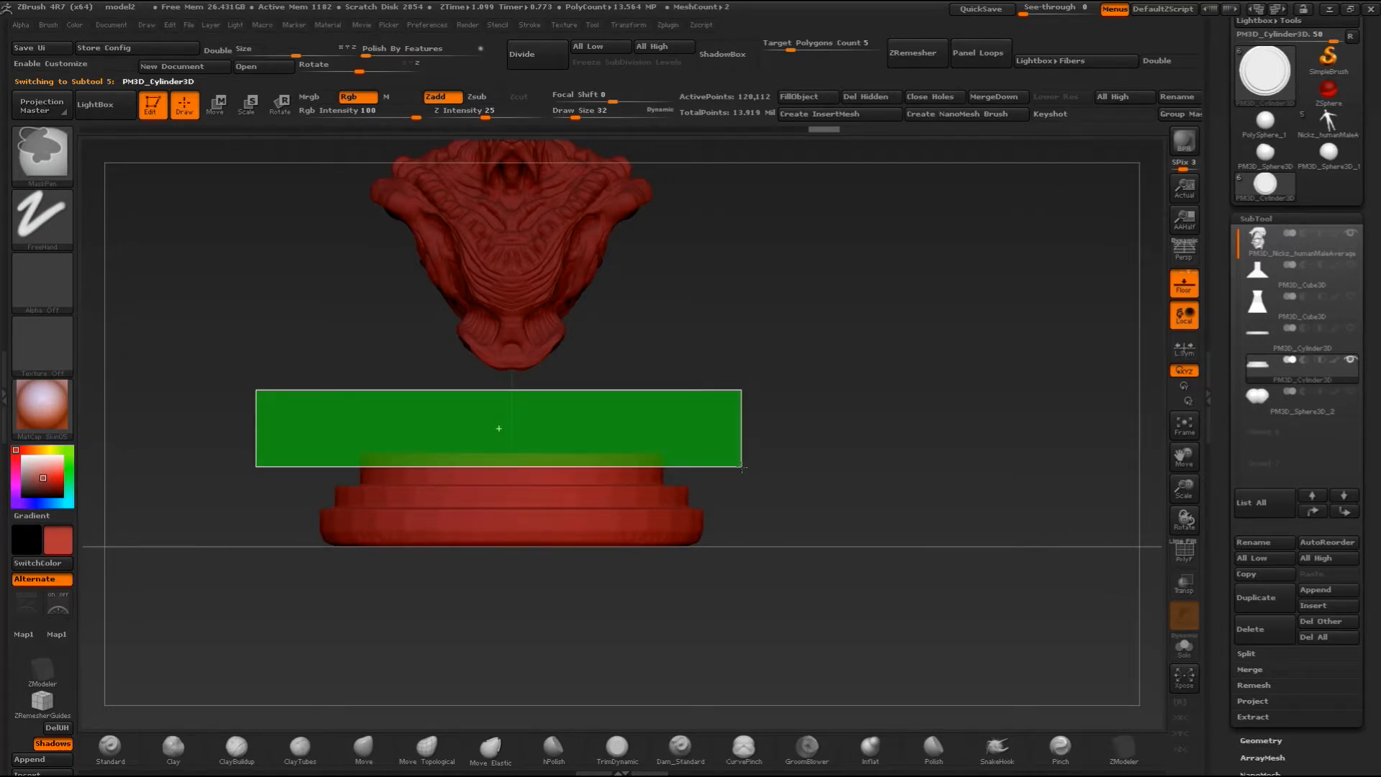
ctrl+shift+drag(742, 466, 751, 469)
drag(818, 311, 807, 338)
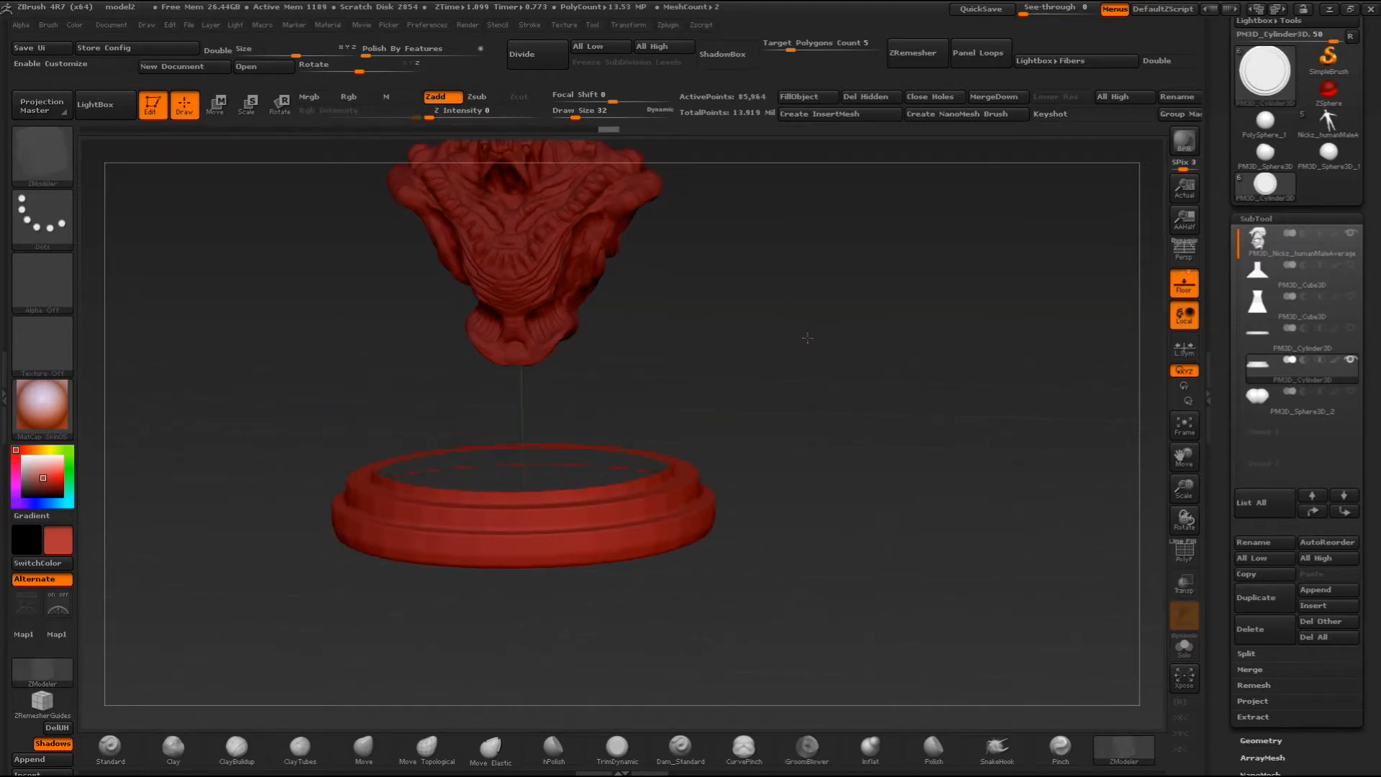
- Cap the disc's open top with Close Holes
click(933, 98)
drag(845, 315, 788, 462)
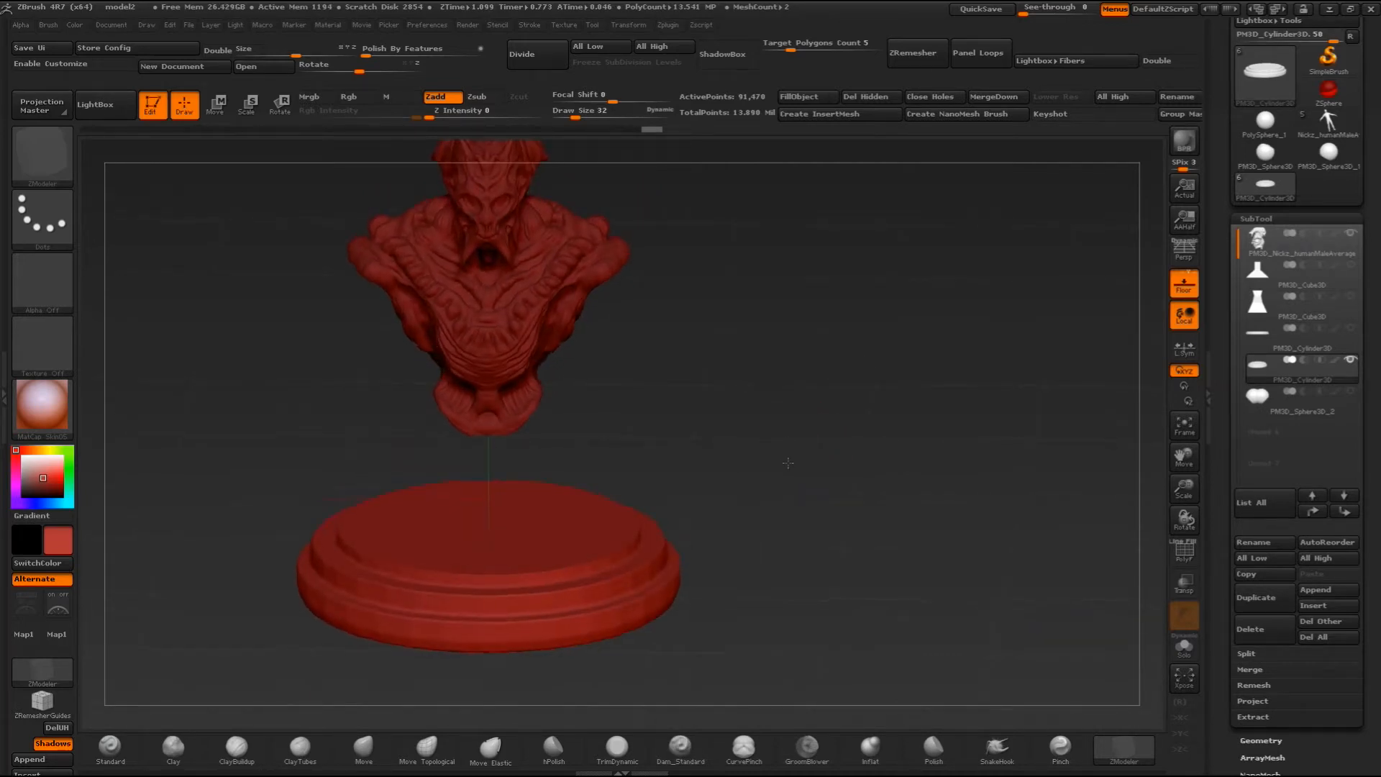
shift+drag(698, 275, 812, 306)
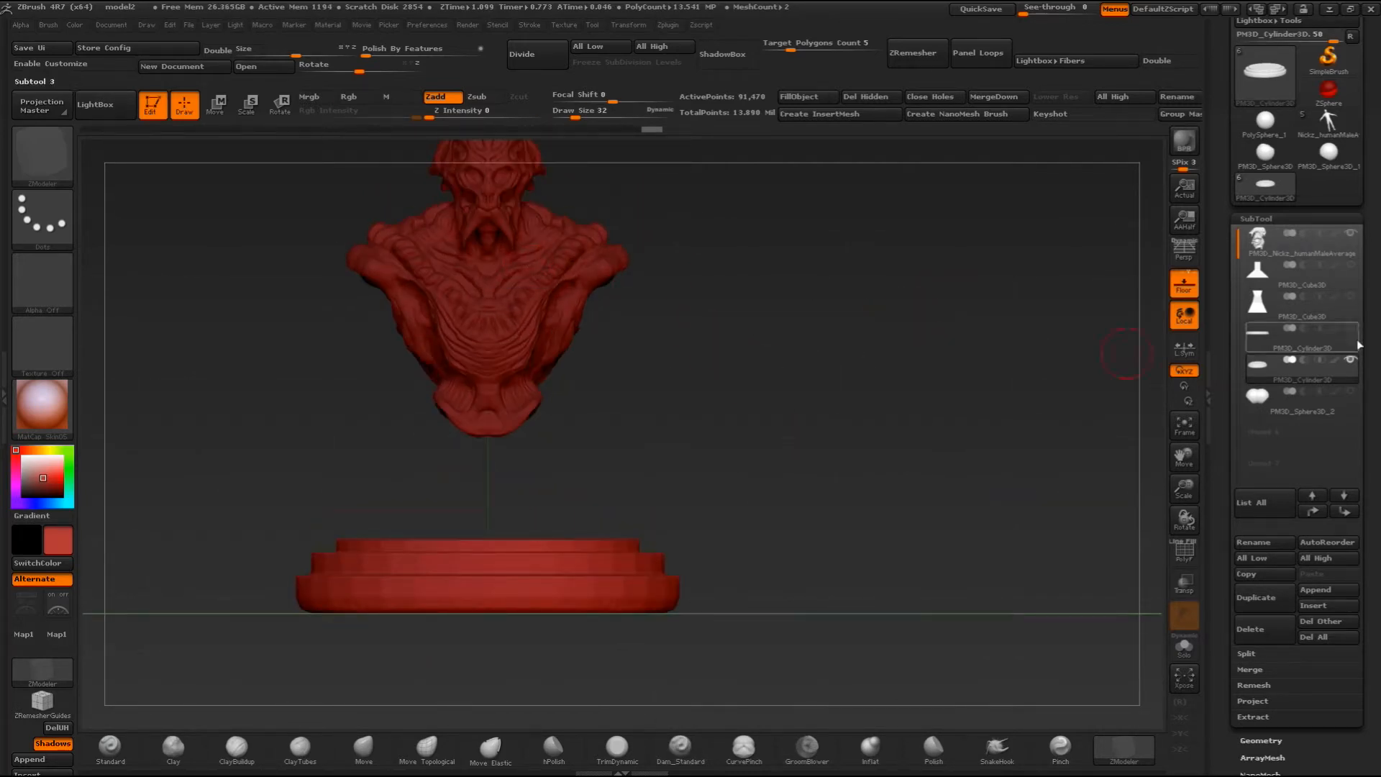
- Show the narrow pedestal between the bust and the disc, and check the stand from the front and side
click(1350, 295)
drag(1042, 342, 804, 476)
drag(781, 400, 684, 392)
alt+drag(777, 402, 874, 482)
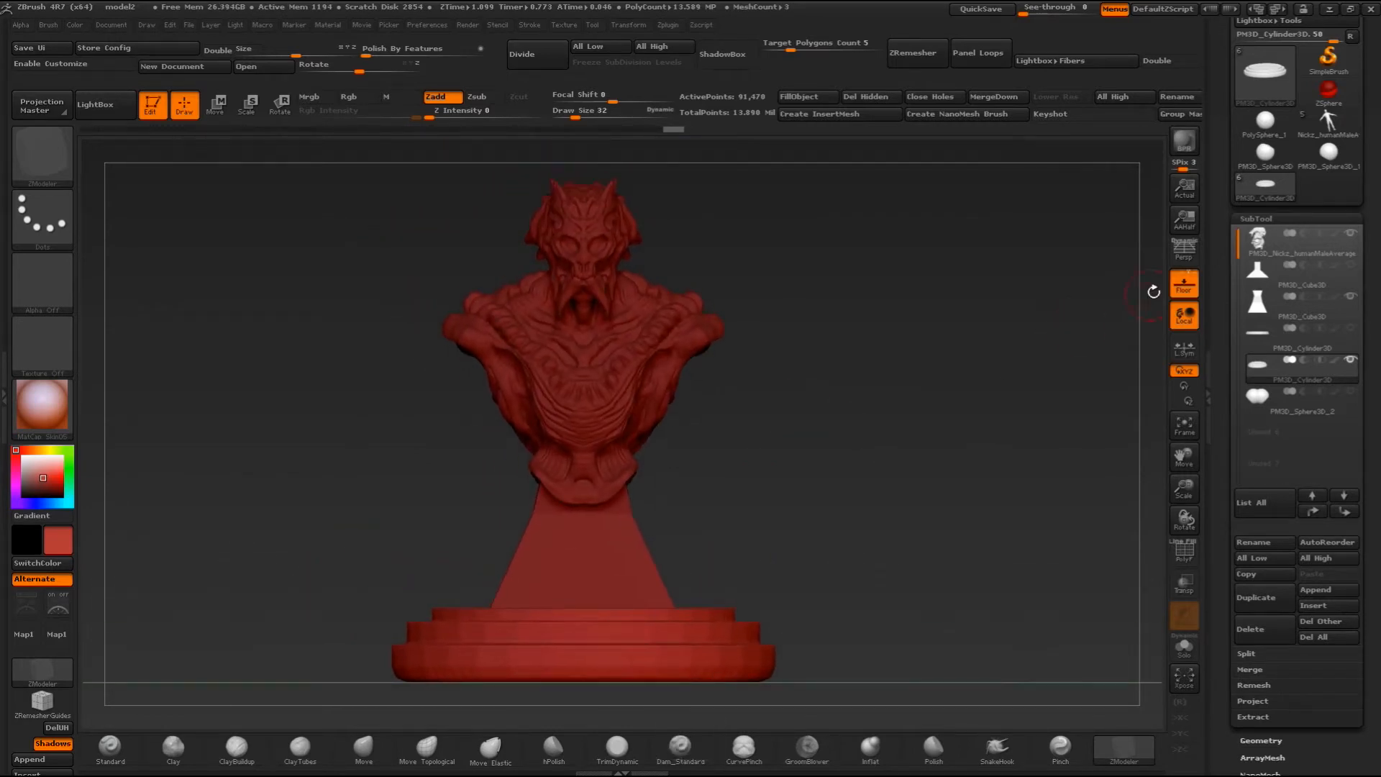
- Move the tiered disc backward from a top view to center it beneath the bust and pedestal
click(1252, 277)
drag(981, 364, 836, 482)
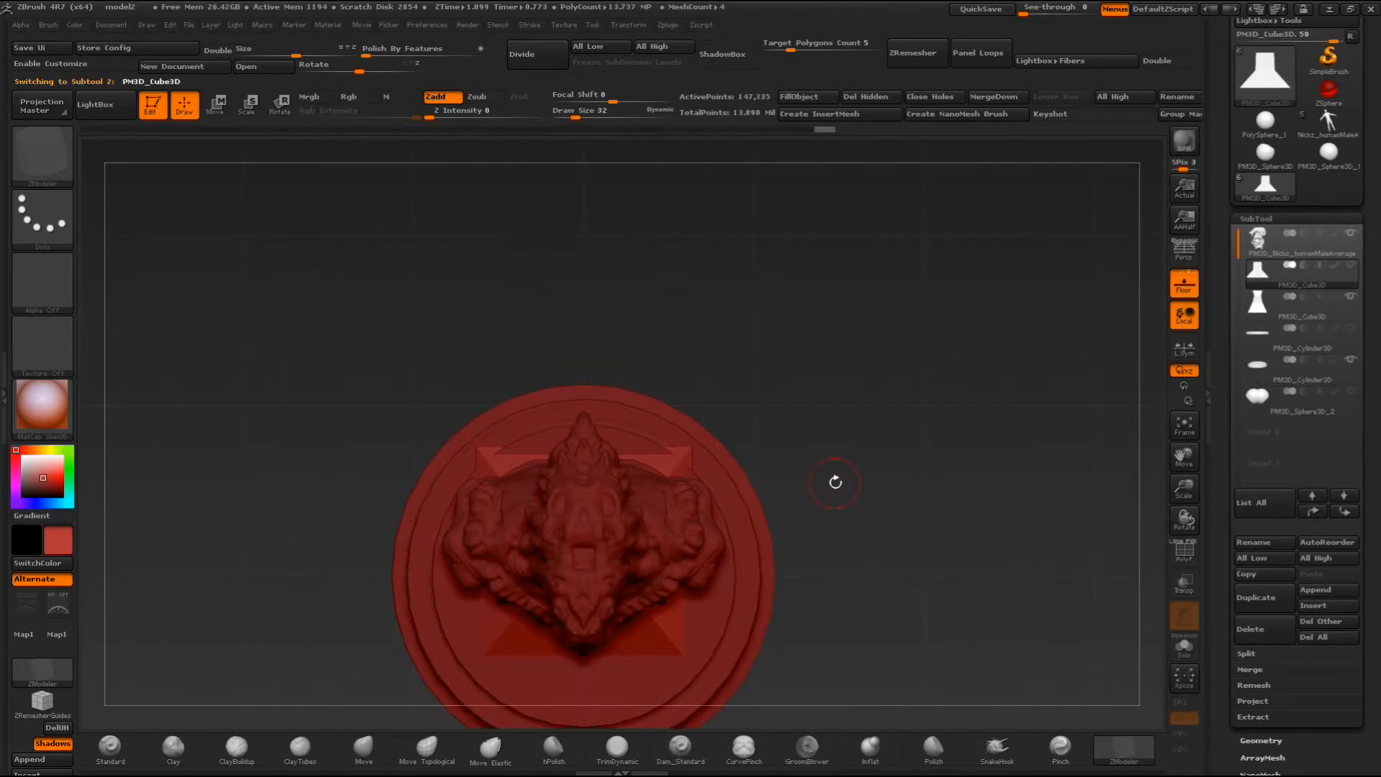
click(1267, 365)
key(w)
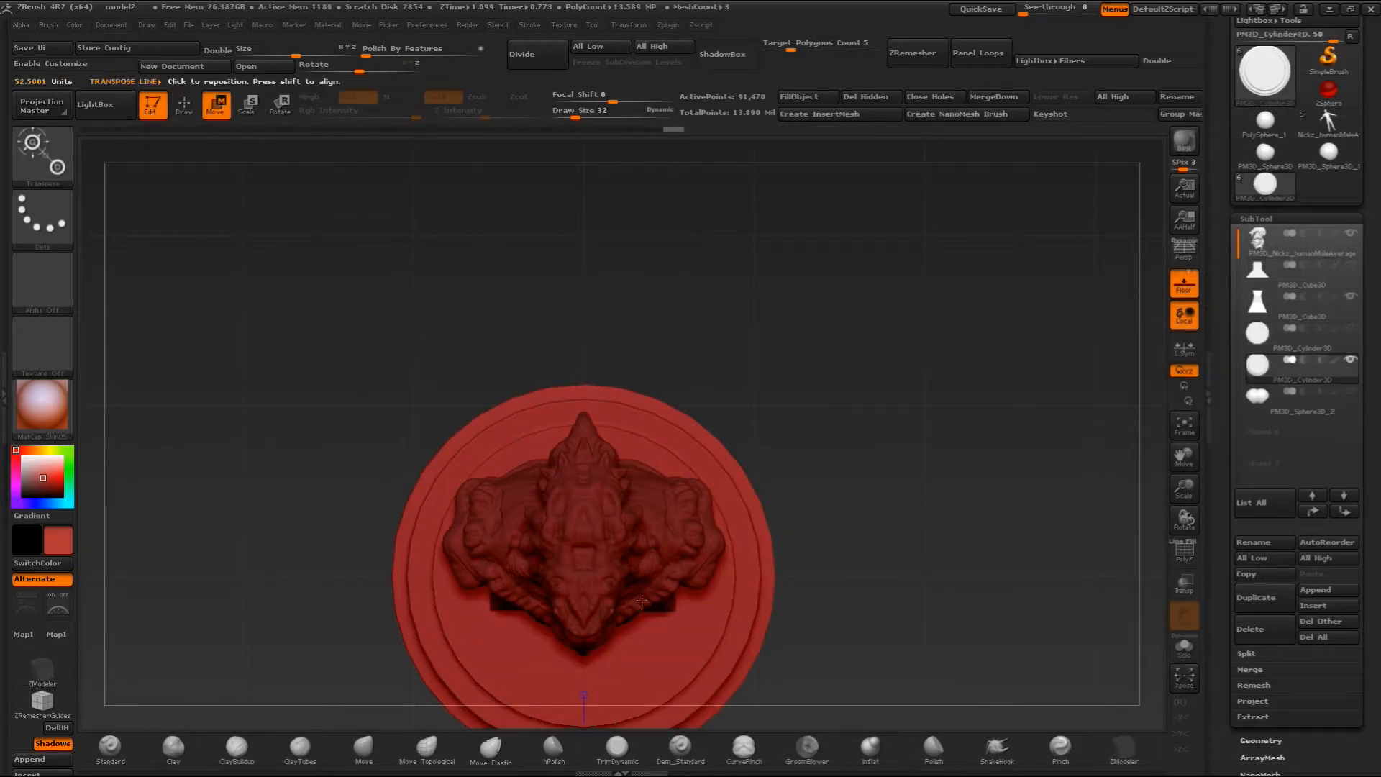
shift+drag(584, 574, 584, 380)
drag(584, 477, 581, 451)
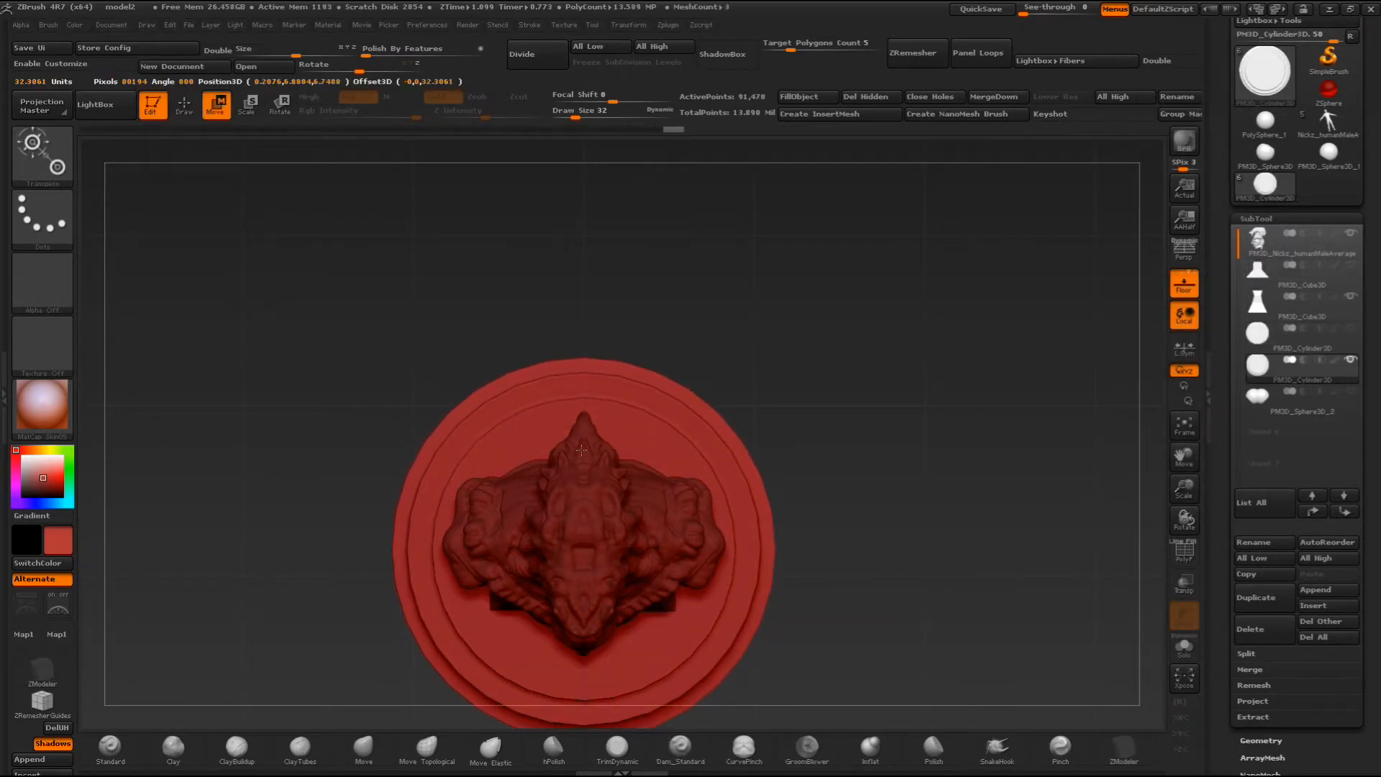
mouse_move(820, 395)
shift+mouse_down()
mouse_move(826, 323)
mouse_move(849, 395)
mouse_move(786, 431)
mouse_move(798, 409)
shift+mouse_up()
- Show the wide pedestal together with the narrow one and make it the active subtool
click(1351, 266)
drag(882, 350, 856, 417)
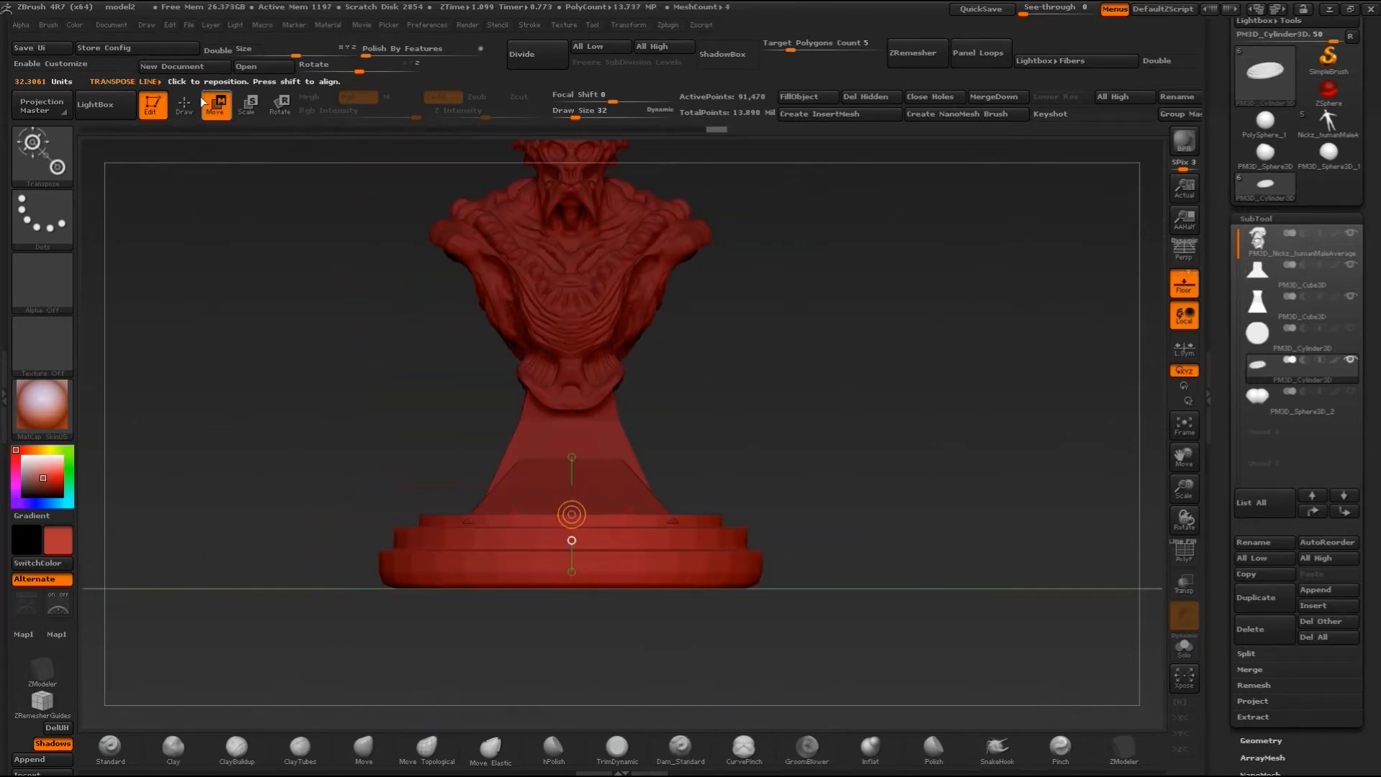
key(ctrl+z)
key(ctrl+z)
key(ctrl+z)
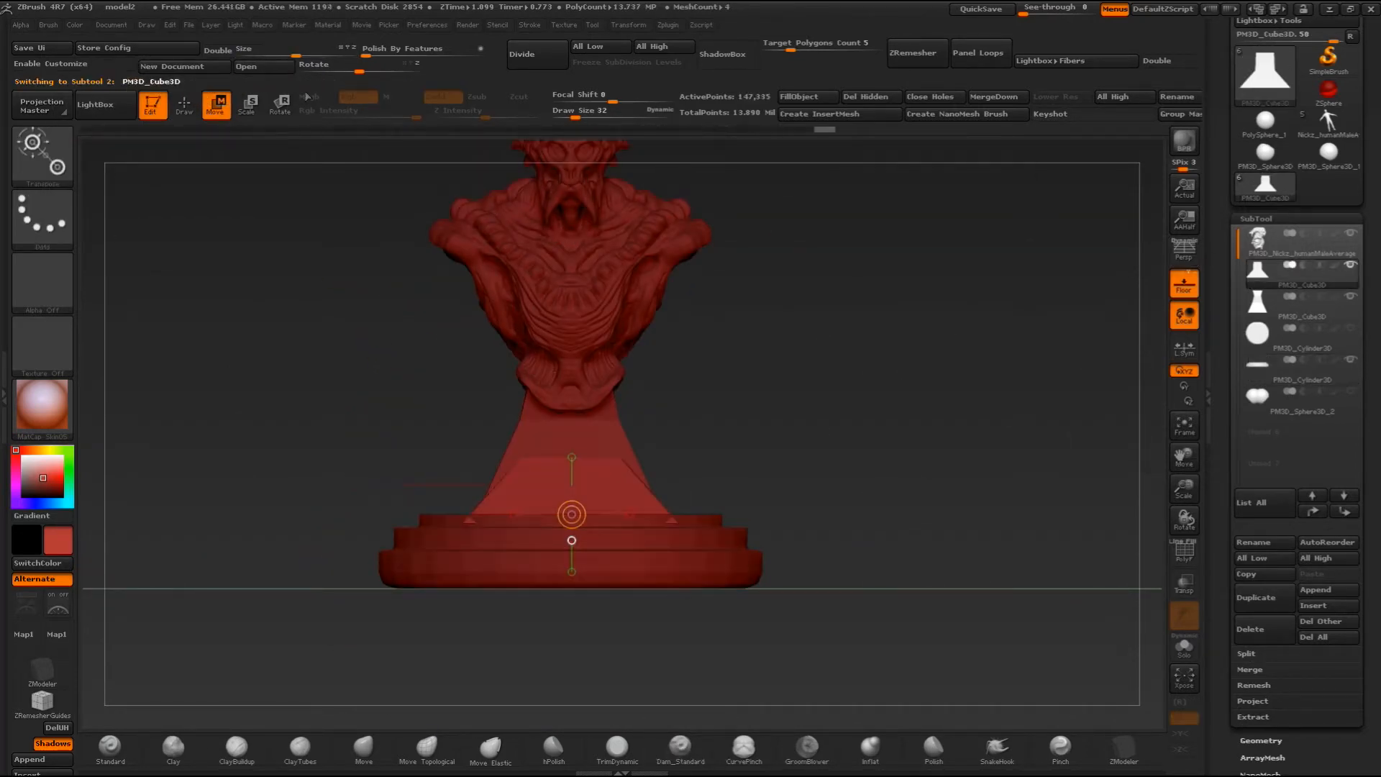
- Try adjusting the wide pedestal's position over the disc with the Move transpose line from the side
drag(799, 314, 694, 371)
click(663, 515)
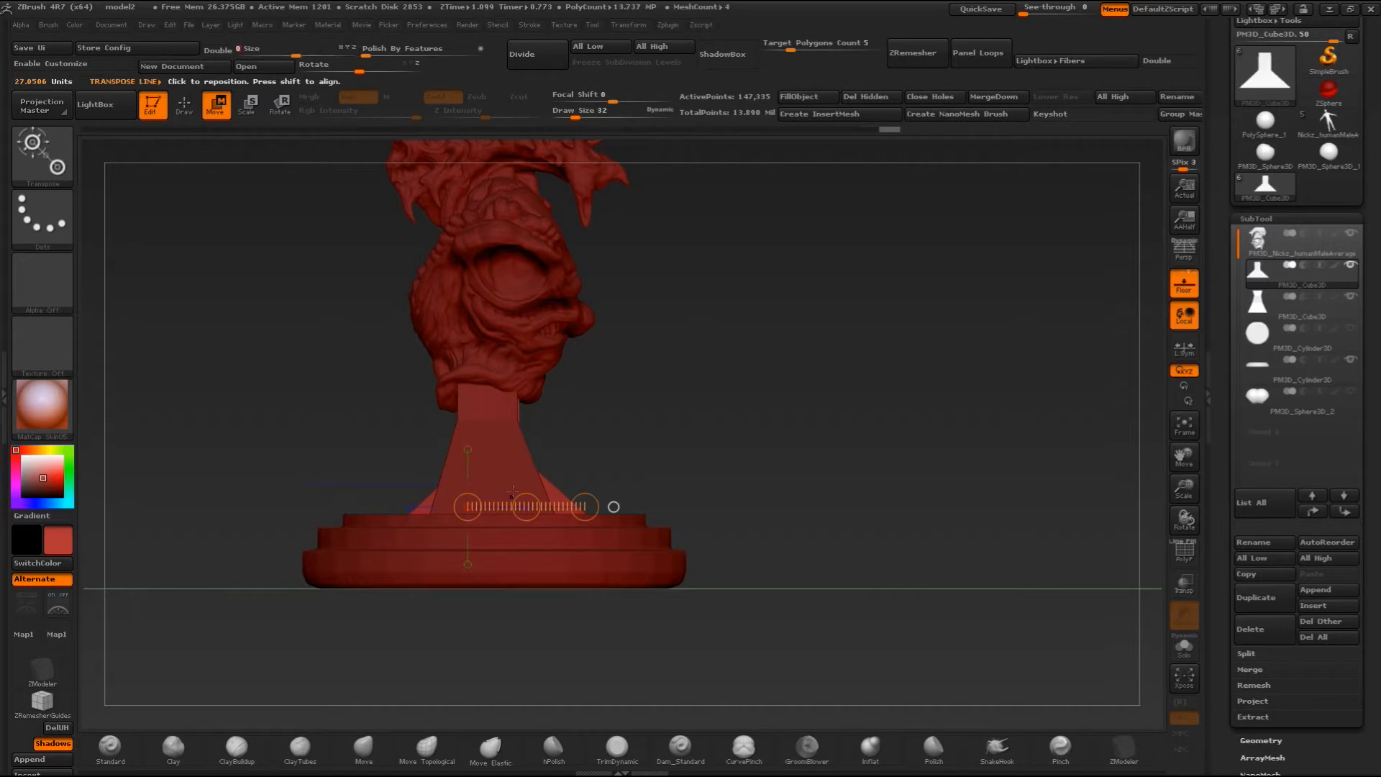
shift+drag(495, 477, 495, 348)
shift+click(494, 413)
- Delete the wide pedestal subtool, keeping only the narrow pedestal between the bust and the disc
shift+drag(730, 392, 1233, 270)
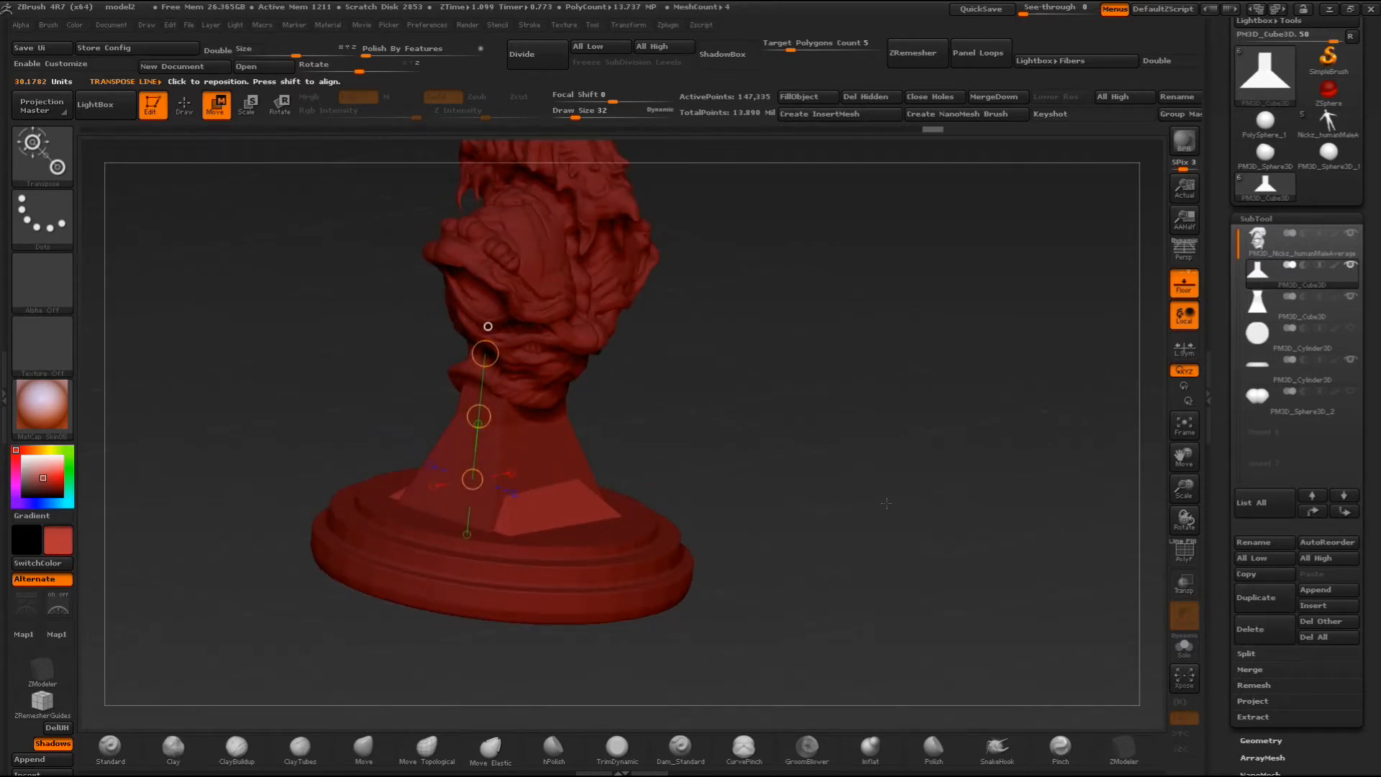
click(1248, 626)
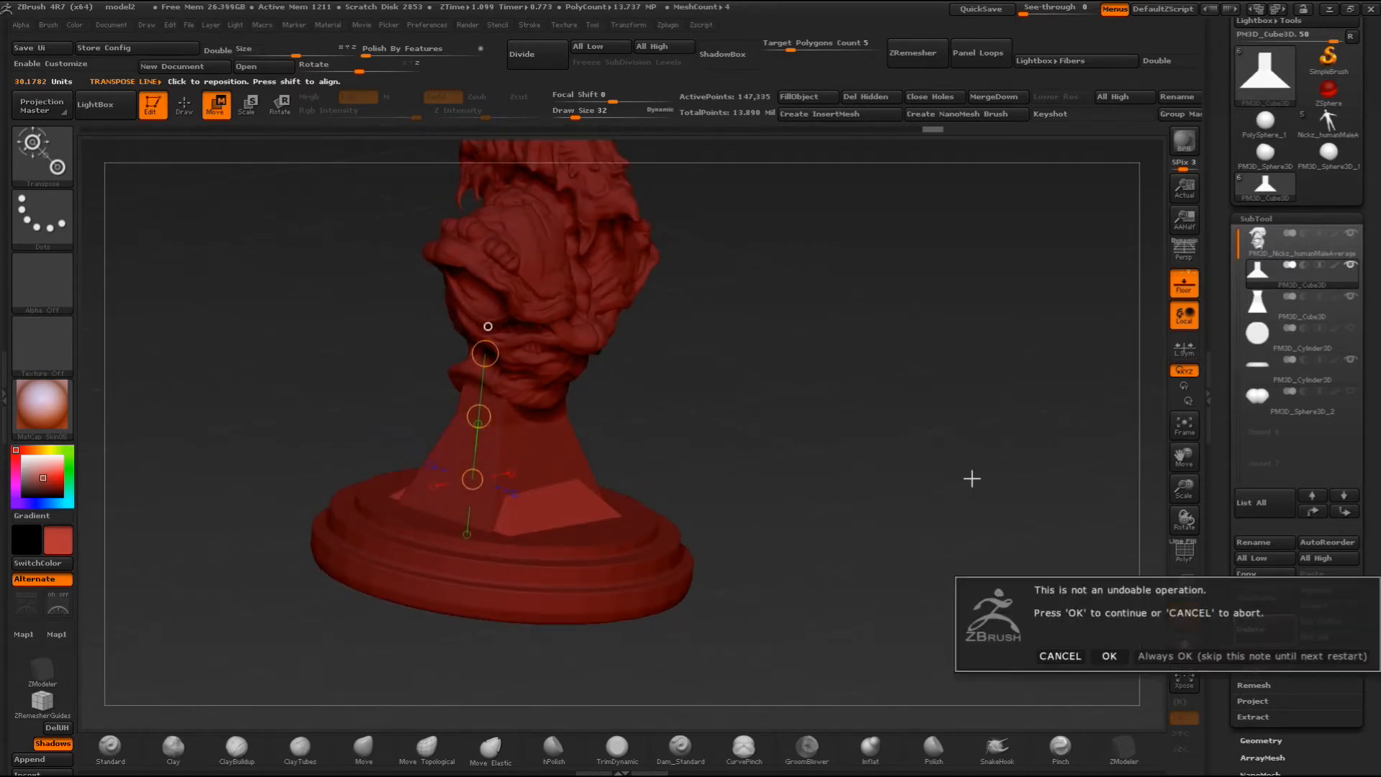
click(1111, 651)
drag(936, 541, 887, 494)
alt+drag(804, 441, 884, 493)
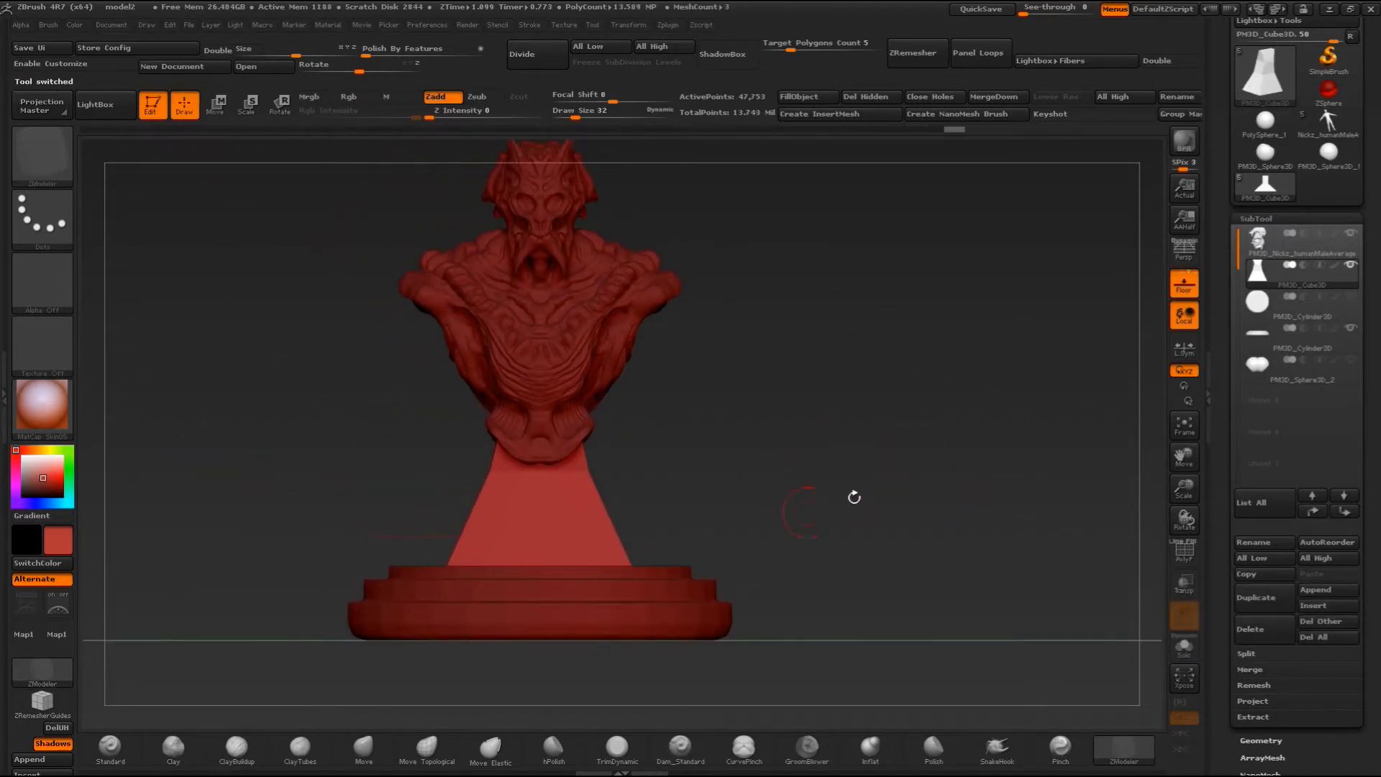
- Delete the spare hidden cylinder subtool listed directly below the pedestal
click(1277, 320)
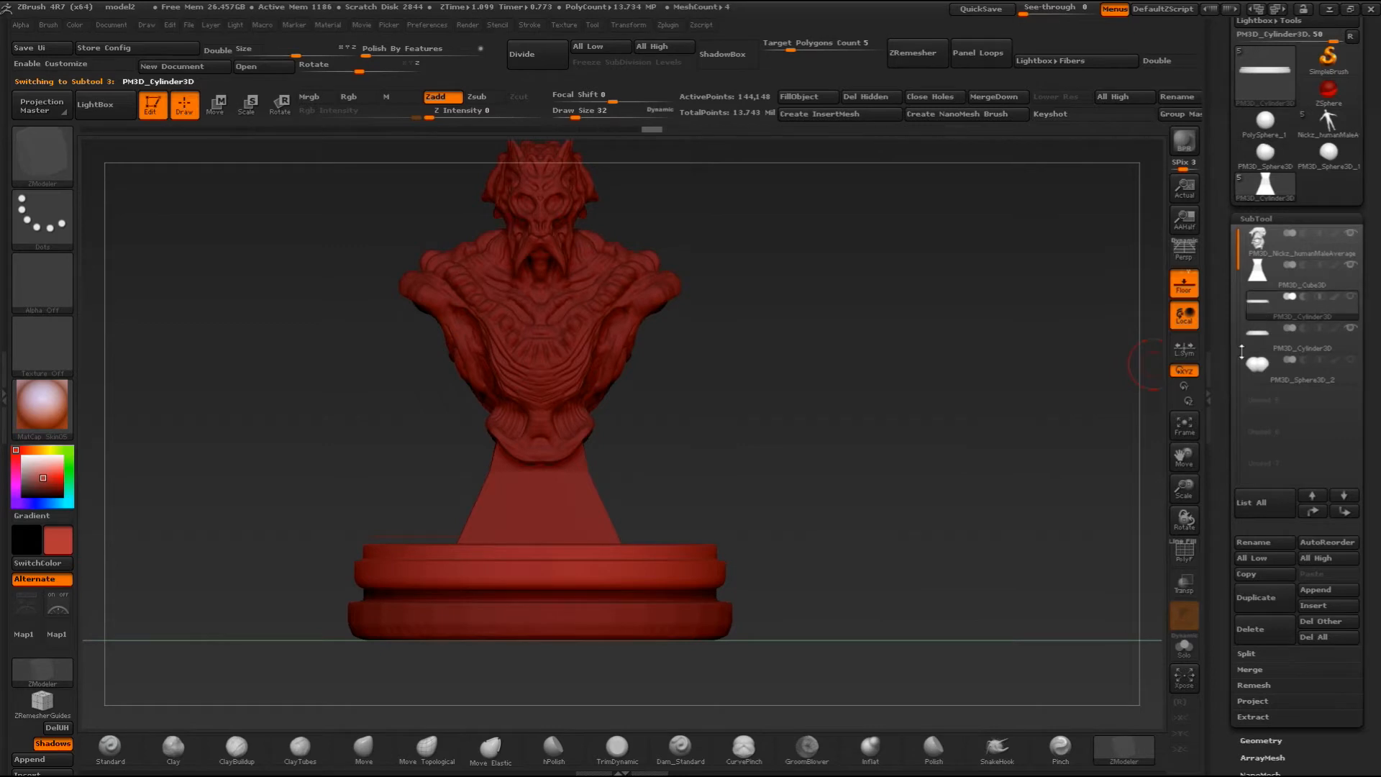
click(1270, 633)
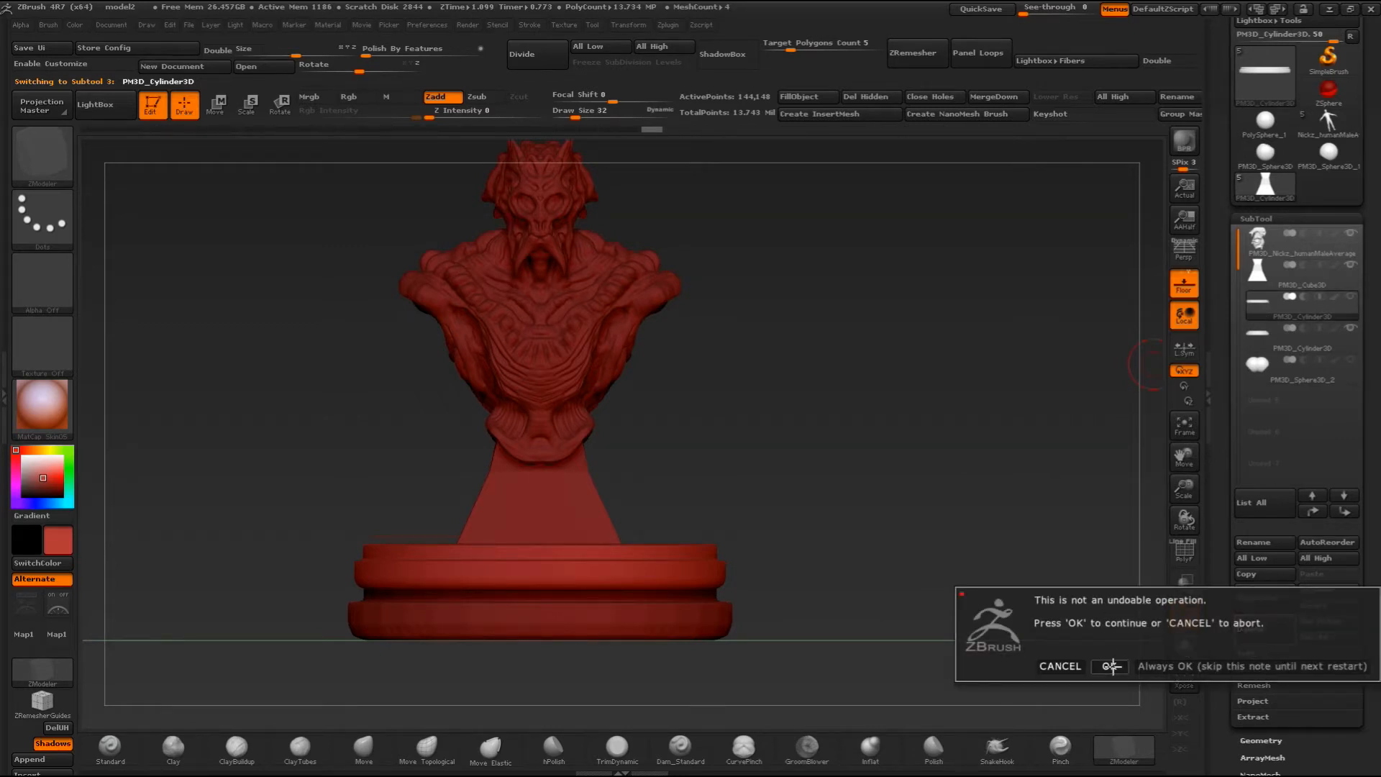
click(1110, 667)
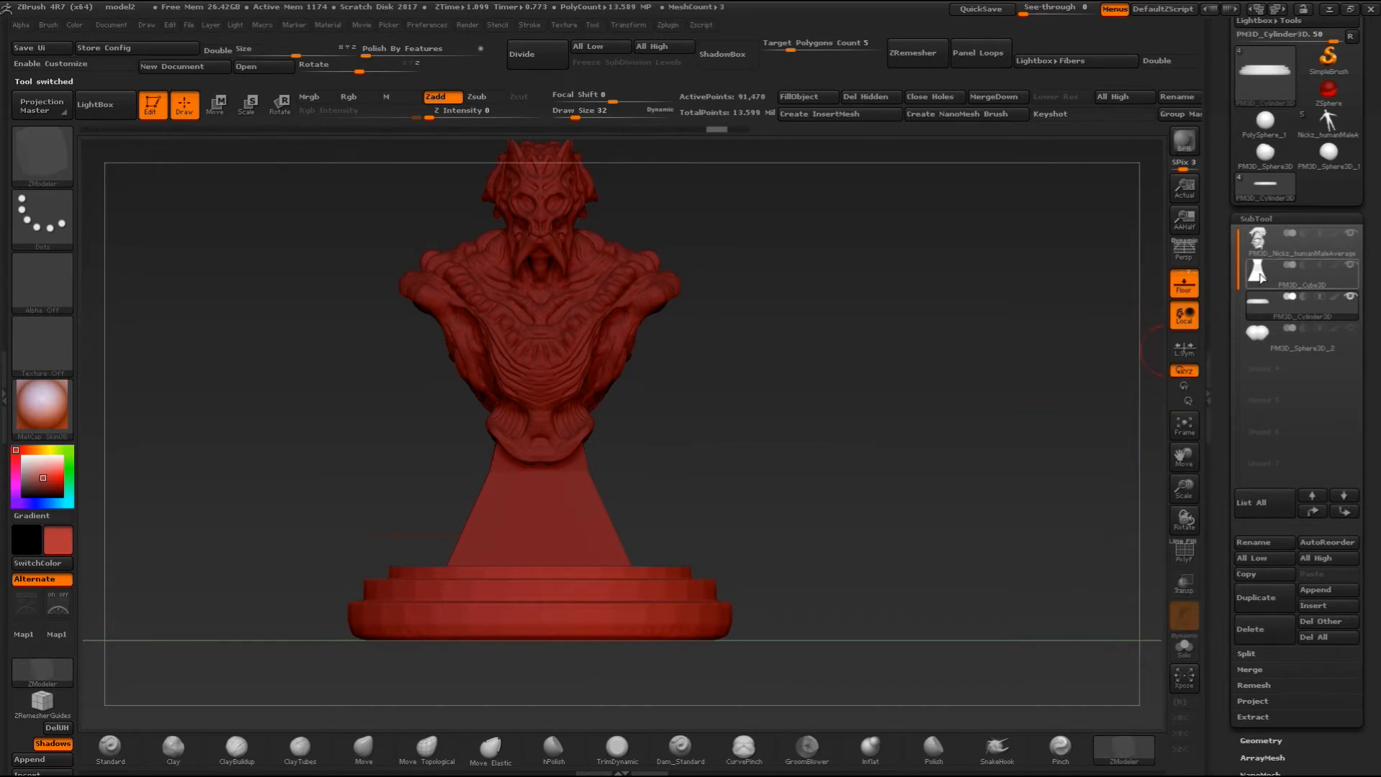
- Nudge the tiered disc slightly beneath the pedestal from the front using the Move transpose line
mouse_move(1260, 277)
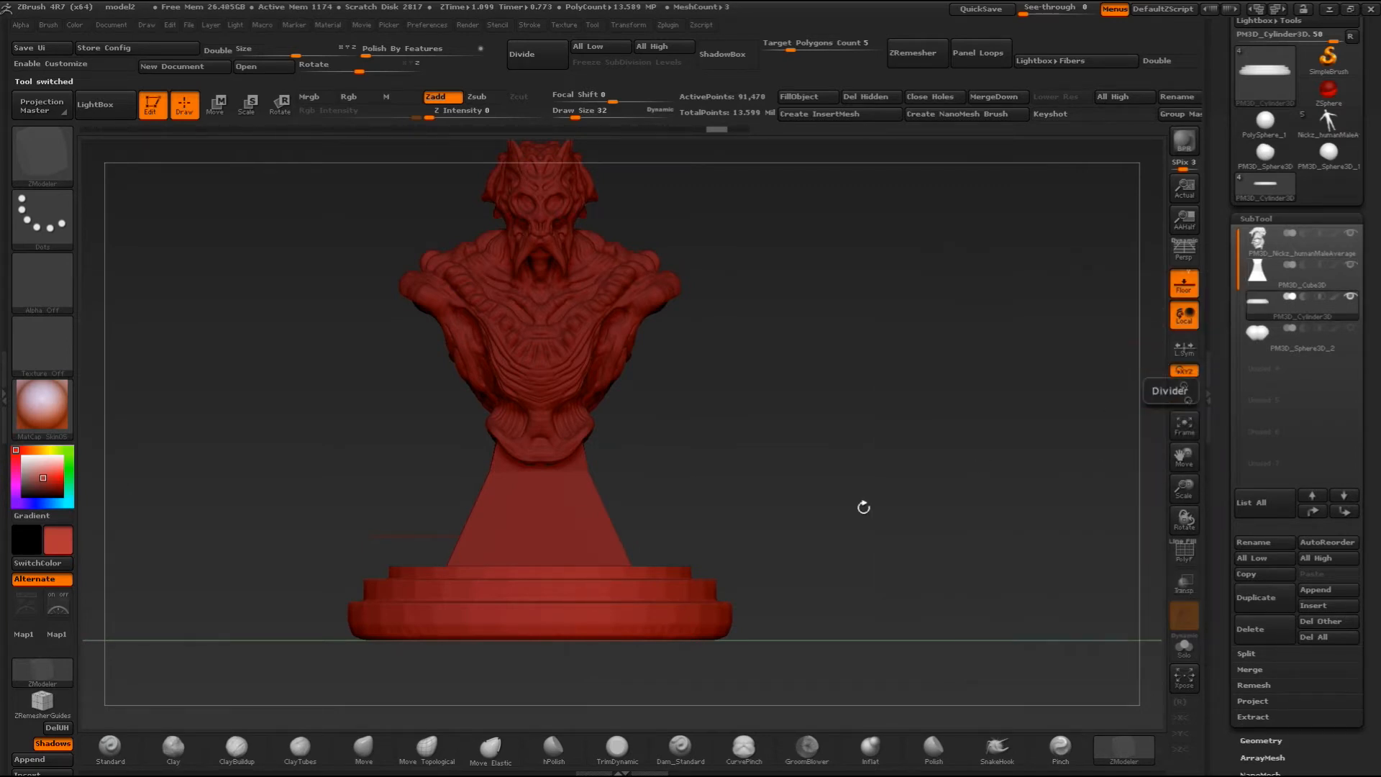
click(216, 105)
shift+drag(540, 598, 783, 598)
drag(662, 598, 657, 602)
mouse_move(1029, 439)
mouse_down()
mouse_move(979, 525)
mouse_move(926, 471)
mouse_move(1007, 477)
mouse_up()
alt+drag(1007, 477, 1035, 526)
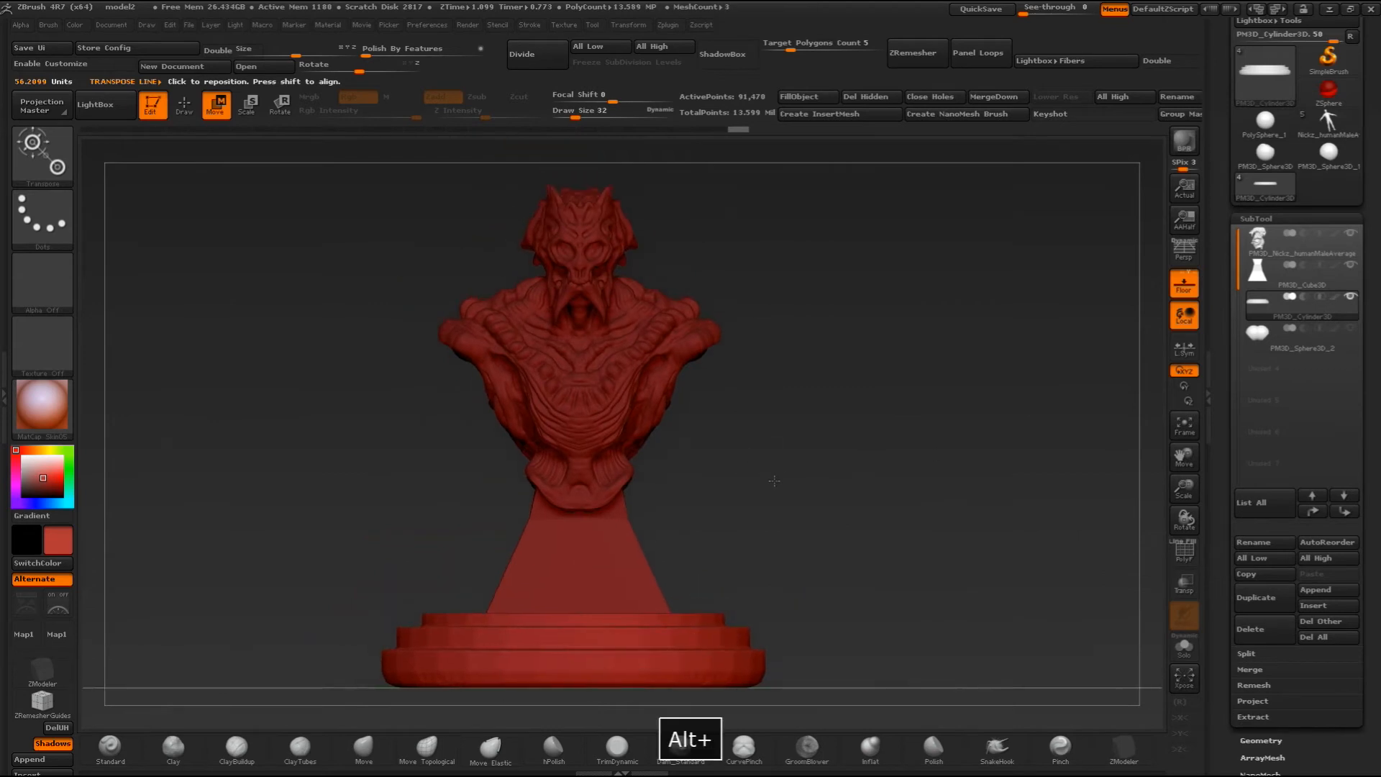
click(188, 107)
alt+drag(825, 425, 879, 473)
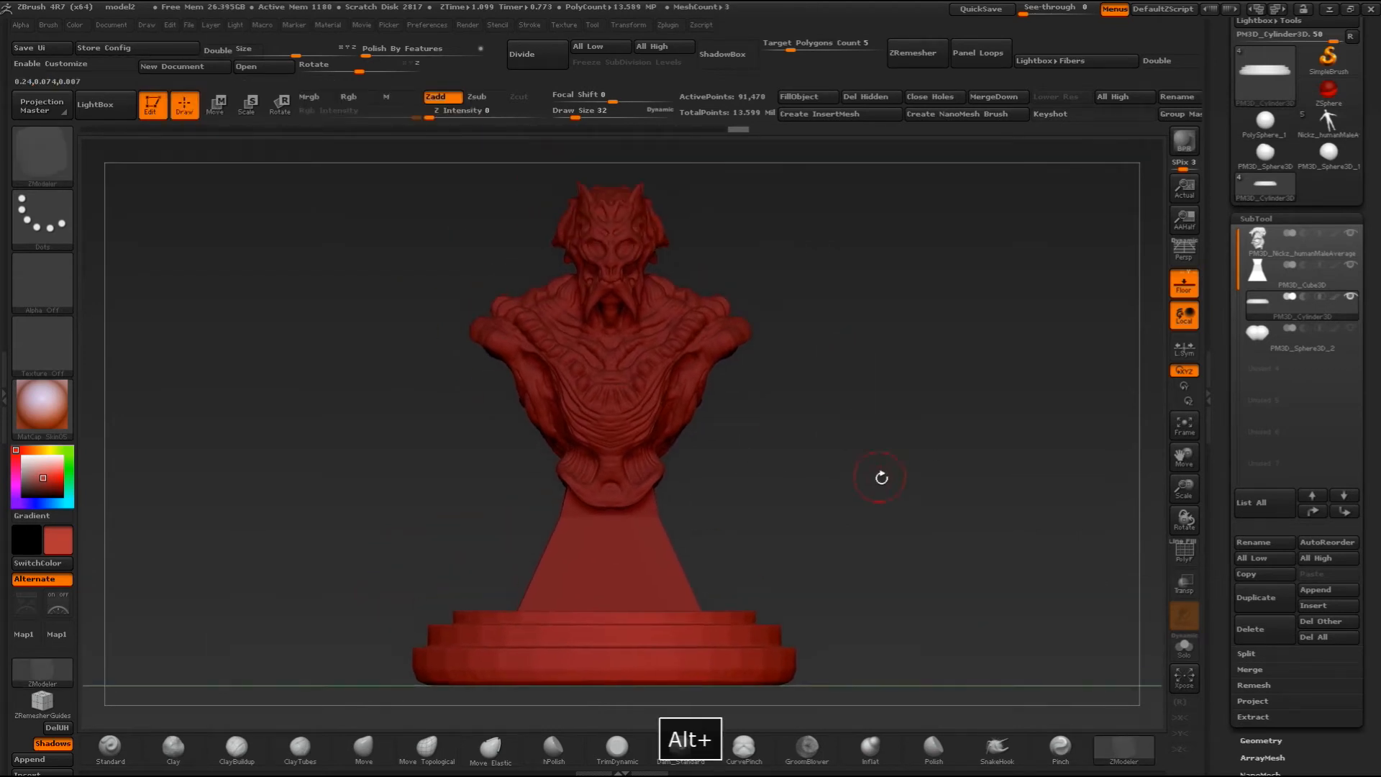
- Try smoothing the edges of the disc's tiers with the Smooth brush and undo it
key(shift)
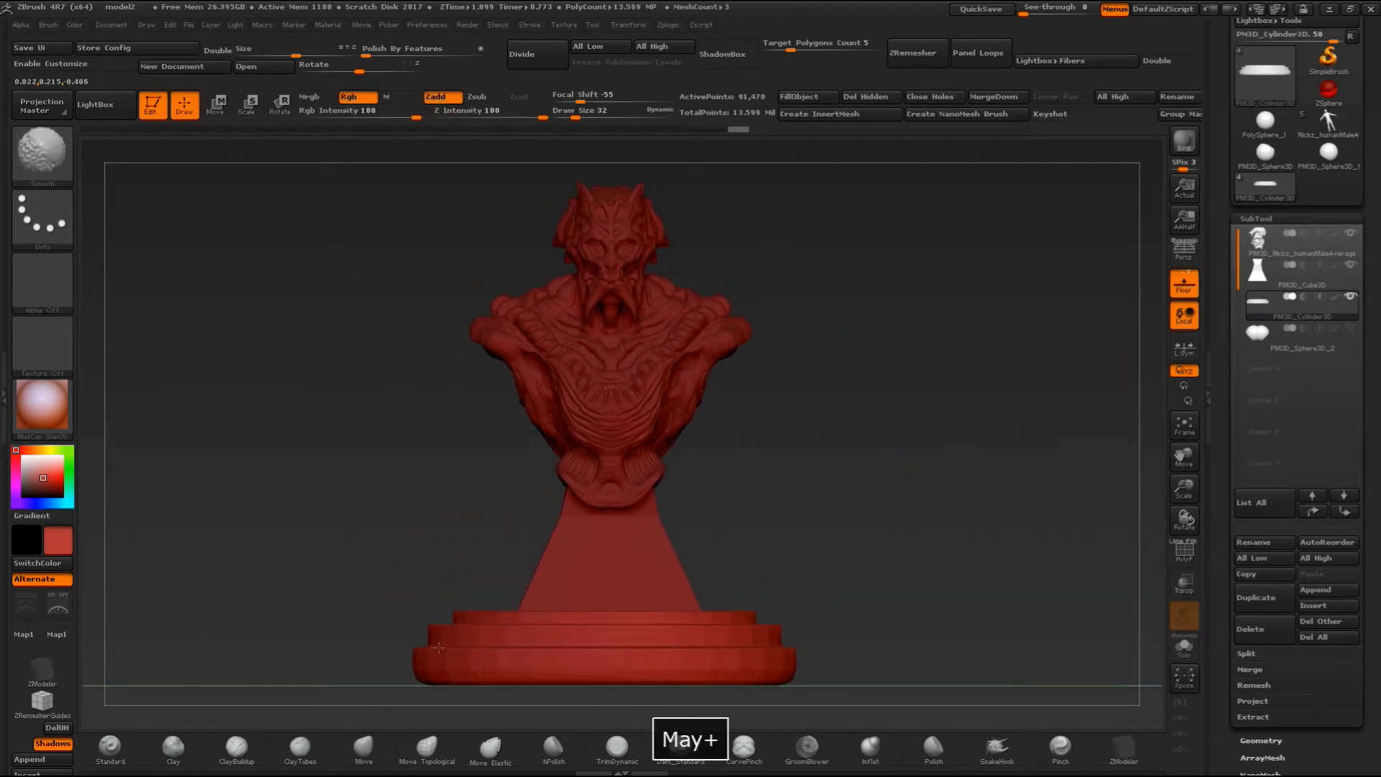
drag(853, 550, 863, 620)
key(ctrl+z)
drag(883, 505, 886, 464)
- Apply Polish By Features to the tiered disc and isolate it by hiding the other subtools
drag(368, 53, 383, 52)
alt+drag(956, 489, 1144, 460)
drag(1037, 402, 963, 454)
click(1351, 297)
alt+drag(915, 295, 894, 363)
- Mask a centered circle just inside the rim of the disc's top tier using the Circle mask stroke
key(ctrl+shift)
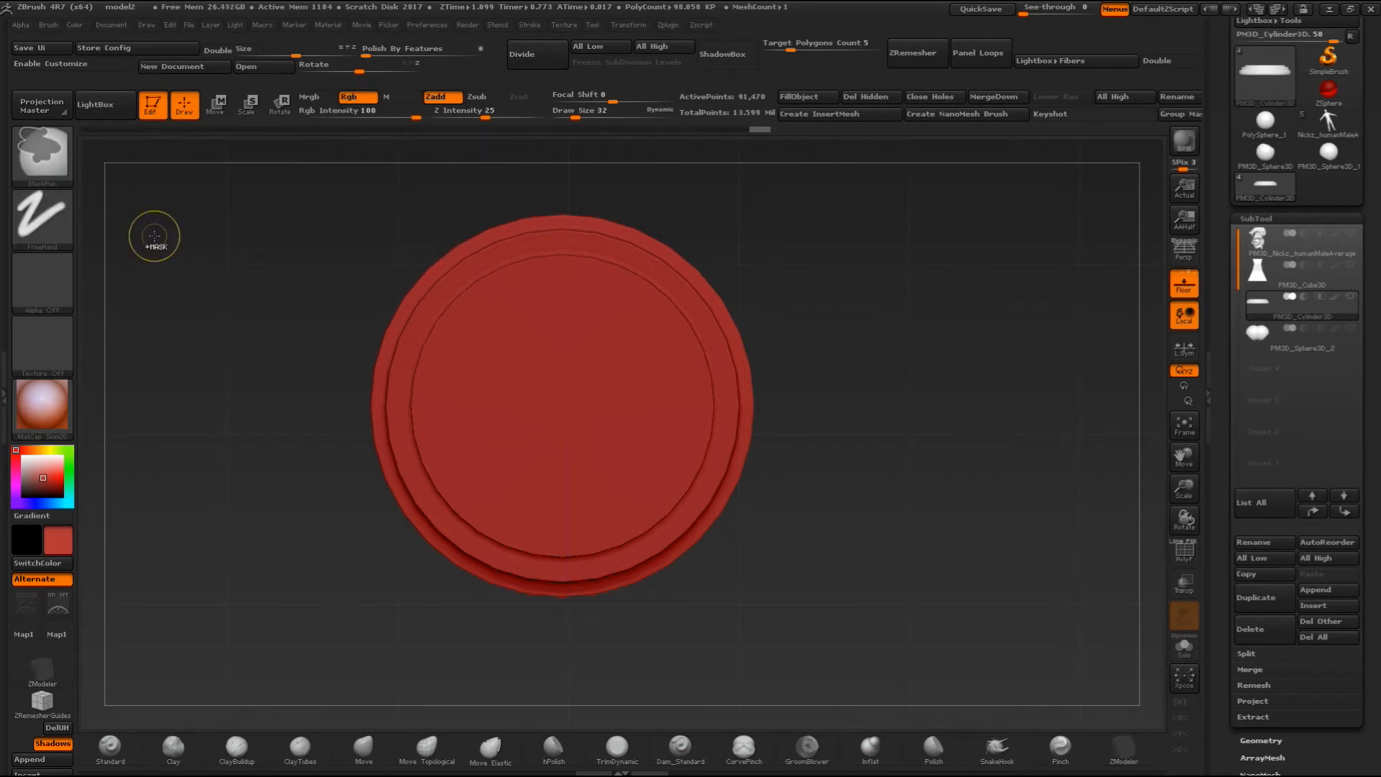
ctrl+click(56, 206)
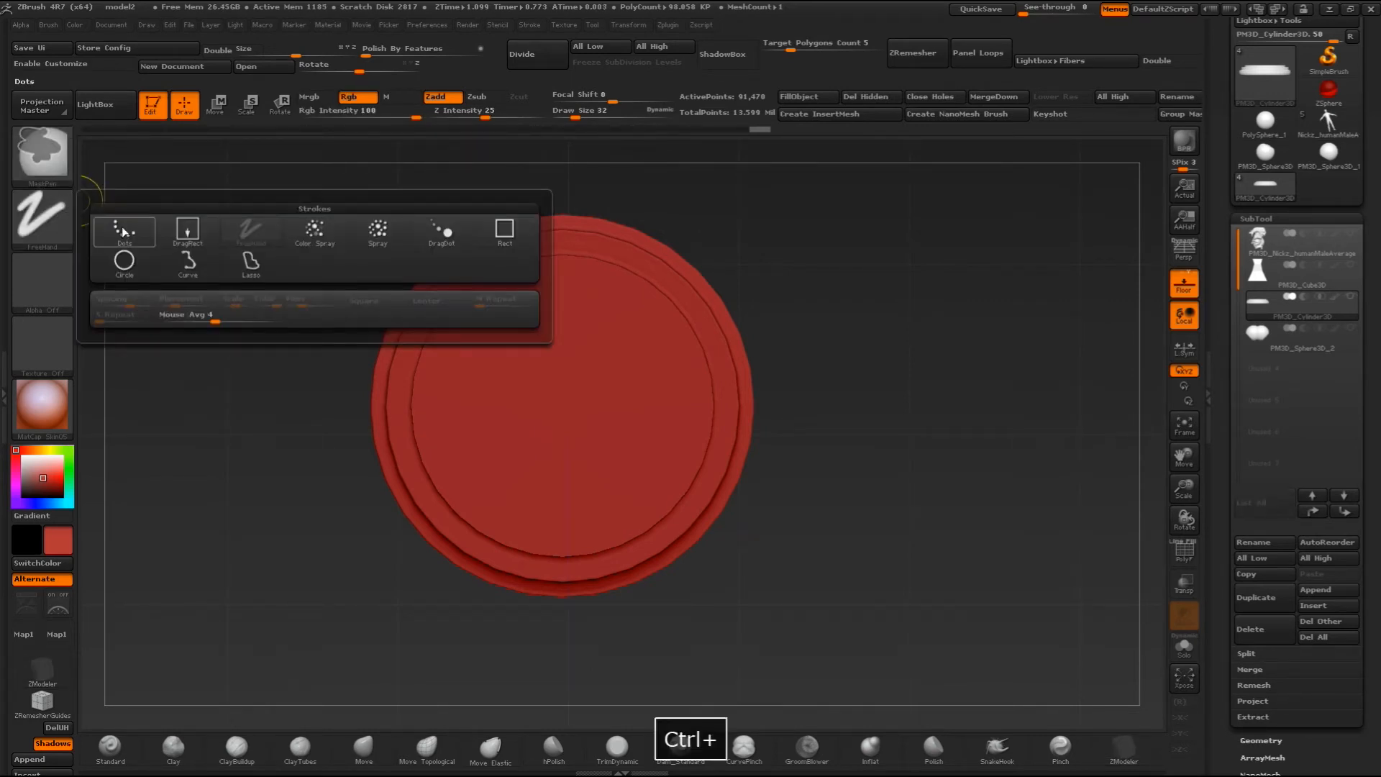
ctrl+click(124, 262)
mouse_move(768, 263)
ctrl+mouse_down()
mouse_move(945, 392)
mouse_move(995, 473)
mouse_move(1094, 578)
mouse_move(805, 543)
mouse_move(712, 551)
mouse_move(698, 526)
mouse_move(704, 545)
ctrl+mouse_up()
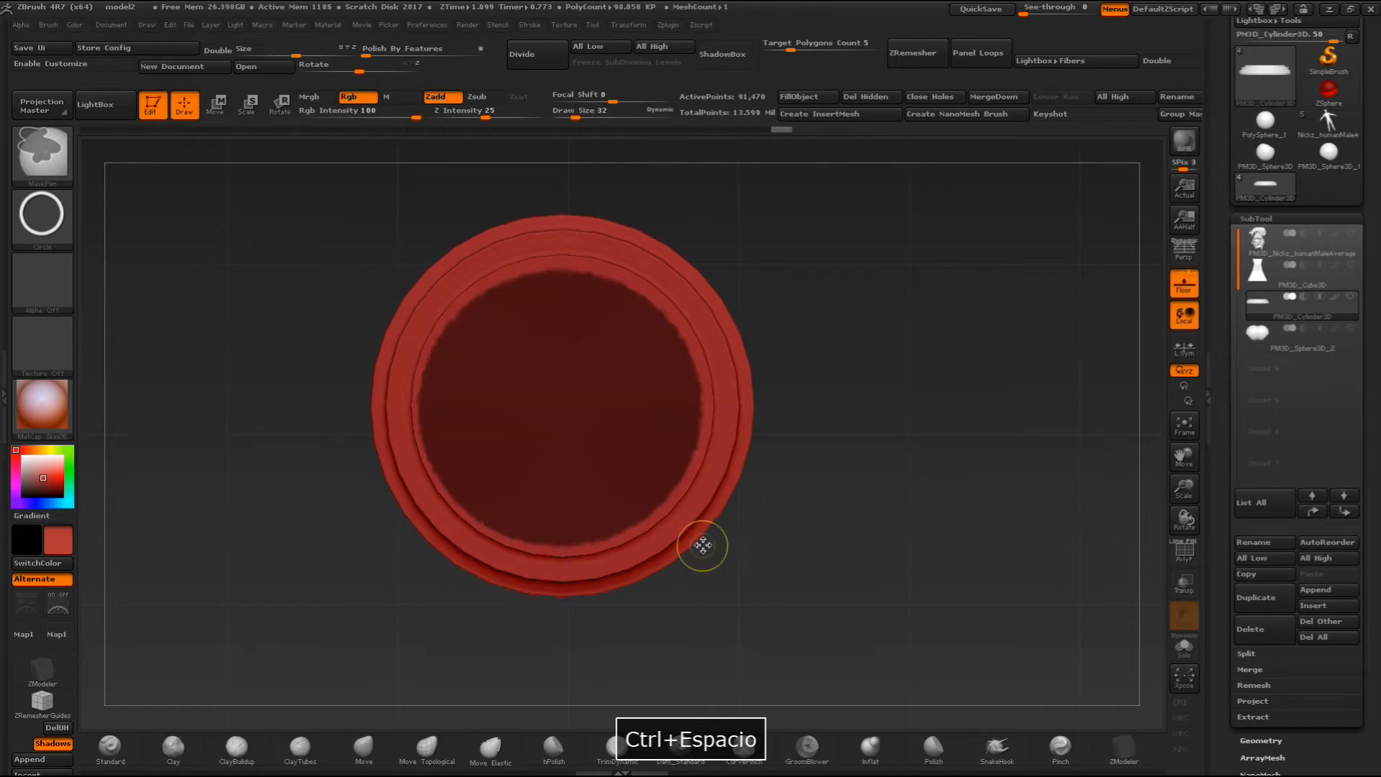
key(ctrl+z)
ctrl+drag(471, 289, 700, 546)
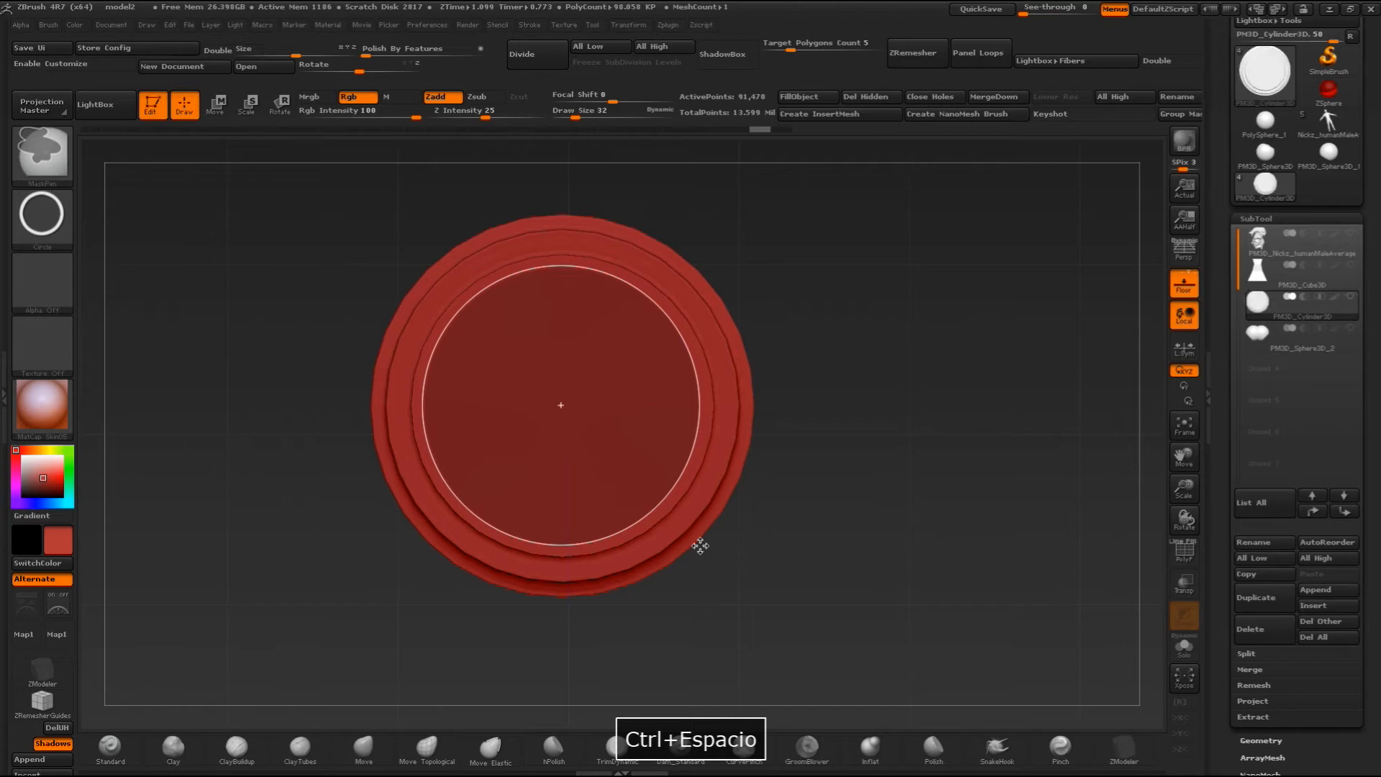
ctrl+drag(700, 546, 700, 545)
- Invert the circular mask and place a vertical Move transpose line above the disc's center in side view
drag(802, 507, 837, 387)
ctrl+click(838, 385)
alt+drag(792, 333, 766, 480)
click(217, 106)
shift+drag(521, 441, 521, 344)
- Try lowering the disc's unmasked center along the transpose line and undo the move
shift+drag(521, 392, 521, 405)
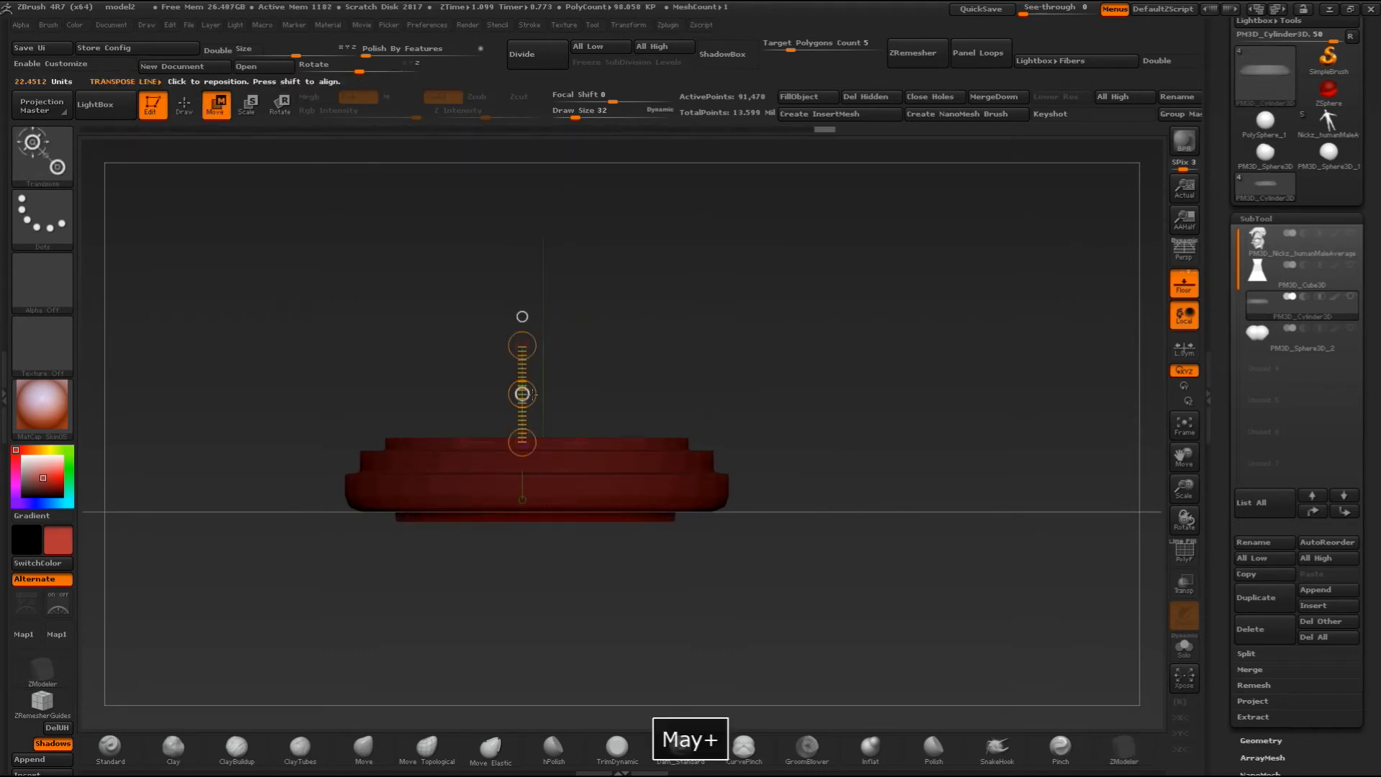
drag(663, 331, 670, 401)
key(ctrl+z)
key(ctrl+z)
key(ctrl+z)
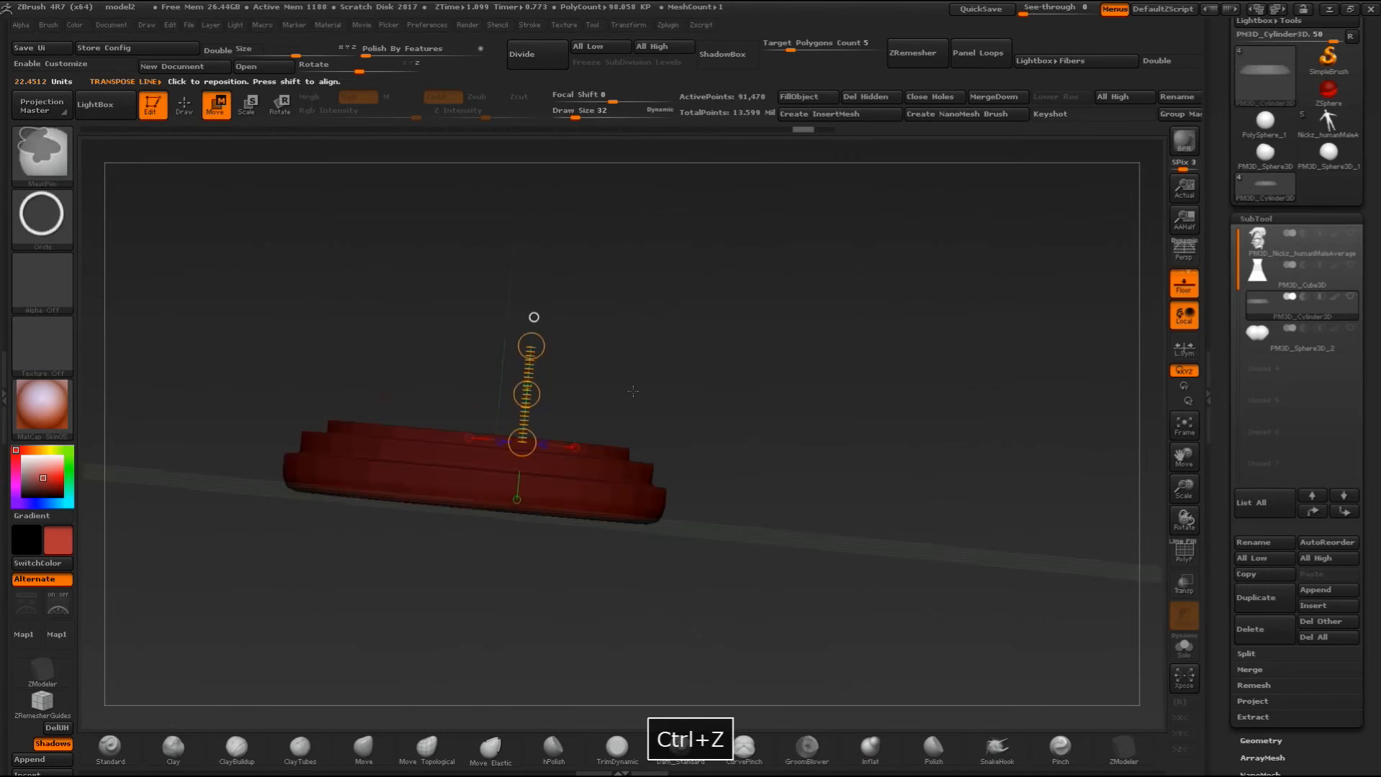
- Sink the unmasked circle slightly into the disc's top tier, clear the mask and refresh the disc's DynaMesh
mouse_move(308, 573)
ctrl+mouse_down()
mouse_move(768, 458)
mouse_move(787, 488)
mouse_move(785, 382)
ctrl+mouse_up()
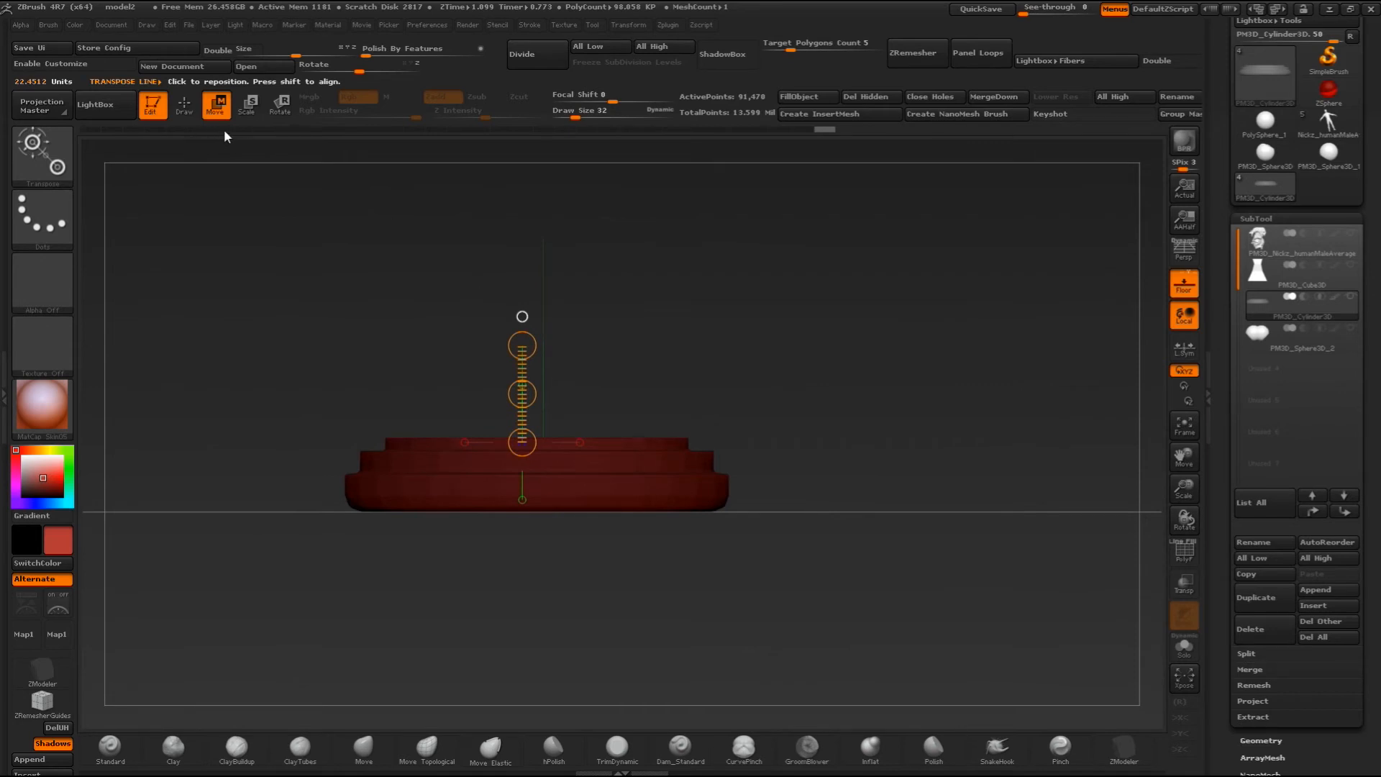
shift+drag(522, 393, 523, 395)
drag(651, 351, 620, 358)
shift+drag(522, 394, 523, 394)
ctrl+click(730, 398)
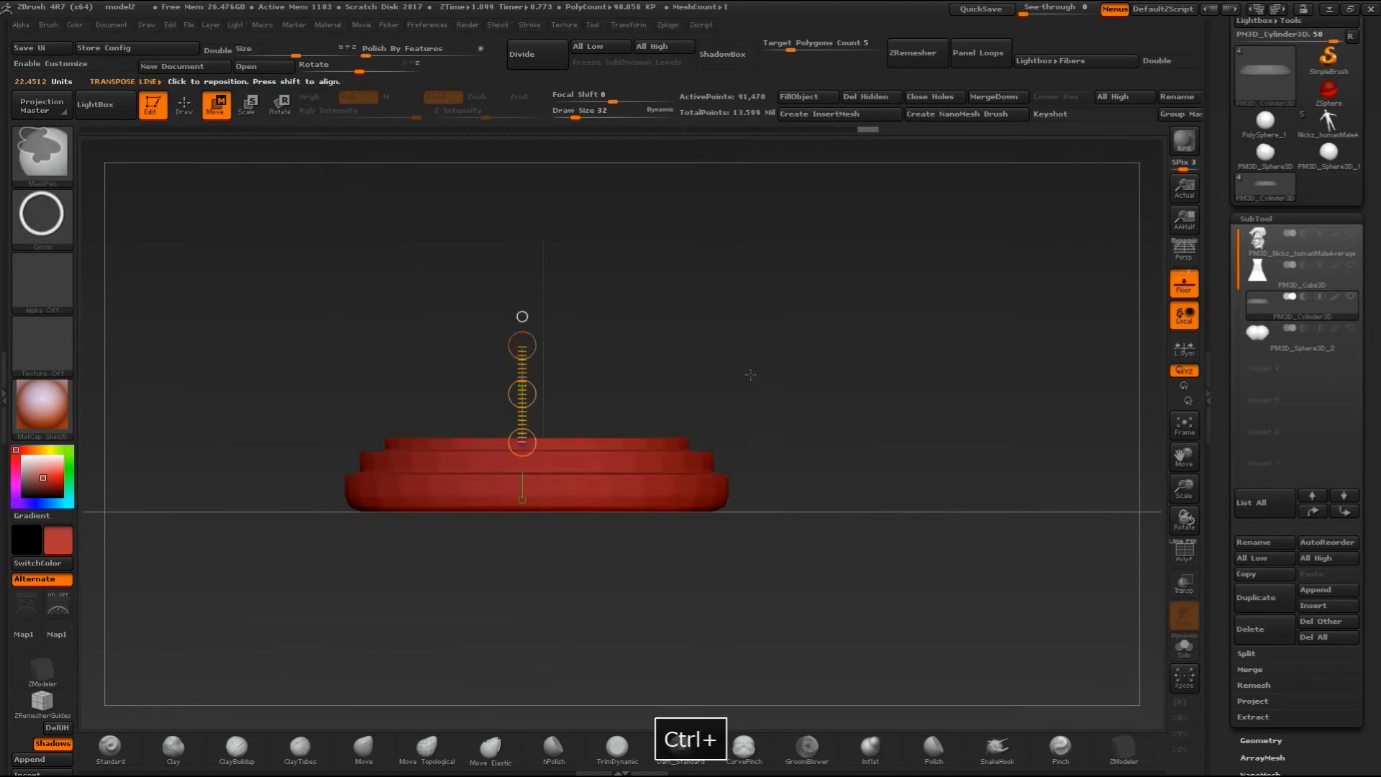
drag(754, 368, 740, 484)
- Set the draw size to 13 and smooth the rough rim of the circular recess on the disc
key(space)
drag(499, 256, 486, 257)
key(q)
key(shift)
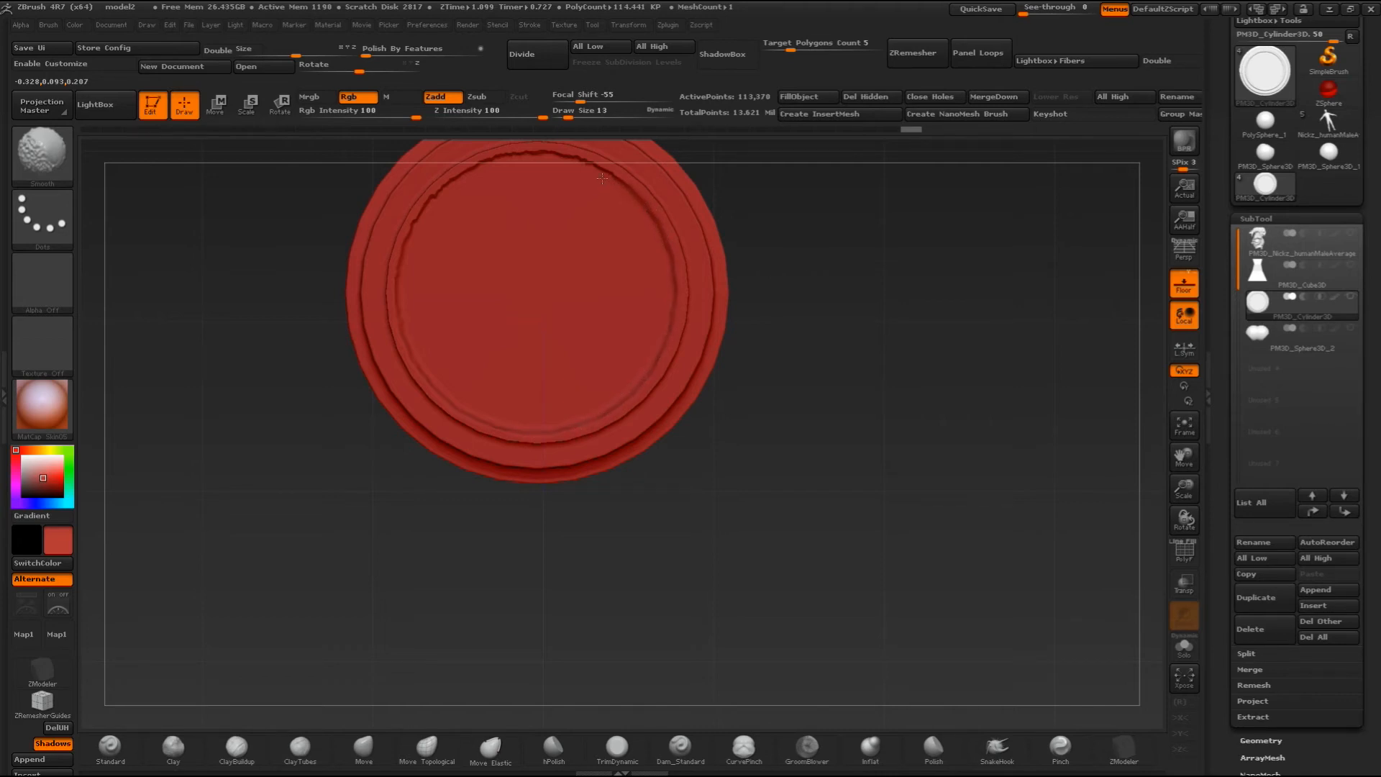
alt+drag(805, 268, 840, 431)
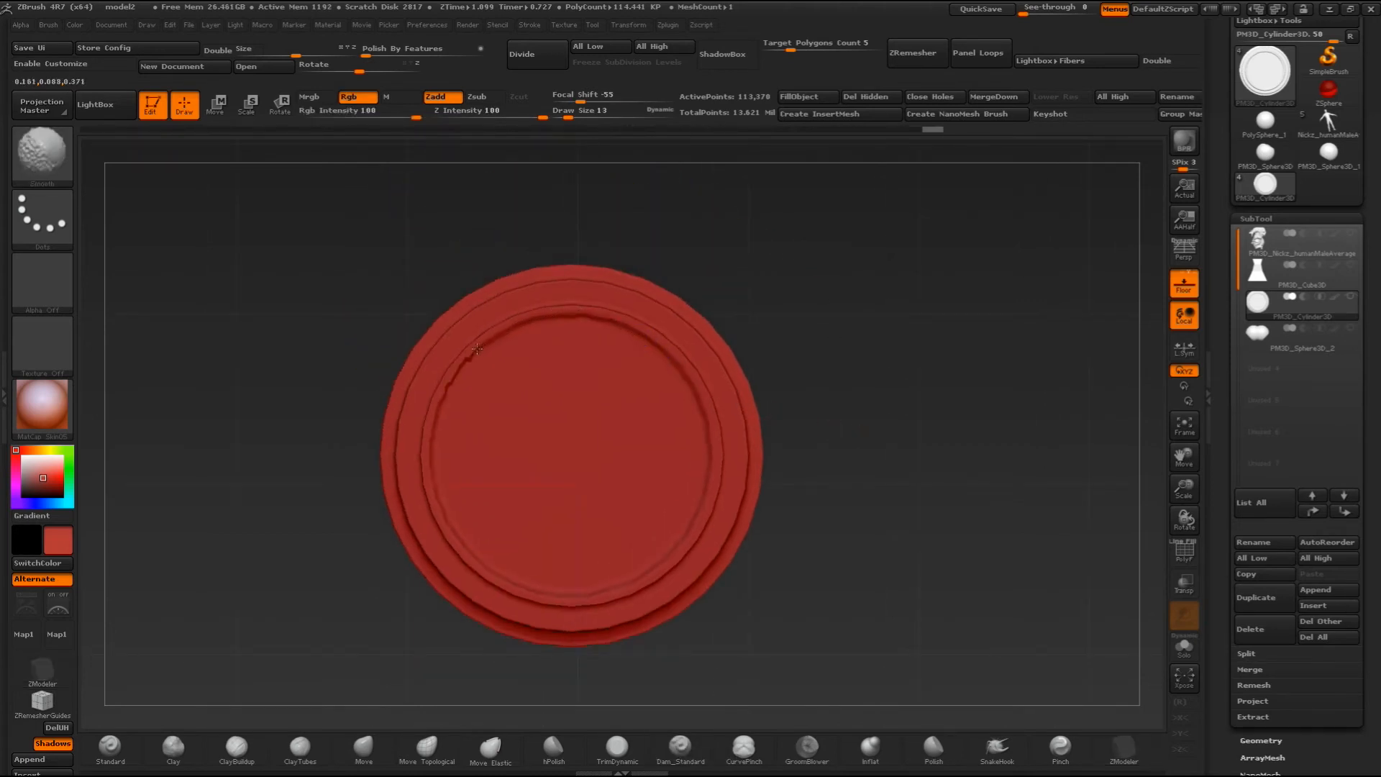
- Subdivide the tiered disc once with Divide, raising it to subdivision level 2
mouse_move(887, 427)
mouse_down()
mouse_move(881, 270)
mouse_move(900, 487)
mouse_move(904, 271)
mouse_move(894, 404)
mouse_move(1145, 536)
mouse_up()
click(1259, 740)
drag(953, 407, 1002, 342)
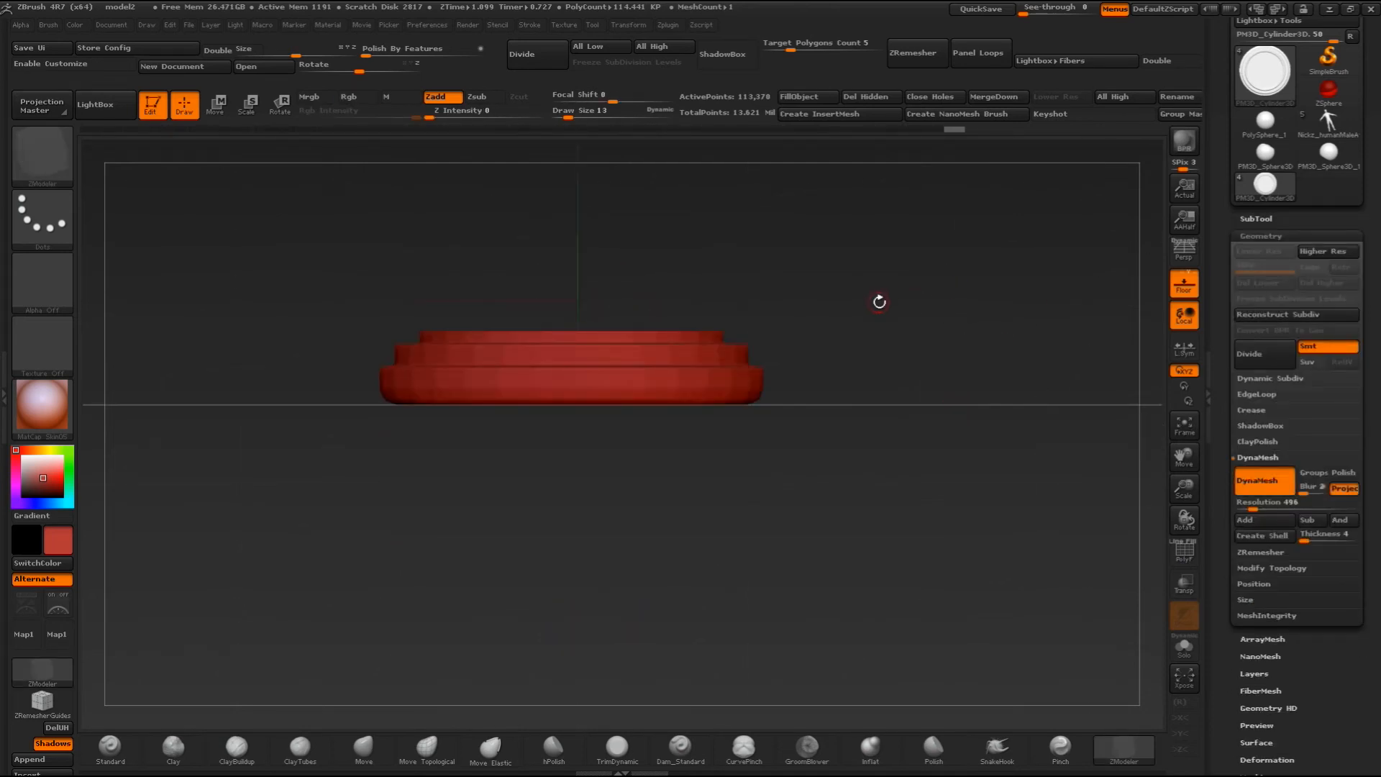
click(1267, 357)
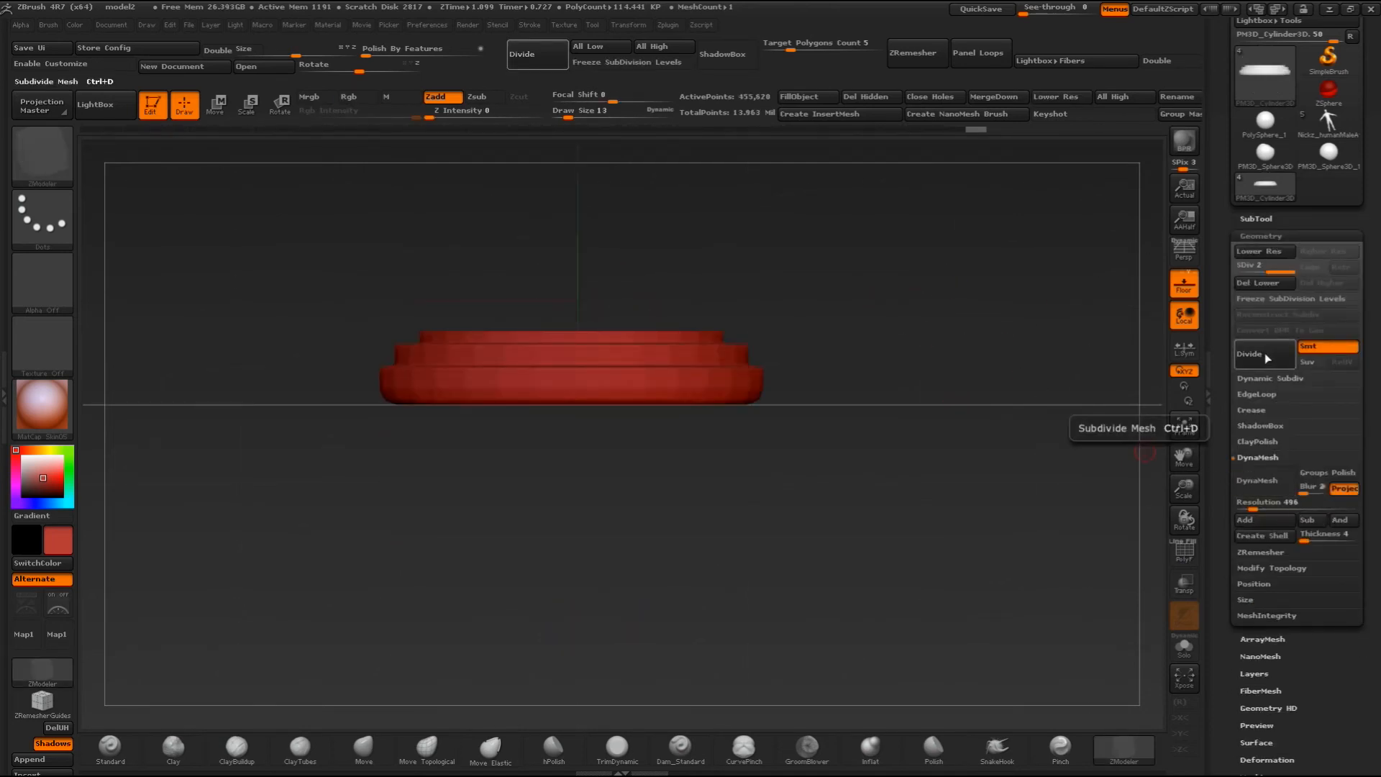
drag(1025, 365, 973, 423)
drag(892, 381, 887, 291)
alt+drag(969, 403, 851, 418)
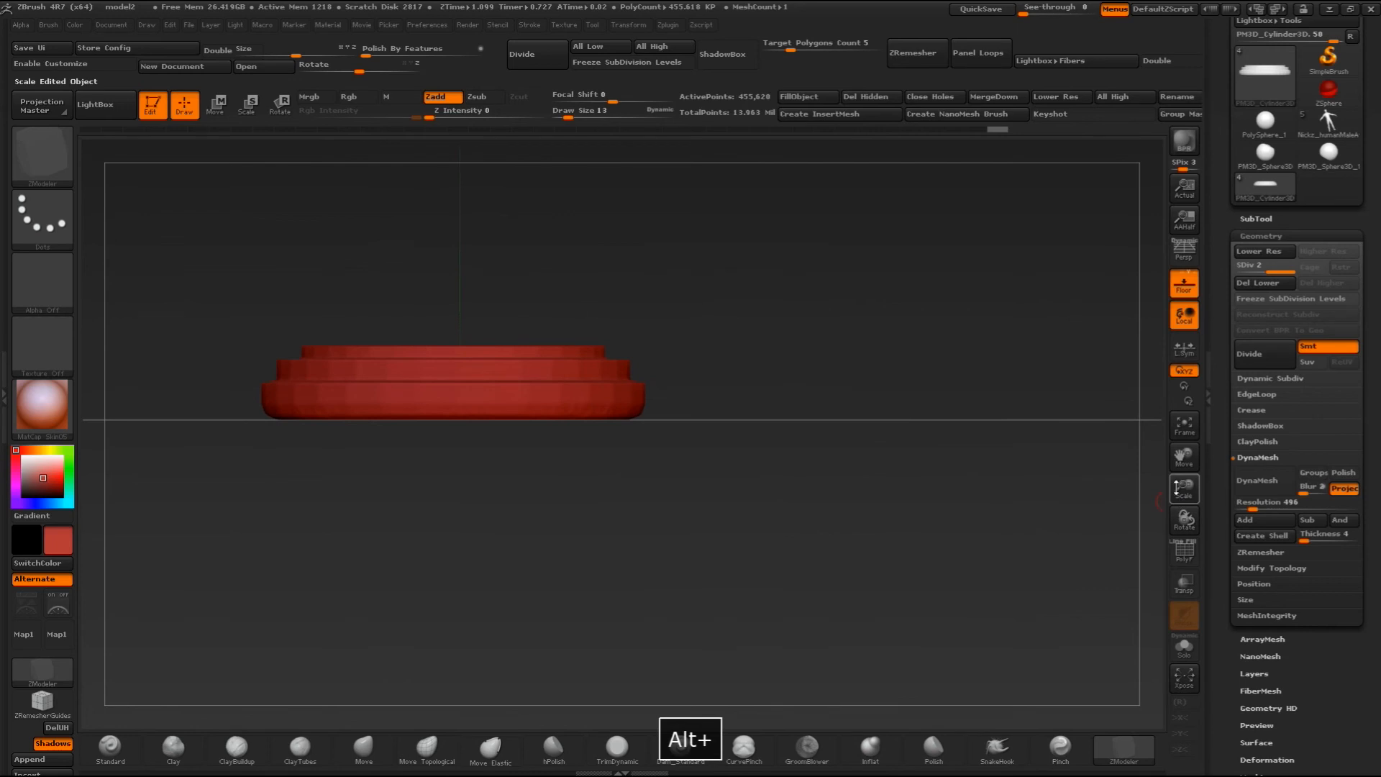
- Check the subdivided disc from above and at an angle, and show the bust and pedestal with it again
drag(1177, 487, 1178, 462)
alt+drag(768, 373, 697, 449)
drag(702, 446, 799, 370)
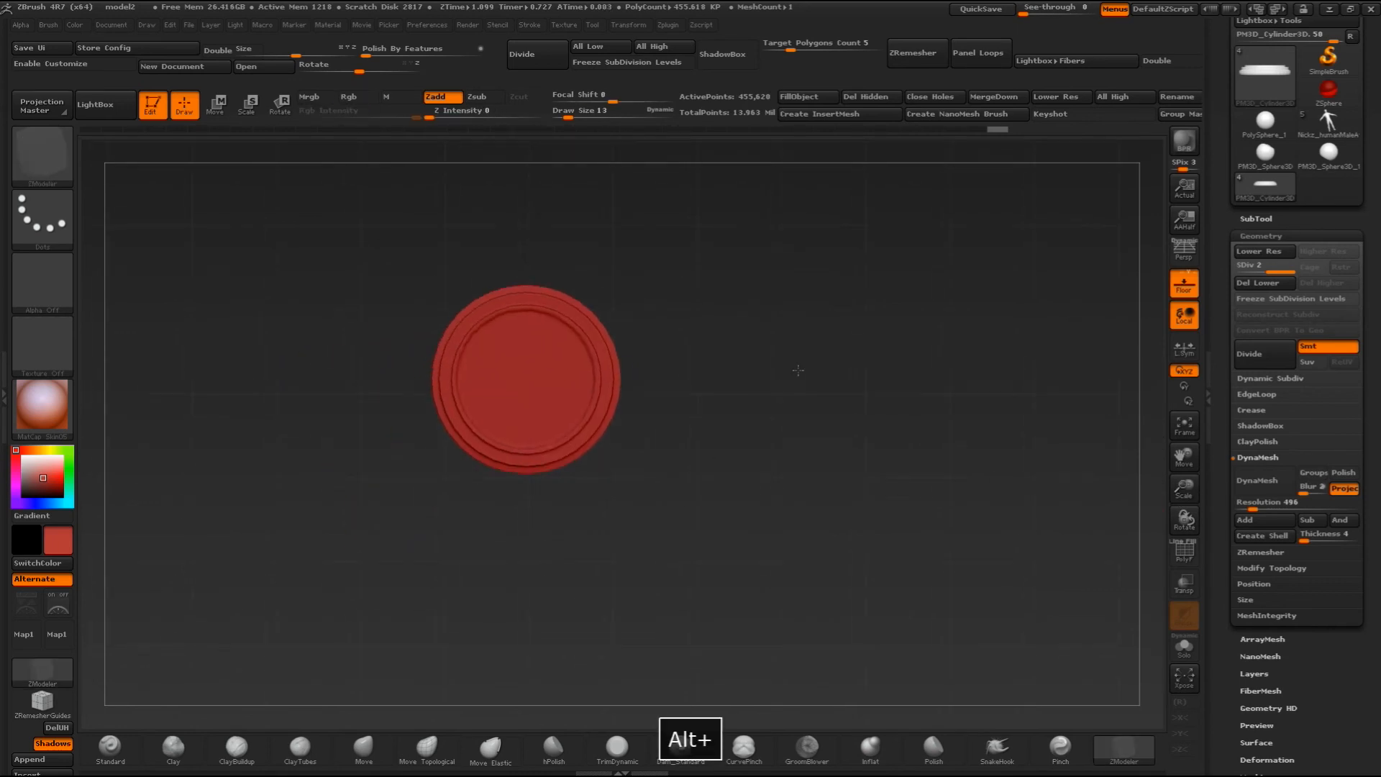
drag(887, 386, 966, 271)
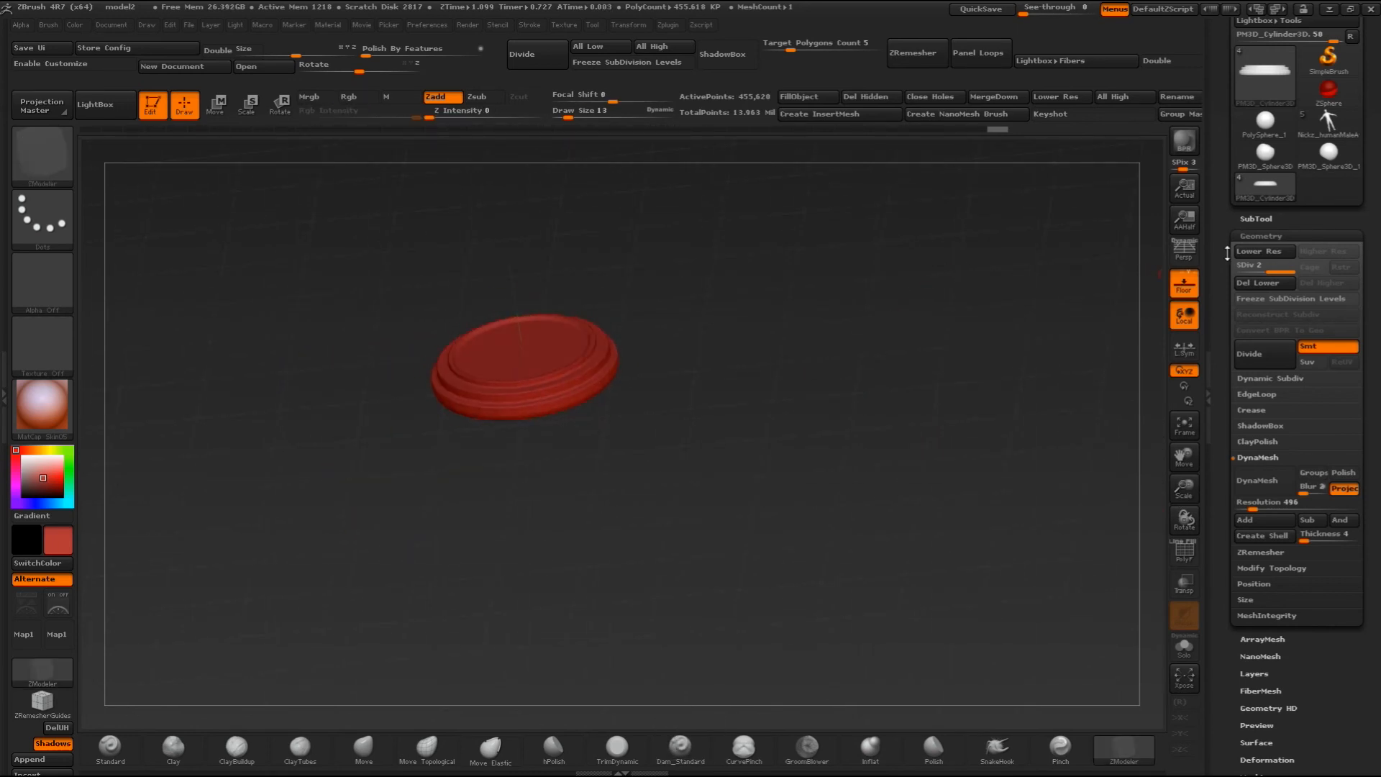
click(1260, 219)
click(1351, 298)
mouse_move(949, 346)
shift+mouse_down()
mouse_move(812, 315)
mouse_move(1076, 458)
shift+mouse_up()
drag(1183, 483, 1183, 504)
alt+drag(760, 365, 770, 410)
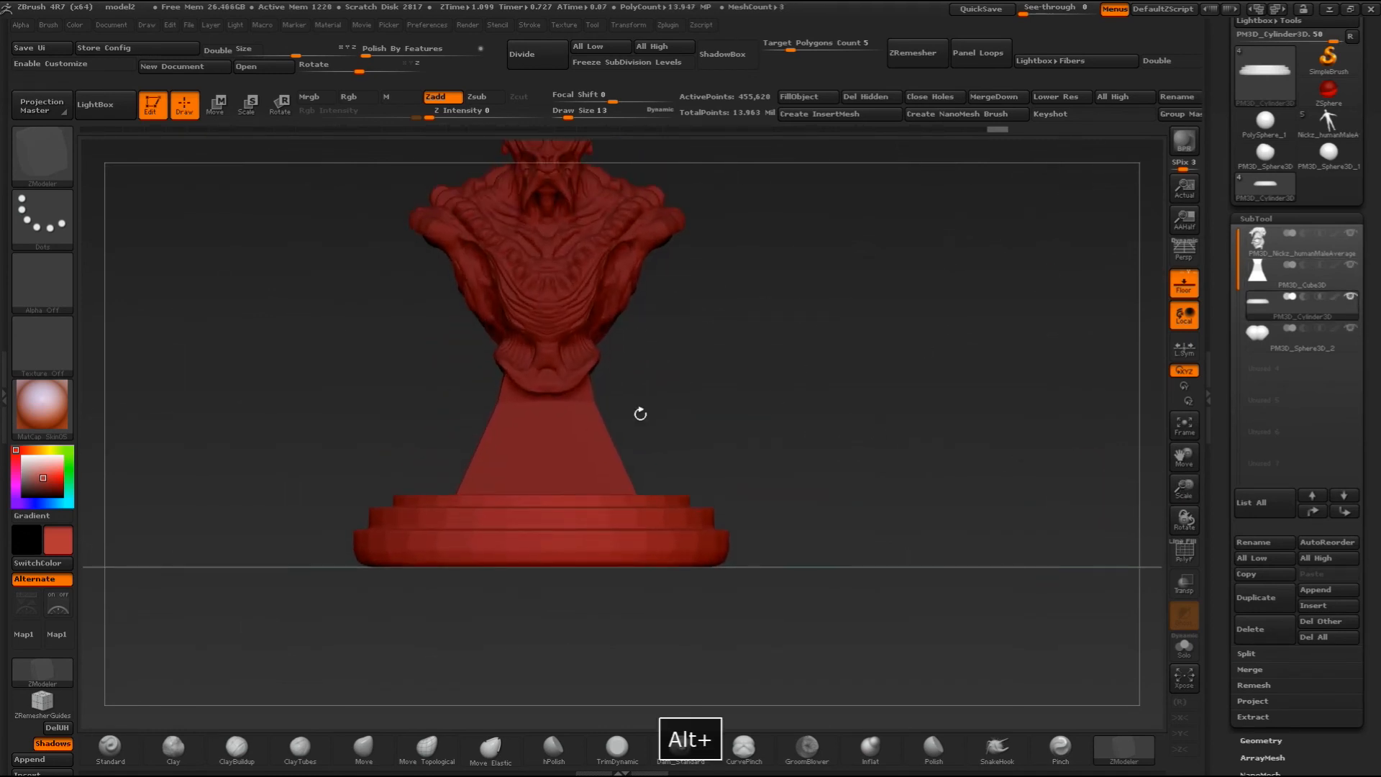
- Fine-tune the recessed disc's position under the bust with a horizontal Move transpose line
click(216, 103)
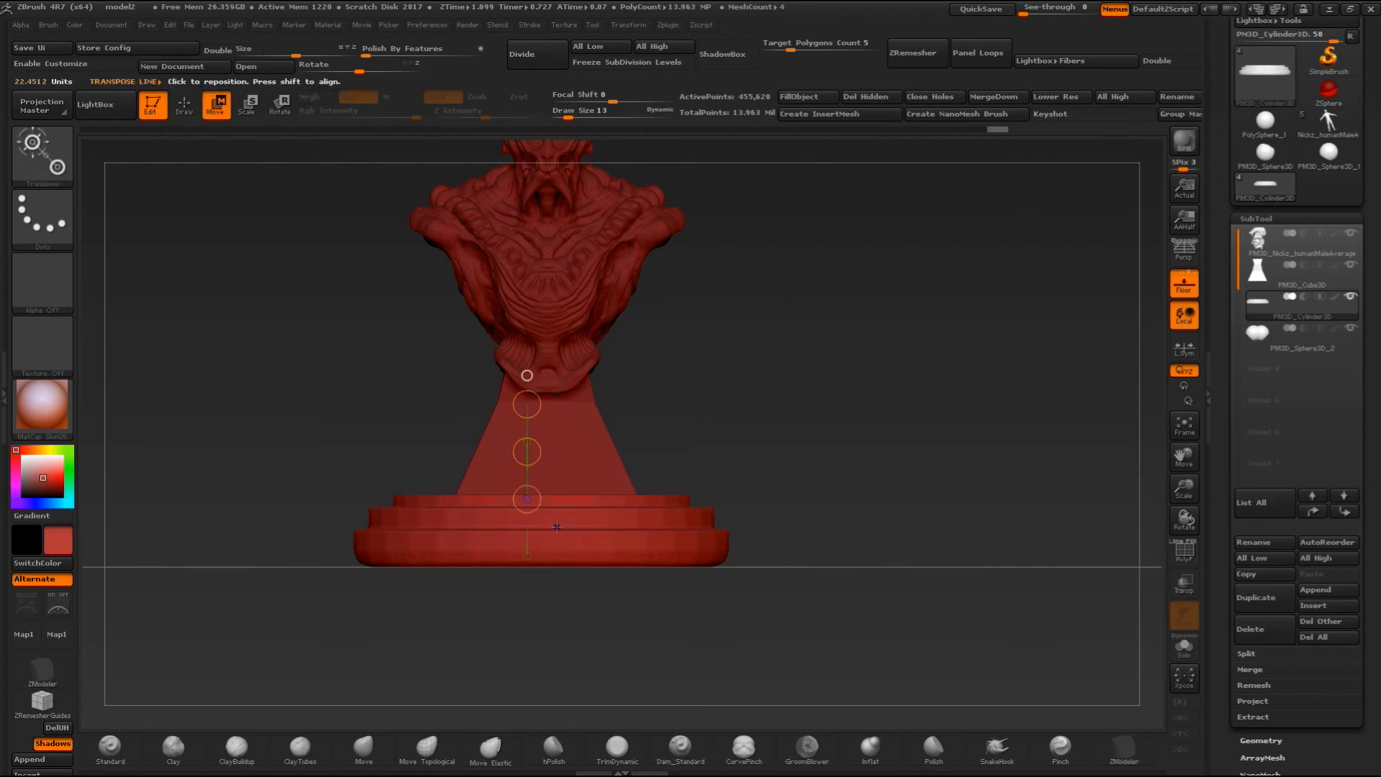
shift+drag(557, 526, 734, 527)
shift+drag(645, 528, 646, 534)
alt+drag(732, 353, 647, 403)
alt+drag(906, 366, 697, 451)
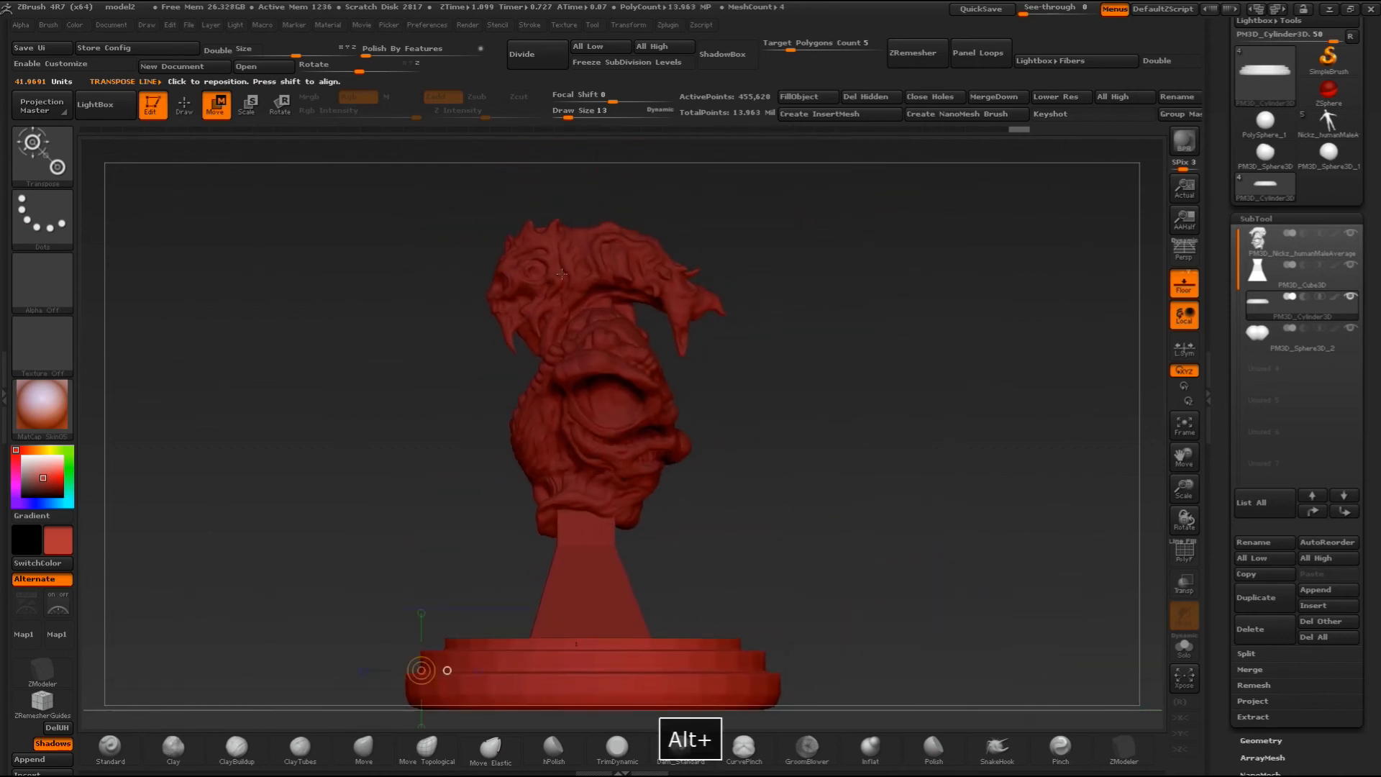
- Examine the bust, pedestal and tiered disc together from the front, the side and close up
shift+drag(787, 365, 830, 372)
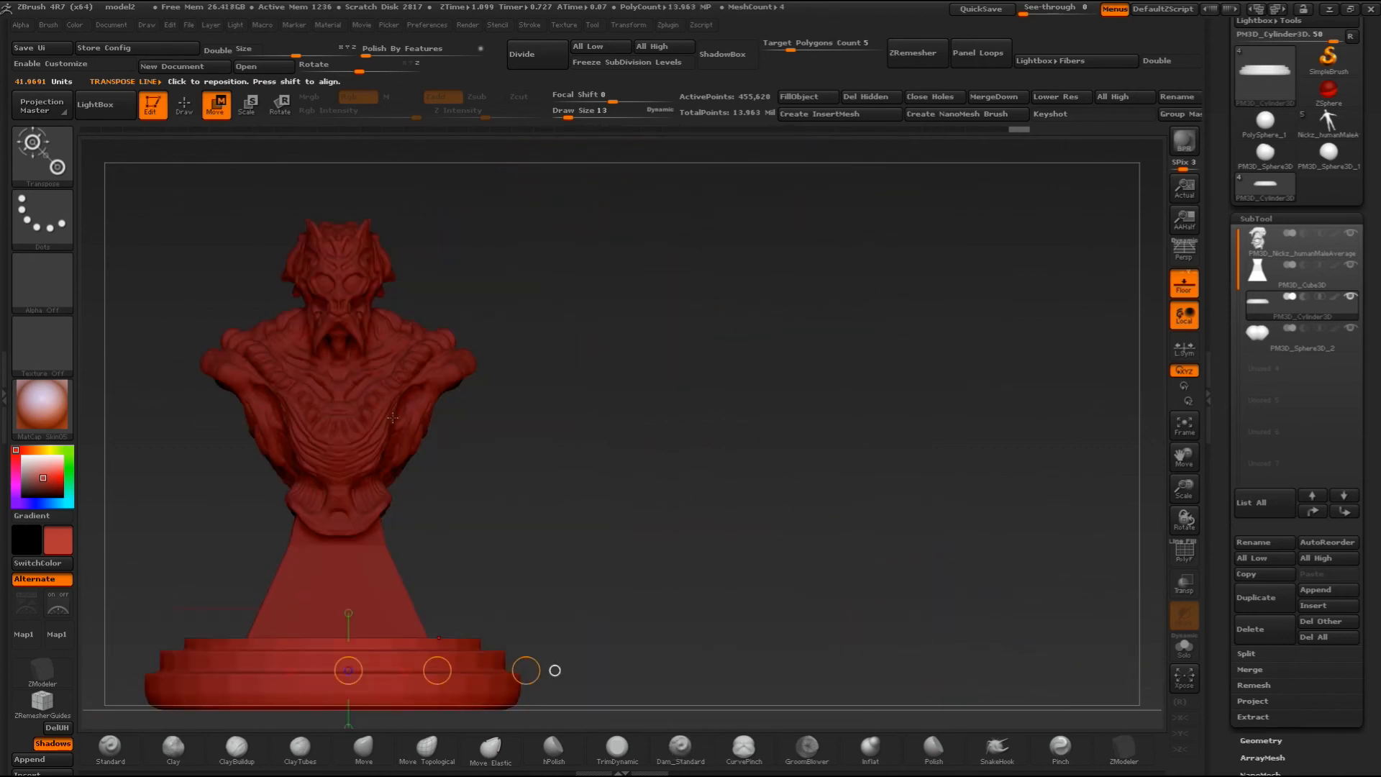
alt+drag(553, 533, 669, 502)
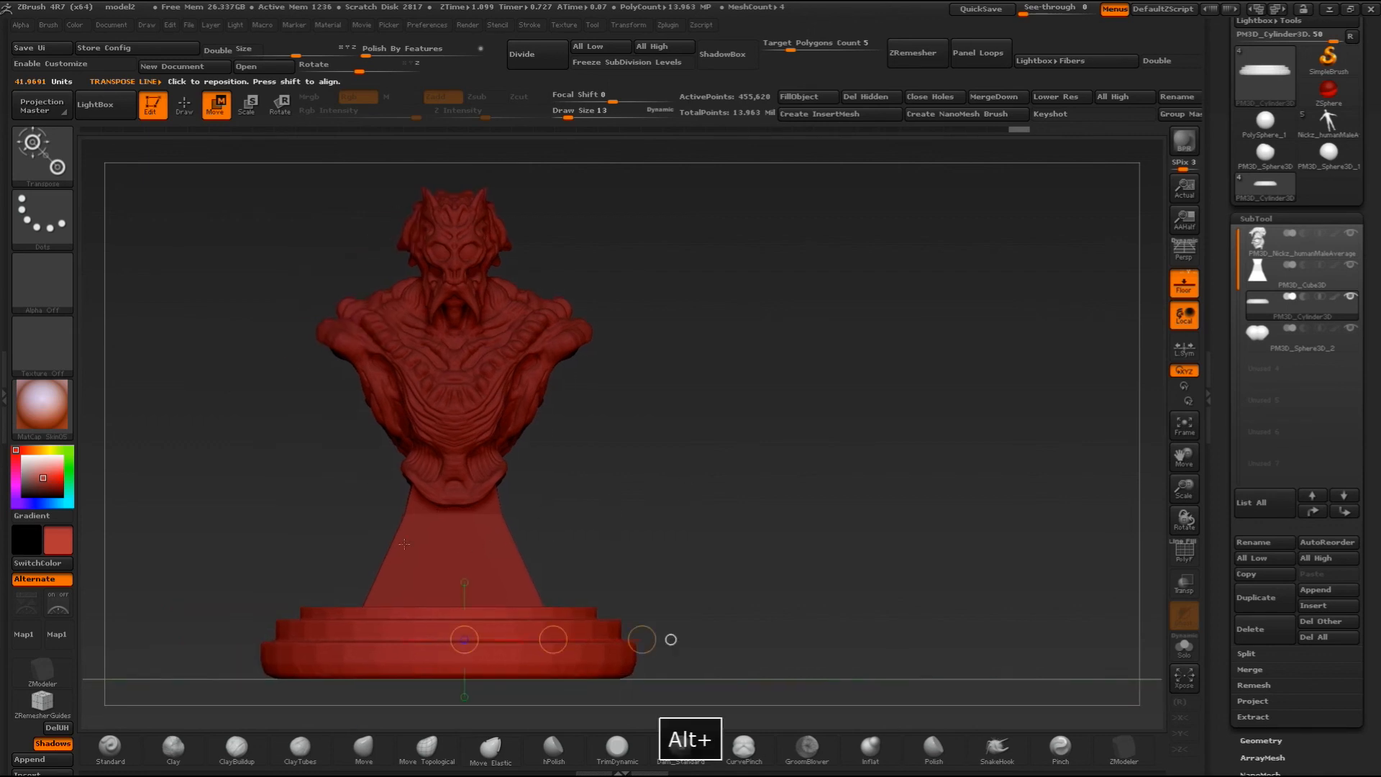
drag(696, 315, 809, 395)
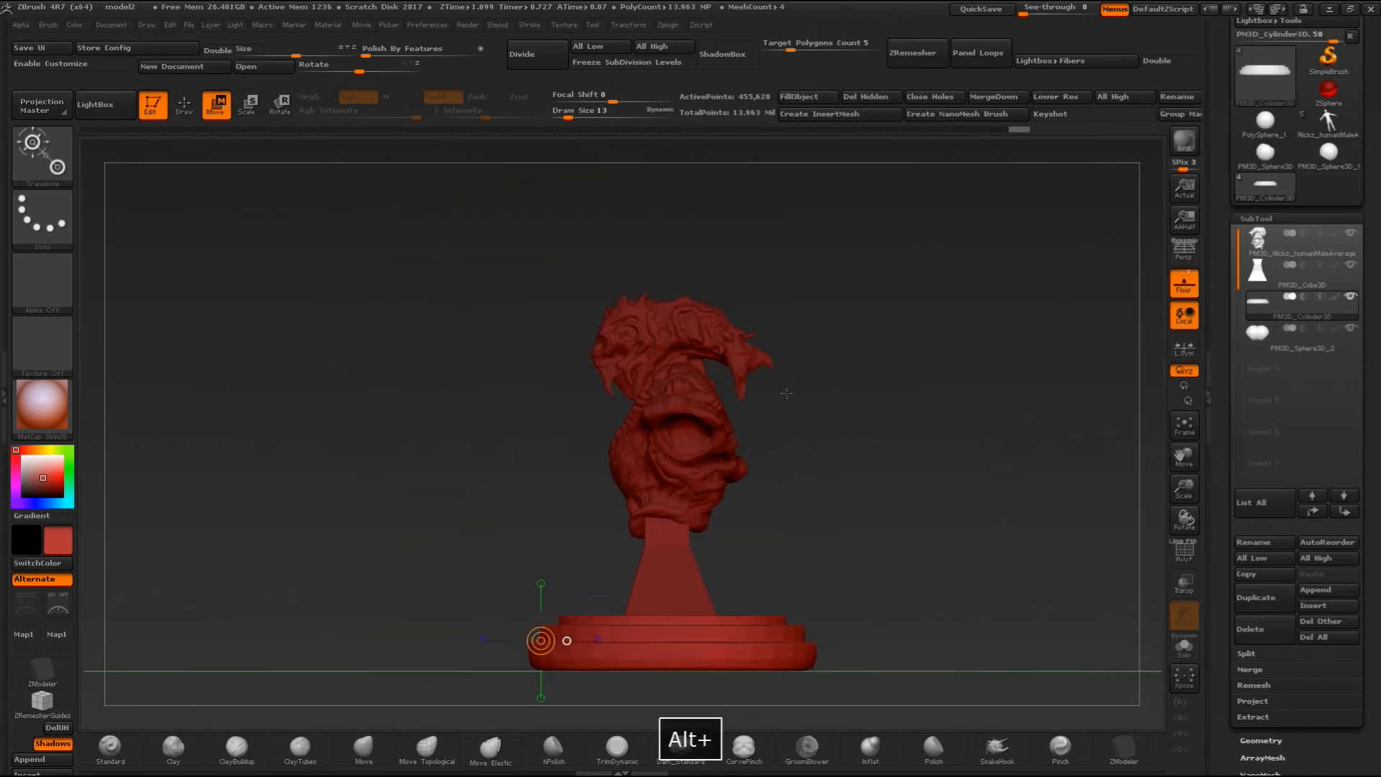
drag(1183, 491, 1164, 587)
alt+drag(902, 450, 722, 654)
drag(464, 332, 582, 389)
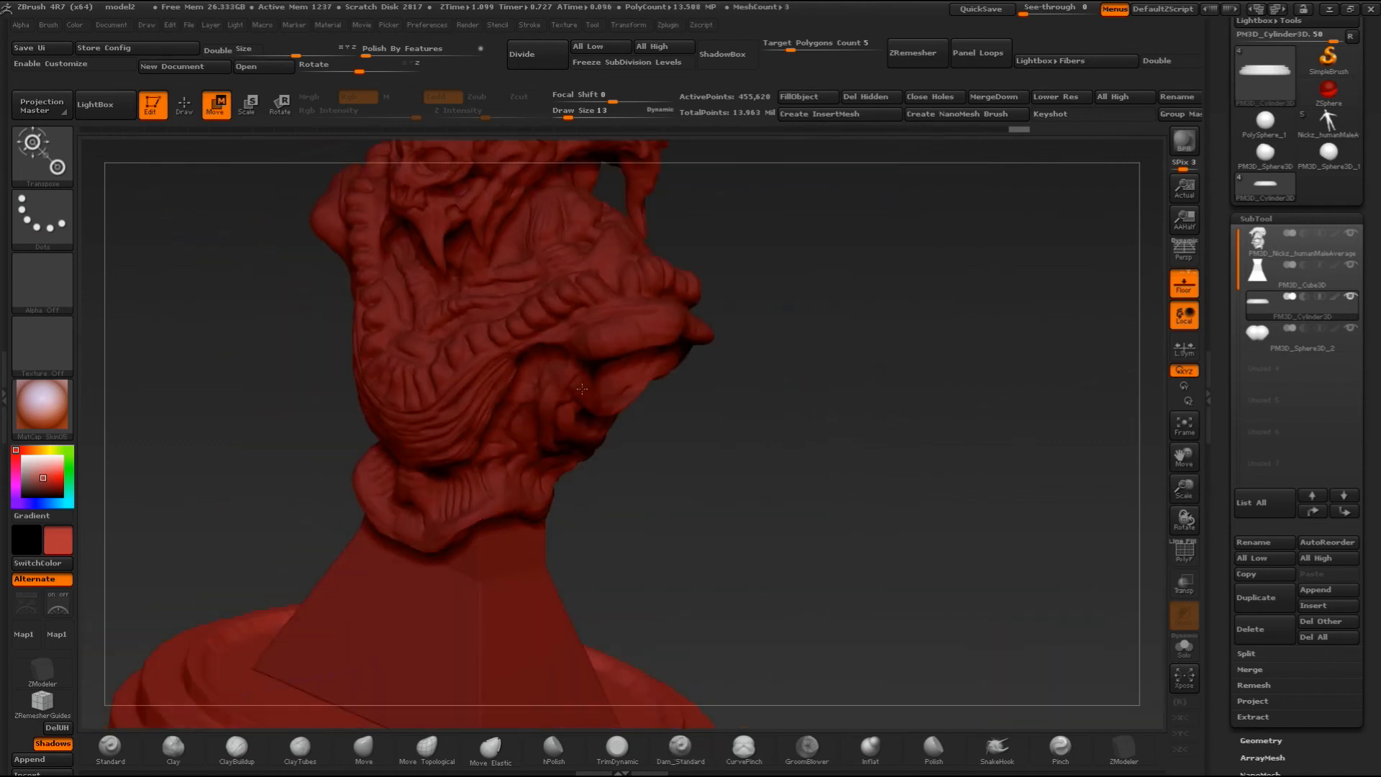
shift+drag(733, 399, 909, 433)
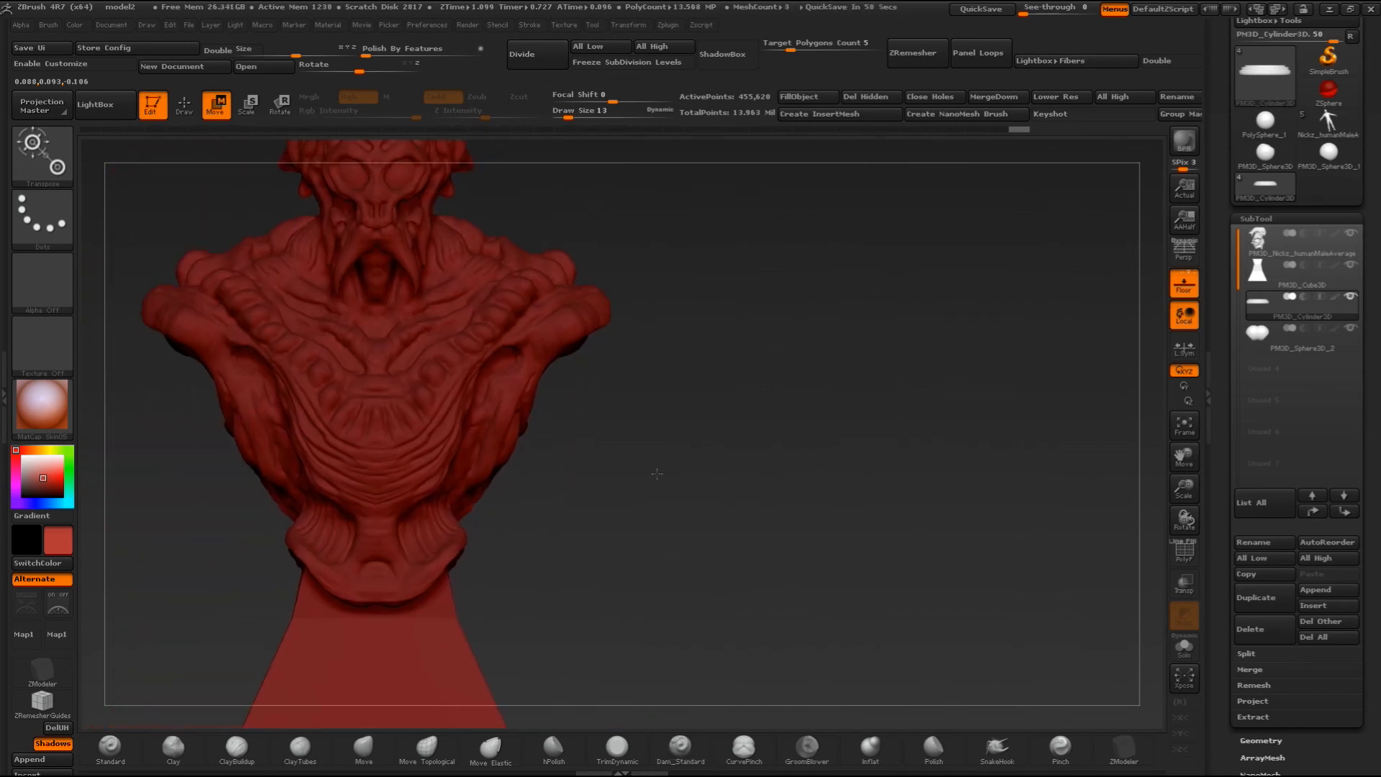
alt+drag(657, 474, 773, 521)
drag(1184, 490, 1184, 438)
alt+drag(797, 498, 834, 332)
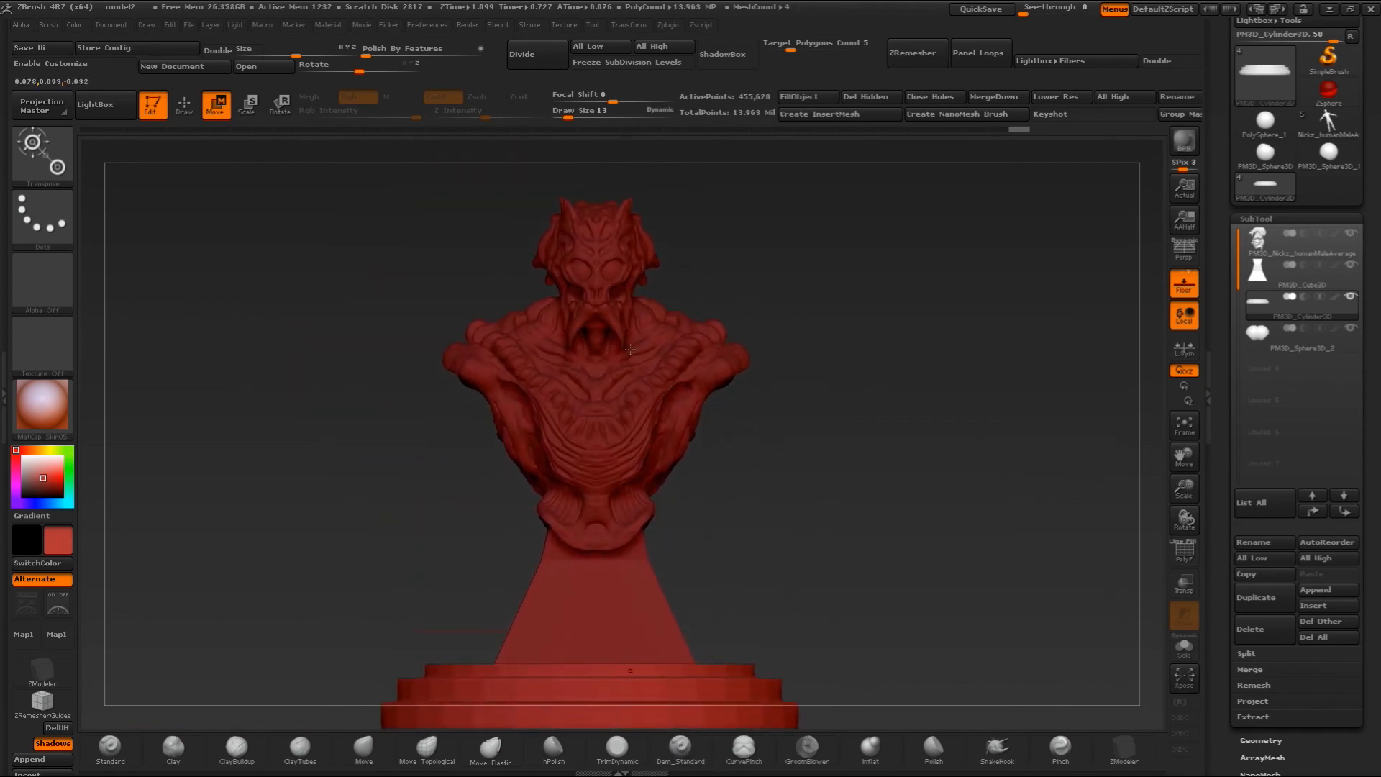
- Place a horizontal Move transpose line across the tiered disc in the front view
drag(606, 699, 805, 700)
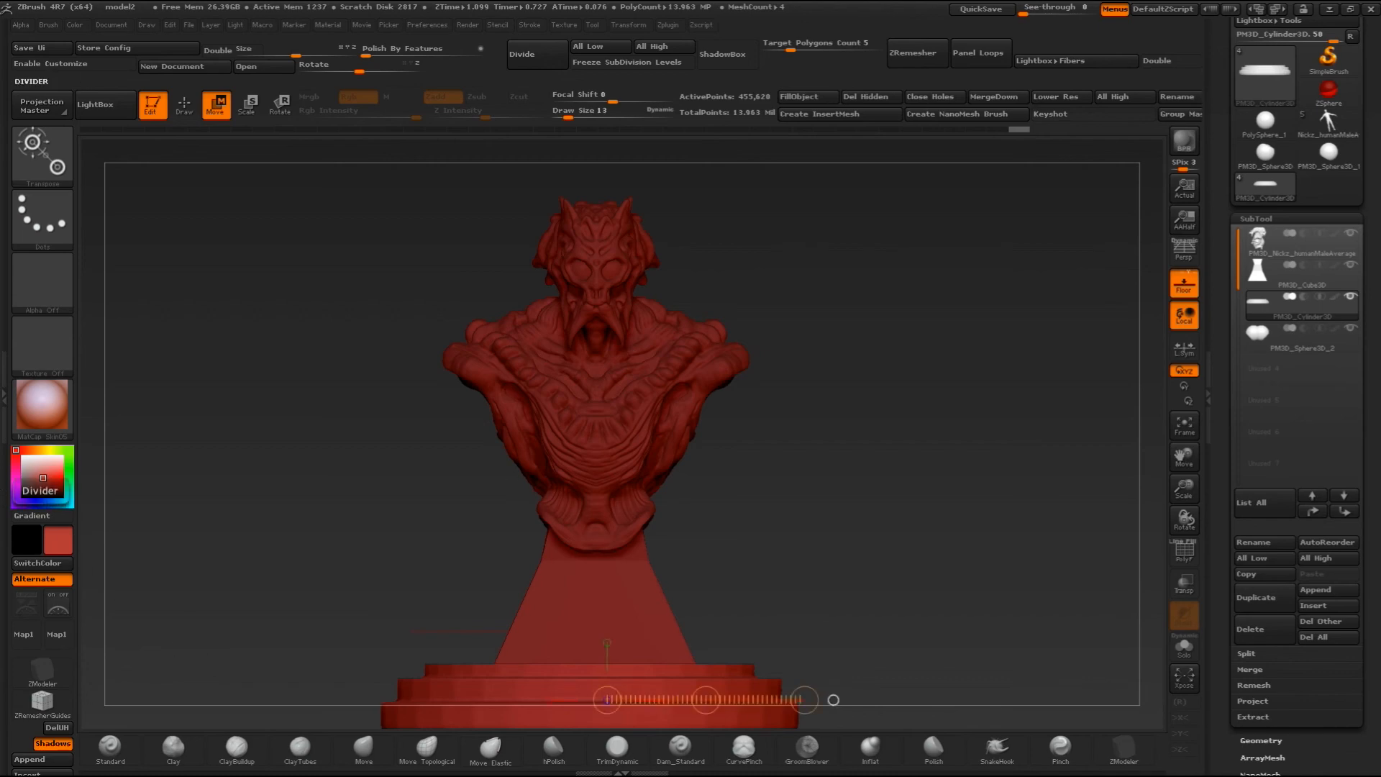